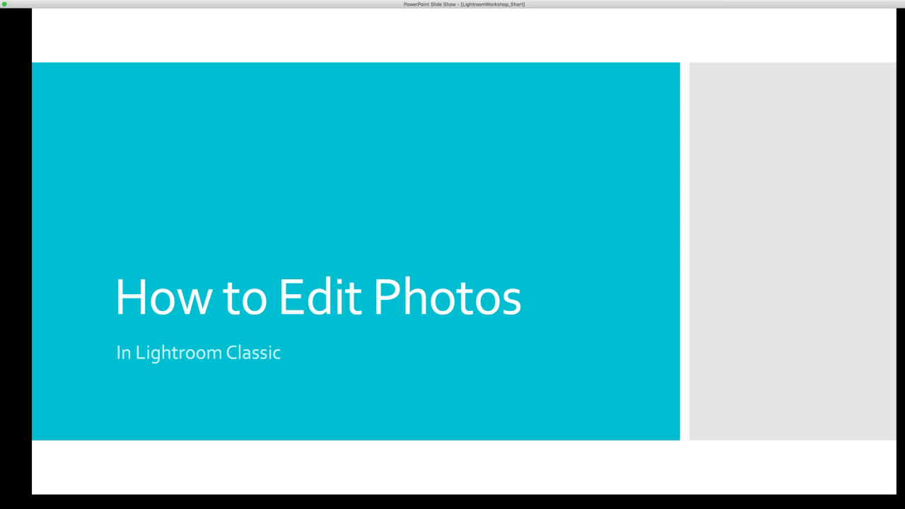
# Advance the slide show from the How to Edit Photos title slide to the About Me slide.
pyautogui.press('Right')
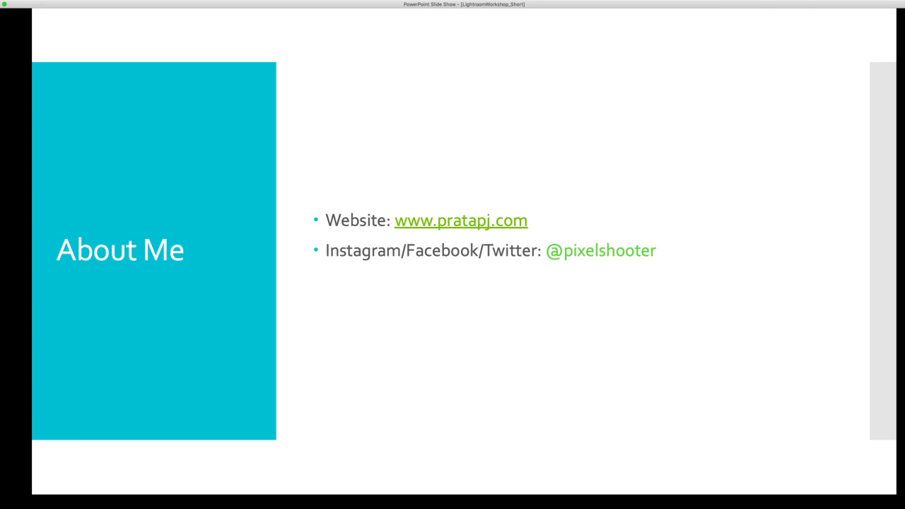
# Advance past the astrophotography webinar announcement to the empty Scope slide.
pyautogui.press('Right')
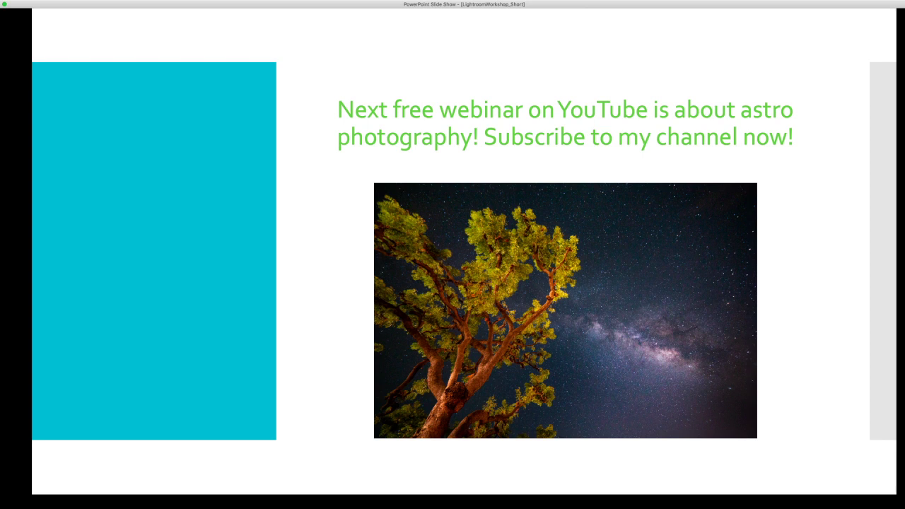
pyautogui.press('Right')
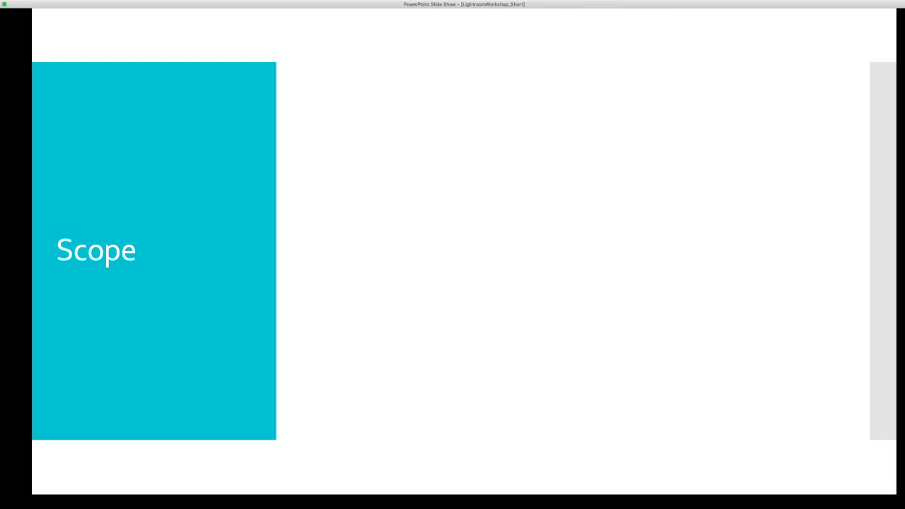
# Reveal the Scope bullets: Basics of Image Editing, How to in Lightroom Classic, Import, Organize, Edit.
pyautogui.press('Right')
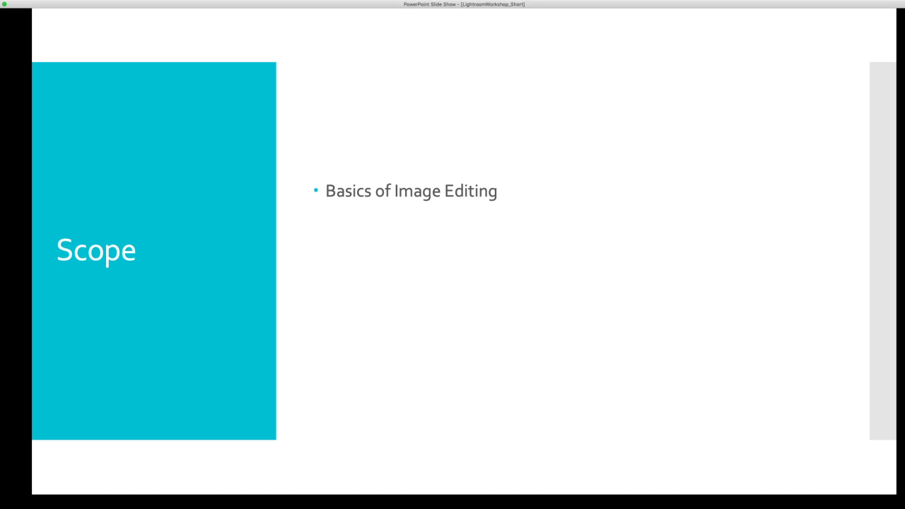
pyautogui.press('Right')
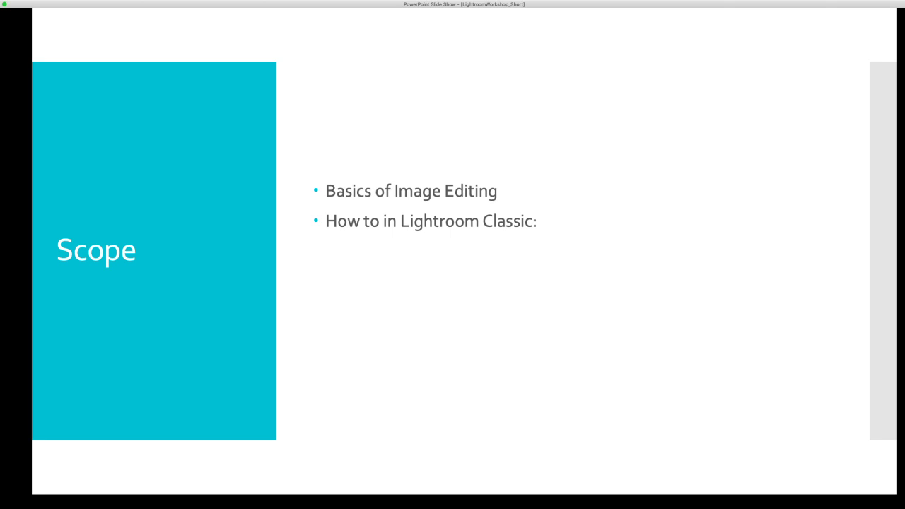
pyautogui.press('Right')
pyautogui.press('Right')
pyautogui.press('Right')
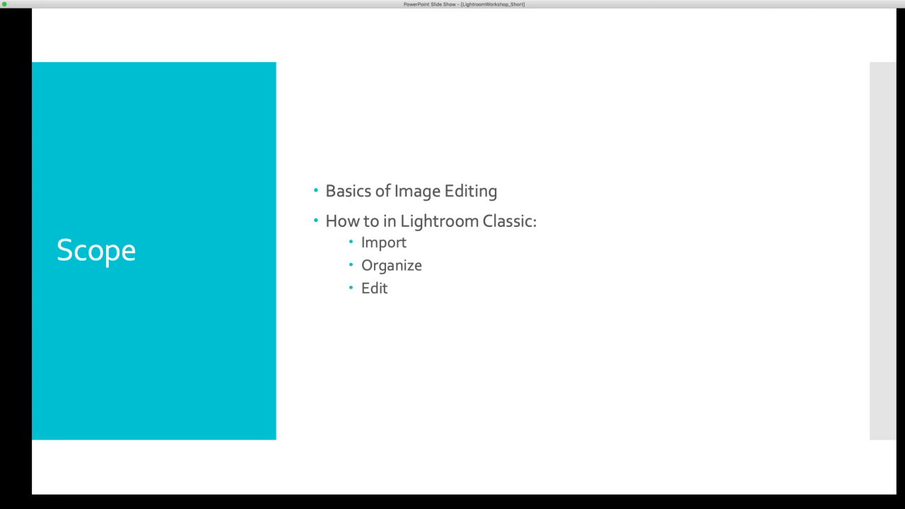
pyautogui.press('Right')
pyautogui.press('Right')
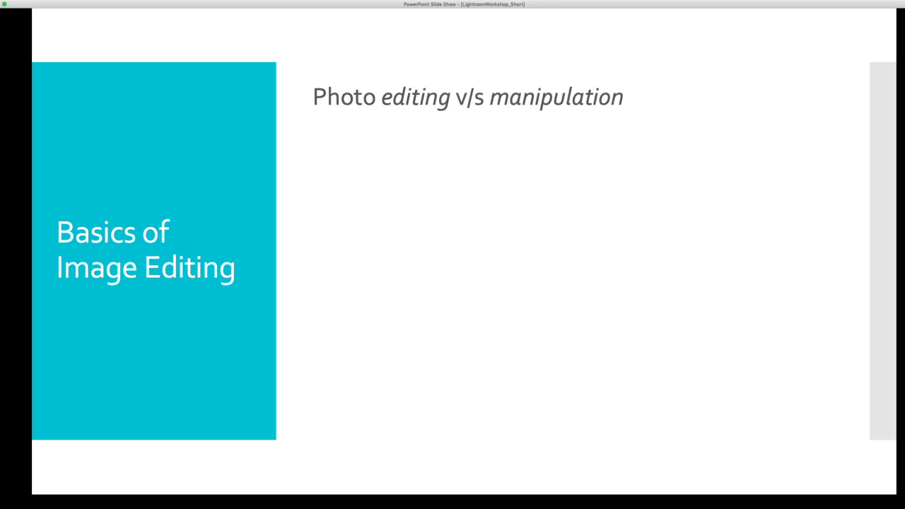
# Show the BEFORE and AFTER beach photo comparisons, the after version adding a rainbow.
pyautogui.press('Right')
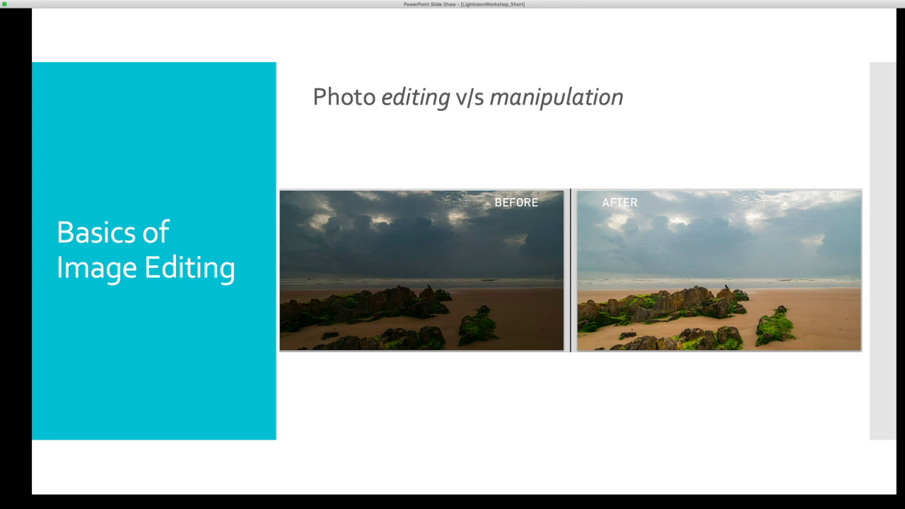
pyautogui.press('Right')
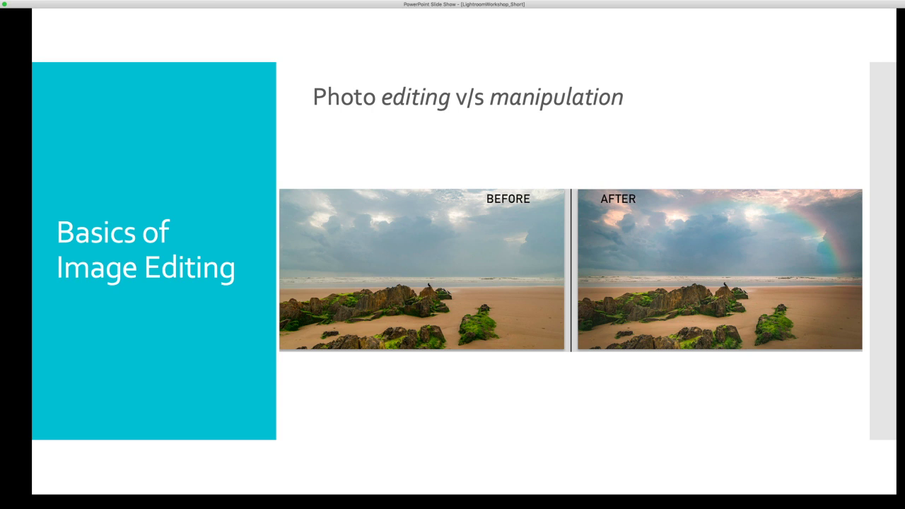
# Move to the RAW v/s JPEG slide and reveal the JPEG and RAW description bullets.
pyautogui.press('Right')
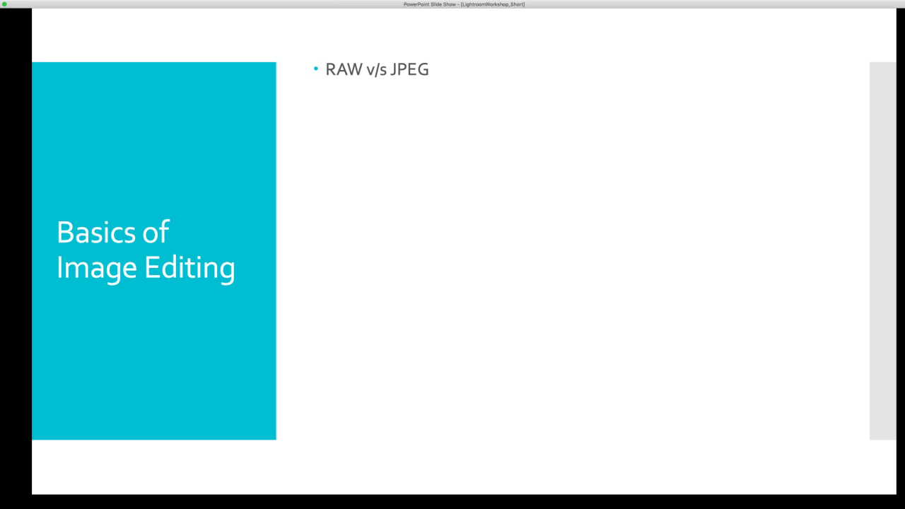
pyautogui.press('Right')
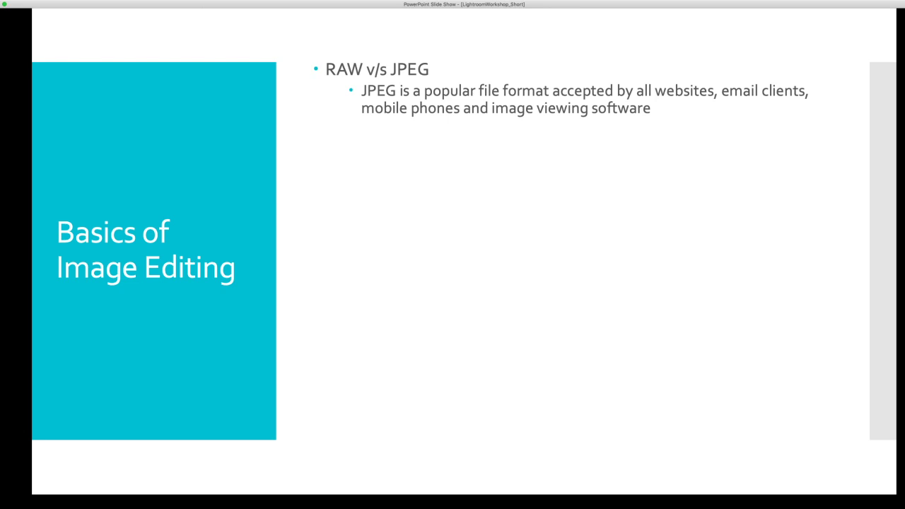
pyautogui.press('Right')
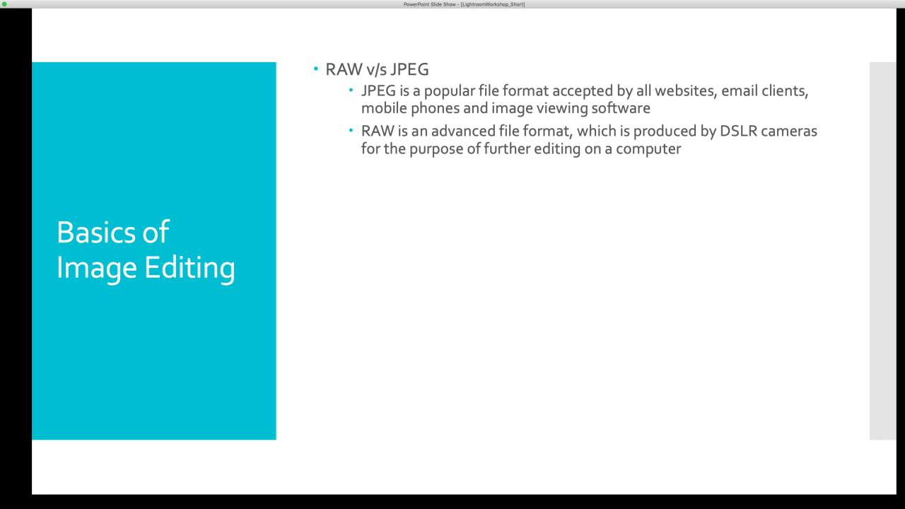
# Show the RAW vs JPEG comparison table, then advance to the Photoshop v/s Lightroom slide.
pyautogui.press('Right')
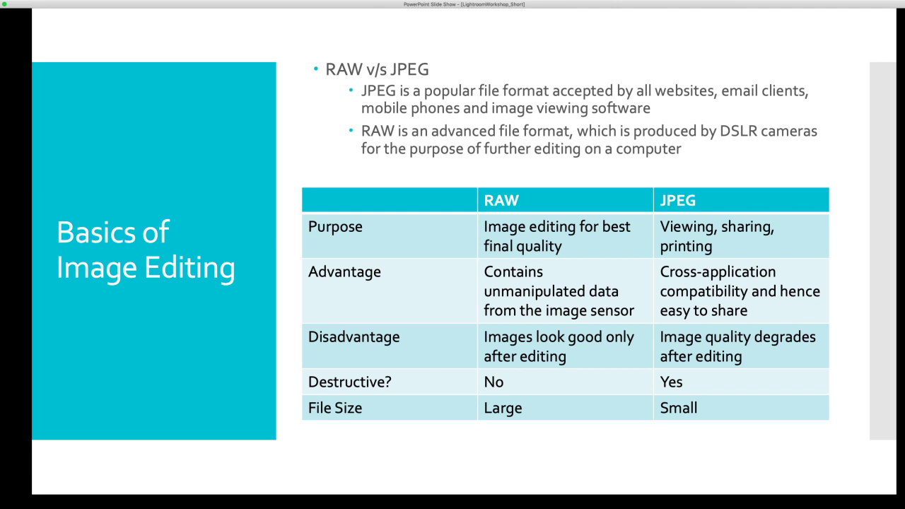
pyautogui.press('Right')
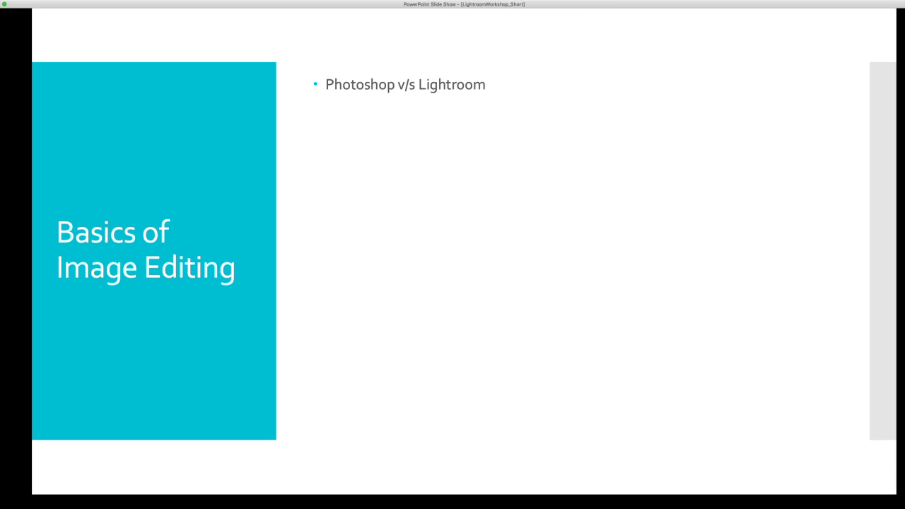
# Reveal the Adobe Photoshop (since 1990) and Adobe Lightroom (since 2007) description bullets.
pyautogui.press('Right')
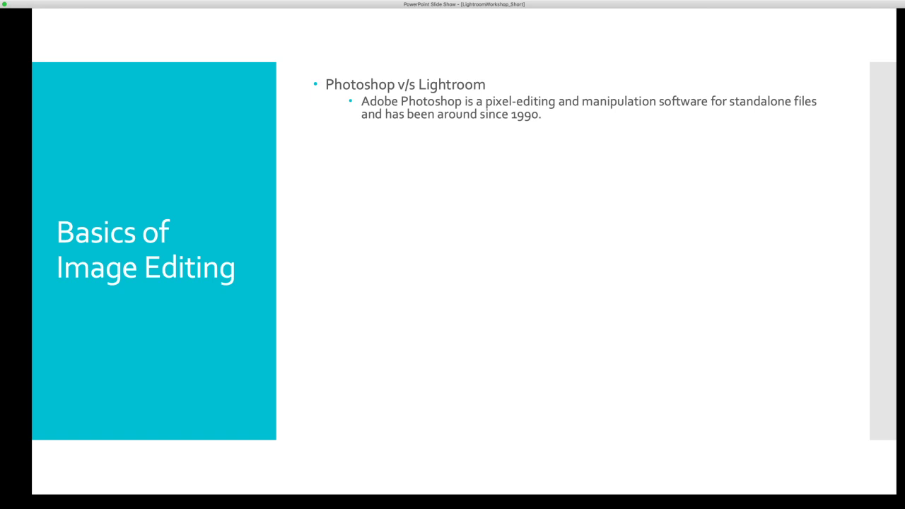
pyautogui.press('Right')
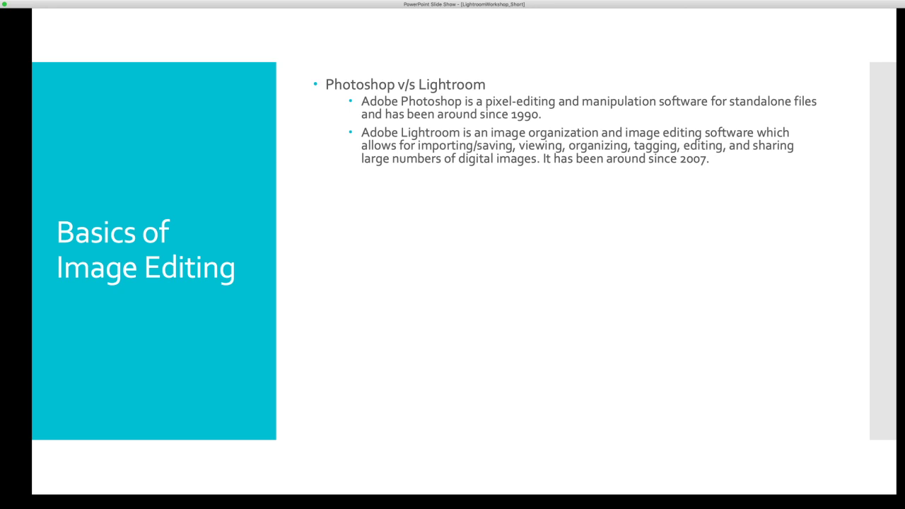
# Reveal the shared ACR engine point and feature table, then advance to How do I know what to edit?
pyautogui.press('Right')
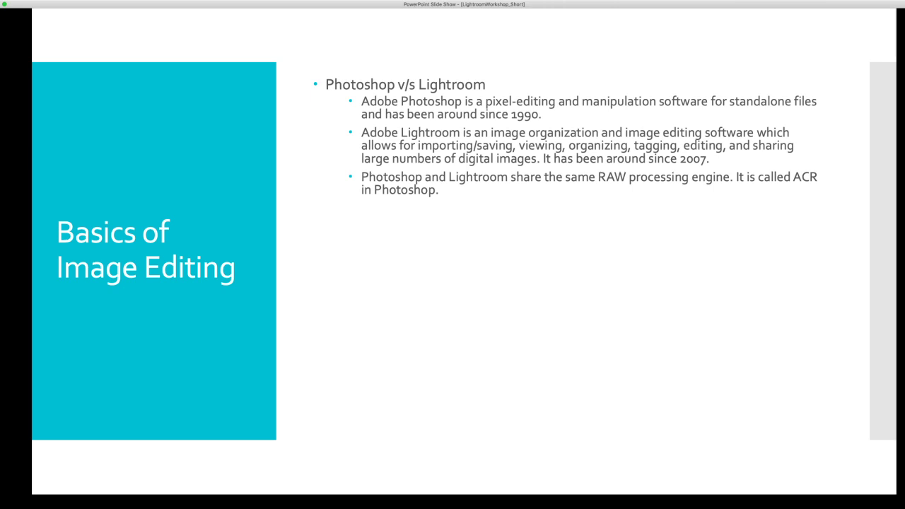
pyautogui.press('Right')
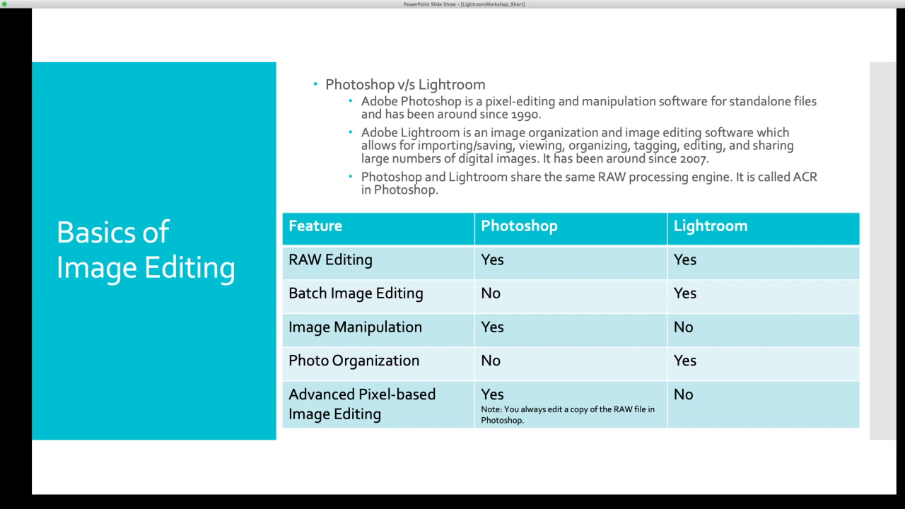
pyautogui.press('Right')
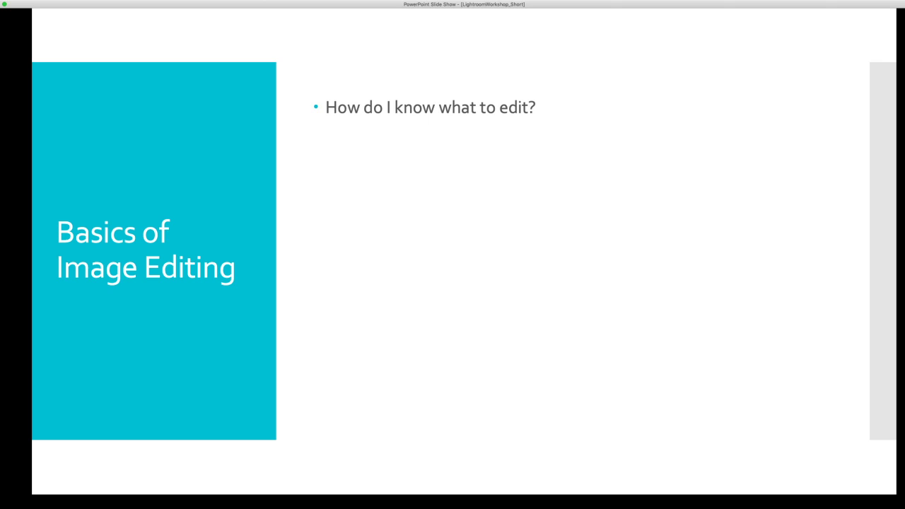
# Bring in the cat portrait with its Lightroom histogram overlay beneath the bullet.
pyautogui.press('Right')
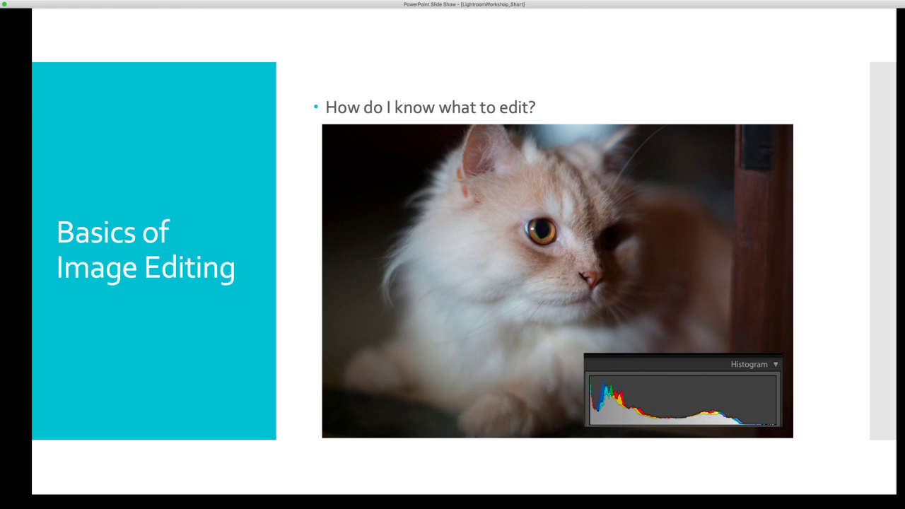
# Advance to the How do I know how much to edit? slide with side-by-side waterfall photos.
pyautogui.press('Right')
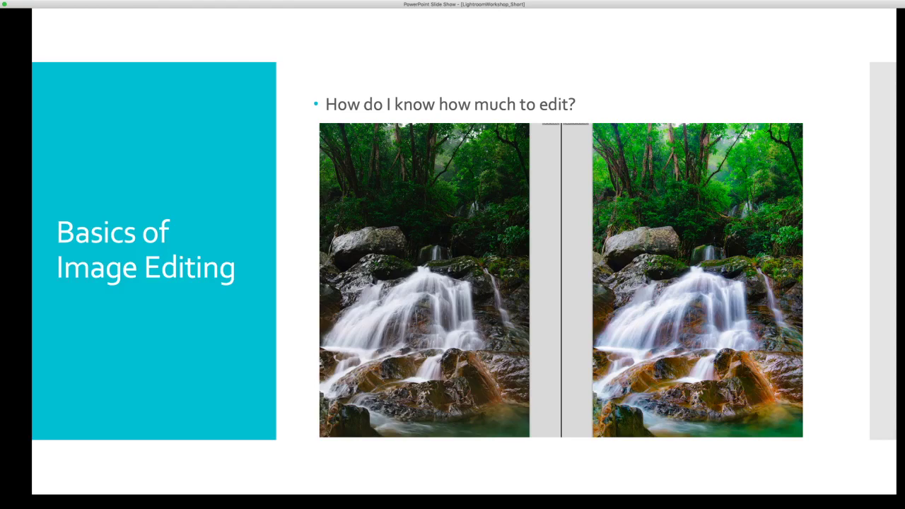
# Advance the slide show to the closing "Questions?" slide.
pyautogui.press('Right')
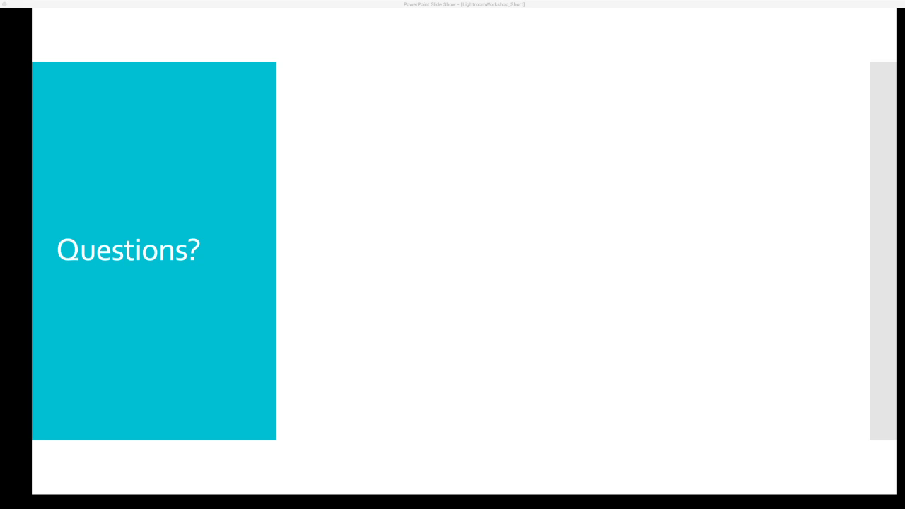
# Reveal the "Up next" bullet, then move on to the Cropping comparison slide.
pyautogui.press('Right')
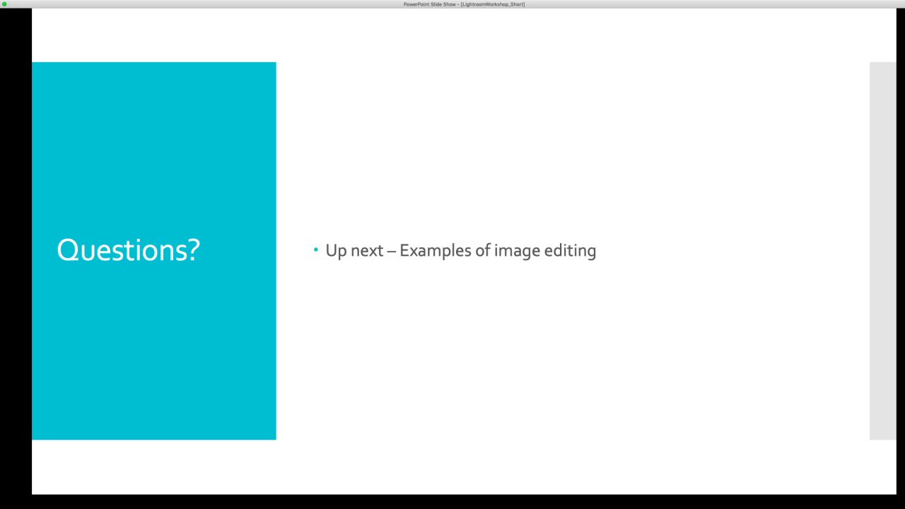
pyautogui.press('Right')
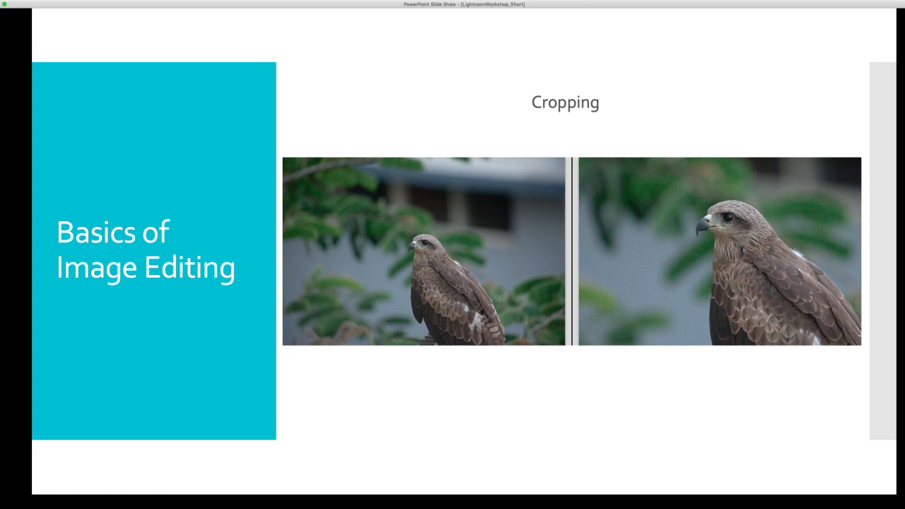
# Show the tall cropped comparison, then advance to the Brightness kite-photo slide.
pyautogui.press('Right')
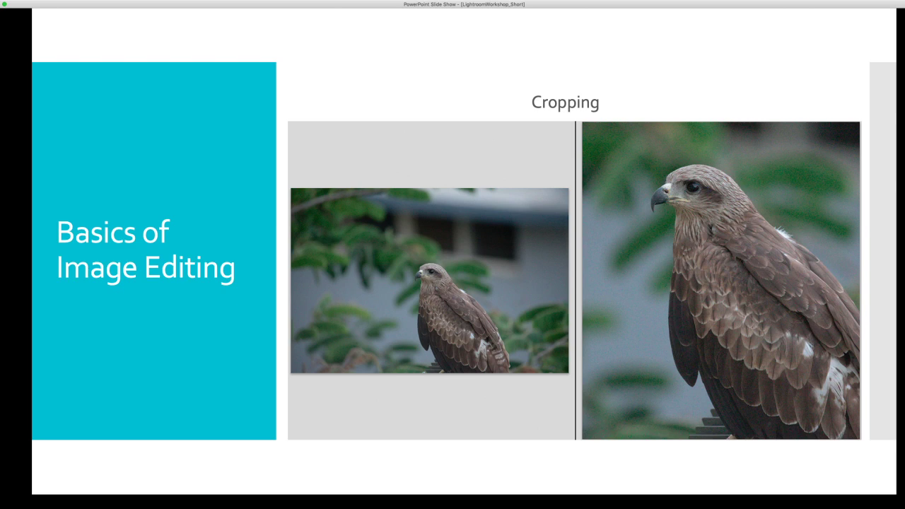
pyautogui.press('Right')
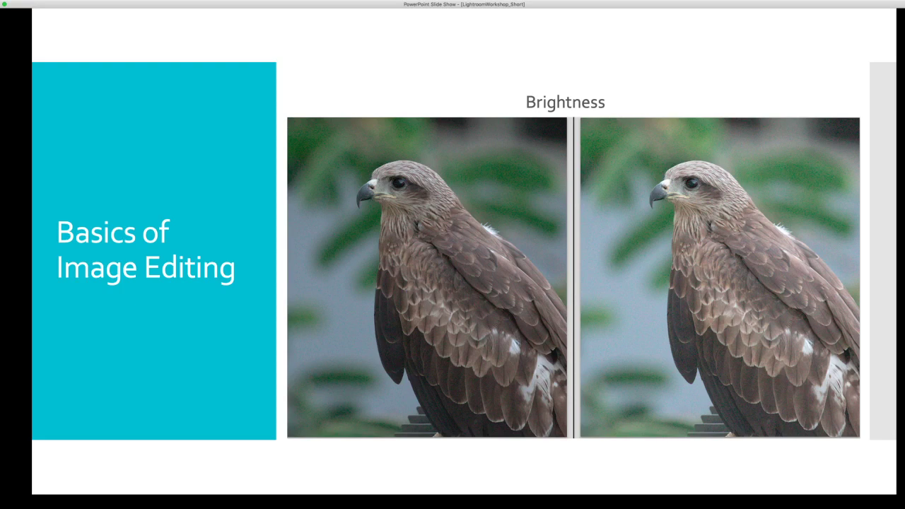
pyautogui.press('Right')
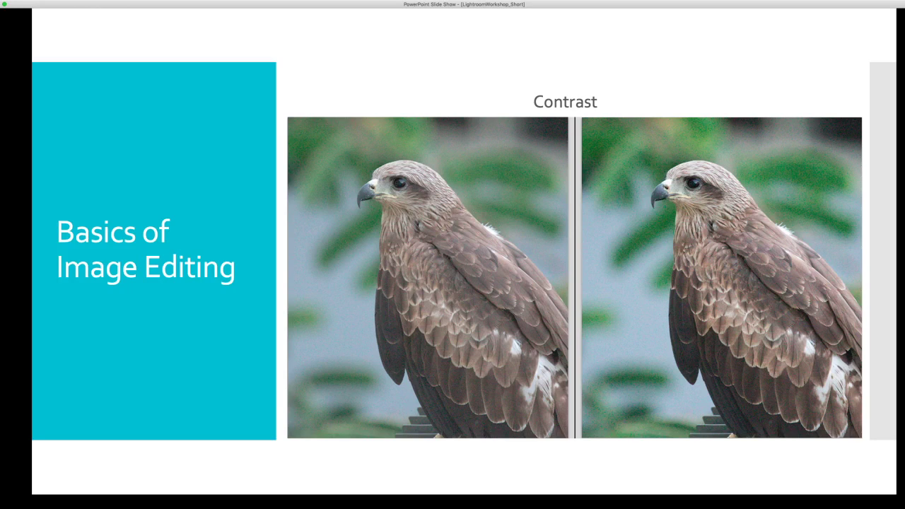
# Advance to the Saturation slide comparing muted and vivid photos.
pyautogui.press('Right')
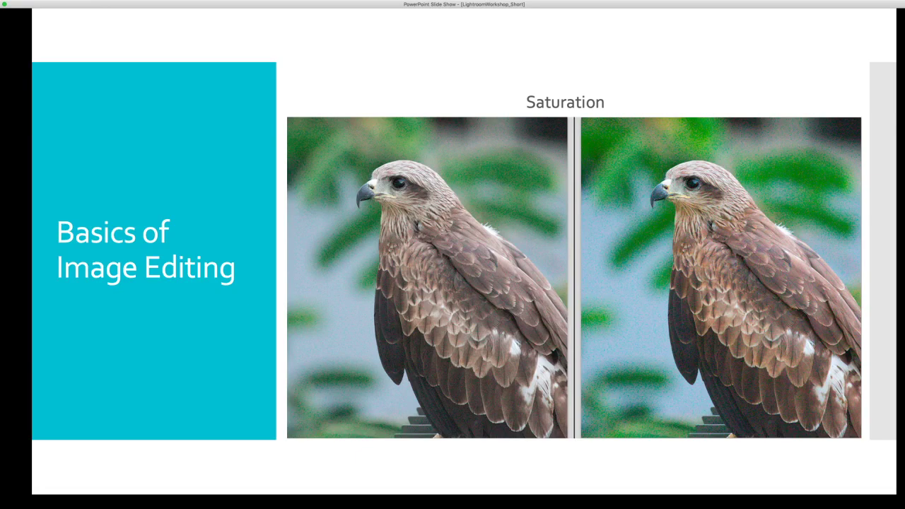
# Advance to the Noise Reduction slide contrasting a grainy 12,800 ISO photo with a denoised one.
pyautogui.press('Right')
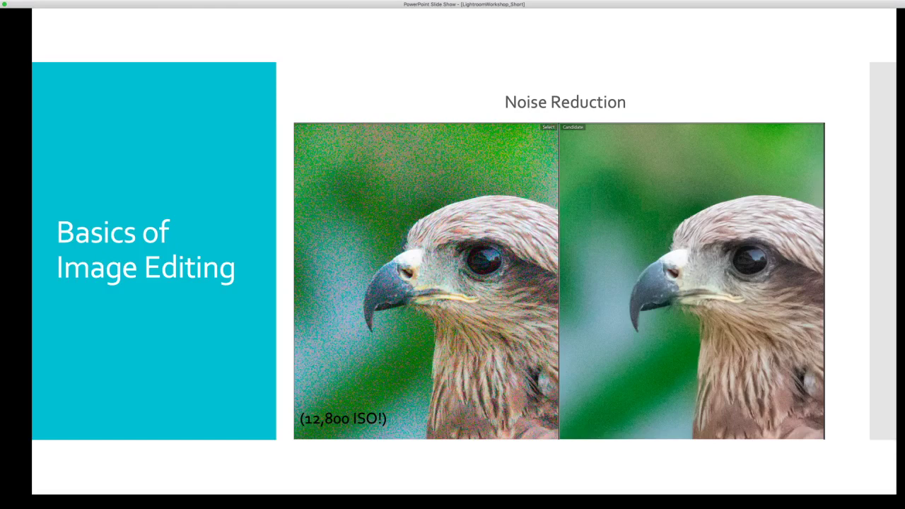
# Advance to the Sharpening slide with soft and sharpened head close-ups.
pyautogui.press('Right')
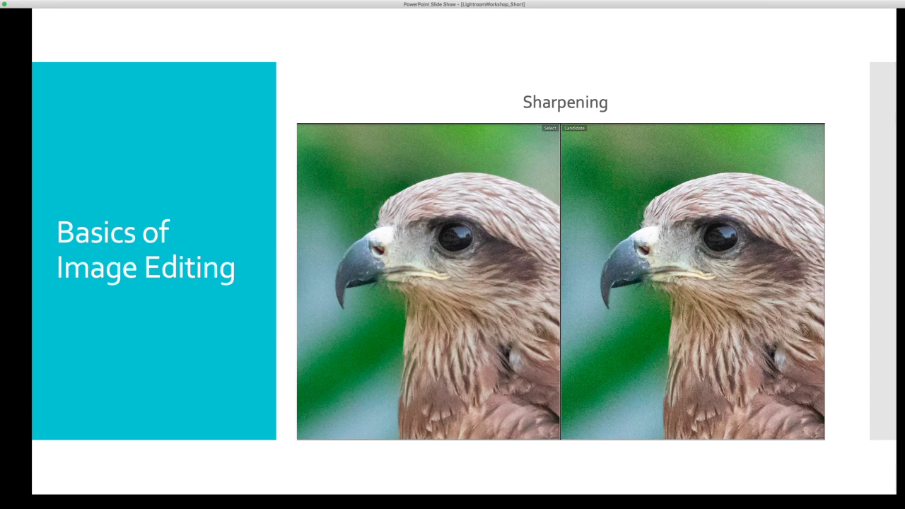
# Advance to the Black and White slide pairing the colour and monochrome photos.
pyautogui.press('Right')
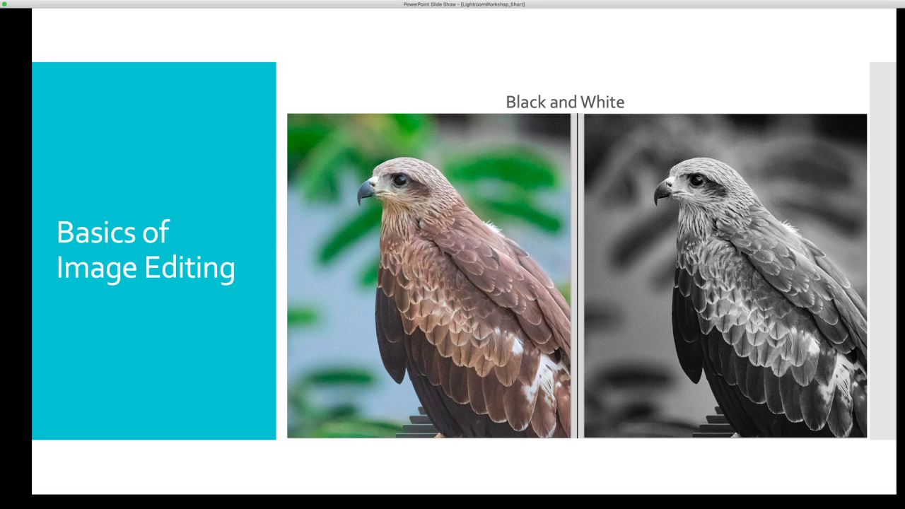
# Step through the White Balance cat slide to the Advanced Image Editing topic list.
pyautogui.press('Right')
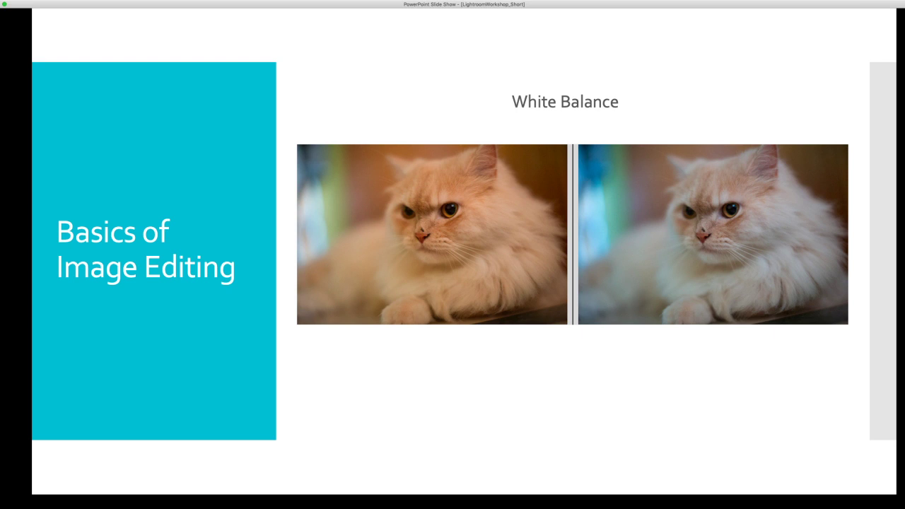
pyautogui.press('Right')
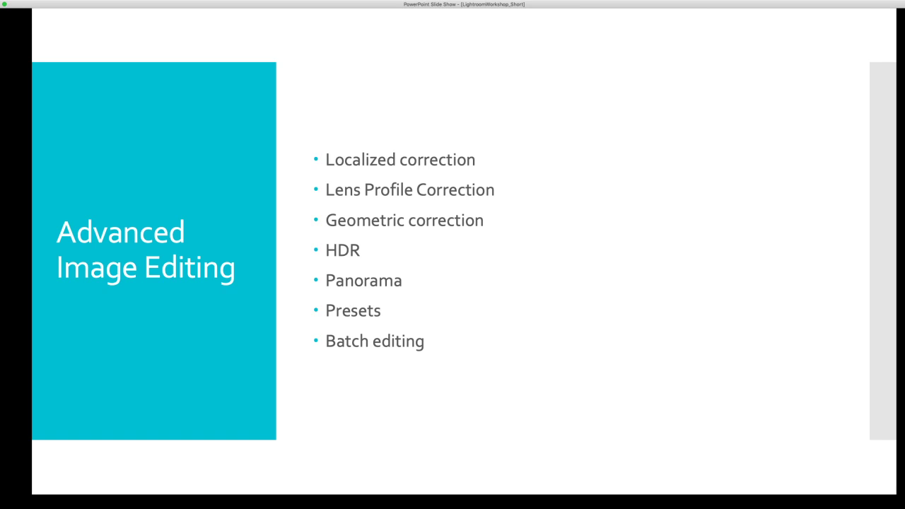
# Advance the slide show from Advanced Image Editing to the 'Questions?' slide.
pyautogui.press('Right')
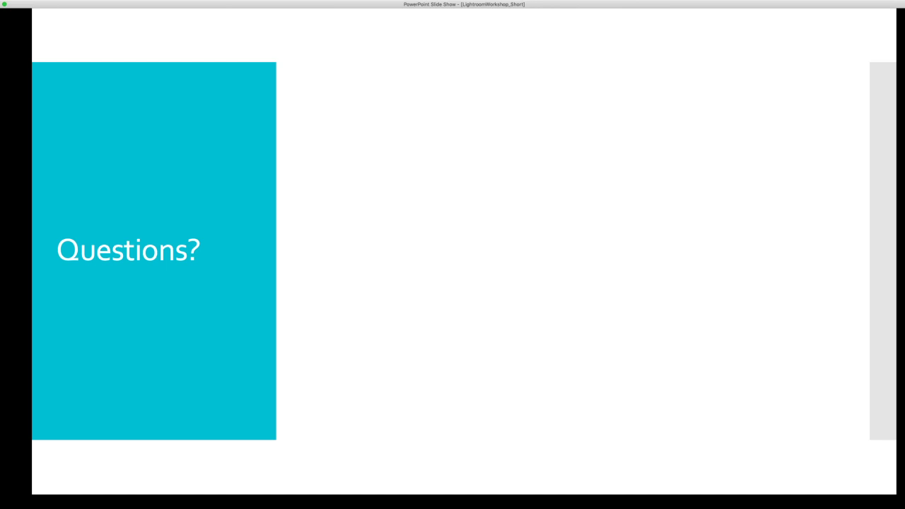
# Advance the slide to reveal the 'Up next' bullet list.
pyautogui.press('Right')
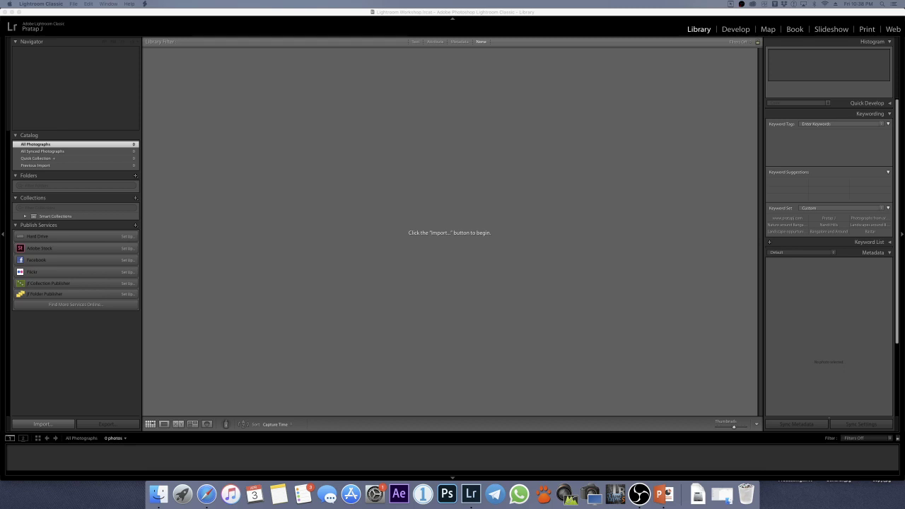
# Switch to another running application with Cmd+Tab.
pyautogui.press('super+Tab')
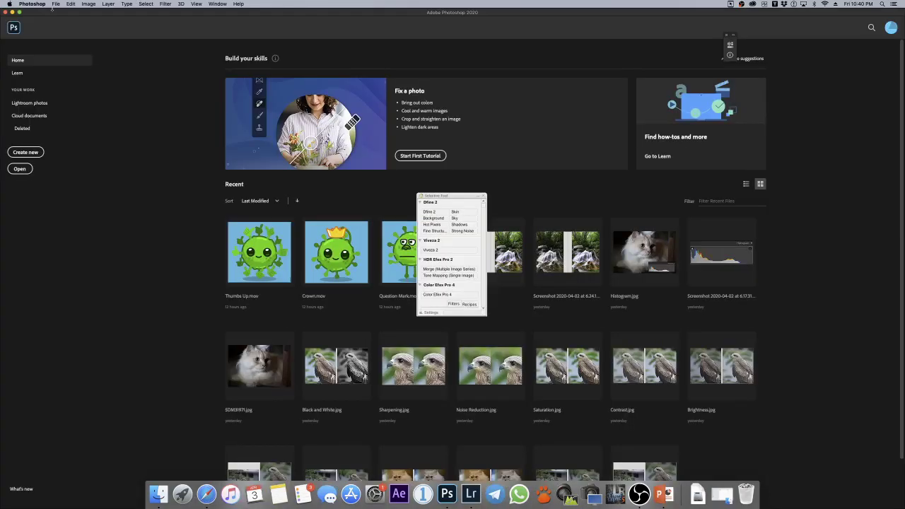
pyautogui.click(56, 4)
pyautogui.click(70, 20)
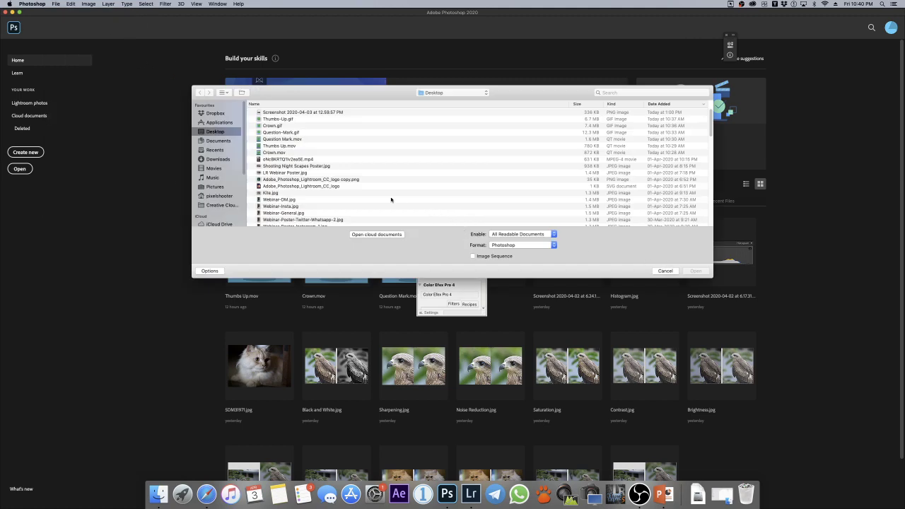
pyautogui.scroll(-5, 292, 171)
pyautogui.scroll(5, 290, 169)
pyautogui.click(666, 271)
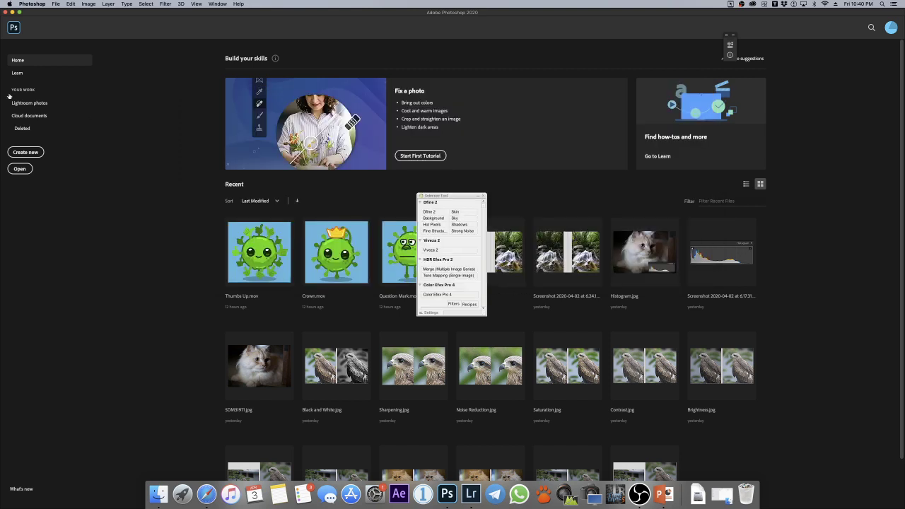
pyautogui.click(21, 3)
pyautogui.click(32, 72)
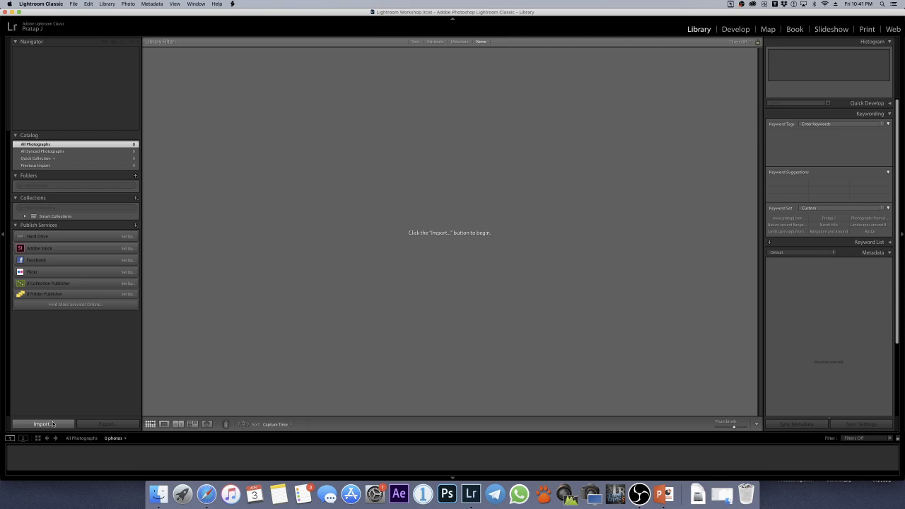
# Drag the five LR Workshop Samples folders from Finder onto the Lightroom Dock icon.
pyautogui.click(161, 495)
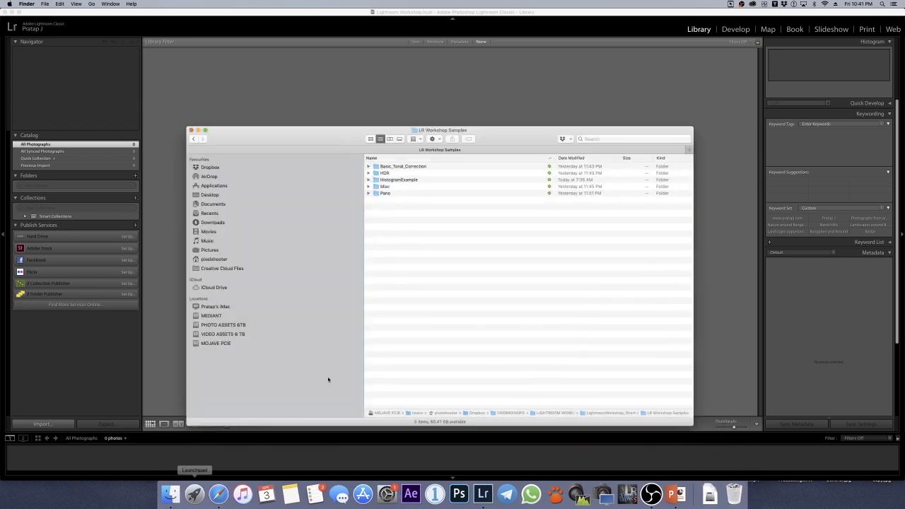
pyautogui.moveTo(400, 209); pyautogui.dragTo(404, 171)
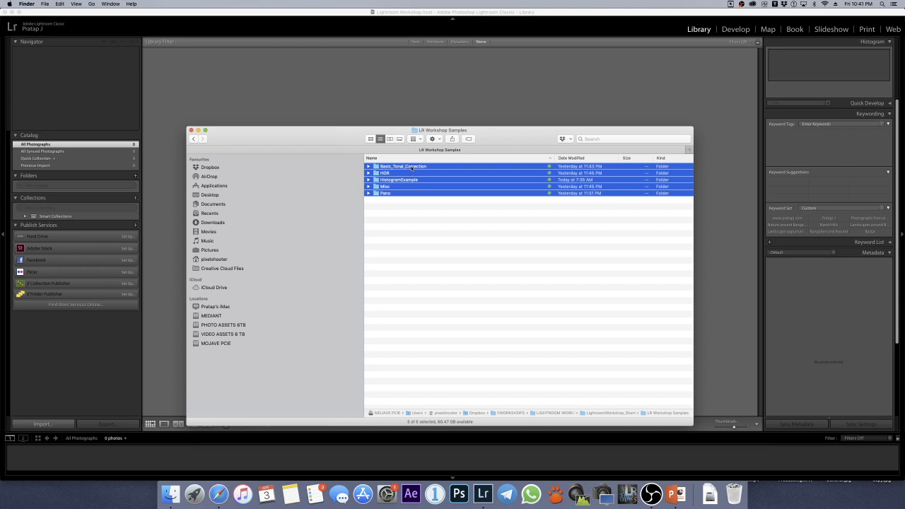
pyautogui.moveTo(411, 168); pyautogui.dragTo(483, 495)
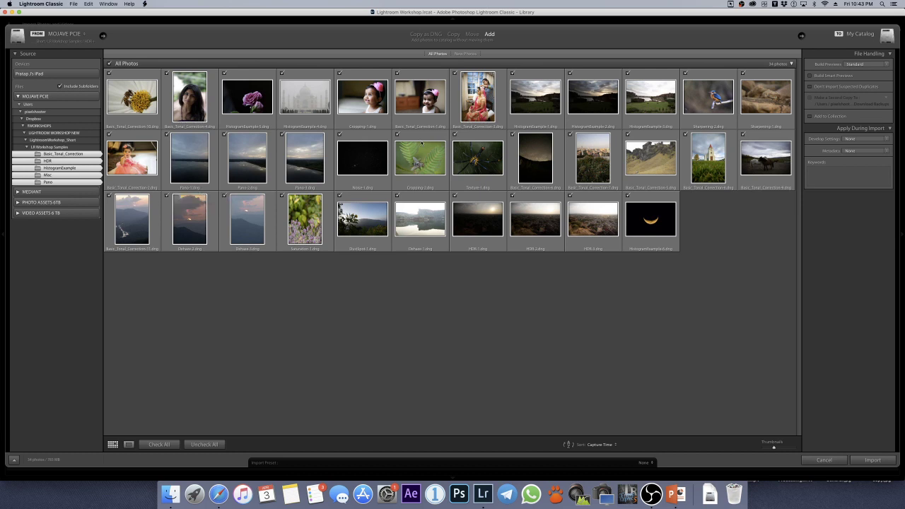
# Set the import of the 34 workshop photos to Copy.
pyautogui.click(453, 34)
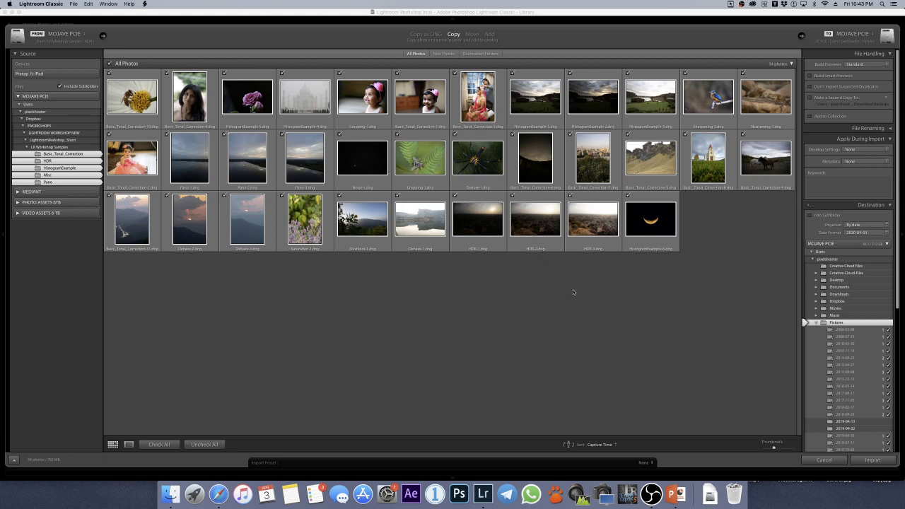
# Try the Move import mode, then set the import back to Add.
pyautogui.click(489, 34)
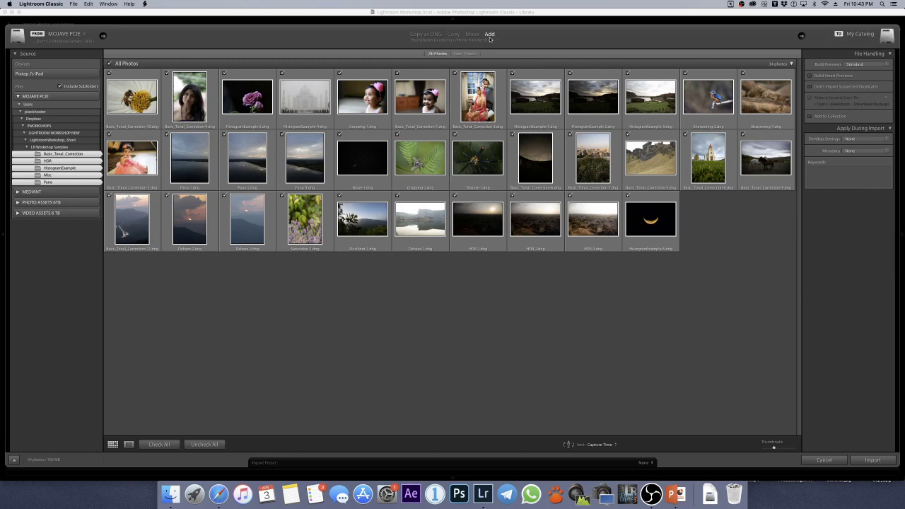
pyautogui.click(474, 35)
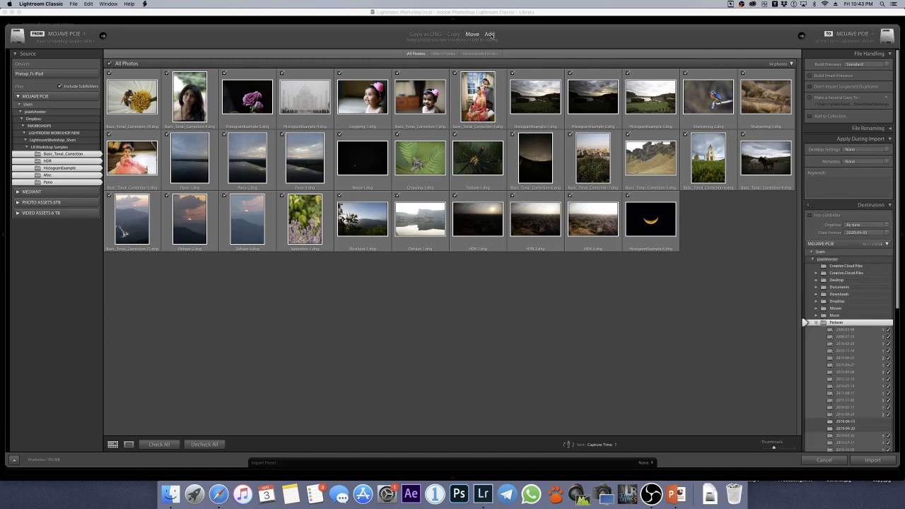
pyautogui.click(489, 34)
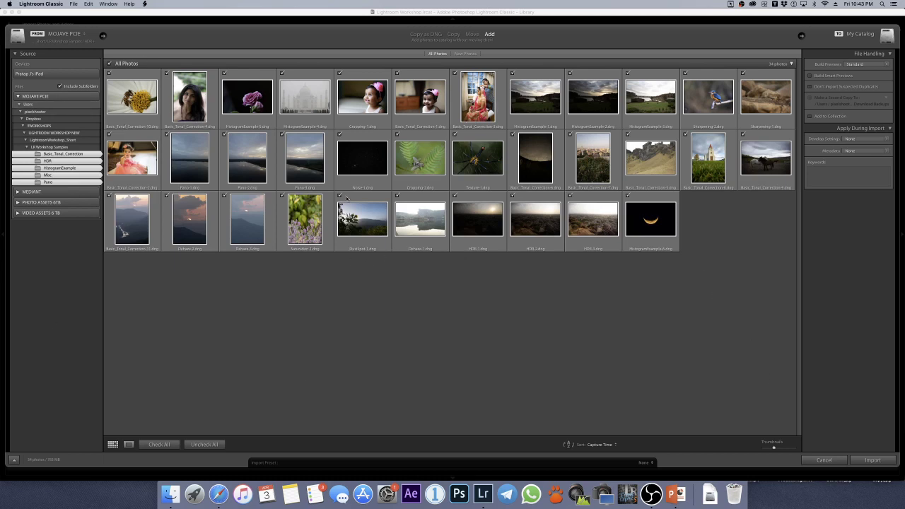
# Uncheck all photos, check Dehaze, Saturation and Dust, then check all 34 again.
pyautogui.click(204, 444)
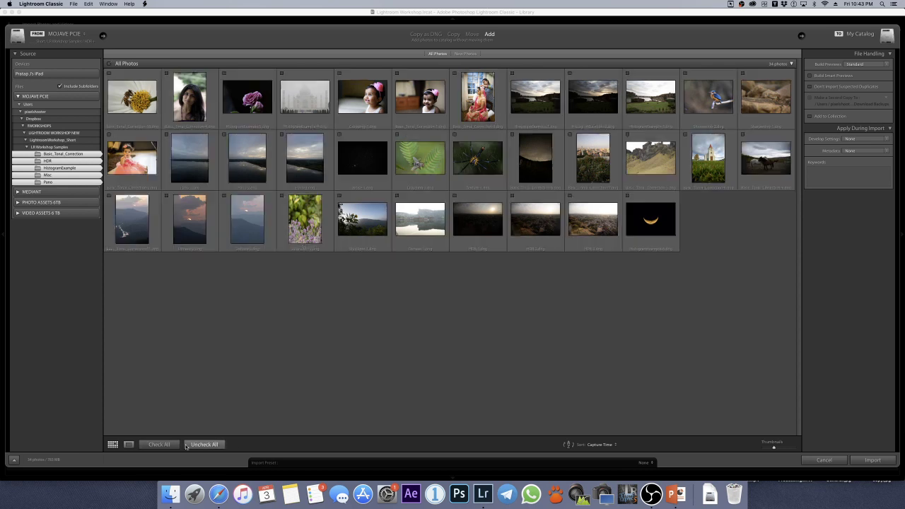
pyautogui.click(247, 226)
pyautogui.click(305, 228)
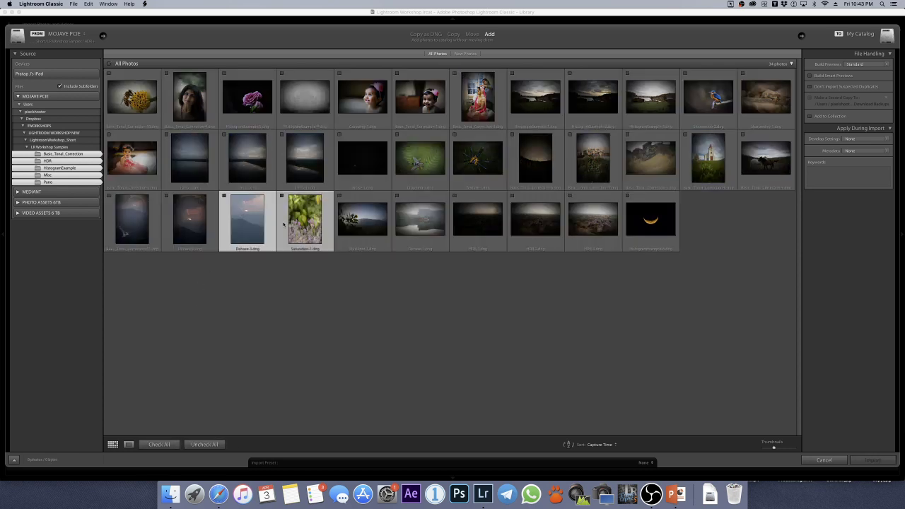
pyautogui.click(364, 233)
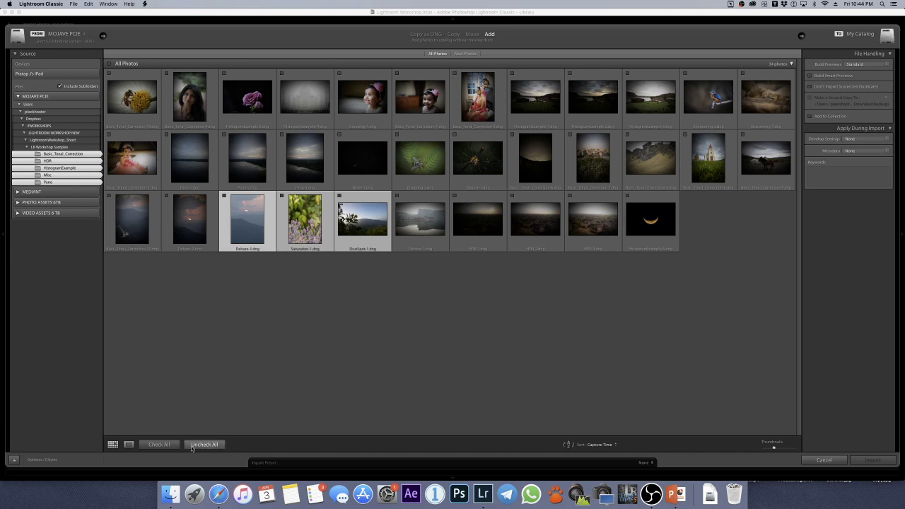
pyautogui.click(159, 444)
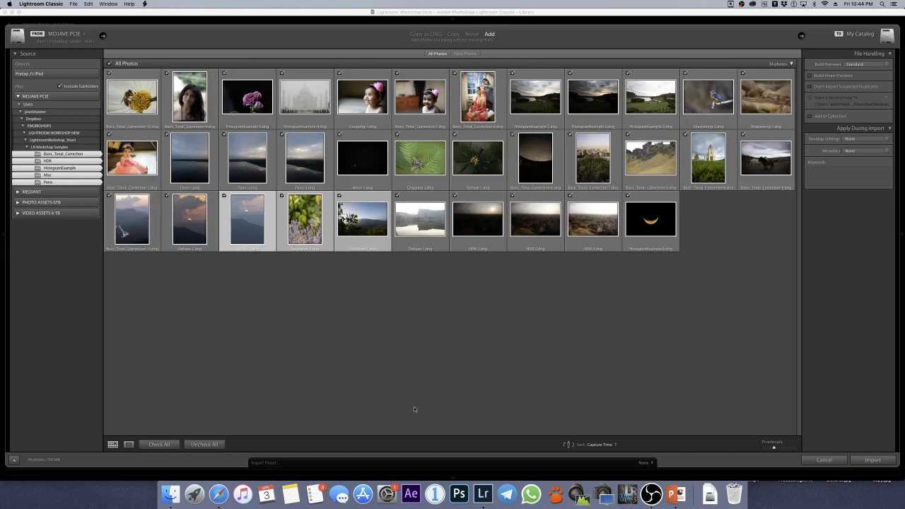
# Import the 34 photos with address lookup disabled, and check the Activity Center progress.
pyautogui.click(862, 462)
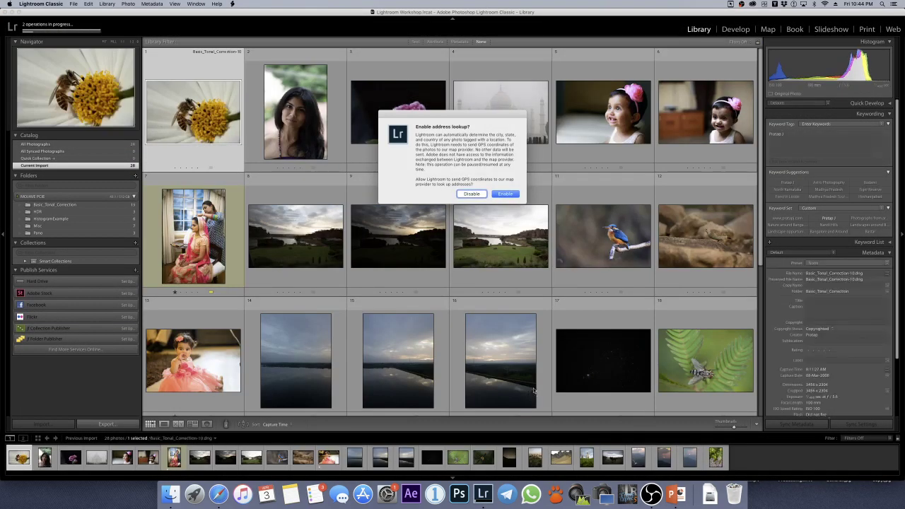
pyautogui.click(461, 194)
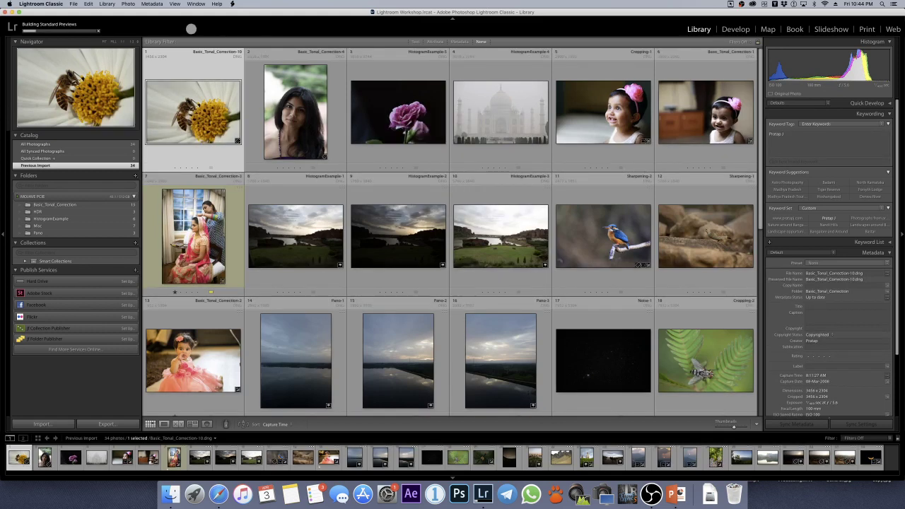
pyautogui.click(28, 26)
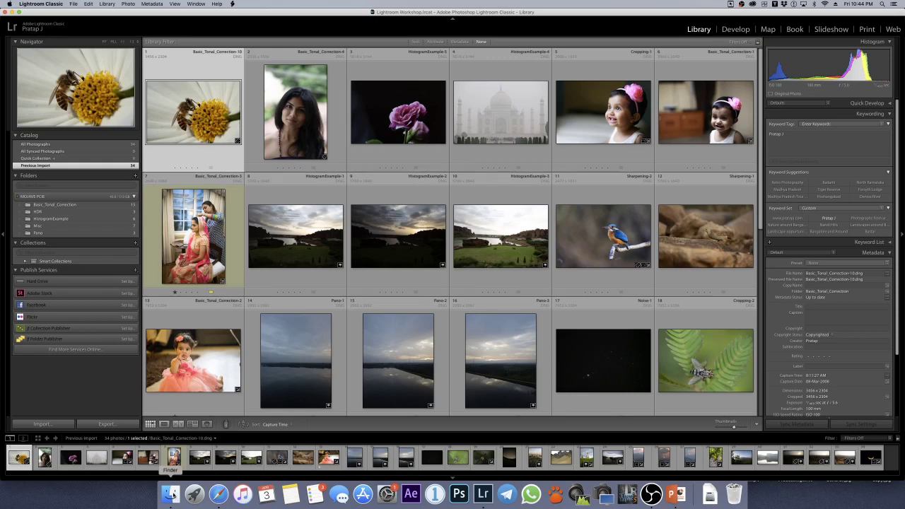
pyautogui.click(74, 4)
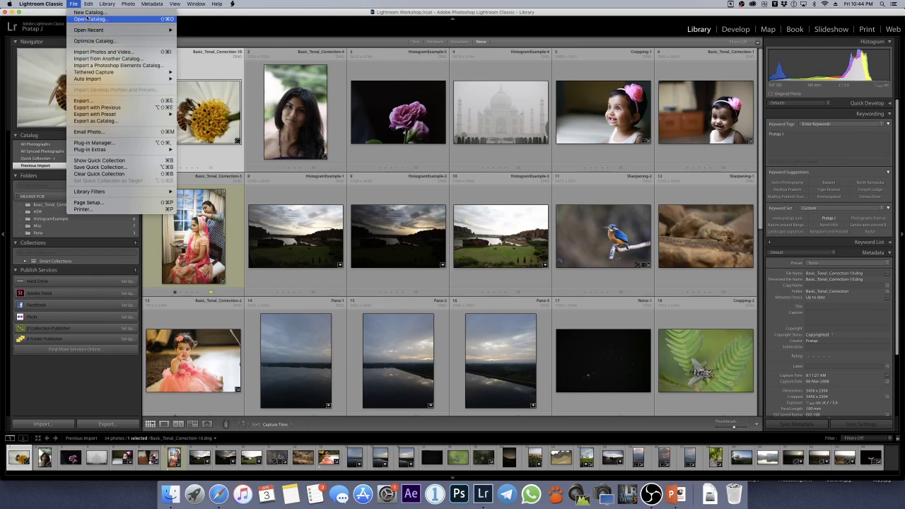
pyautogui.click(213, 21)
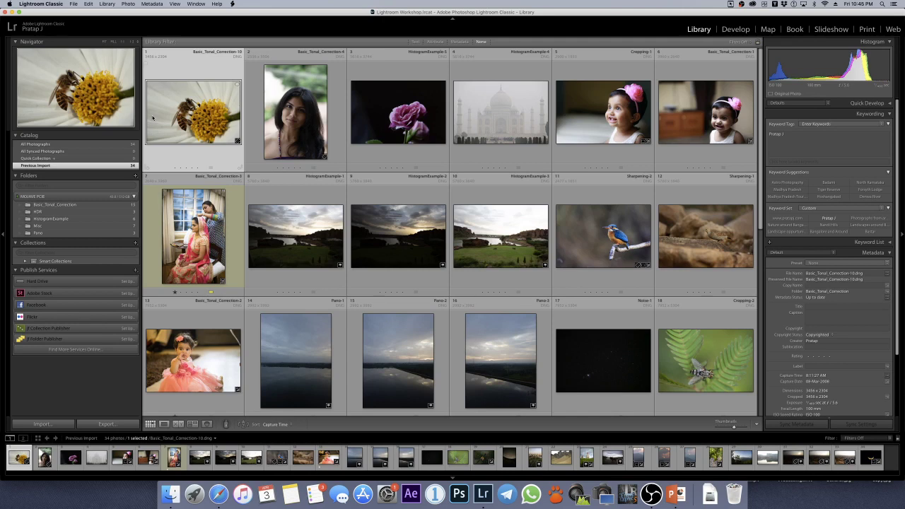
pyautogui.doubleClick(152, 119)
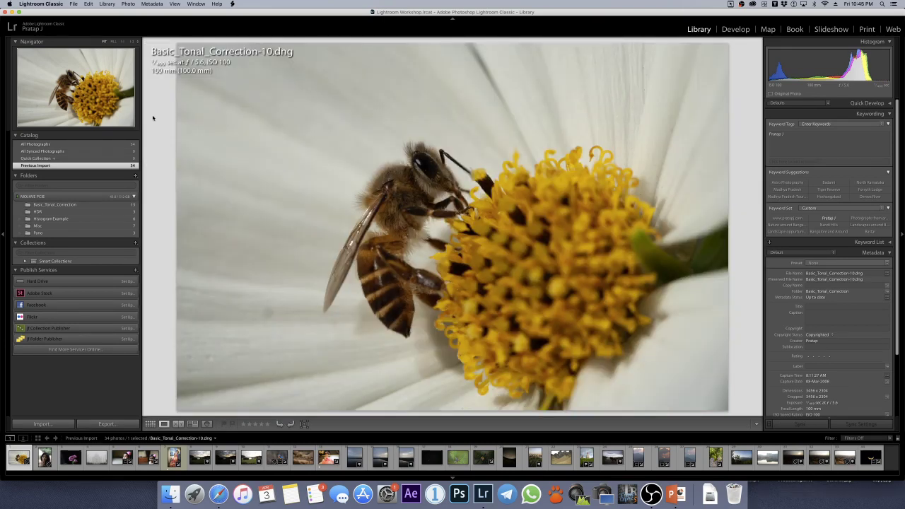
pyautogui.press('g')
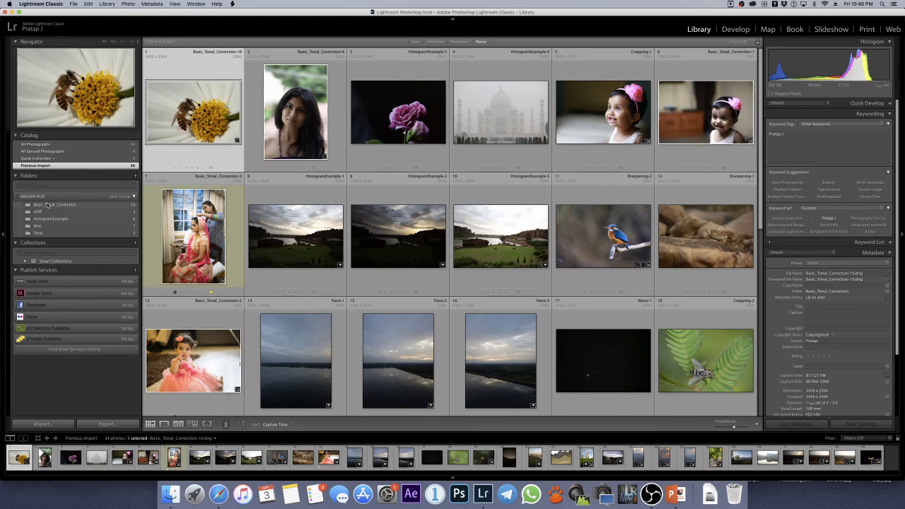
# Browse the HDR, HistogramExample, Misc and Pano folders, ending on Basic_Tonal_Correction's 15 photos.
pyautogui.click(47, 204)
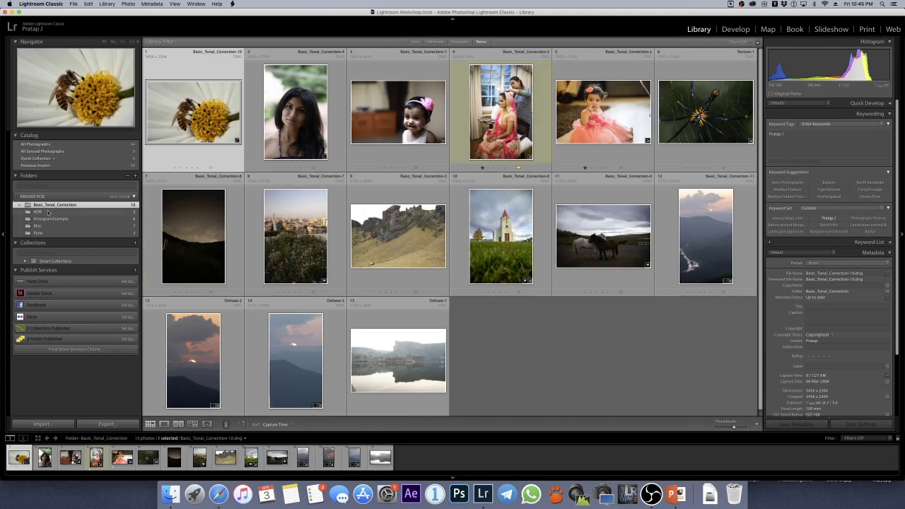
pyautogui.click(43, 212)
pyautogui.click(49, 218)
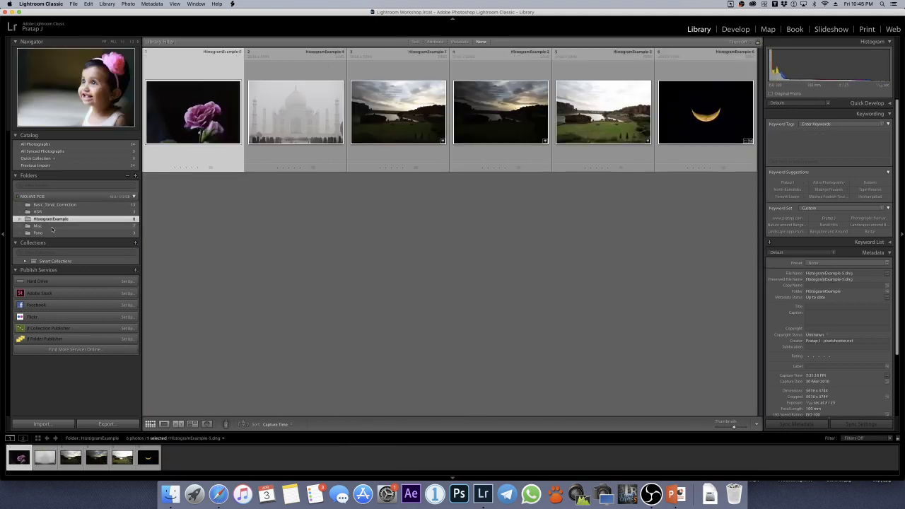
pyautogui.click(49, 225)
pyautogui.click(49, 233)
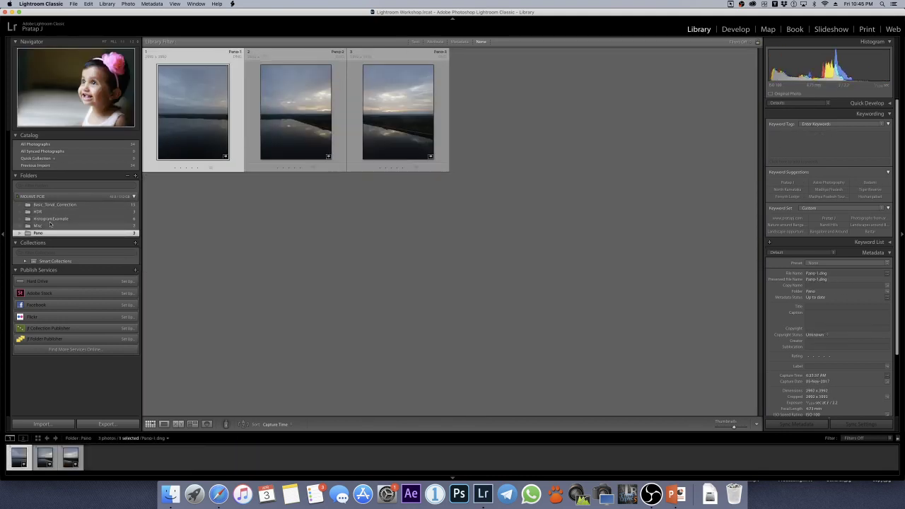
pyautogui.click(45, 204)
pyautogui.click(42, 211)
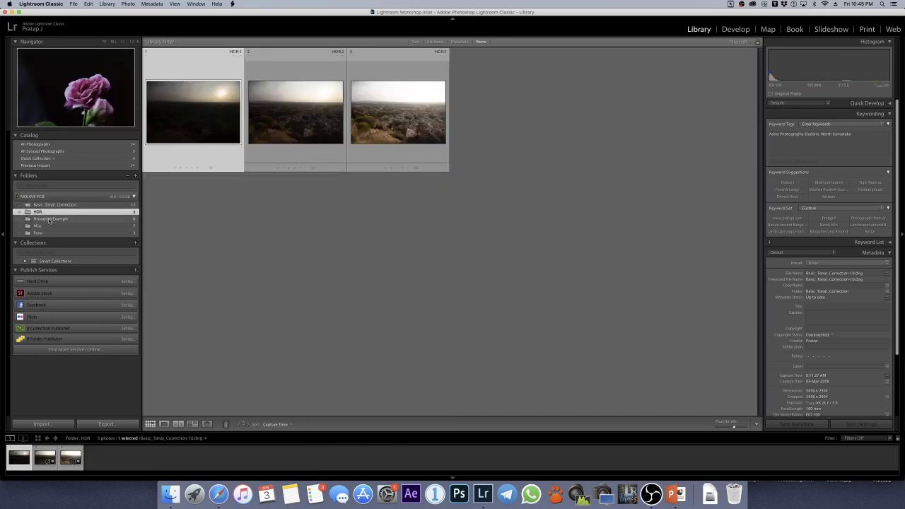
pyautogui.click(50, 218)
pyautogui.click(49, 226)
pyautogui.click(53, 233)
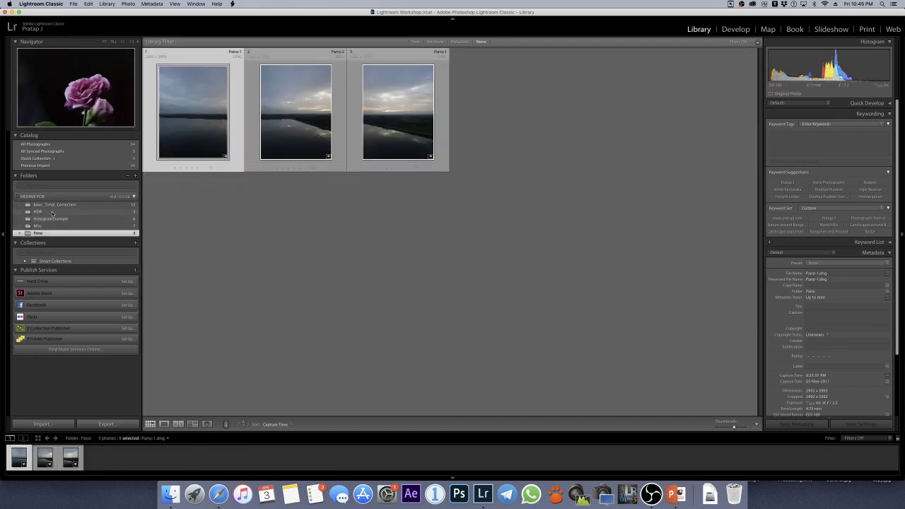
pyautogui.click(50, 205)
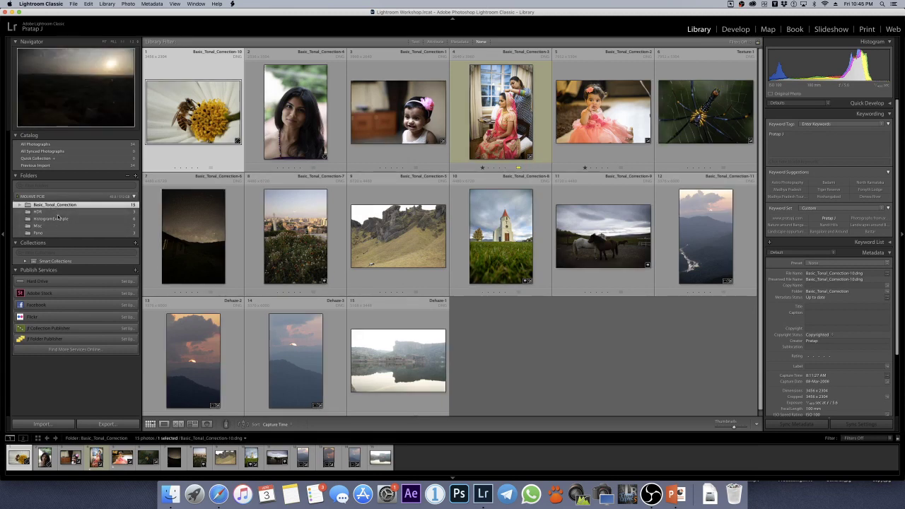
# Show All Photographs, the full 34-photo catalog, in the grid.
pyautogui.click(49, 144)
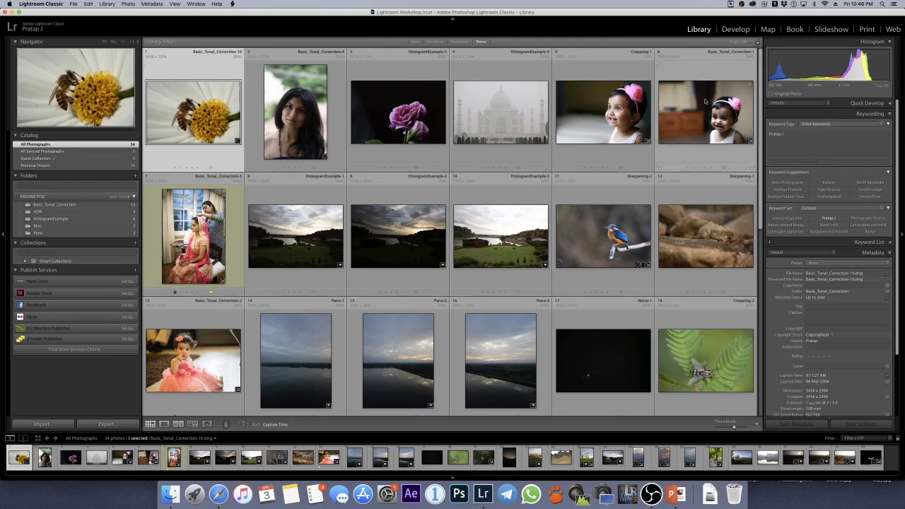
pyautogui.doubleClick(204, 129)
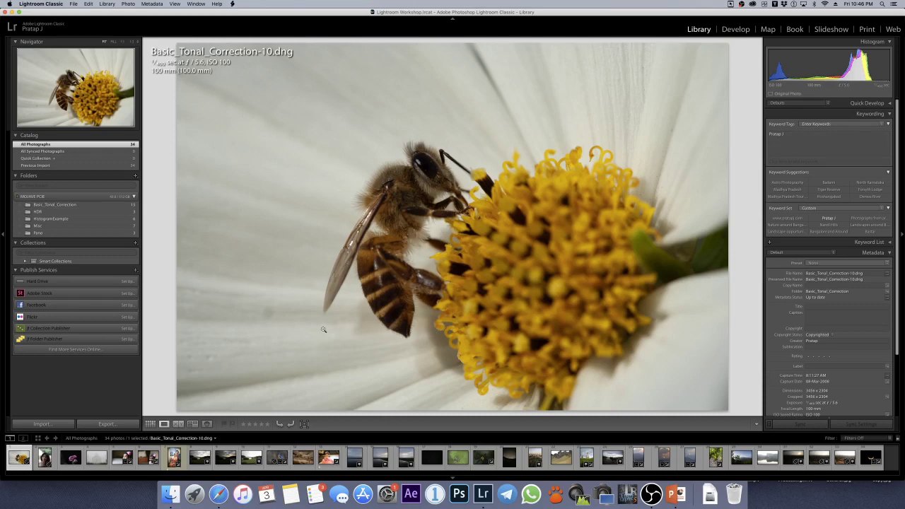
pyautogui.press('g')
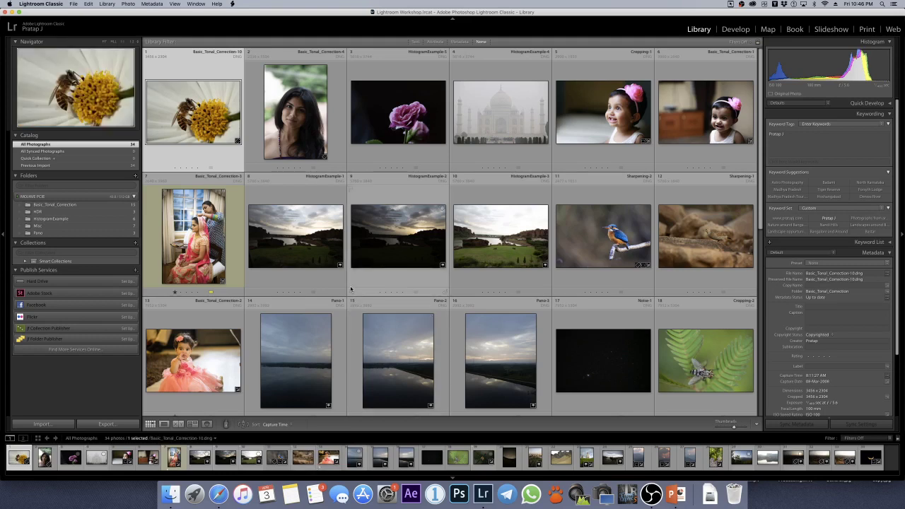
pyautogui.doubleClick(394, 110)
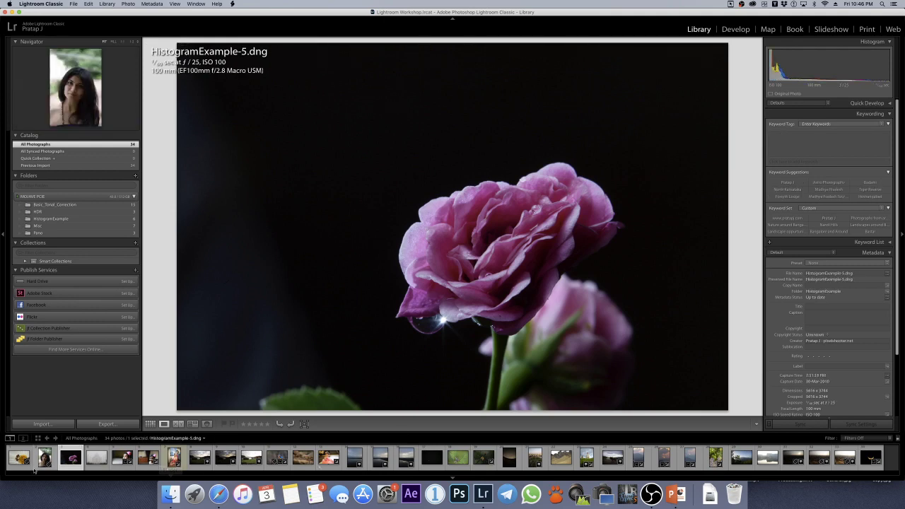
pyautogui.click(122, 458)
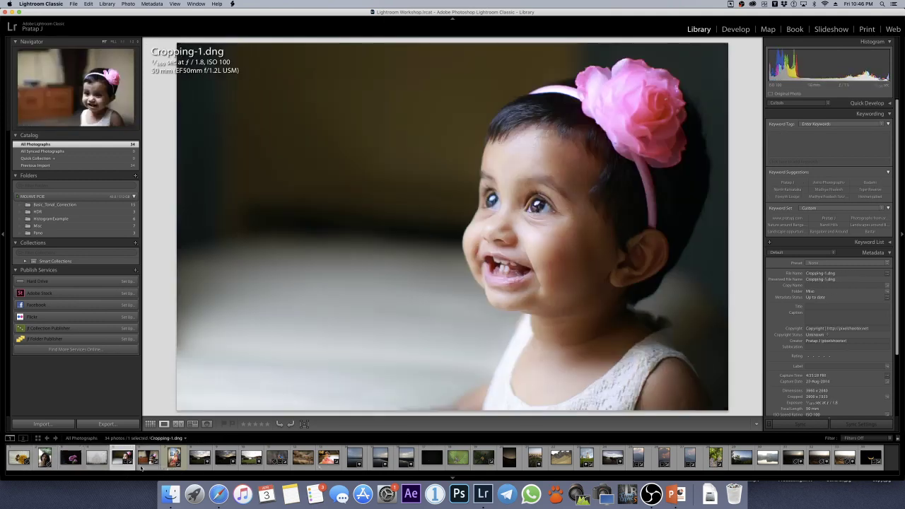
pyautogui.click(148, 458)
pyautogui.click(174, 458)
pyautogui.click(225, 458)
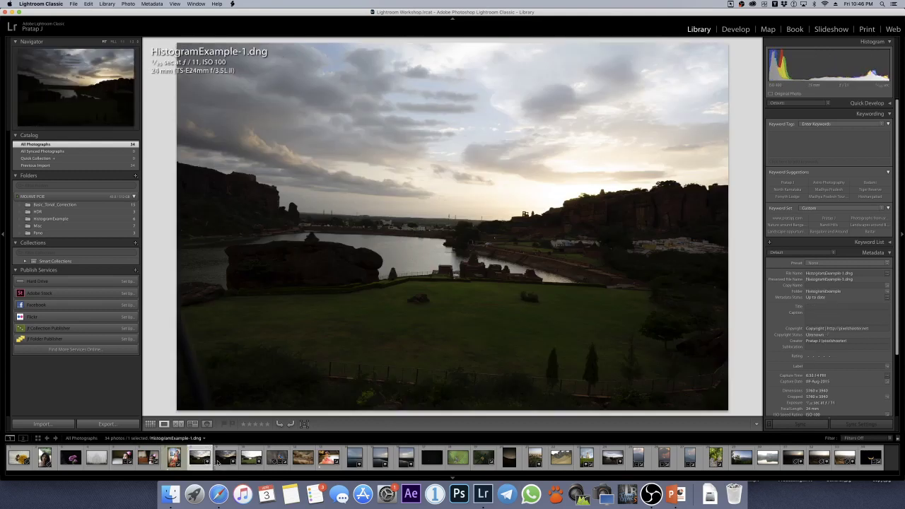
pyautogui.click(252, 458)
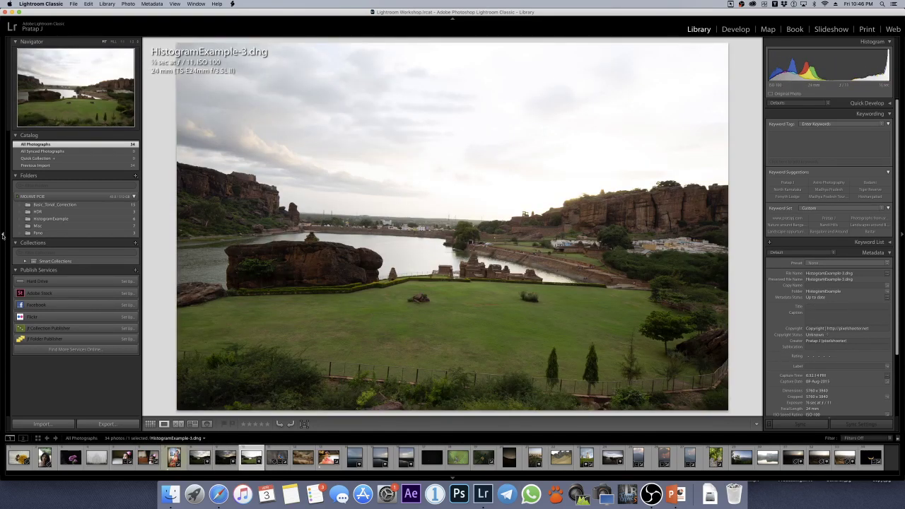
pyautogui.press('Tab')
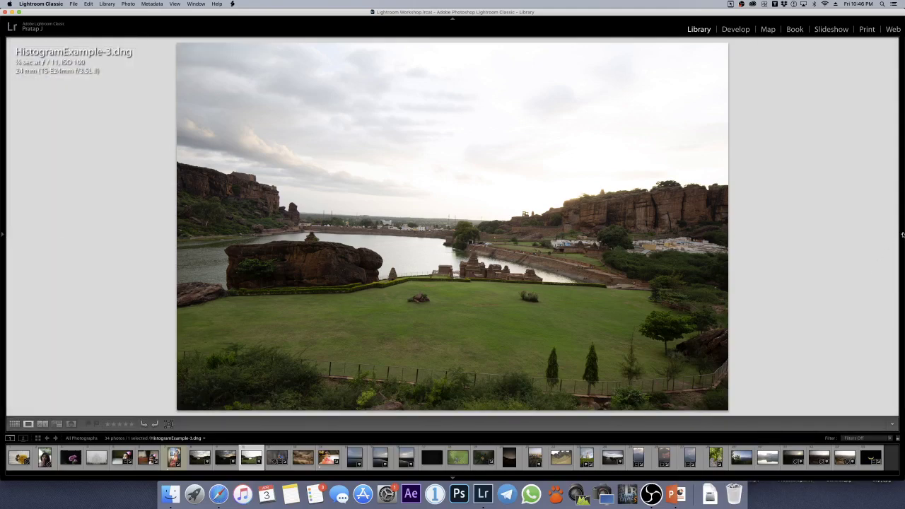
pyautogui.press('Tab')
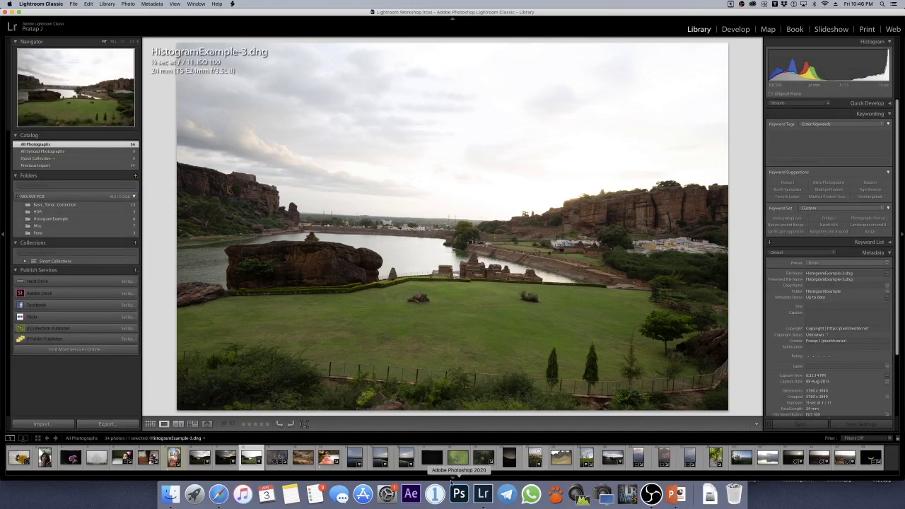
pyautogui.click(451, 478)
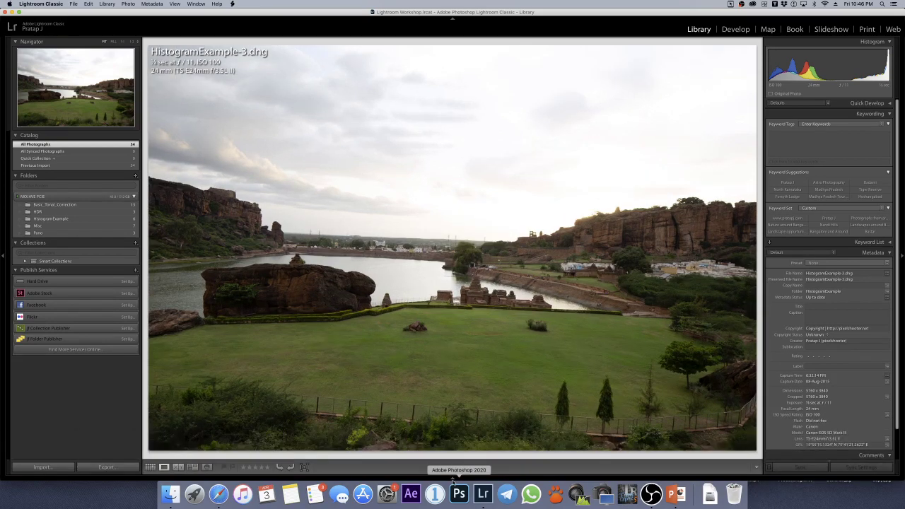
pyautogui.click(452, 478)
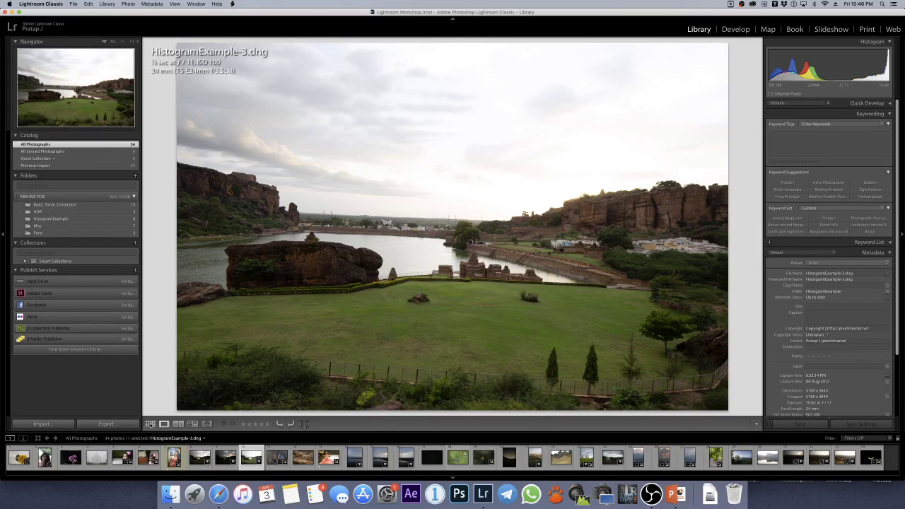
pyautogui.click(150, 423)
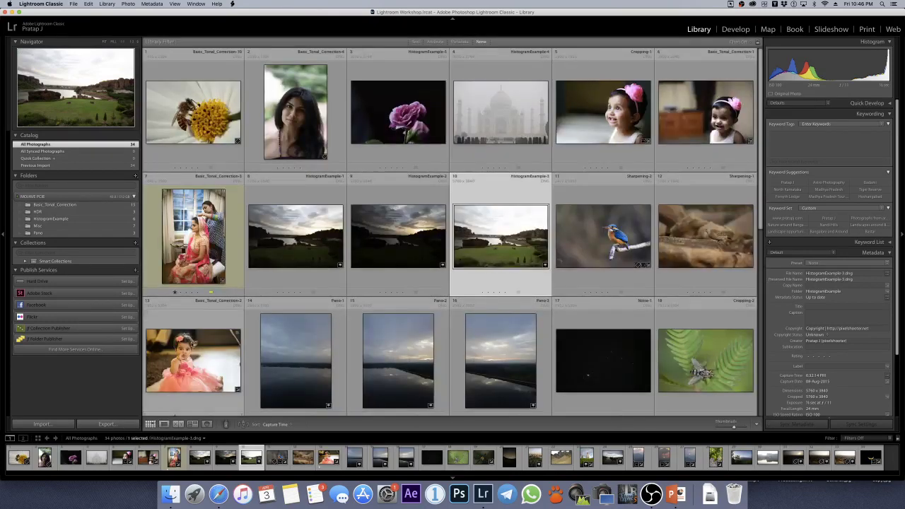
# View the bride photo enlarged in Loupe, then return to Grid view with G.
pyautogui.click(200, 263)
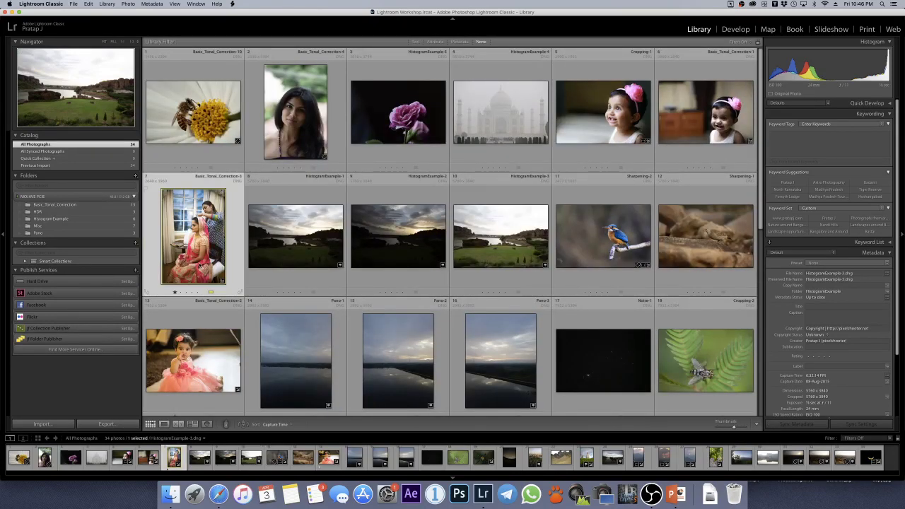
pyautogui.click(163, 424)
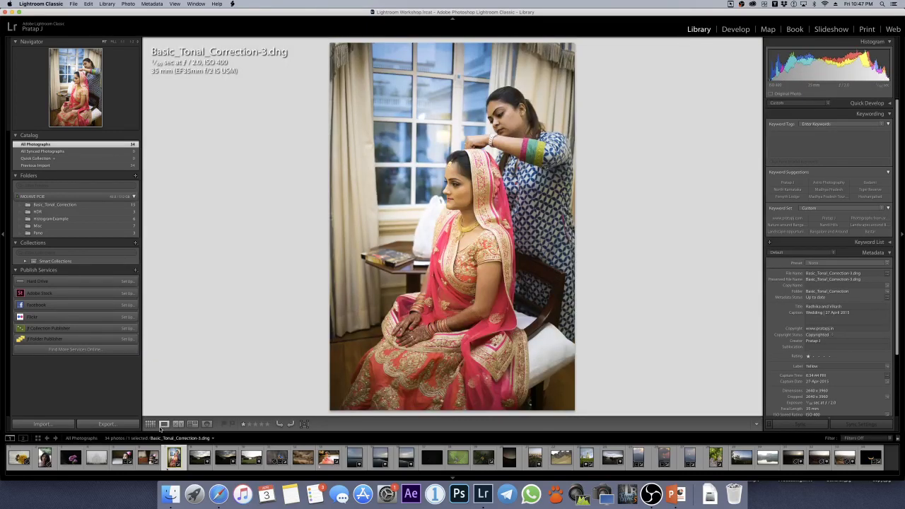
pyautogui.click(150, 425)
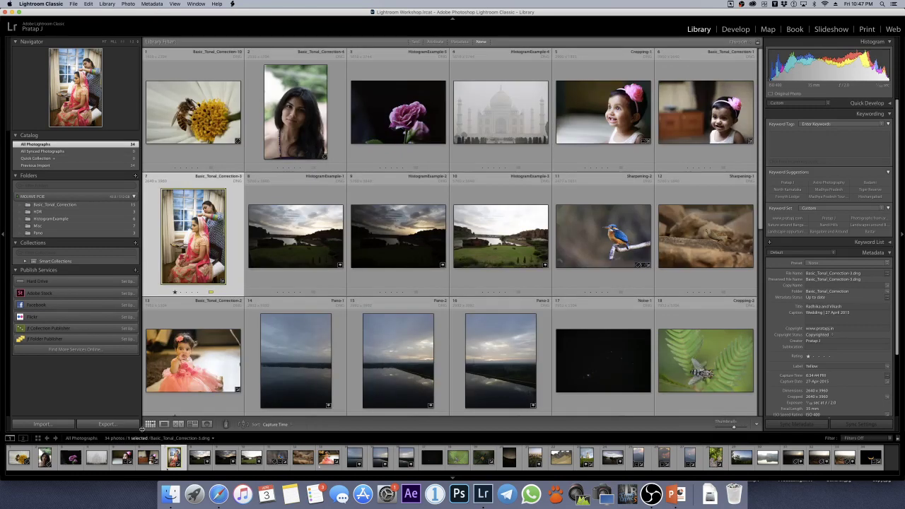
pyautogui.doubleClick(170, 256)
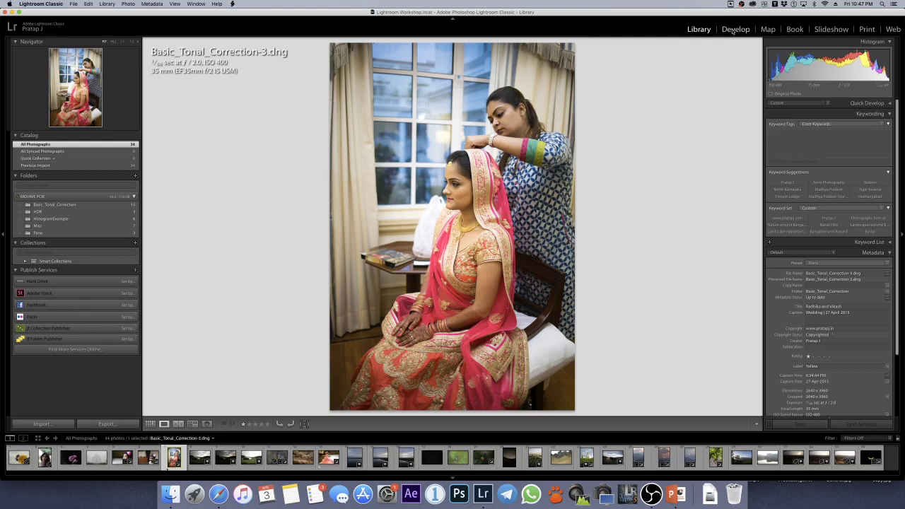
pyautogui.press('g')
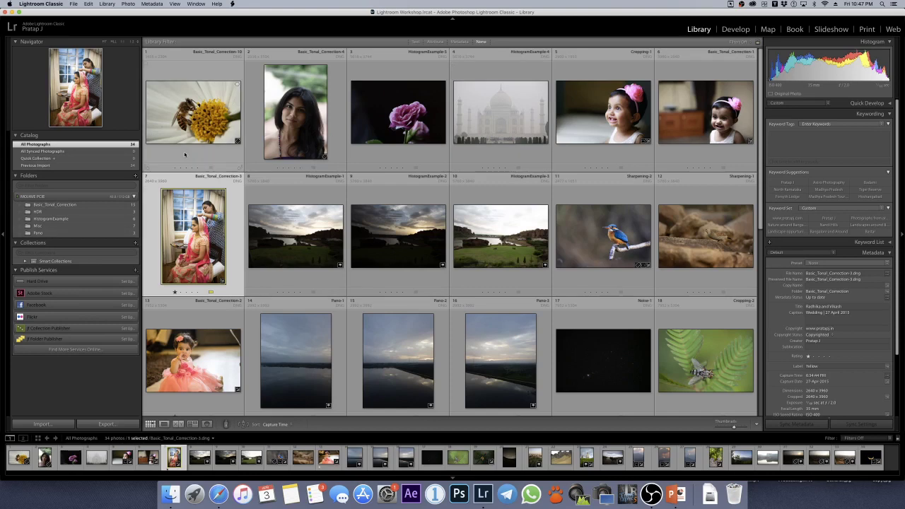
# Select the bee photo in the thumbnail grid.
pyautogui.click(200, 131)
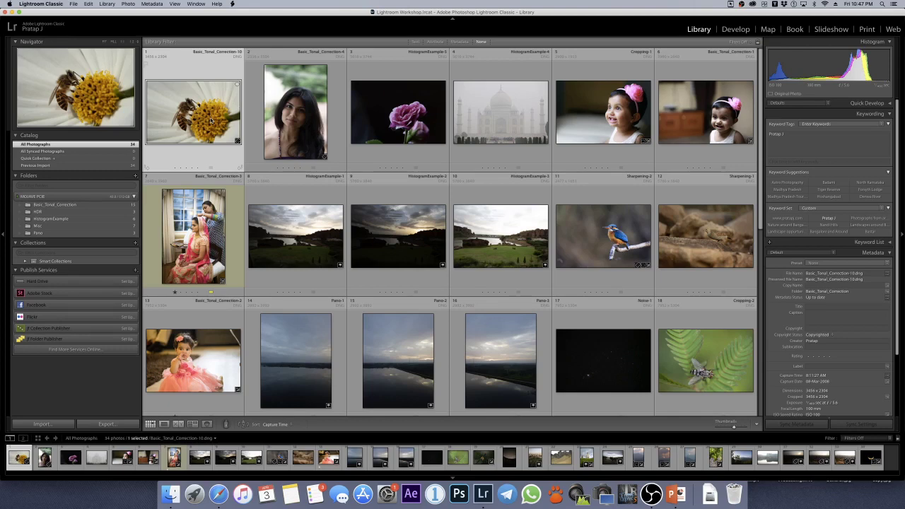
pyautogui.click(217, 221)
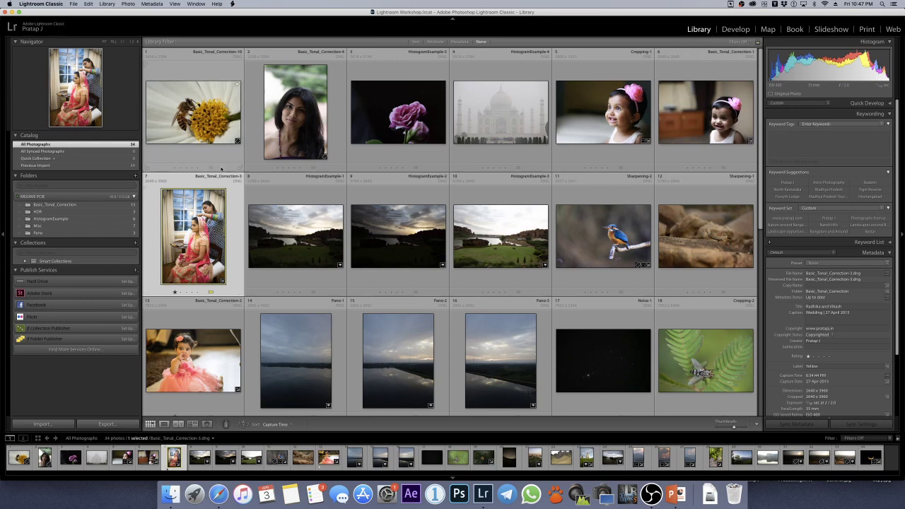
pyautogui.click(207, 141)
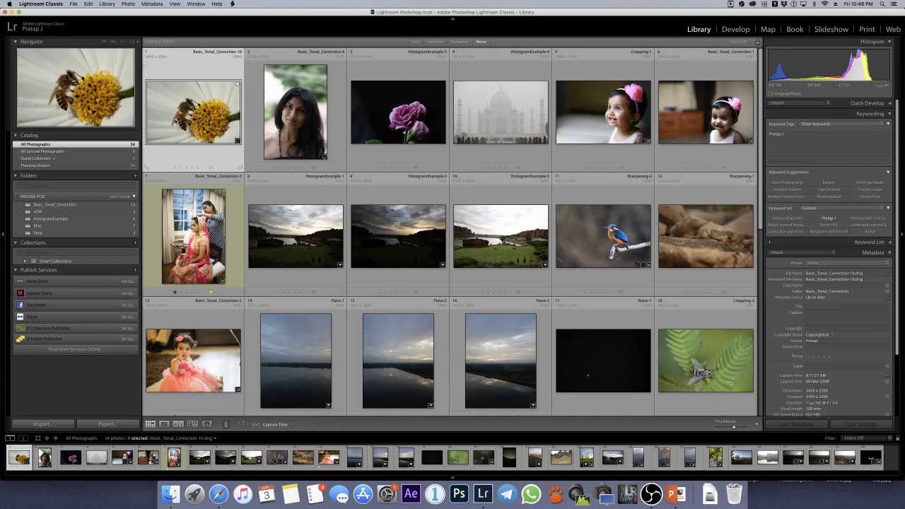
# Give the bee photo, Basic_Tonal_Correction-10, a one-star rating.
pyautogui.rightClick(175, 121)
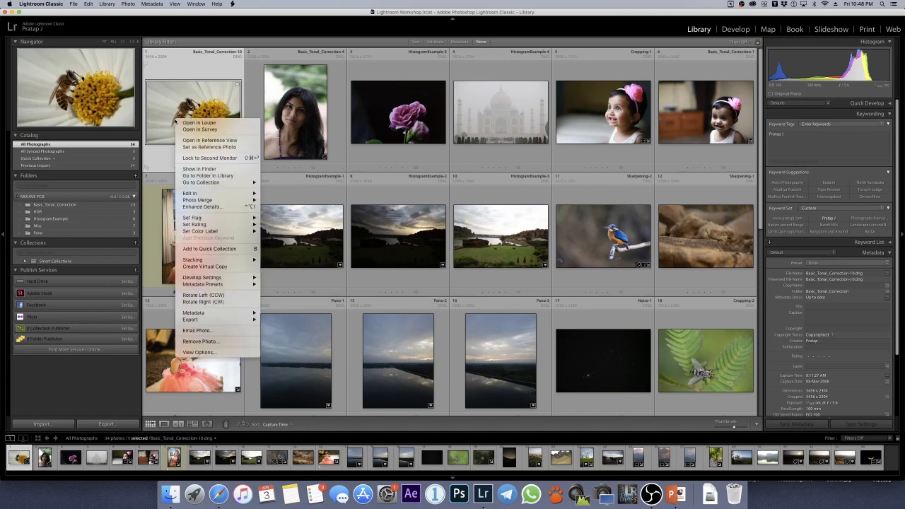
pyautogui.click(173, 118)
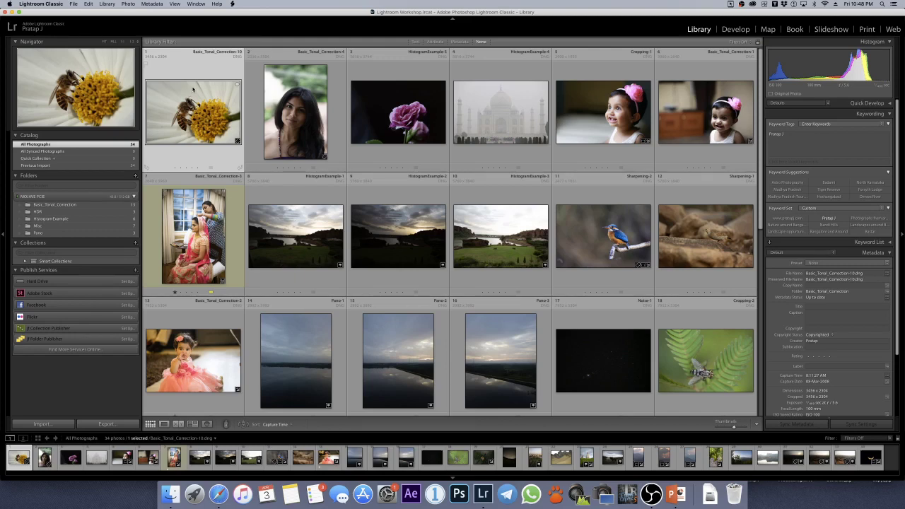
pyautogui.press('1')
pyautogui.rightClick(170, 111)
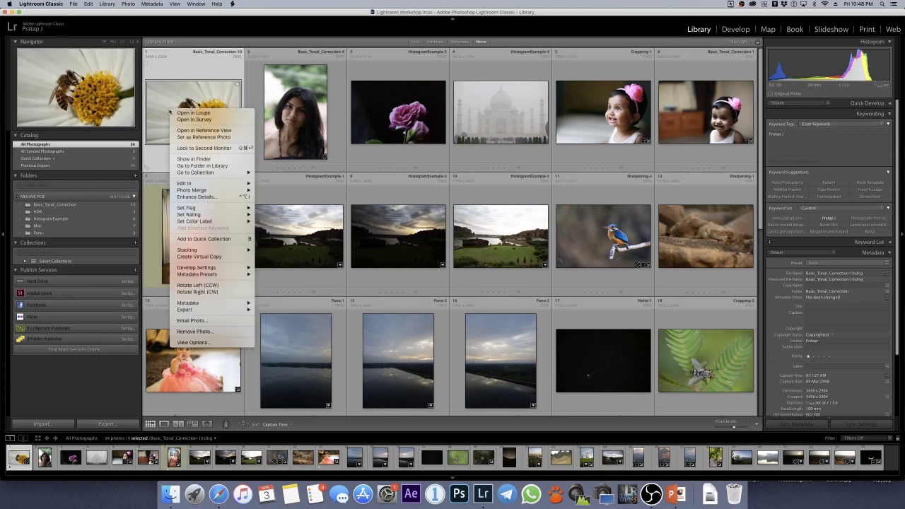
pyautogui.moveTo(218, 213)
pyautogui.click(145, 95)
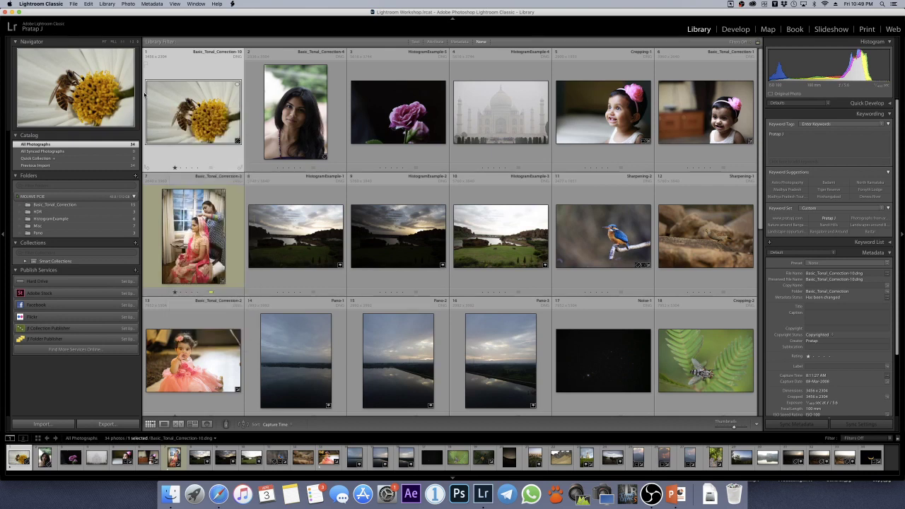
# Set the bee photo's colour label to Red.
pyautogui.rightClick(183, 103)
pyautogui.moveTo(240, 214)
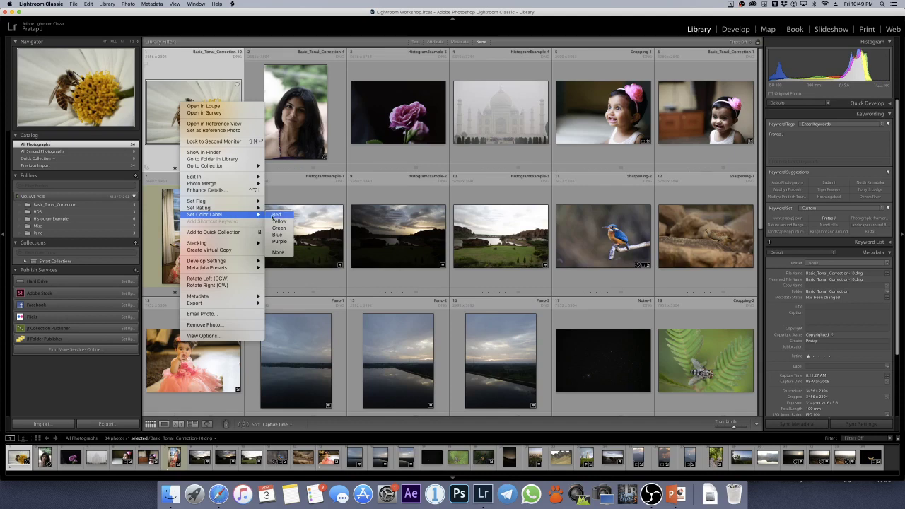
pyautogui.click(275, 215)
pyautogui.rightClick(206, 127)
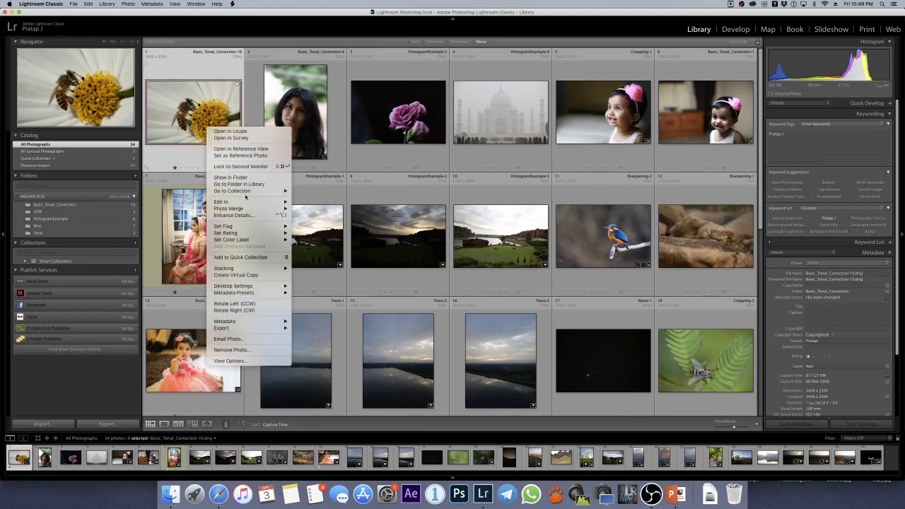
pyautogui.moveTo(249, 210)
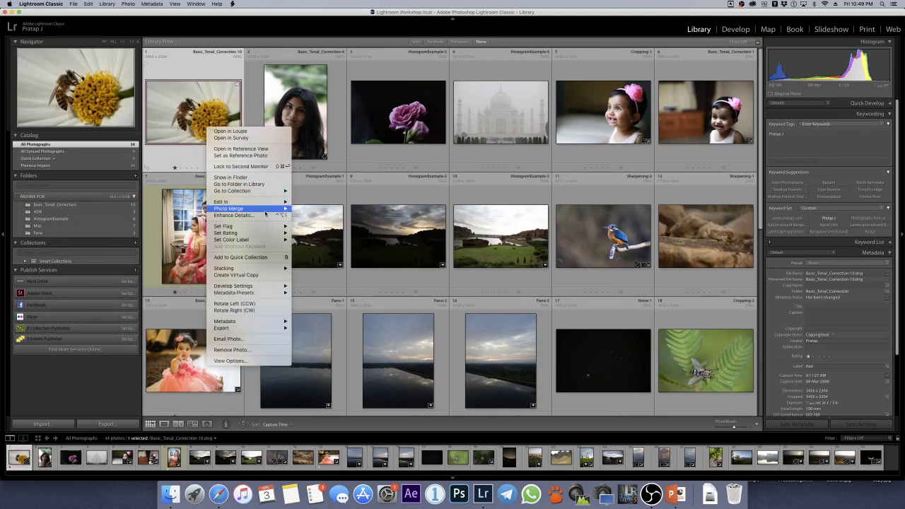
pyautogui.moveTo(272, 240)
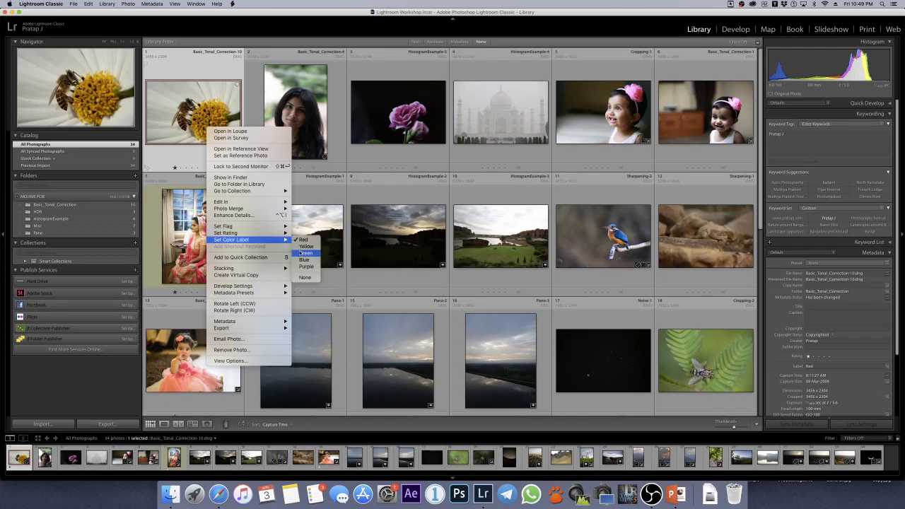
pyautogui.click(445, 296)
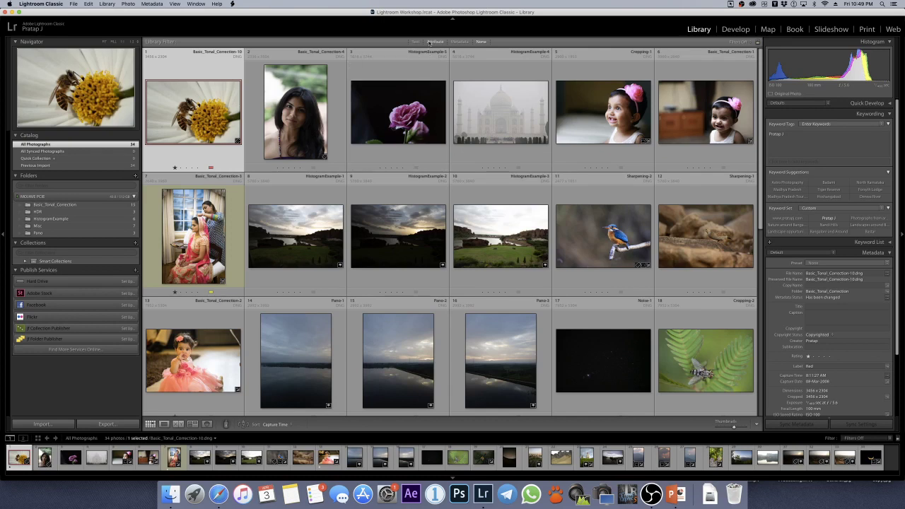
# Show the Attribute filters and try star ratings, settling on one star and higher.
pyautogui.click(433, 42)
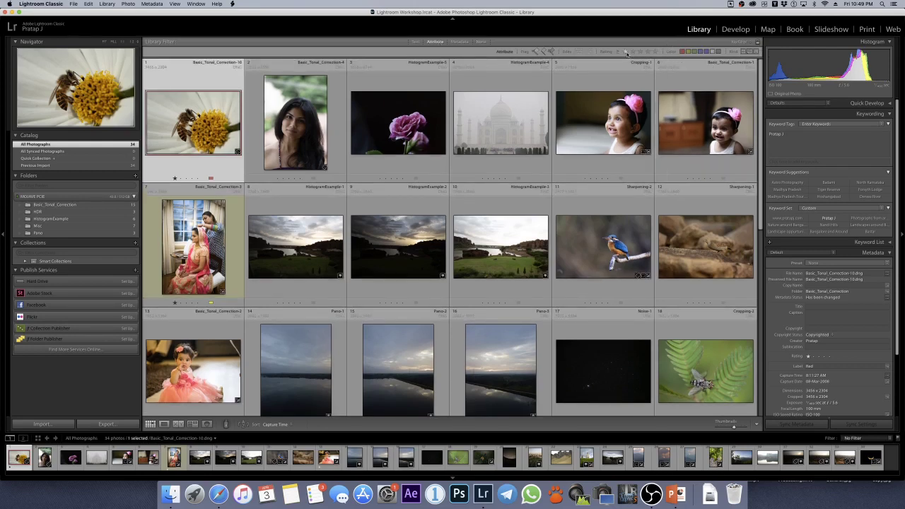
pyautogui.click(625, 52)
pyautogui.click(633, 53)
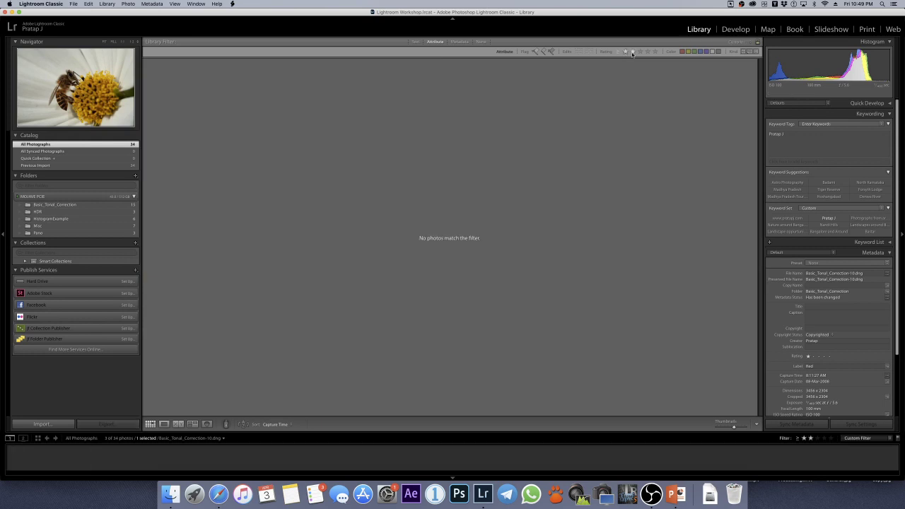
pyautogui.click(639, 53)
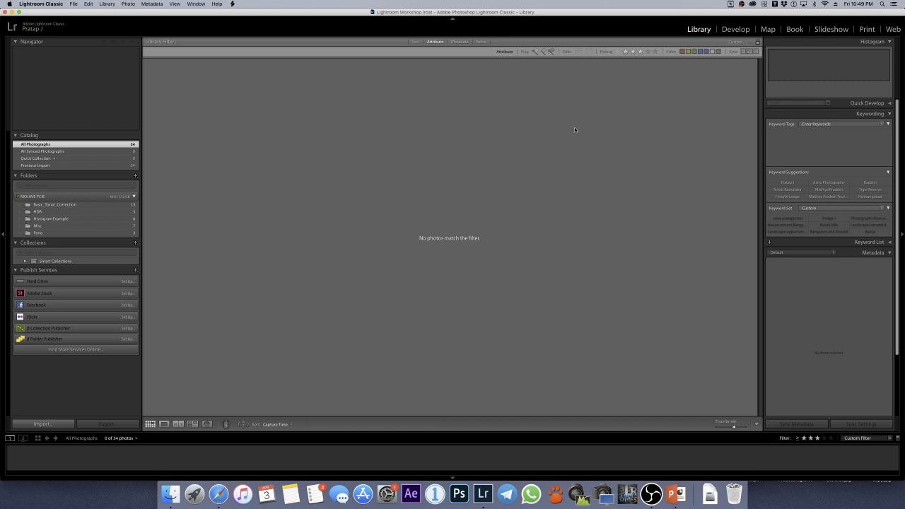
pyautogui.click(627, 53)
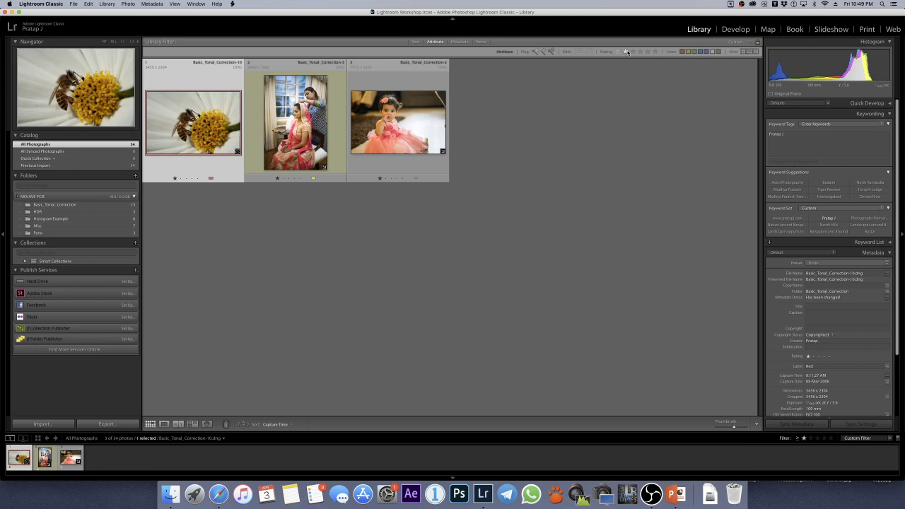
pyautogui.click(627, 52)
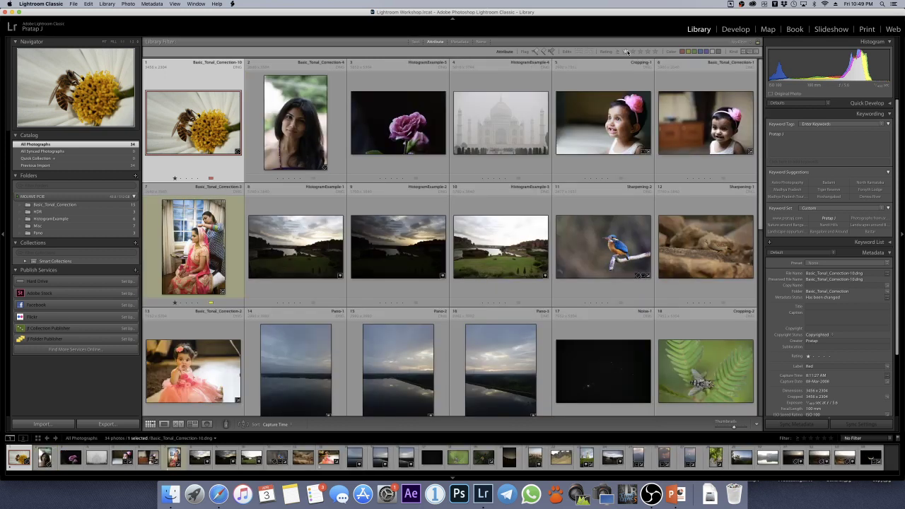
pyautogui.click(627, 52)
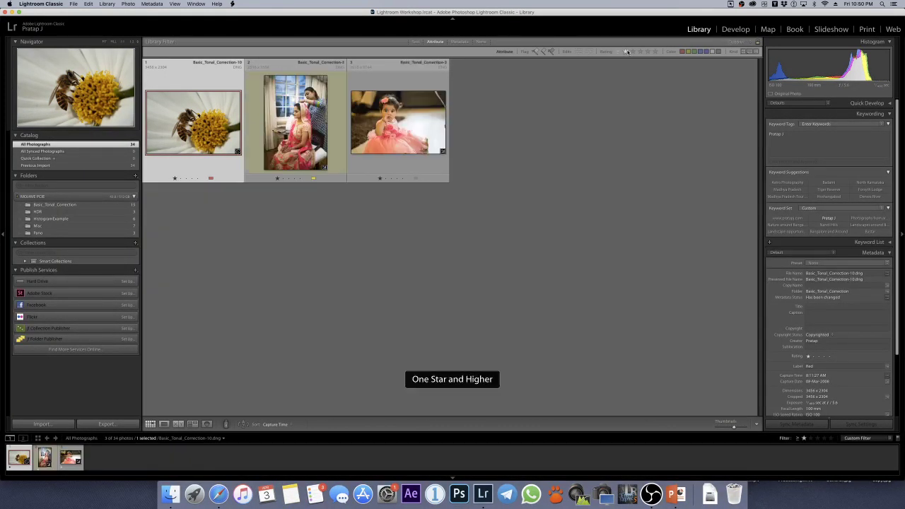
pyautogui.click(626, 52)
pyautogui.click(626, 52)
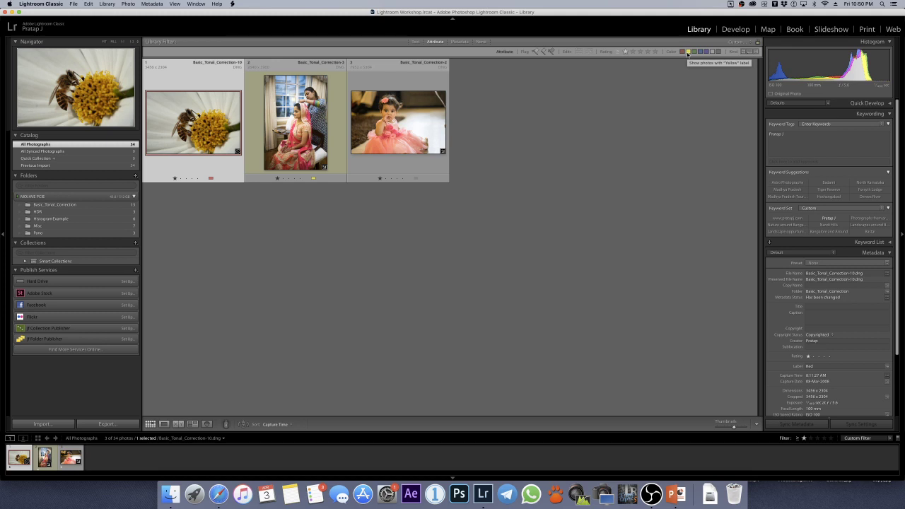
# Filter to Unlabeled photos and drop the rating filter, showing 32 of 34 photos.
pyautogui.click(688, 52)
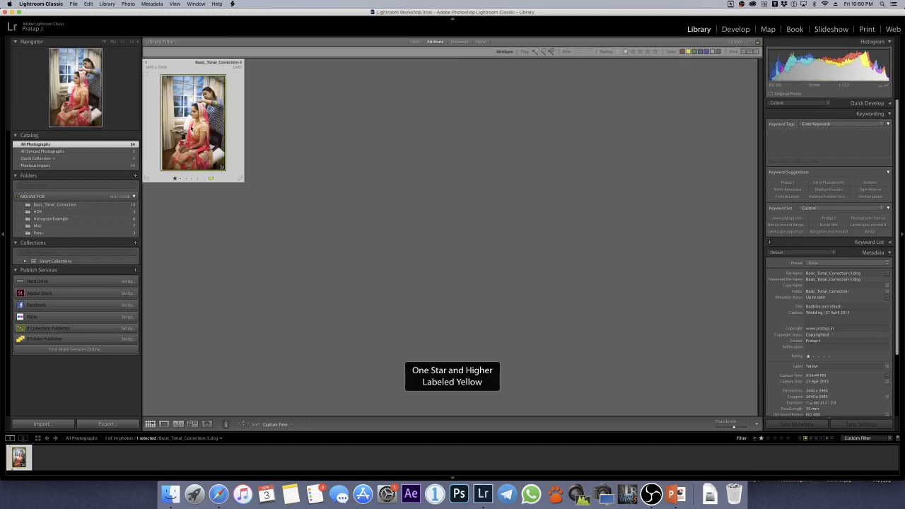
pyautogui.click(688, 53)
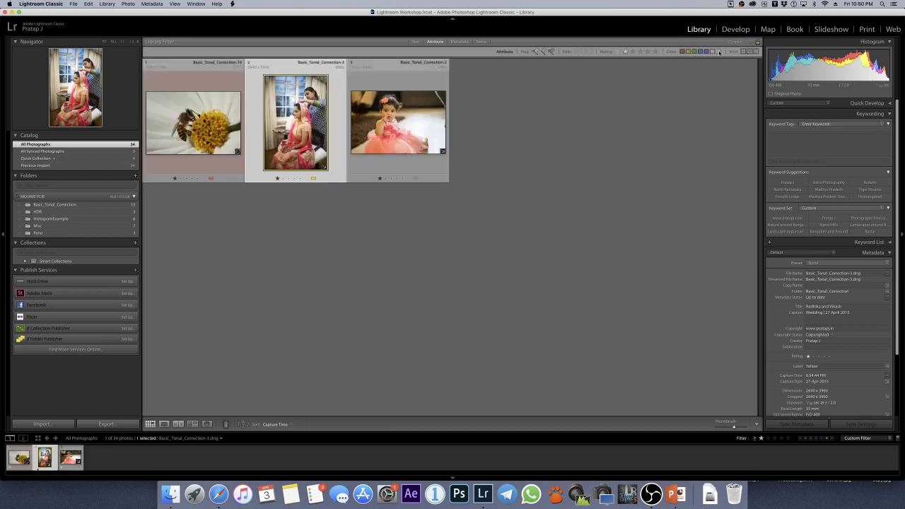
pyautogui.click(719, 52)
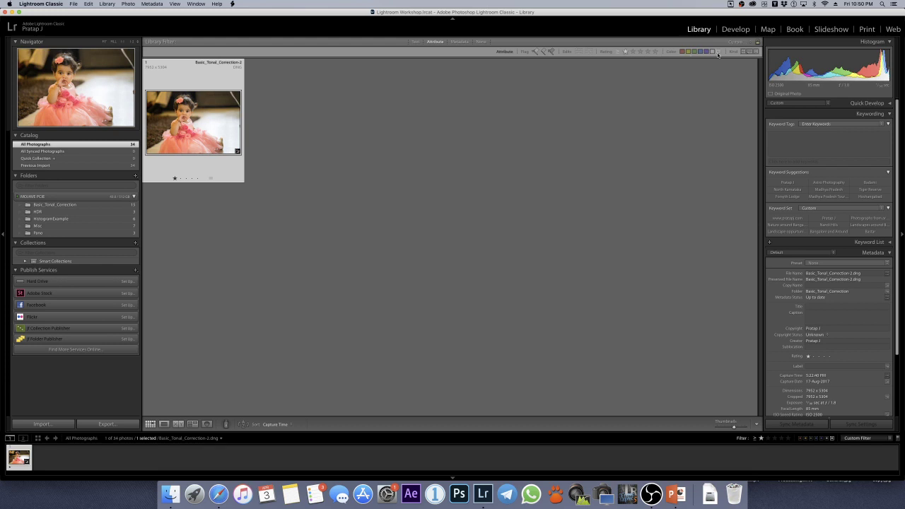
pyautogui.click(624, 53)
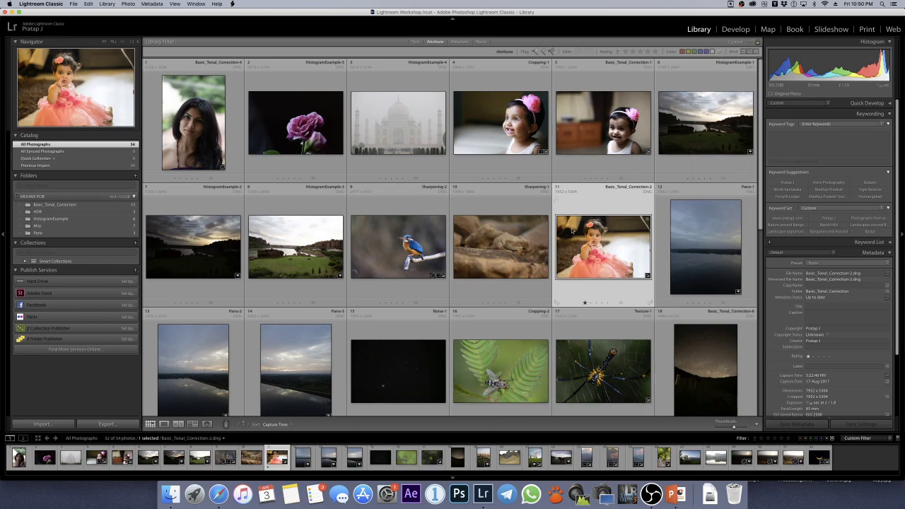
# Turn off all library filters with Cmd+L and select the bee photo among all 34.
pyautogui.scroll(-5, 569, 230)
pyautogui.scroll(4, 566, 225)
pyautogui.scroll(2, 565, 225)
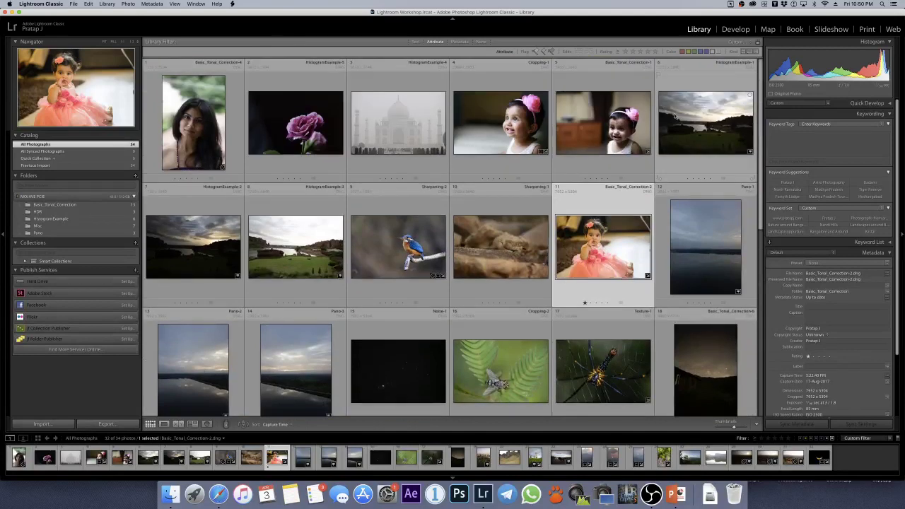
pyautogui.press('super+l')
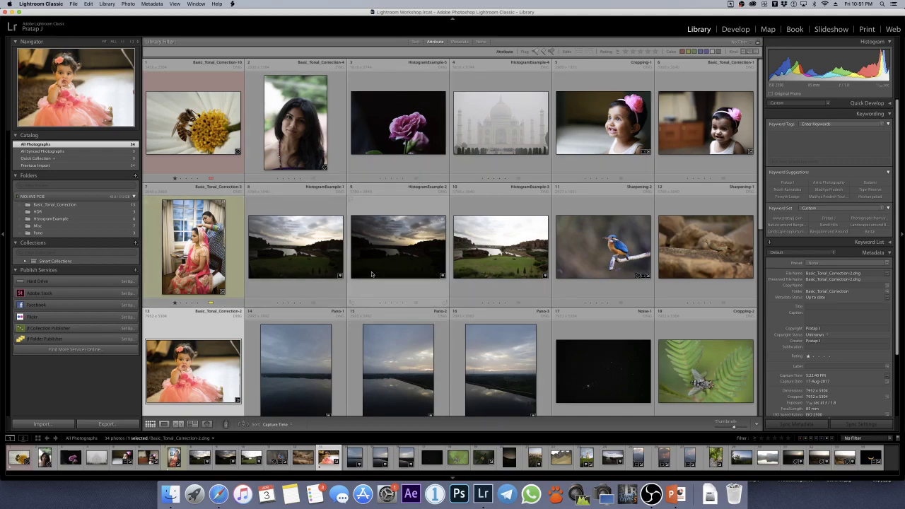
pyautogui.scroll(-5, 371, 273)
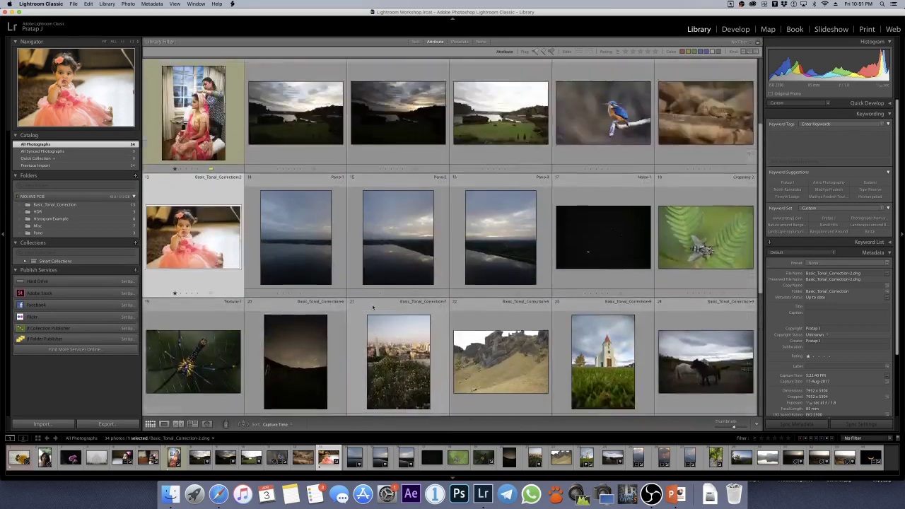
pyautogui.scroll(8, 373, 306)
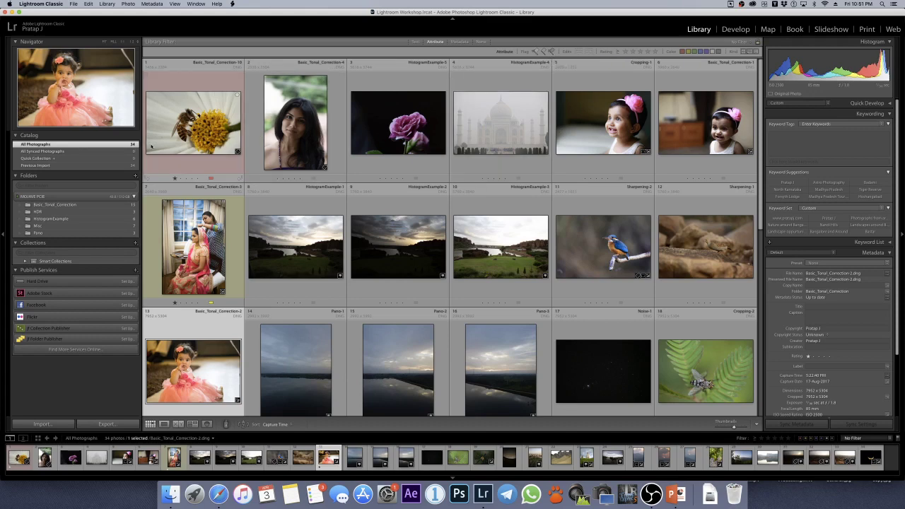
pyautogui.click(173, 138)
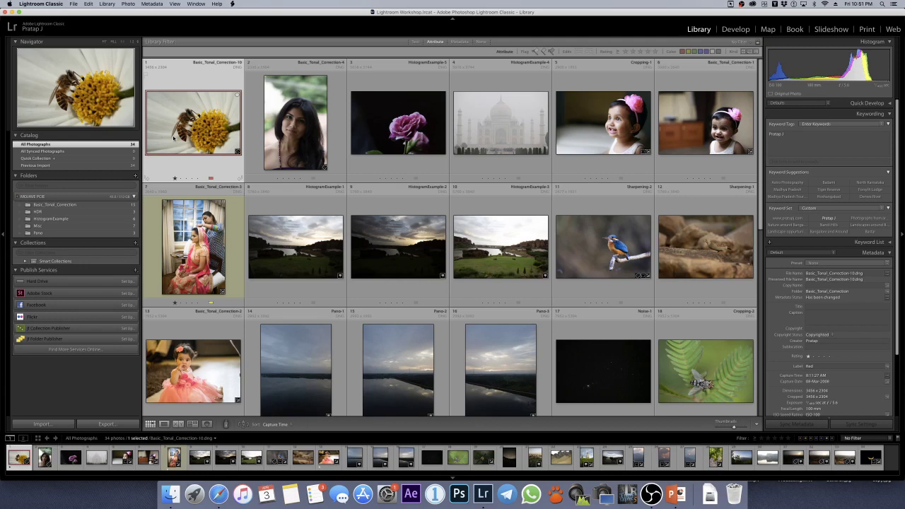
# Move through the grid to the dark Noise-1 photo and flag it as Rejected.
pyautogui.press('Right')
pyautogui.press('Right')
pyautogui.press('Right')
pyautogui.press('Right')
pyautogui.press('Right')
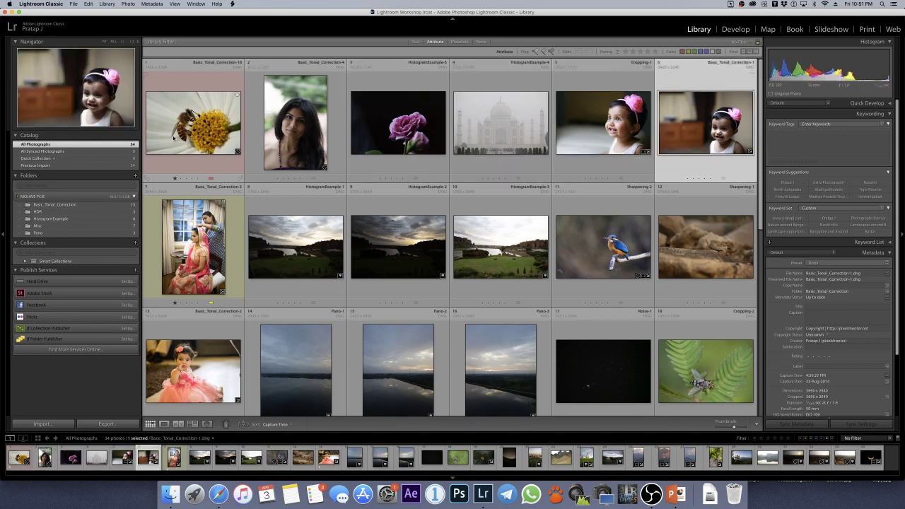
pyautogui.press('Right')
pyautogui.press('Right')
pyautogui.press('Right')
pyautogui.press('Right')
pyautogui.press('Right')
pyautogui.press('Right')
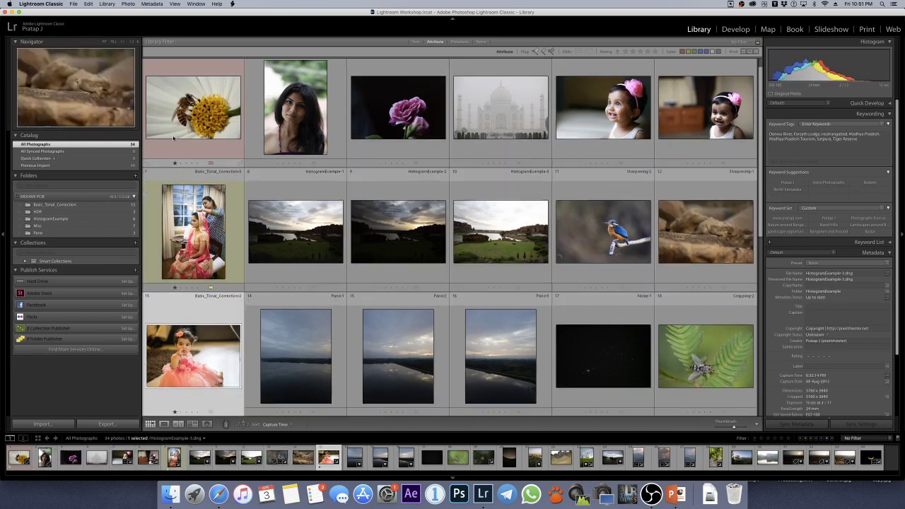
pyautogui.press('Right')
pyautogui.press('Right')
pyautogui.press('Right')
pyautogui.press('Right')
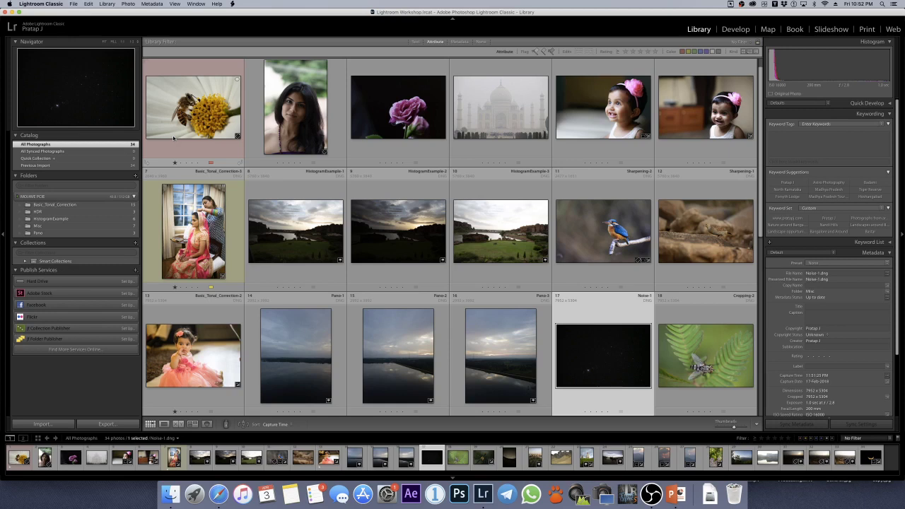
pyautogui.press('x')
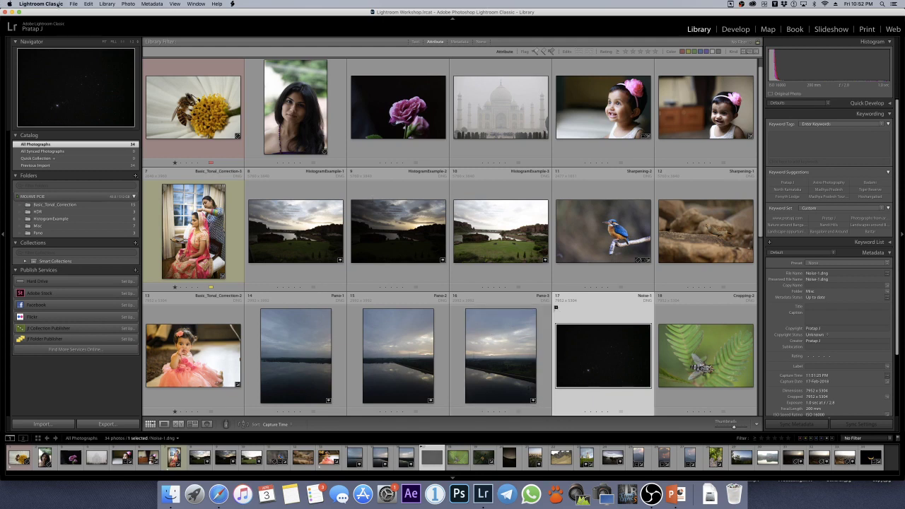
pyautogui.click(128, 4)
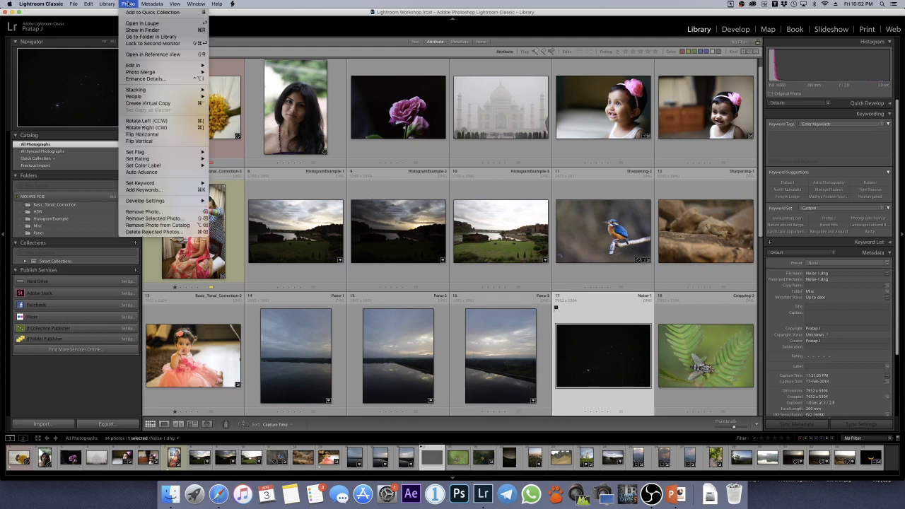
pyautogui.click(175, 232)
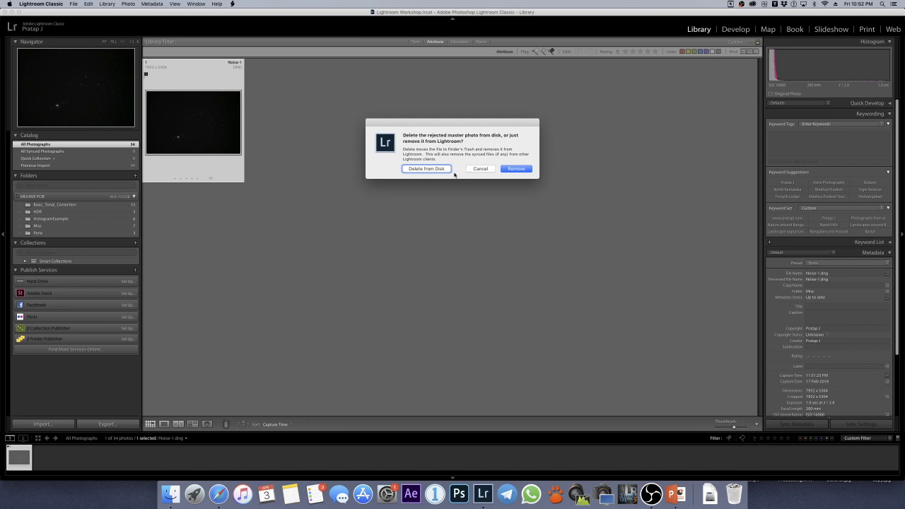
pyautogui.click(476, 170)
pyautogui.press('super+l')
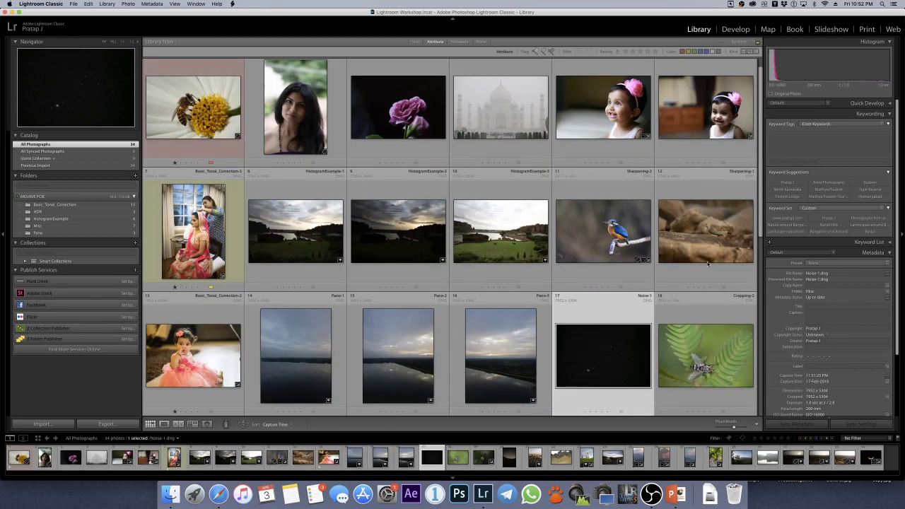
pyautogui.click(797, 134)
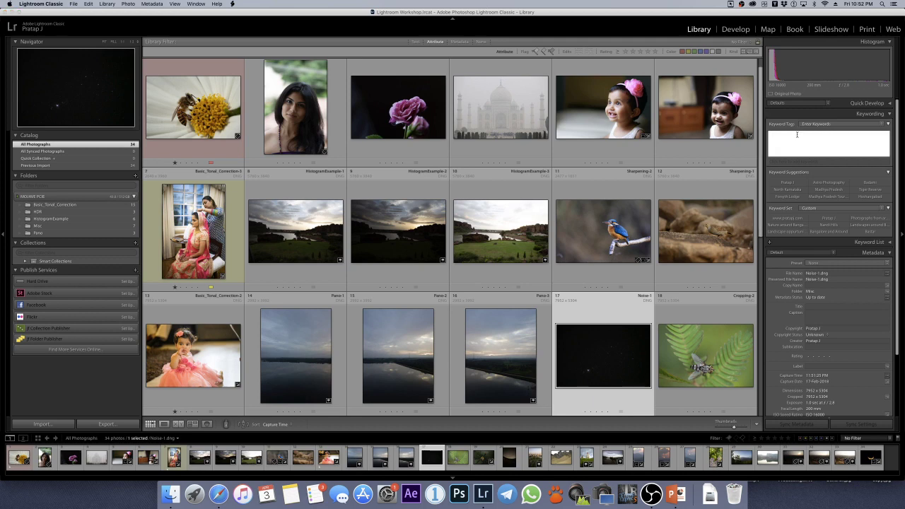
pyautogui.scroll(-1, 796, 135)
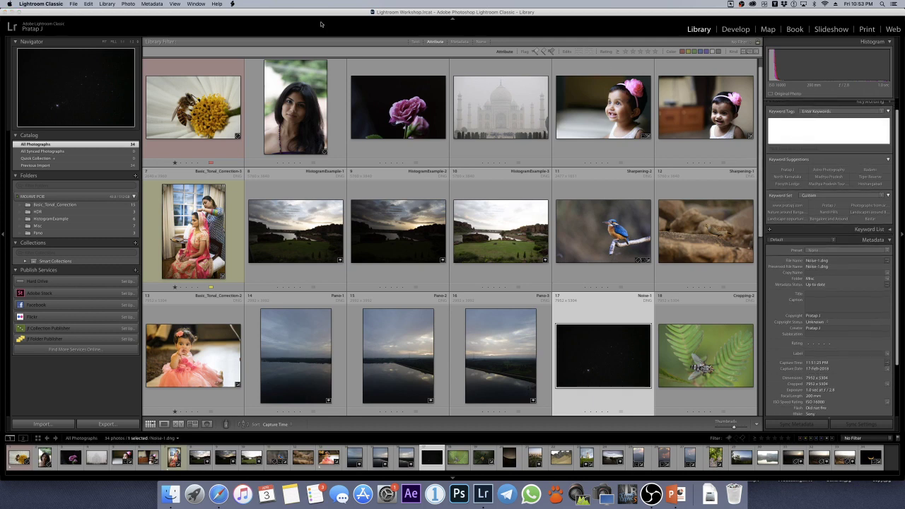
# Run a text search for 'wedd', finding the bride photo, then clear the search.
pyautogui.click(415, 42)
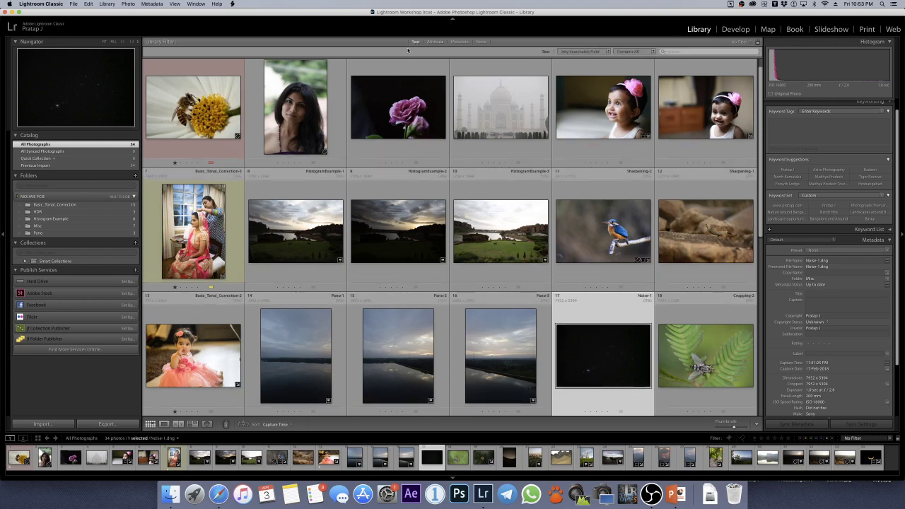
pyautogui.click(711, 53)
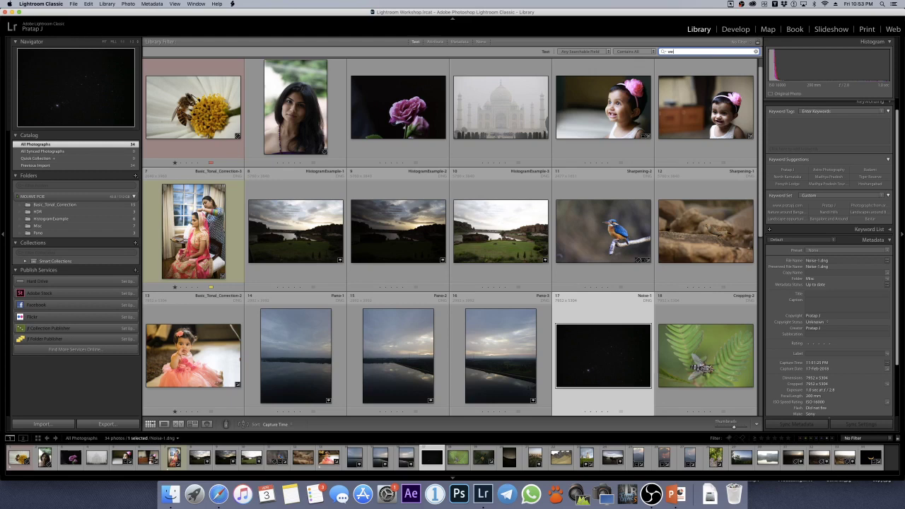
pyautogui.write('wedd')
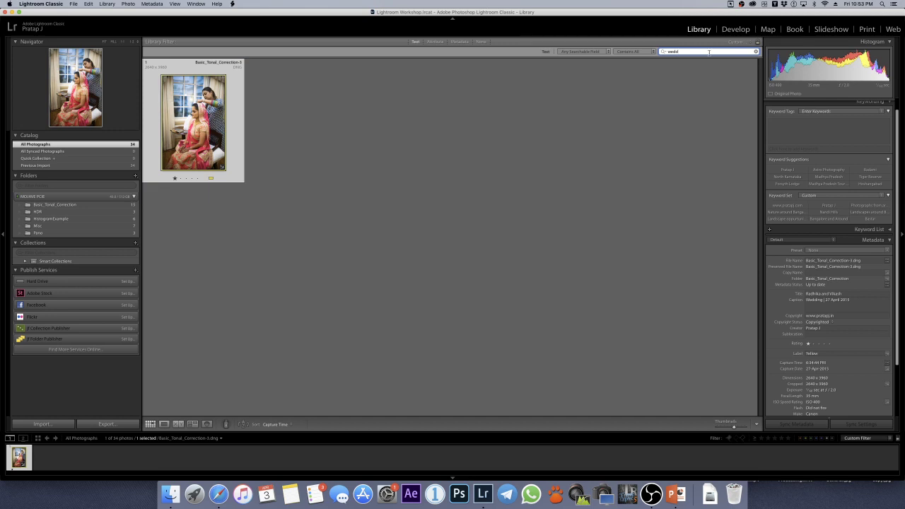
pyautogui.click(754, 53)
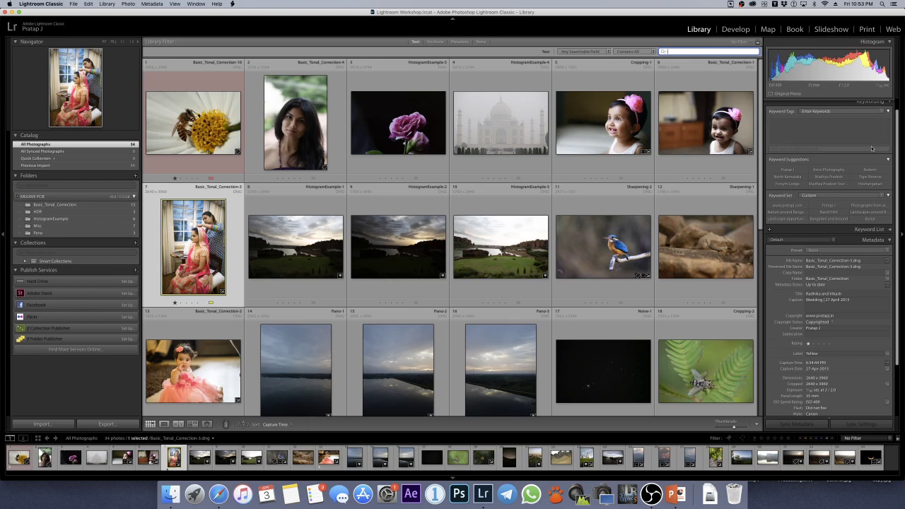
pyautogui.click(854, 130)
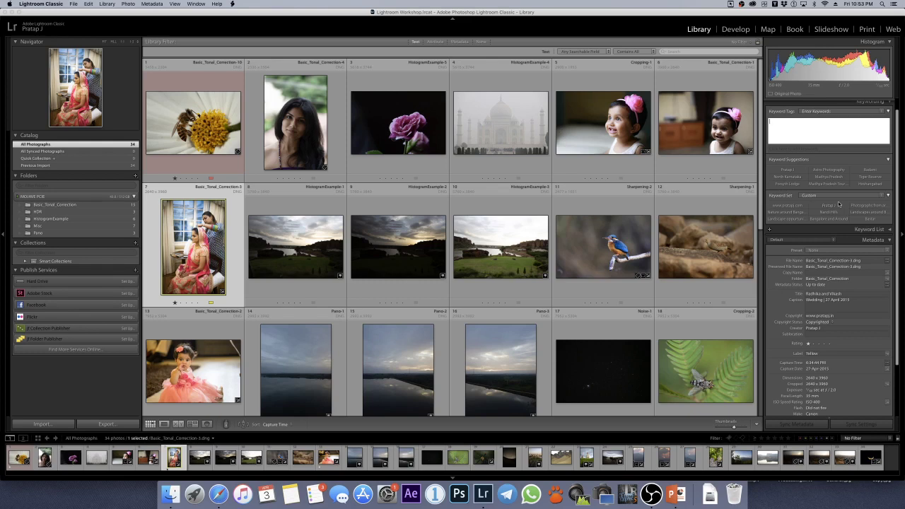
pyautogui.scroll(-4, 839, 205)
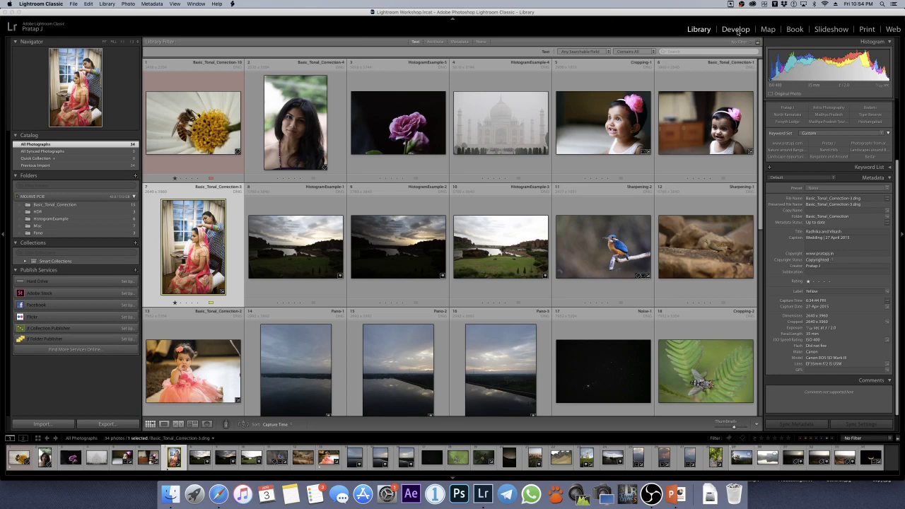
# Leave Develop for the Library grid and show only the HistogramExample folder's six photos.
pyautogui.click(735, 30)
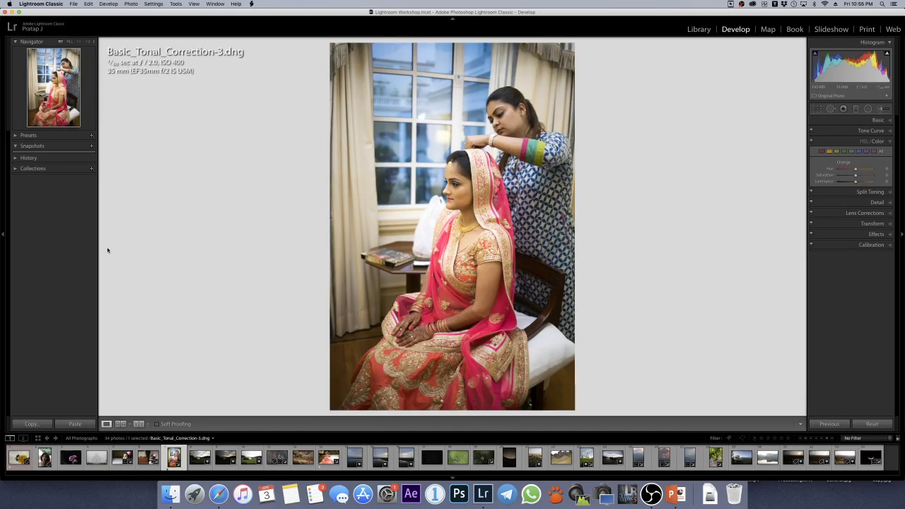
pyautogui.press('g')
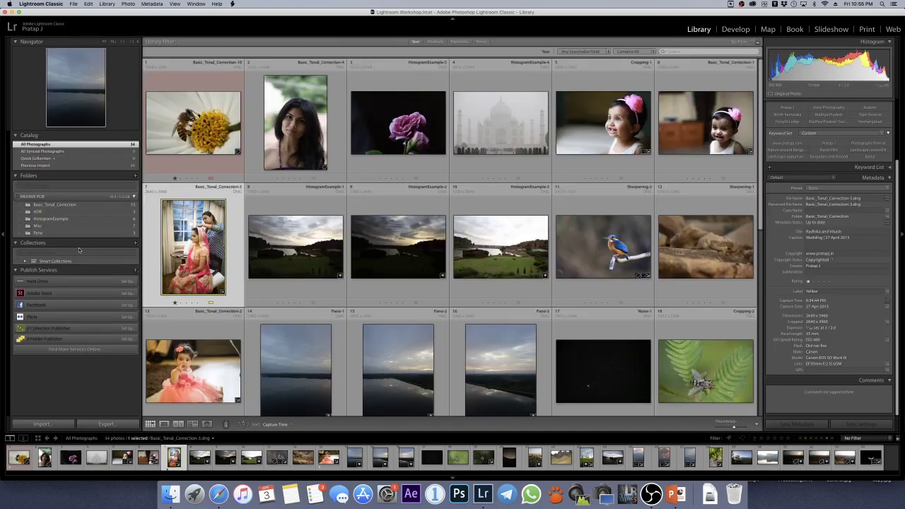
pyautogui.click(45, 219)
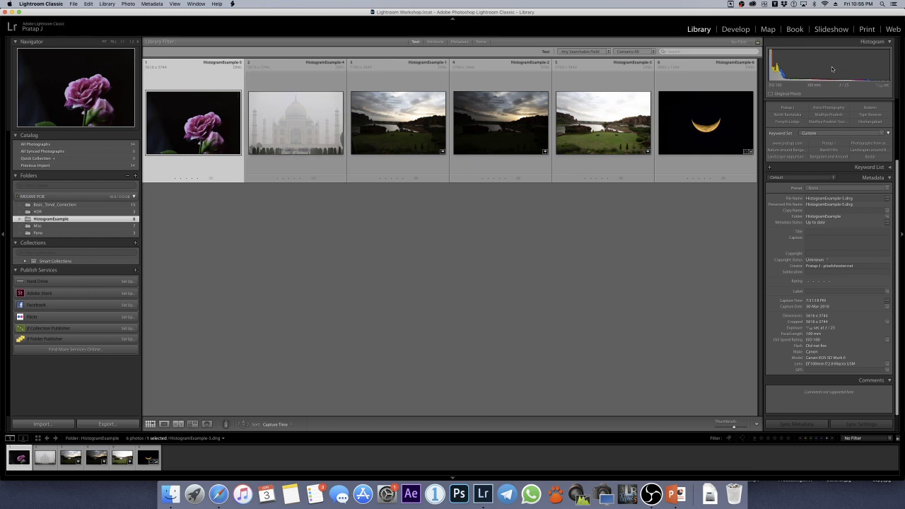
# Open the rose in Loupe view and step past the Taj Mahal to HistogramExample-1.
pyautogui.doubleClick(217, 132)
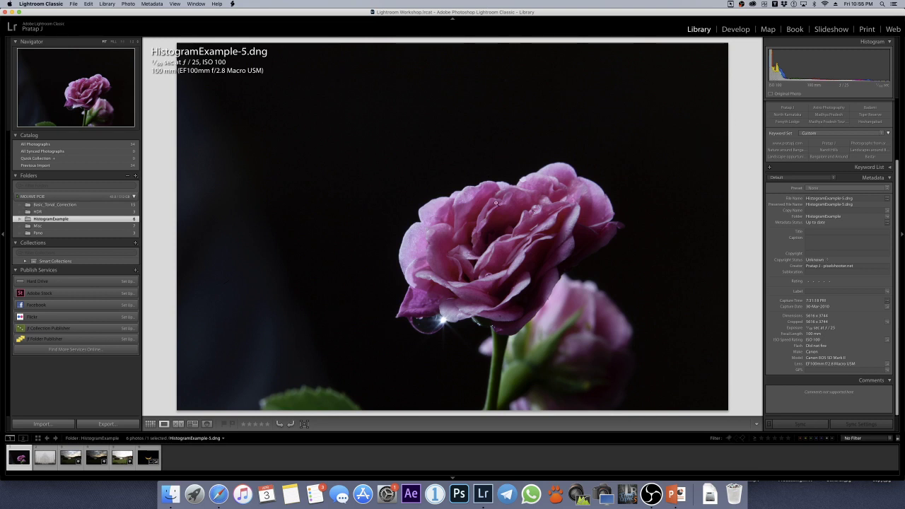
pyautogui.press('Right')
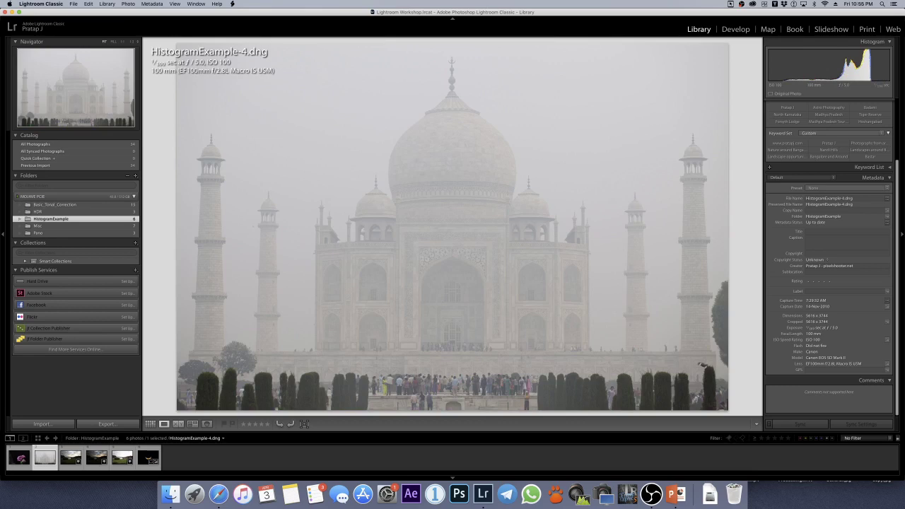
pyautogui.press('Right')
pyautogui.press('Left')
pyautogui.press('Right')
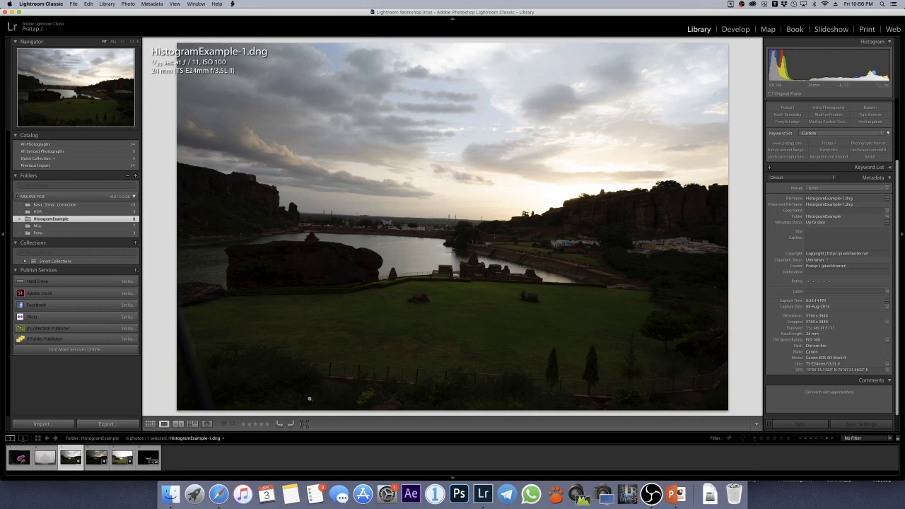
# View HistogramExample-2, -3 and the moon photo -6 in Loupe, then return to an unselected grid.
pyautogui.press('Right')
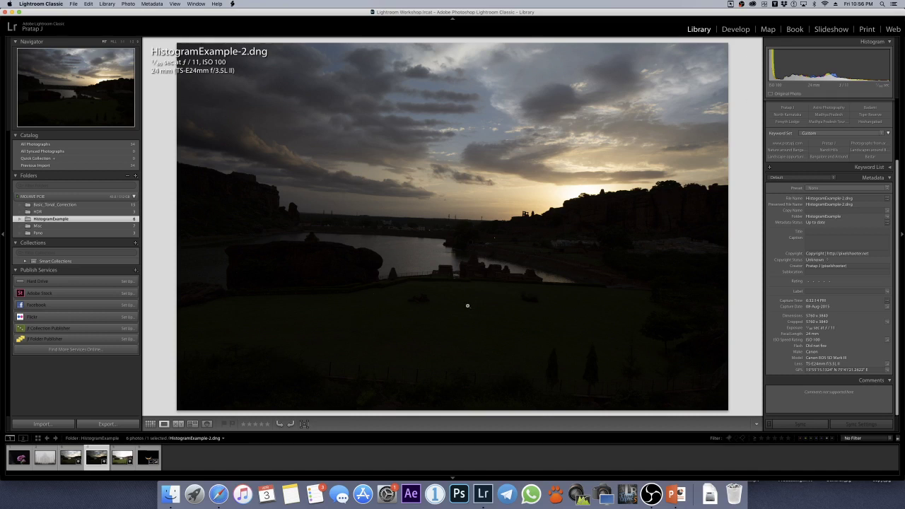
pyautogui.press('Right')
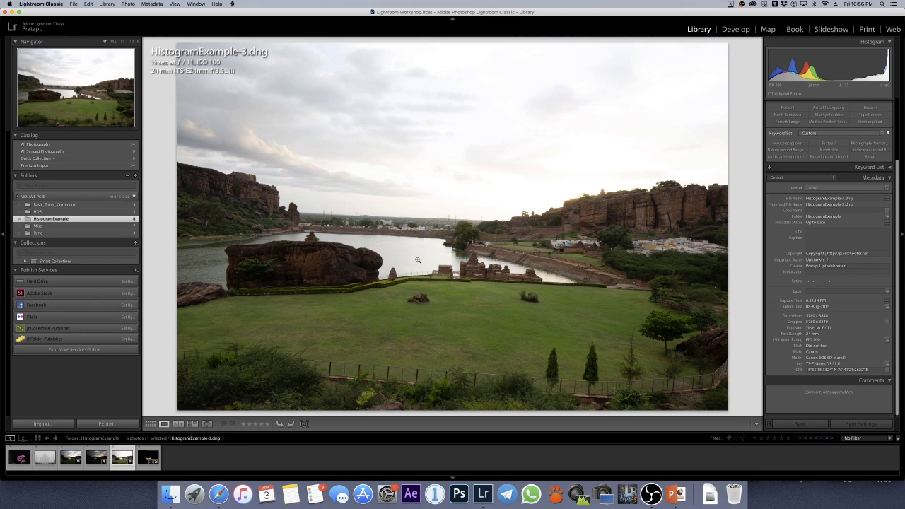
pyautogui.press('Right')
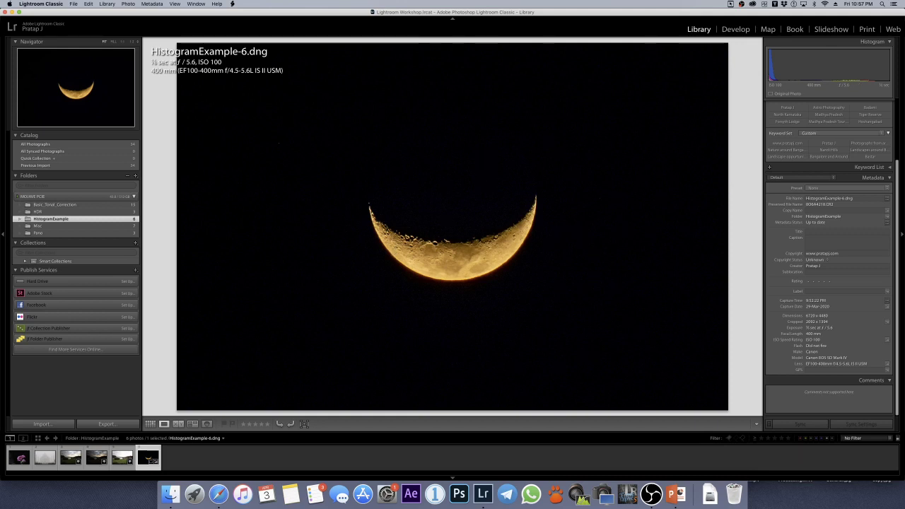
pyautogui.press('g')
pyautogui.click(489, 216)
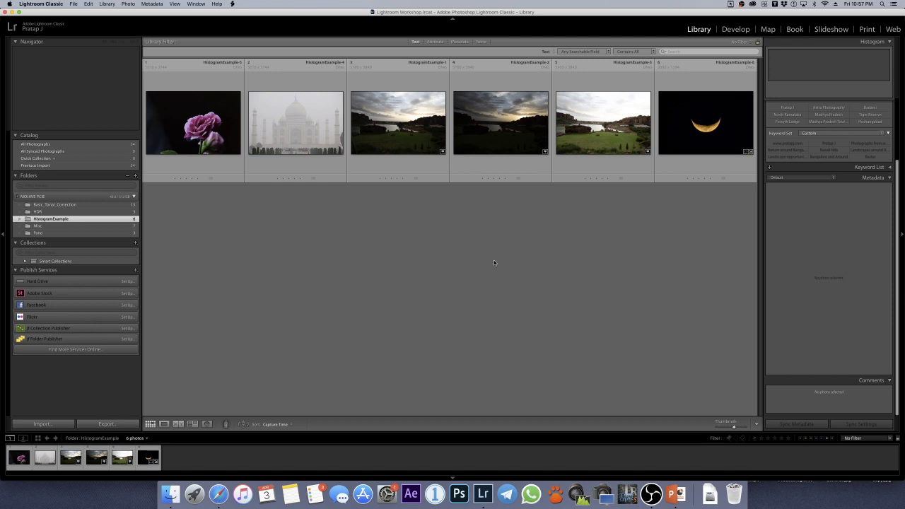
# Revisit HistogramExample-3, -2 and -1 in Loupe, then return to the grid with nothing selected.
pyautogui.doubleClick(594, 124)
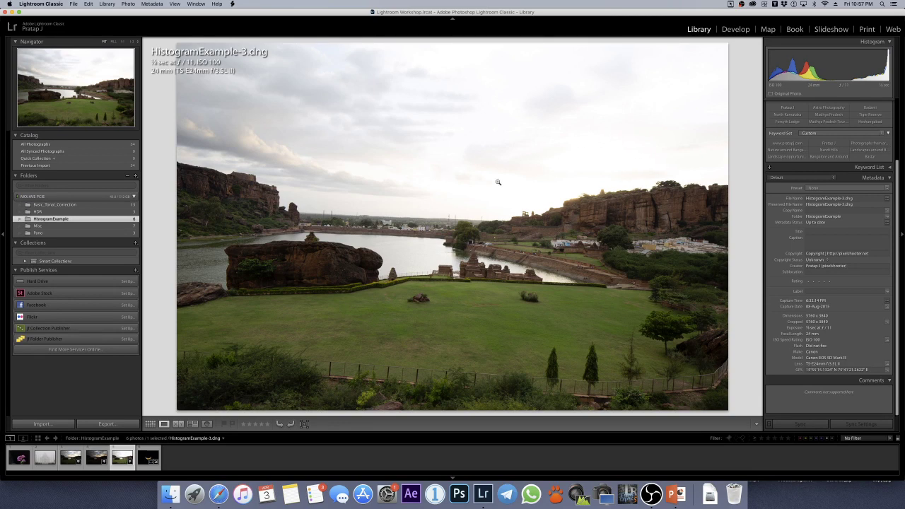
pyautogui.press('g')
pyautogui.doubleClick(493, 131)
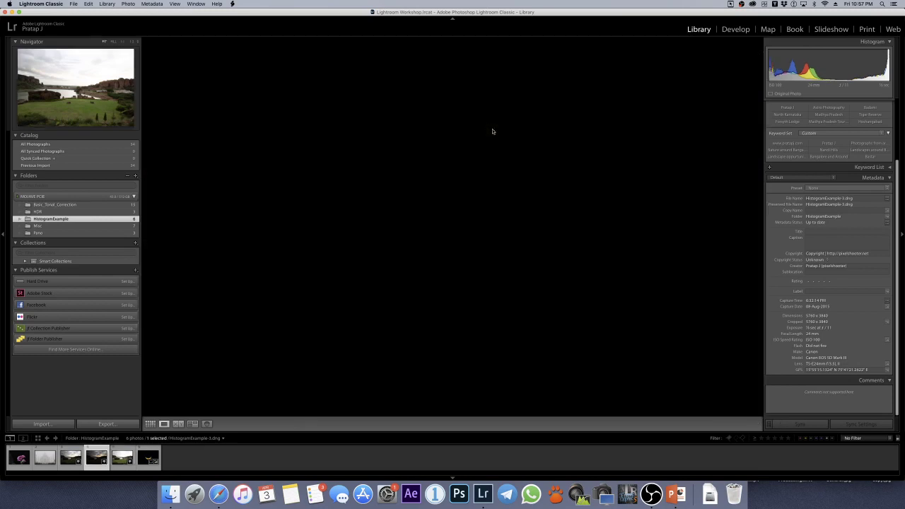
pyautogui.press('g')
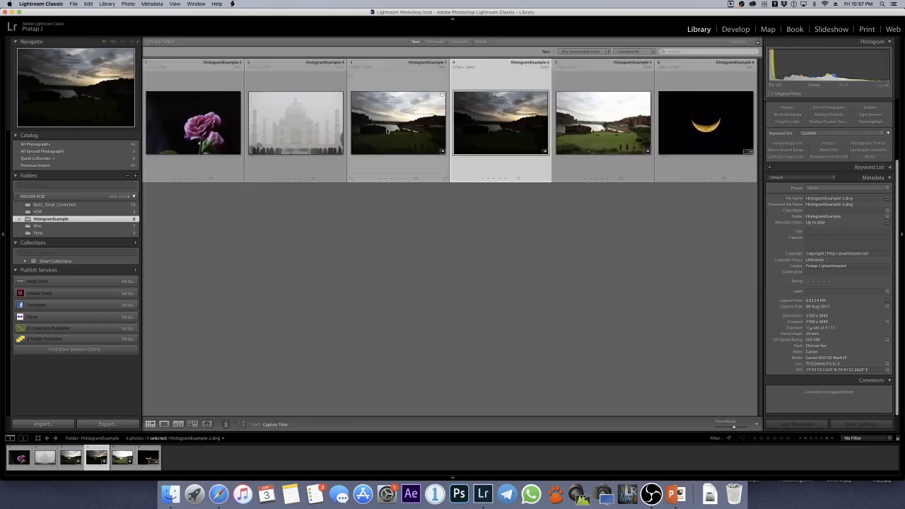
pyautogui.doubleClick(398, 123)
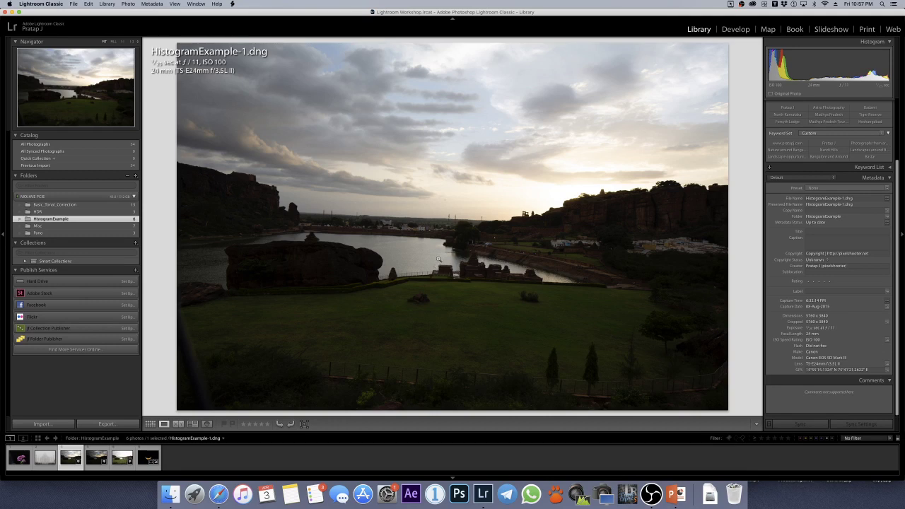
pyautogui.press('g')
pyautogui.press('super+d')
# View the rose and moon photos enlarged, then open Taj Mahal HistogramExample-4 in Loupe.
pyautogui.press('e')
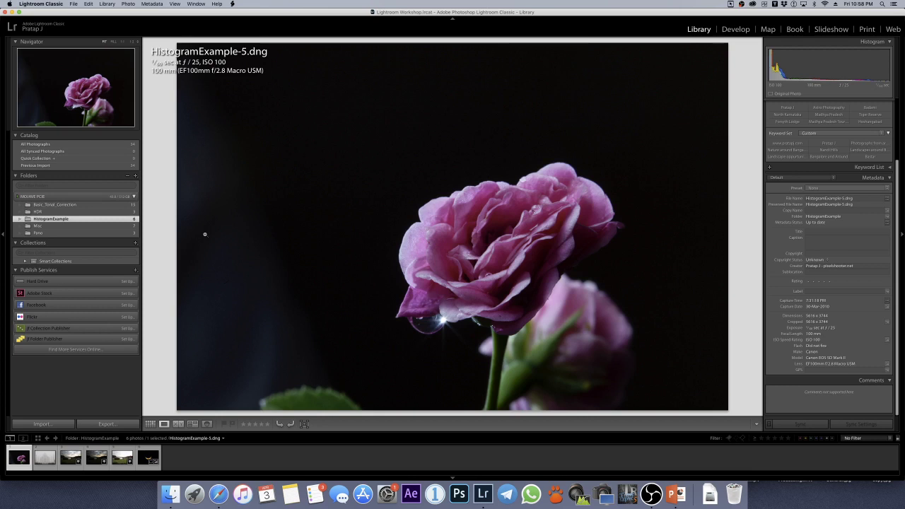
pyautogui.press('g')
pyautogui.doubleClick(683, 111)
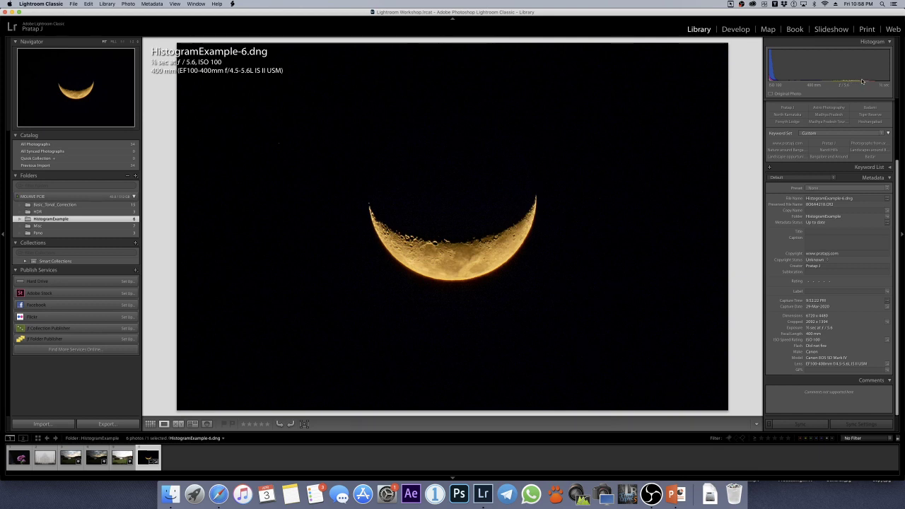
pyautogui.press('g')
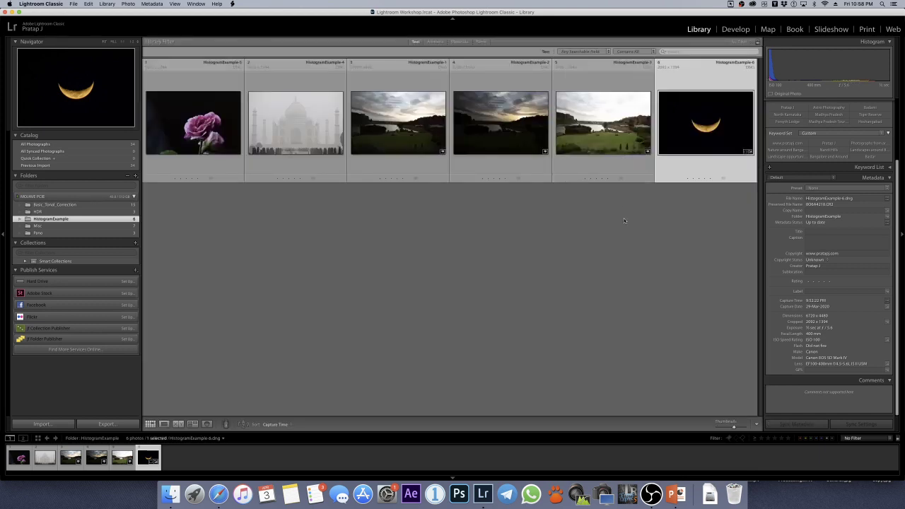
pyautogui.click(625, 221)
pyautogui.doubleClick(309, 138)
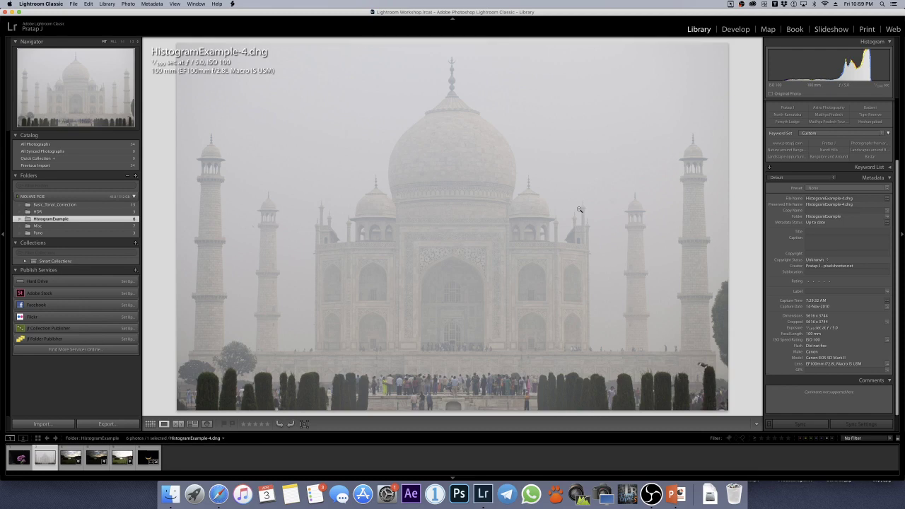
# Show the six HistogramExample photos as a thumbnail grid with nothing selected, briefly visiting Develop.
pyautogui.press('g')
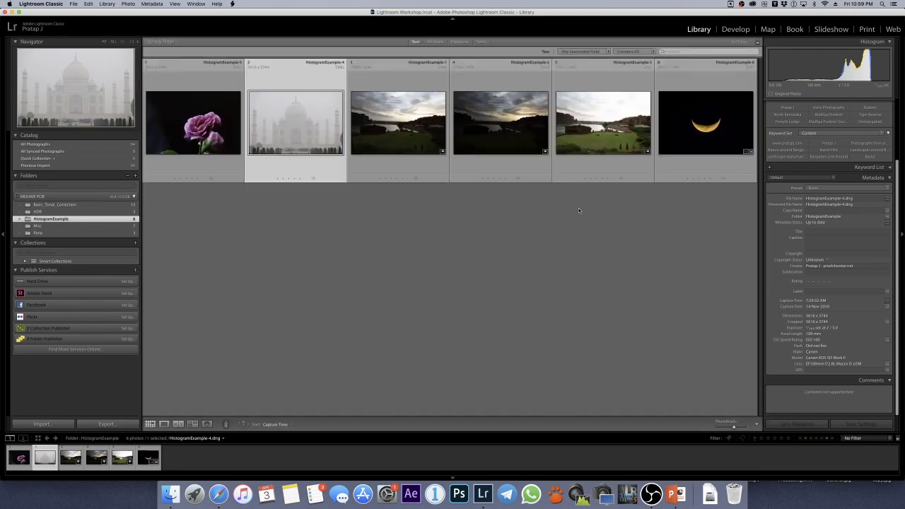
pyautogui.click(575, 281)
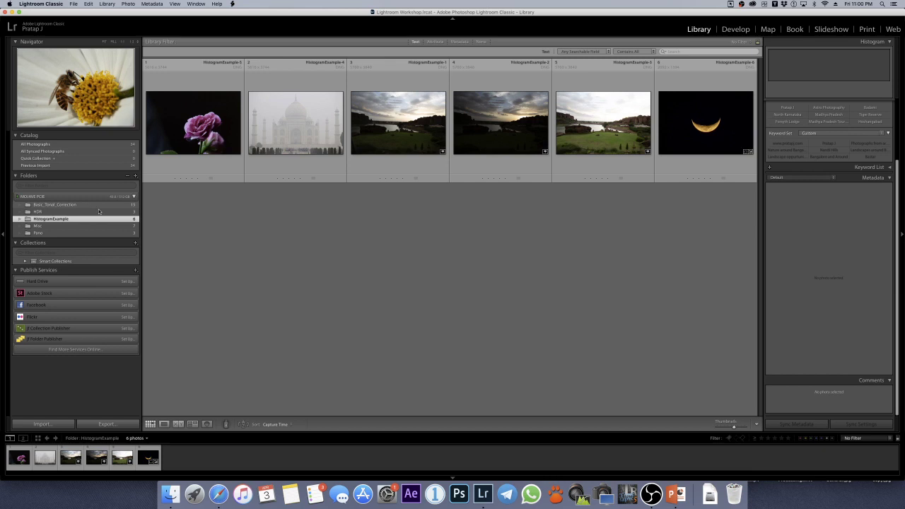
pyautogui.click(735, 29)
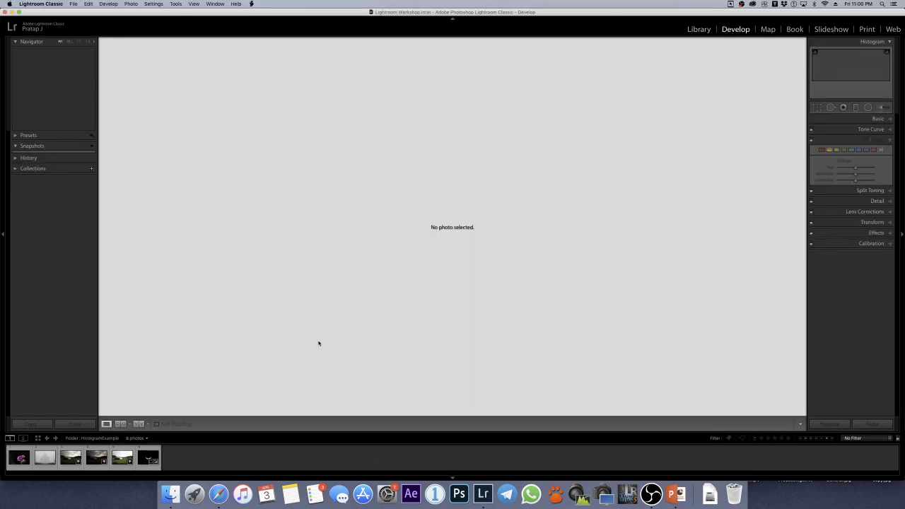
pyautogui.press('g')
pyautogui.moveTo(50, 206)
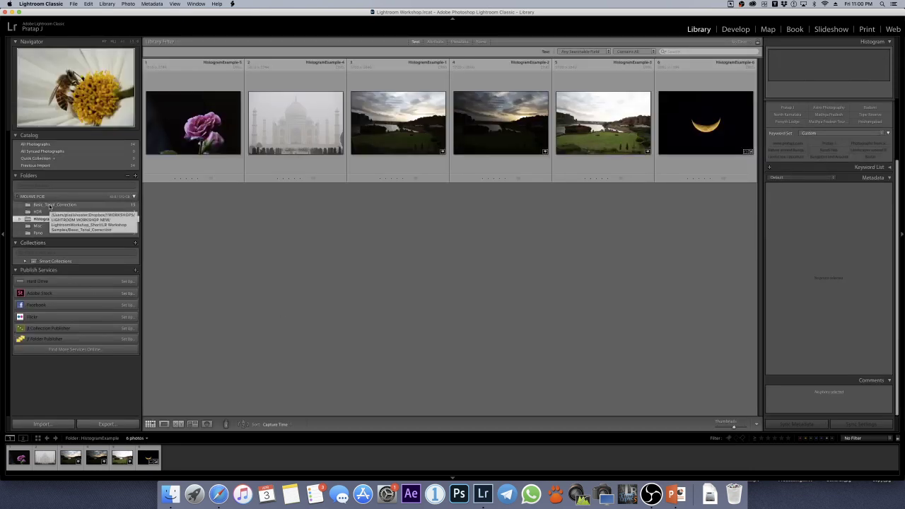
# Open the Basic_Tonal_Correction folder, clear the selection, and view Basic_Tonal_Correction-6.dng in Loupe.
pyautogui.click(50, 205)
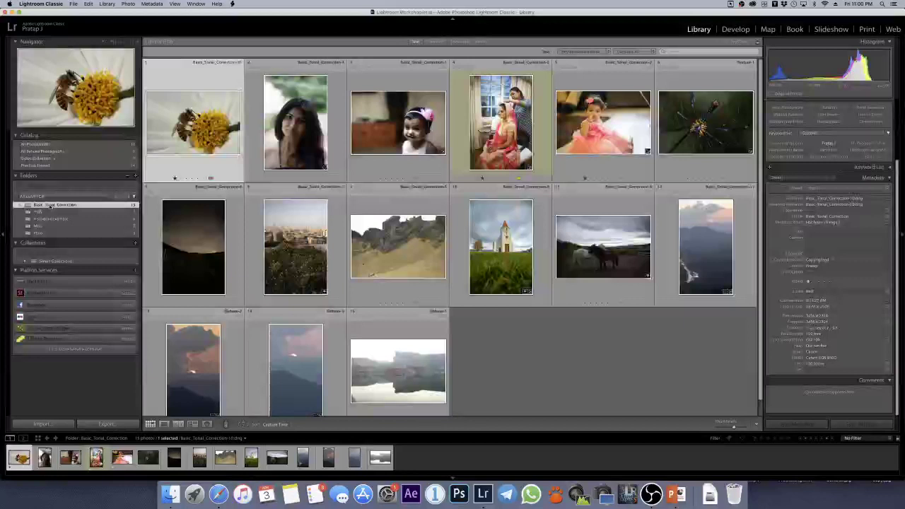
pyautogui.press('super+d')
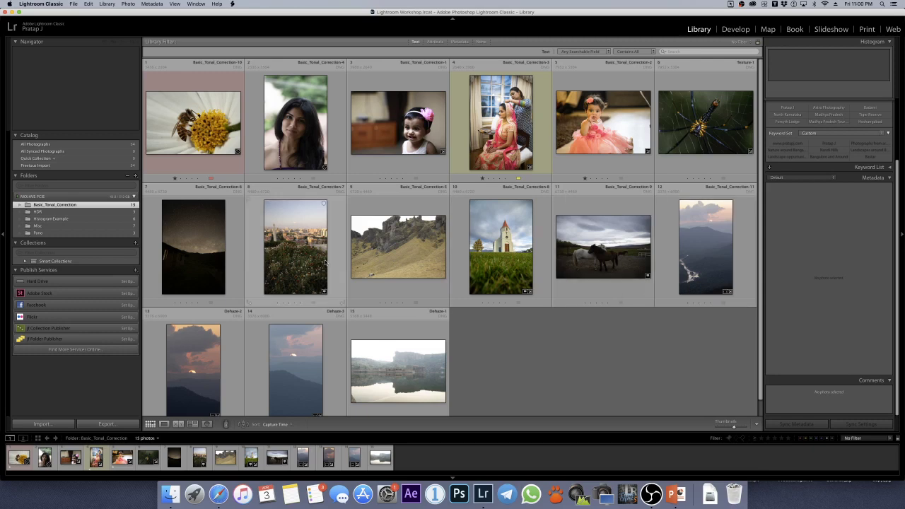
pyautogui.scroll(-1, 289, 267)
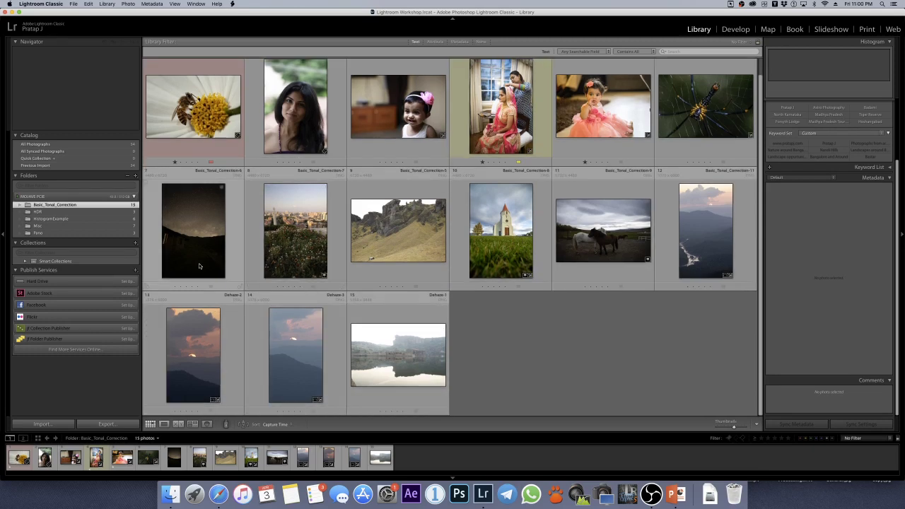
pyautogui.doubleClick(205, 207)
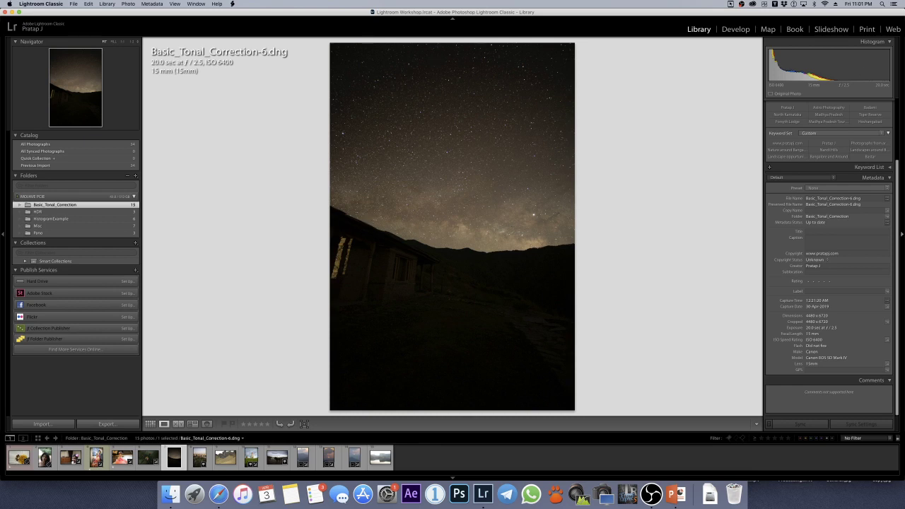
# Raise the night-sky photo's Exposure to about +2.25 in Develop, then return to the grid.
pyautogui.click(735, 29)
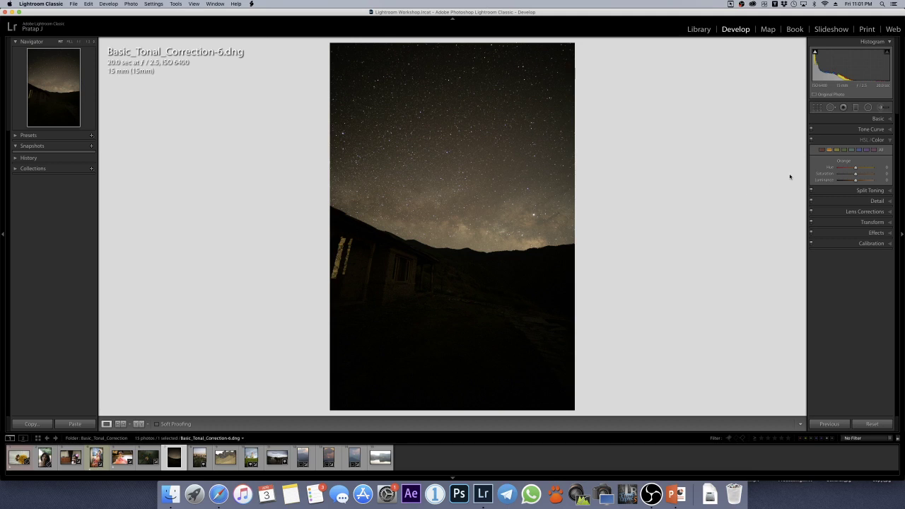
pyautogui.click(883, 119)
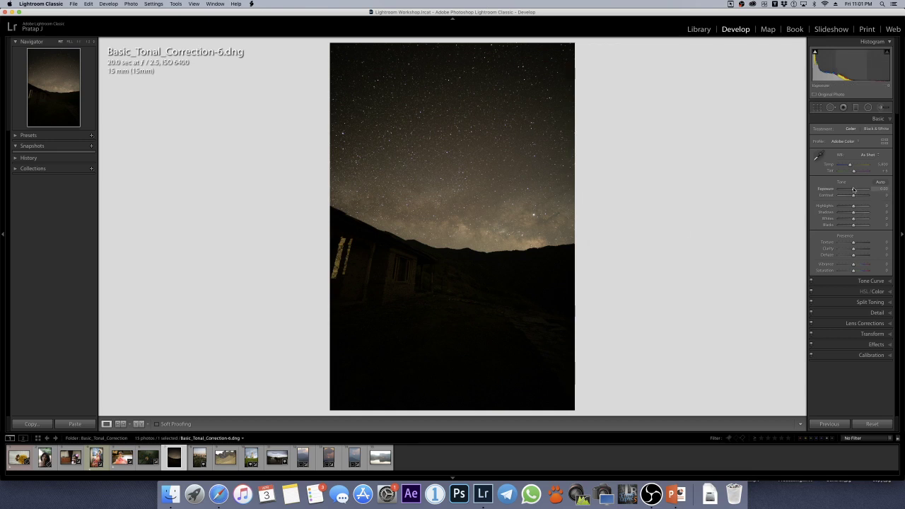
pyautogui.moveTo(854, 190); pyautogui.dragTo(861, 191)
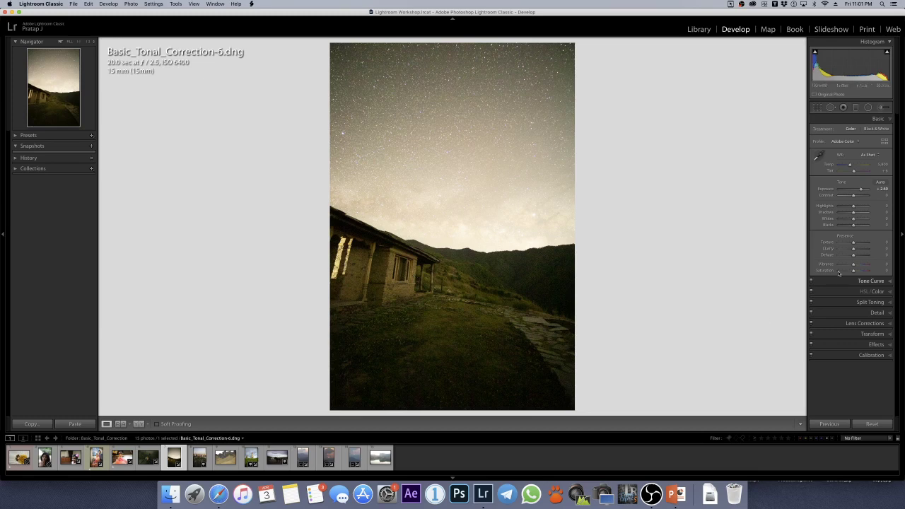
pyautogui.doubleClick(861, 189)
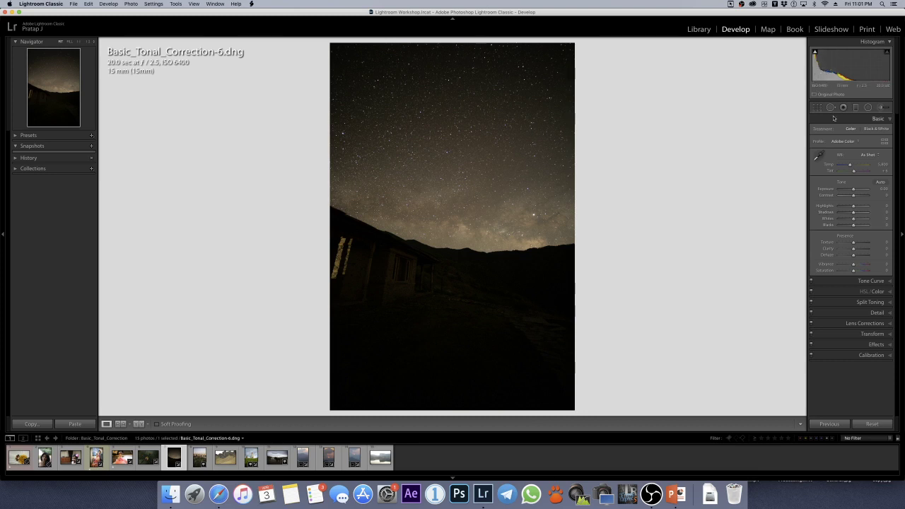
pyautogui.moveTo(853, 191); pyautogui.dragTo(861, 192)
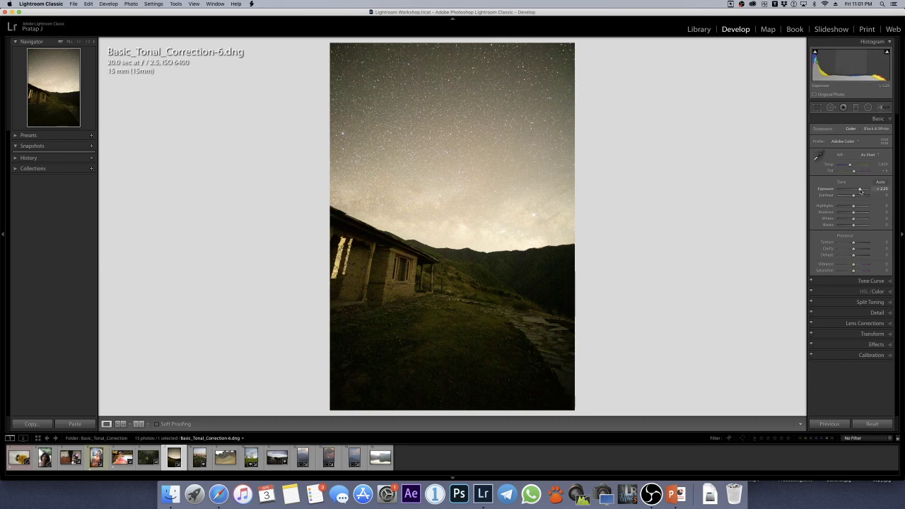
pyautogui.press('g')
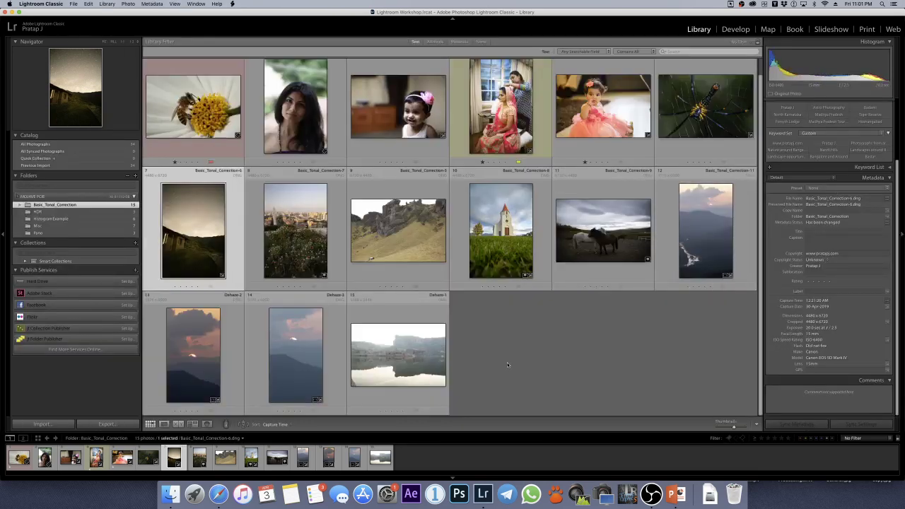
pyautogui.click(506, 360)
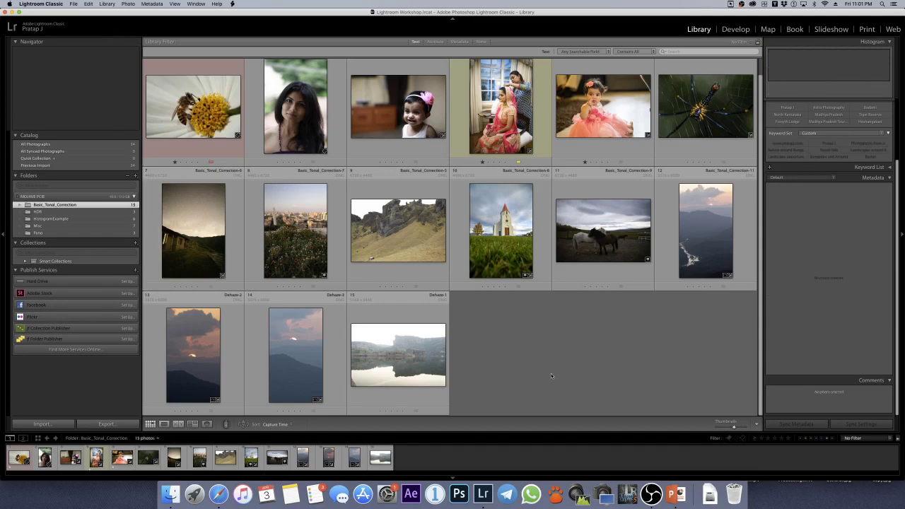
pyautogui.scroll(1, 550, 373)
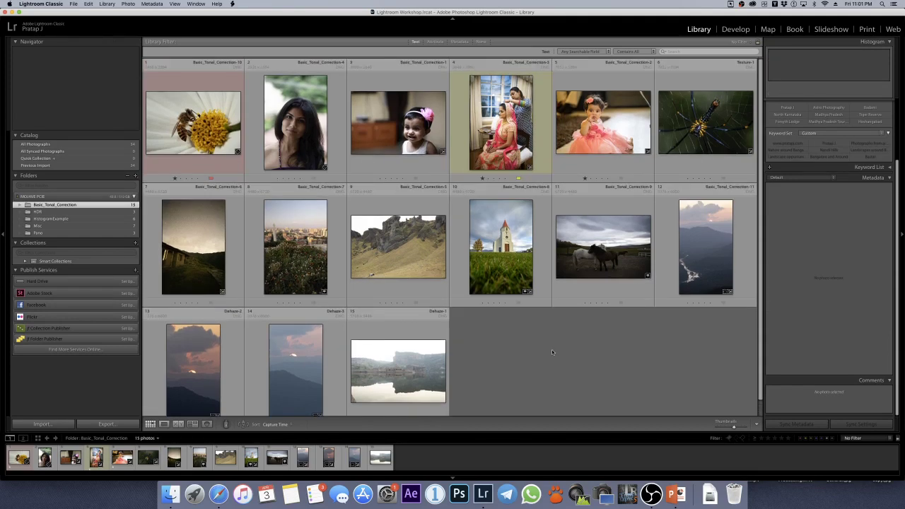
pyautogui.click(372, 357)
pyautogui.doubleClick(358, 360)
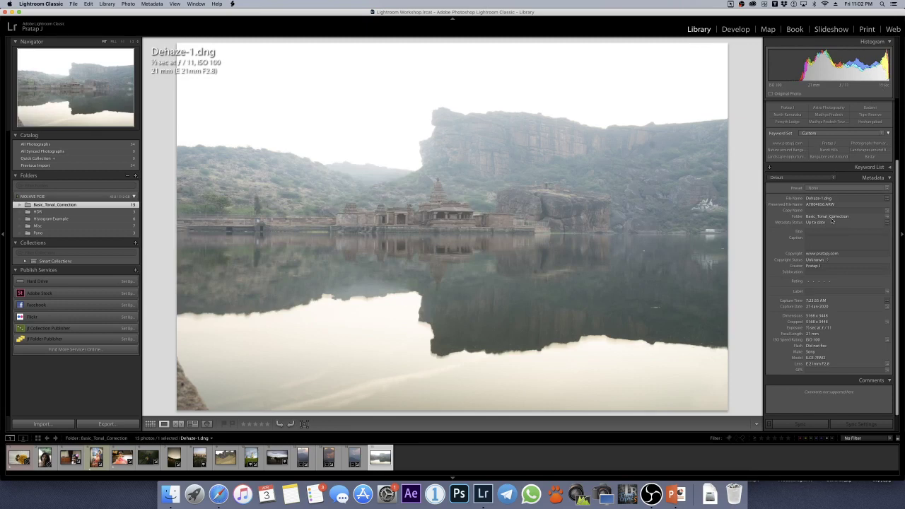
pyautogui.press('d')
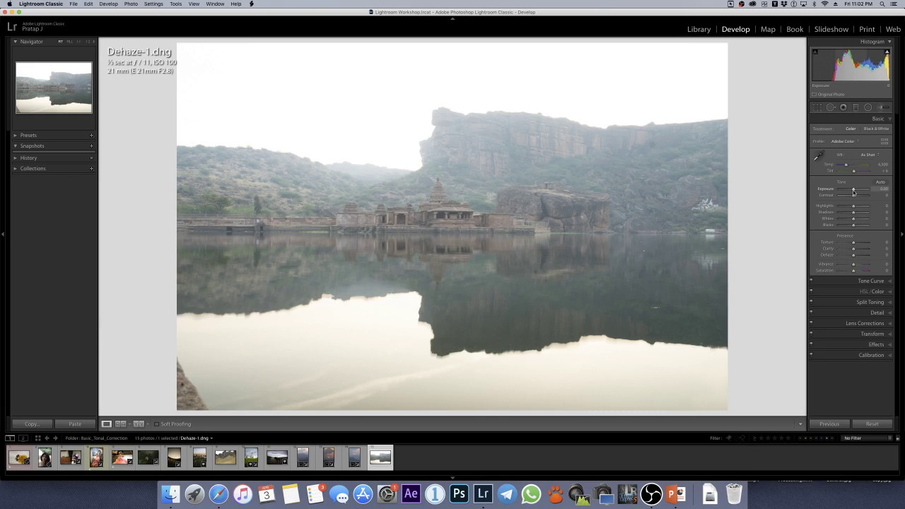
pyautogui.moveTo(853, 191); pyautogui.dragTo(849, 192)
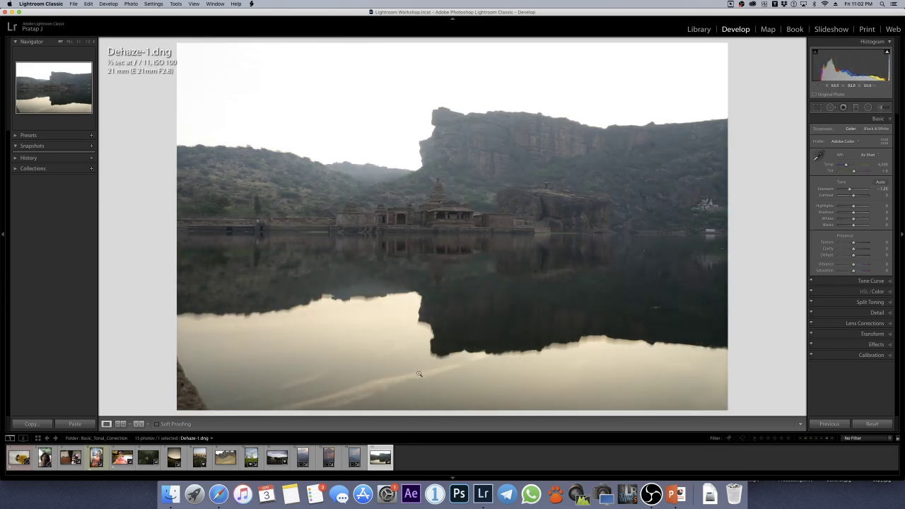
pyautogui.doubleClick(850, 191)
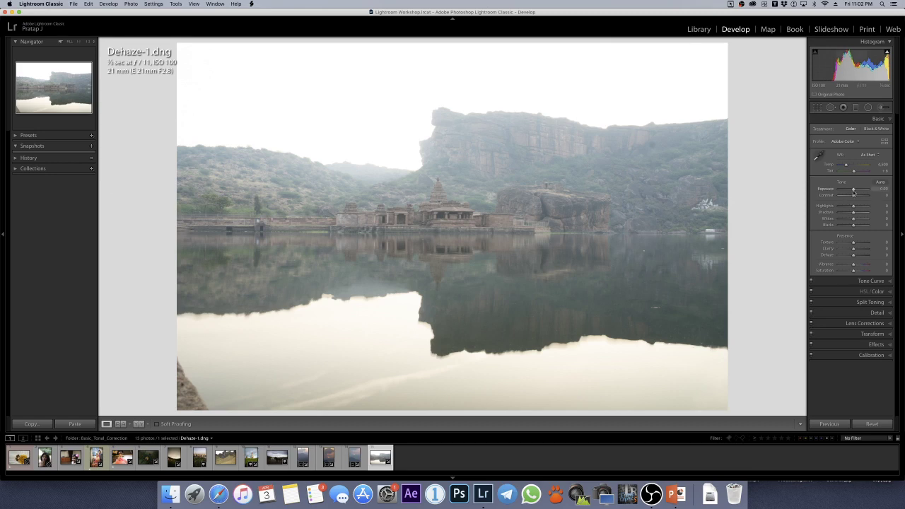
pyautogui.moveTo(853, 191); pyautogui.dragTo(848, 191)
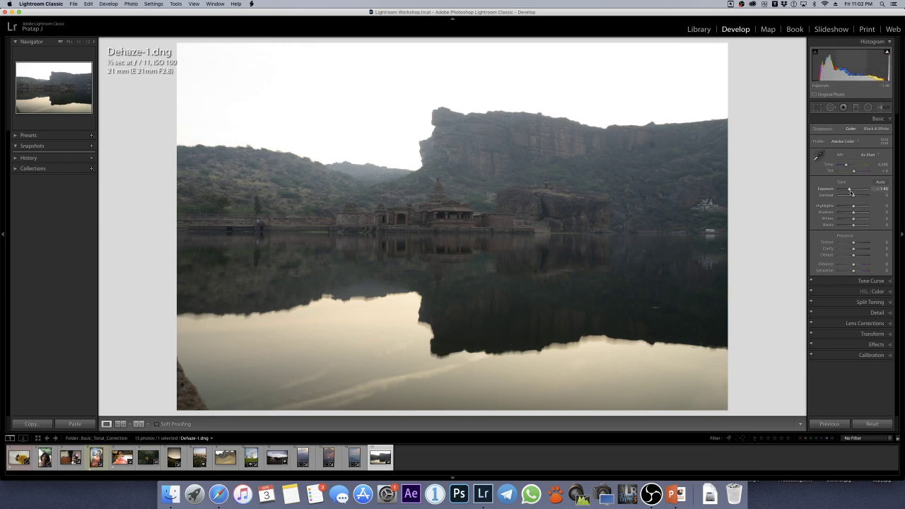
pyautogui.moveTo(851, 193); pyautogui.dragTo(853, 190)
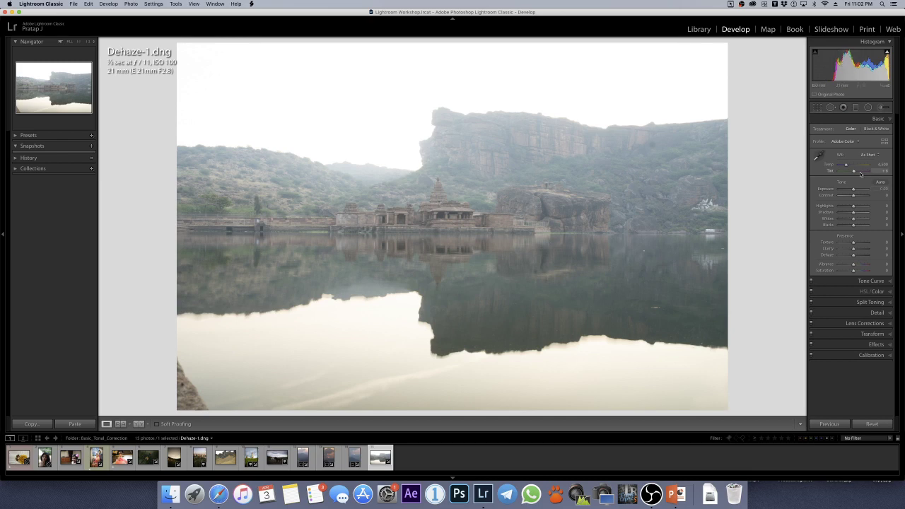
pyautogui.press('\\')
pyautogui.press('g')
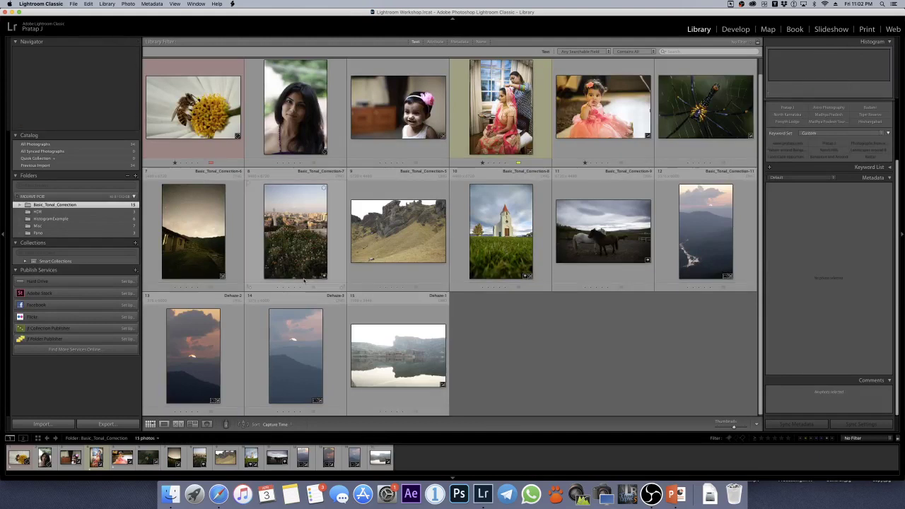
# Return the night photo's Exposure to 0, lift Shadows to +100 and Blacks to +99, then view 1:1.
pyautogui.doubleClick(211, 242)
pyautogui.press('d')
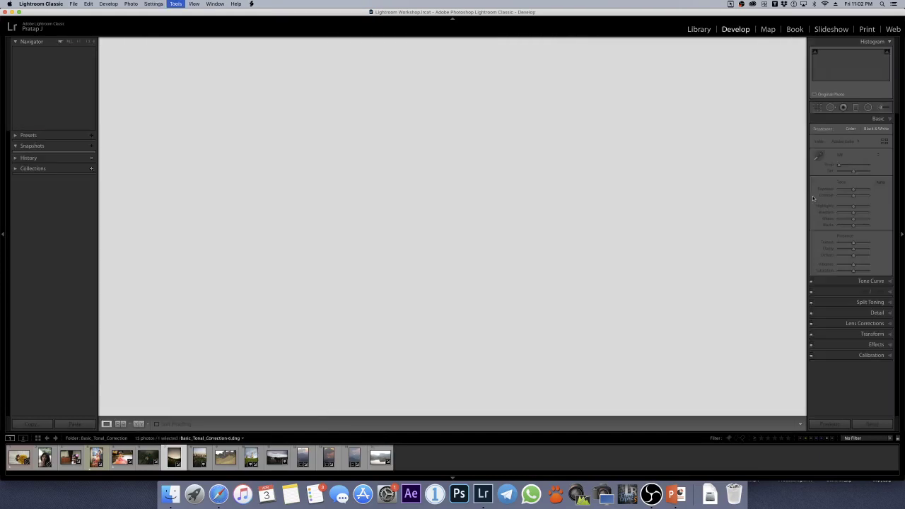
pyautogui.moveTo(859, 189); pyautogui.dragTo(852, 191)
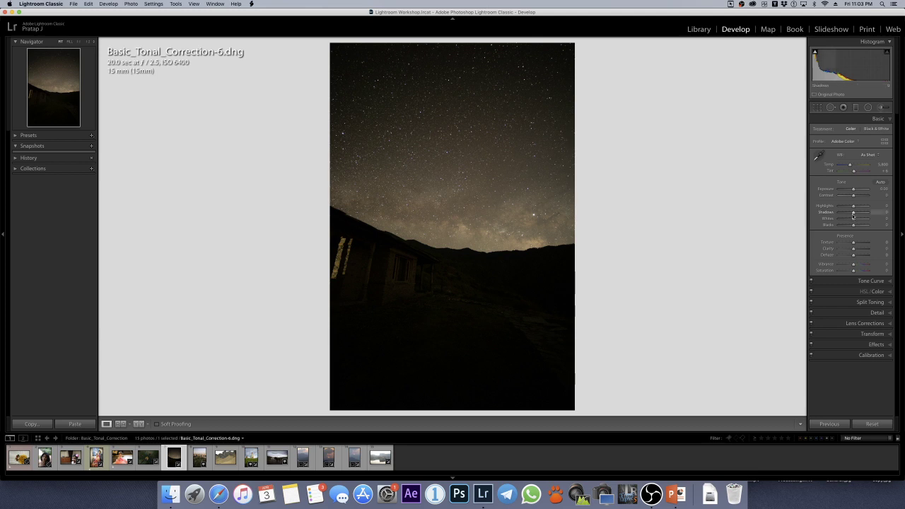
pyautogui.moveTo(853, 216); pyautogui.dragTo(870, 234)
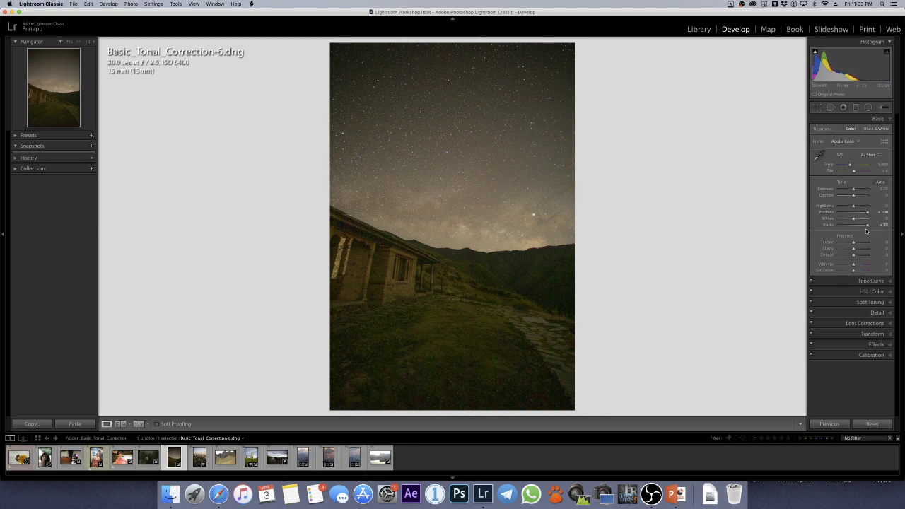
pyautogui.click(468, 282)
# Inspect the starry ridge and hillside at 1:1, then zoom back out to fit.
pyautogui.moveTo(468, 272); pyautogui.dragTo(397, 341)
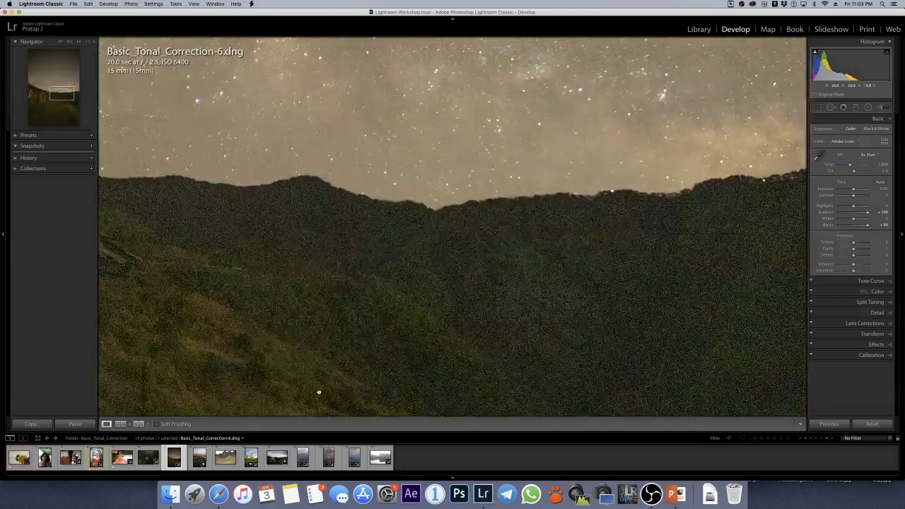
pyautogui.scroll(10, 465, 295)
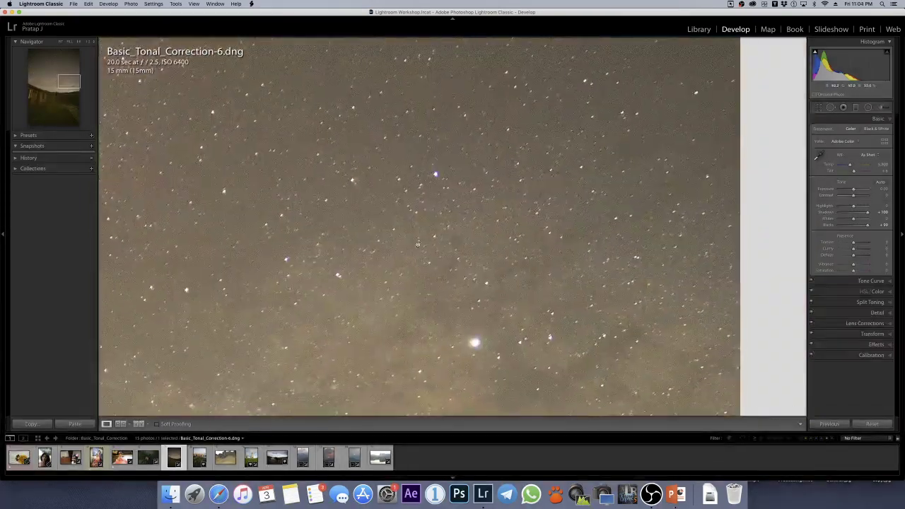
pyautogui.scroll(-10, 611, 269)
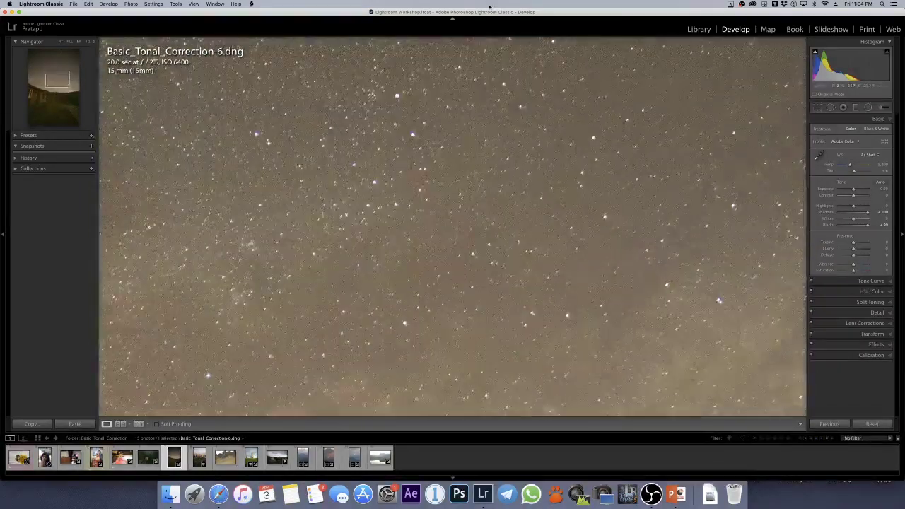
pyautogui.scroll(-10, 498, 195)
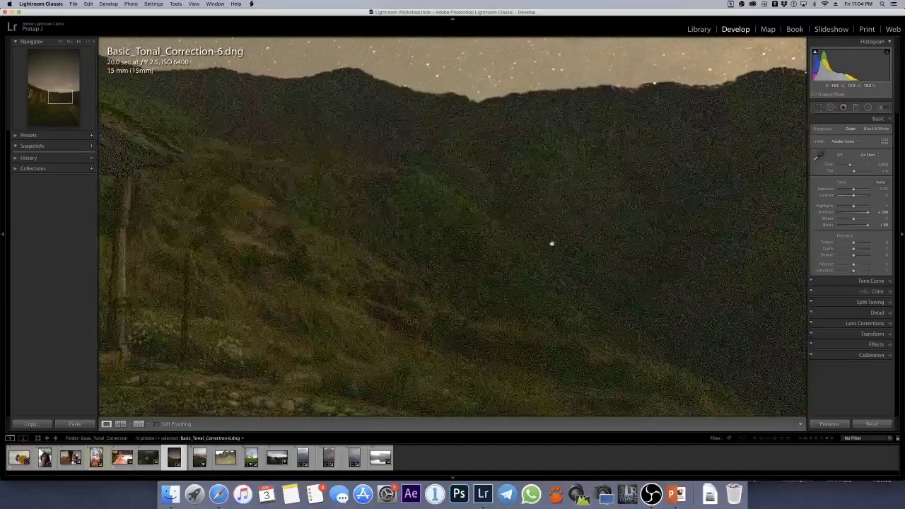
pyautogui.moveTo(585, 216); pyautogui.dragTo(337, 311)
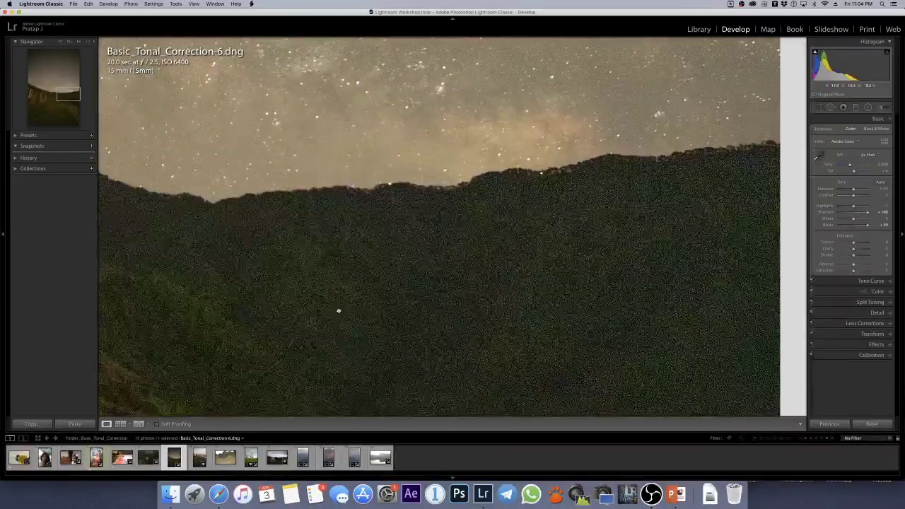
pyautogui.moveTo(507, 295); pyautogui.dragTo(523, 247)
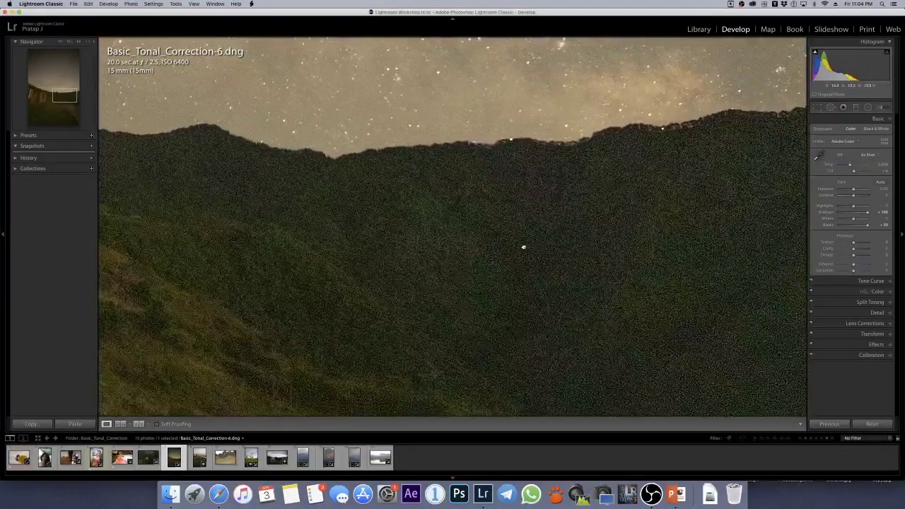
pyautogui.click(523, 247)
# Reset Shadows and Blacks to 0, retrying Shadows at +100 before resetting it again.
pyautogui.doubleClick(868, 212)
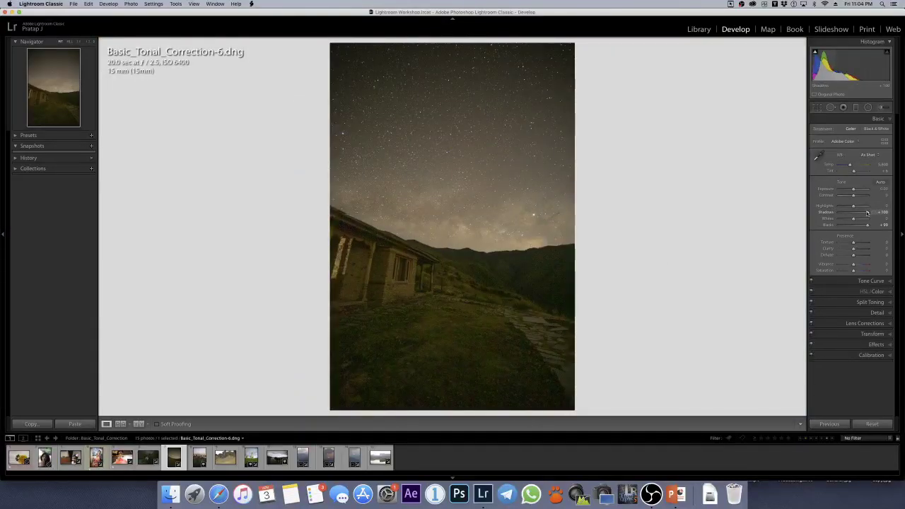
pyautogui.doubleClick(867, 225)
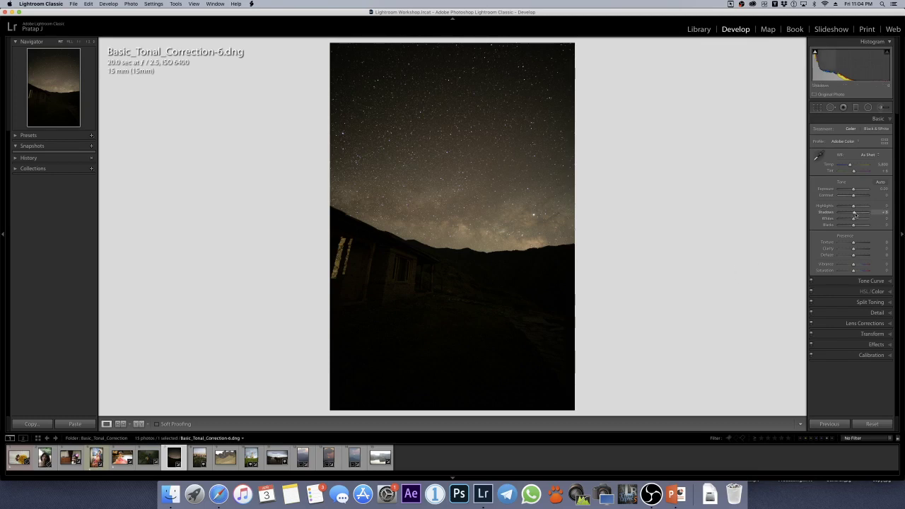
pyautogui.moveTo(853, 212)
pyautogui.mouseDown()
pyautogui.moveTo(869, 213)
pyautogui.moveTo(854, 215)
pyautogui.mouseUp()
pyautogui.doubleClick(832, 215)
# Open the rooftop city photo Basic_Tonal_Correction-7.dng in the Develop module.
pyautogui.press('g')
pyautogui.click(529, 378)
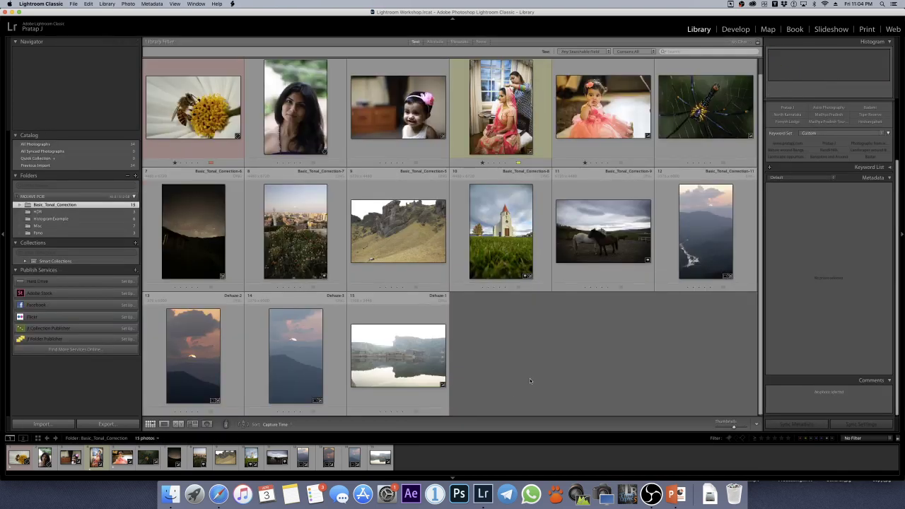
pyautogui.doubleClick(305, 227)
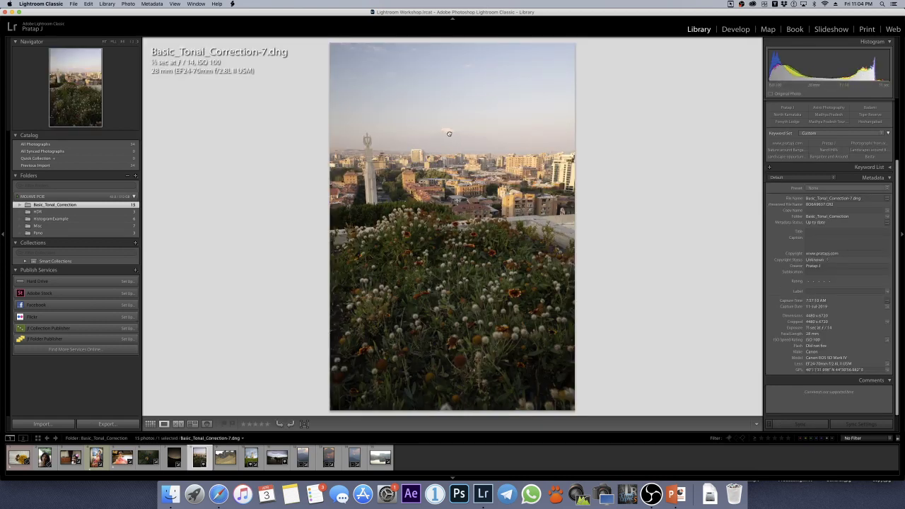
pyautogui.moveTo(453, 138); pyautogui.dragTo(417, 112)
pyautogui.press('d')
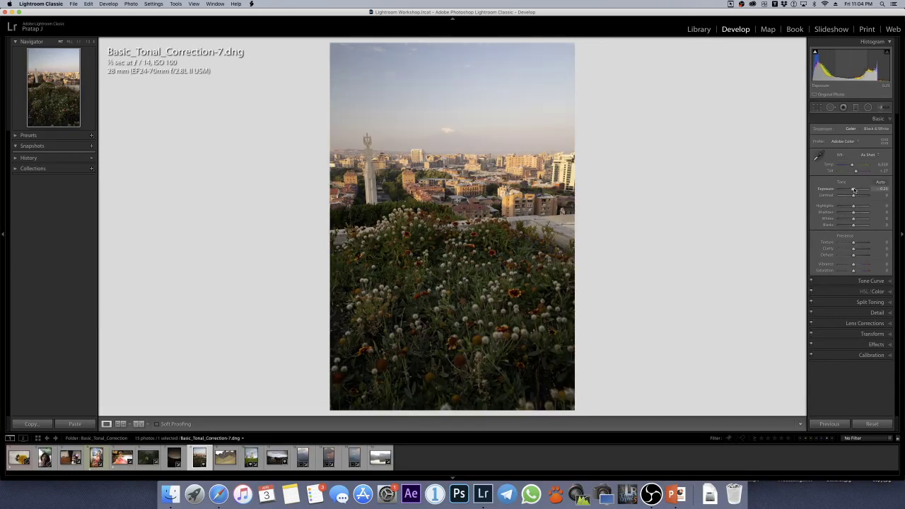
# Try darker Exposure and Highlights from -100 to -78, then reset Exposure, Highlights and Whites to 0.
pyautogui.moveTo(853, 189); pyautogui.dragTo(850, 189)
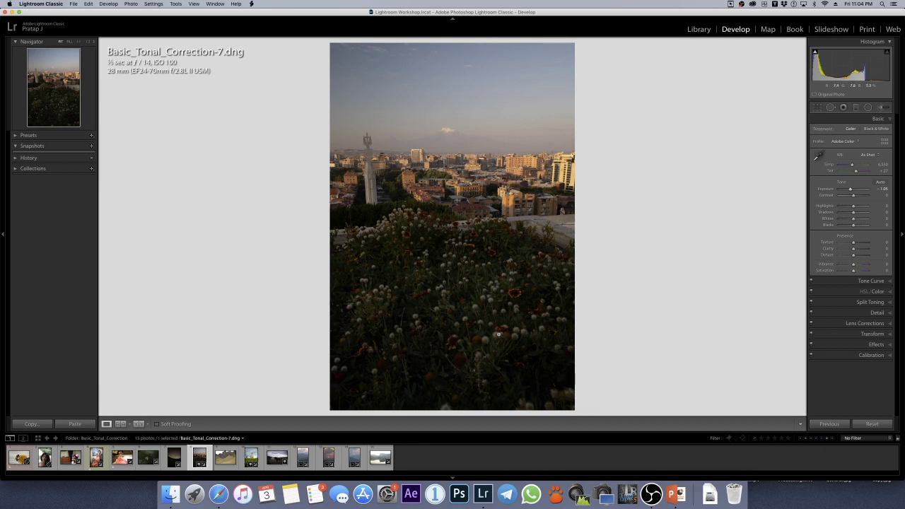
pyautogui.doubleClick(850, 189)
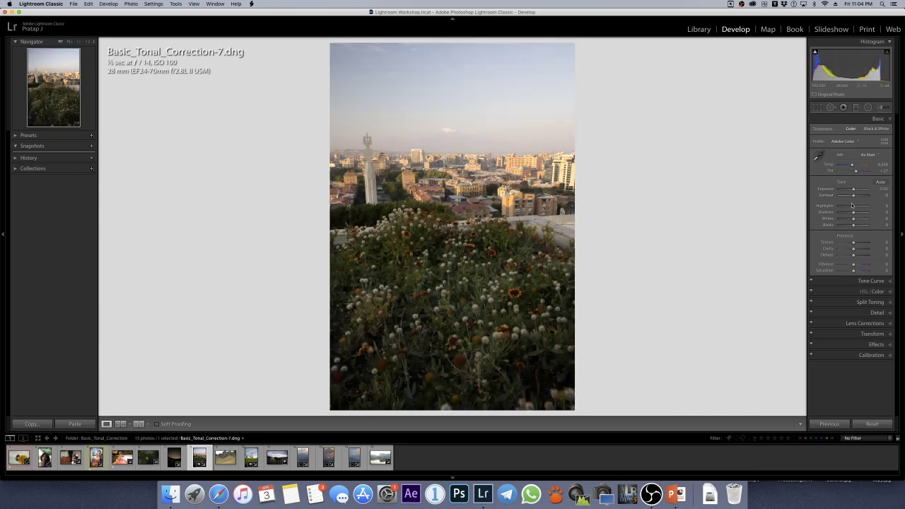
pyautogui.moveTo(853, 208)
pyautogui.mouseDown()
pyautogui.moveTo(837, 208)
pyautogui.moveTo(848, 219)
pyautogui.mouseUp()
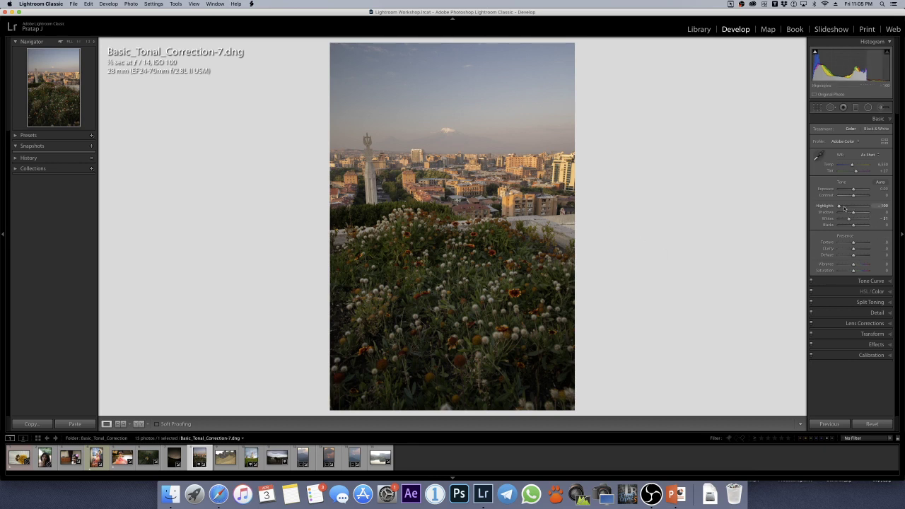
pyautogui.moveTo(839, 206); pyautogui.dragTo(841, 206)
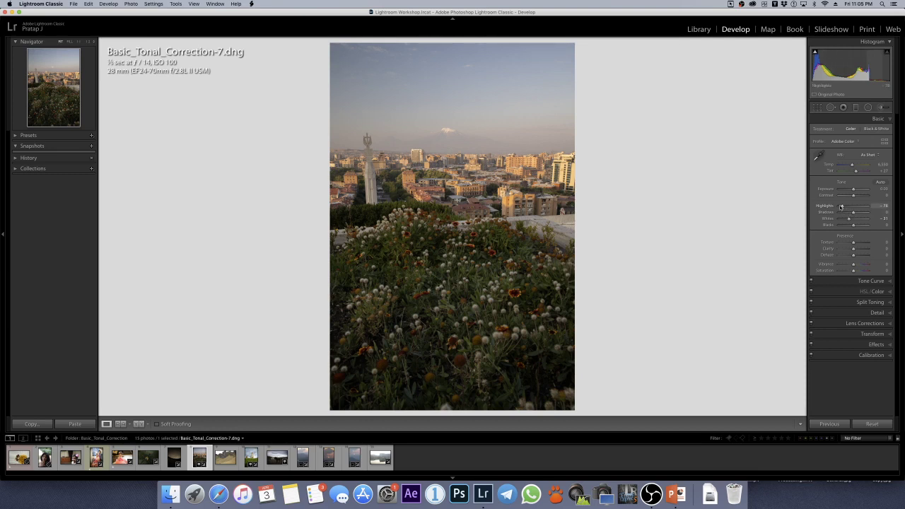
pyautogui.doubleClick(846, 209)
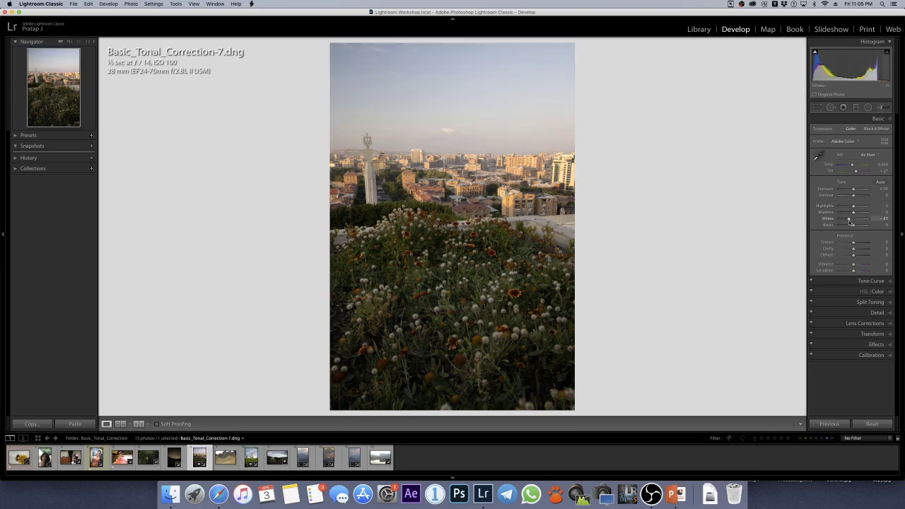
pyautogui.doubleClick(850, 219)
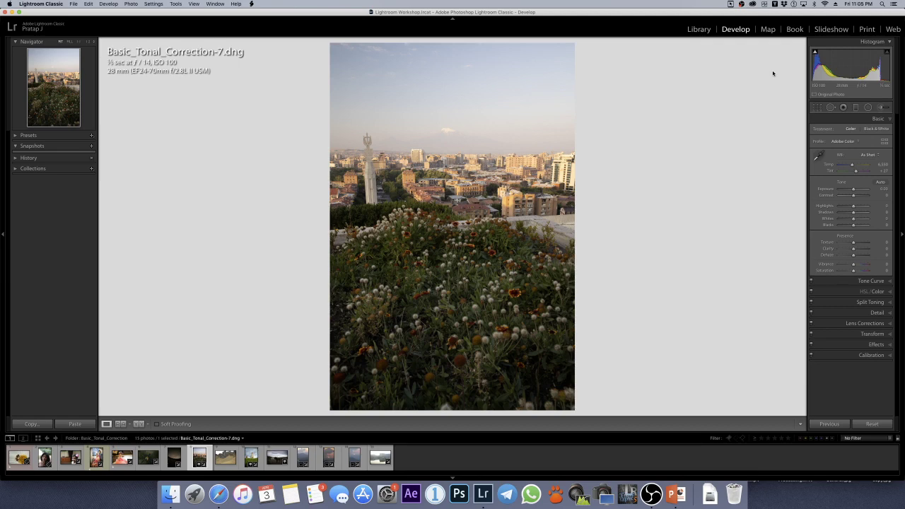
# Open the church photo Basic_Tonal_Correction-8.dng from the grid in the Develop module.
pyautogui.press('g')
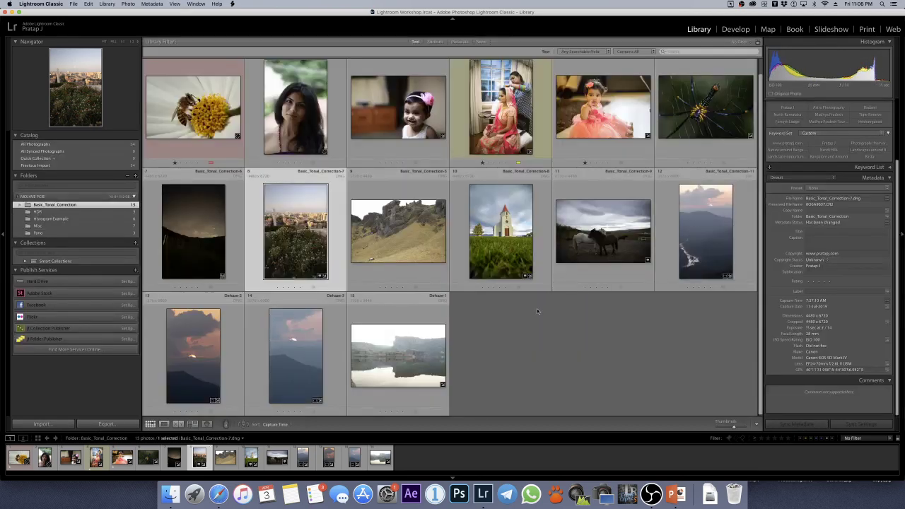
pyautogui.click(536, 309)
pyautogui.doubleClick(508, 244)
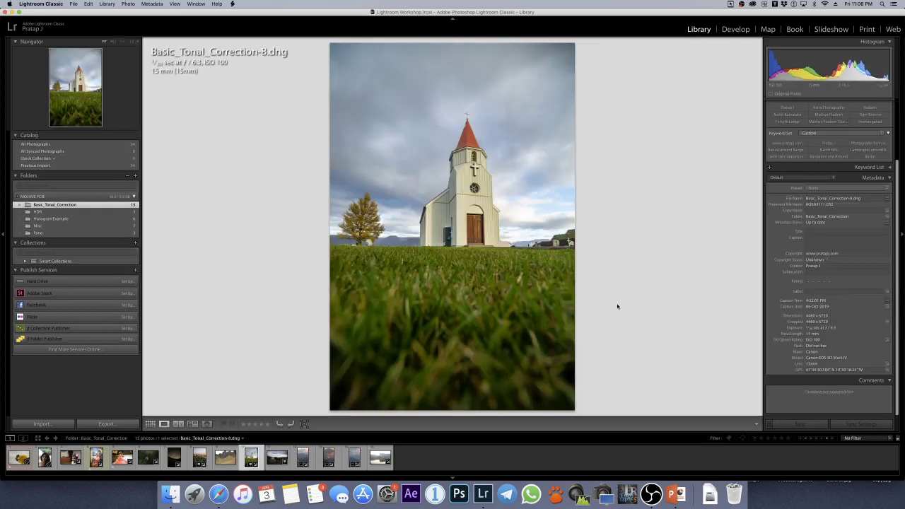
pyautogui.press('d')
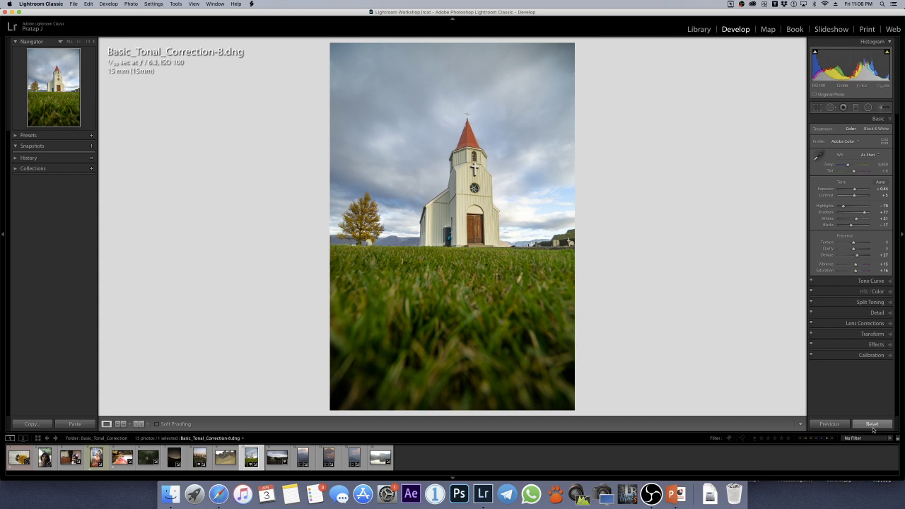
# Reset the church photo, then set Shadows about +90, Highlights -29, Contrast +39 and Vibrance +9.
pyautogui.click(873, 426)
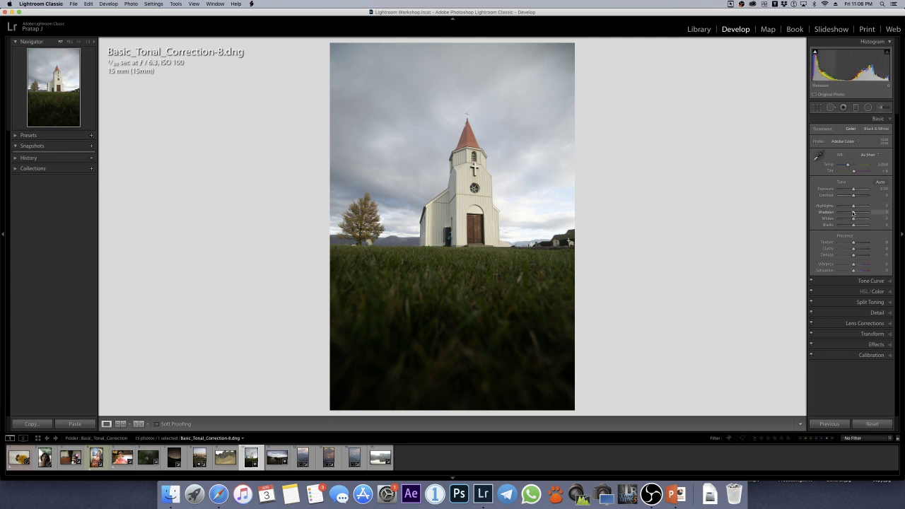
pyautogui.moveTo(852, 212); pyautogui.dragTo(865, 213)
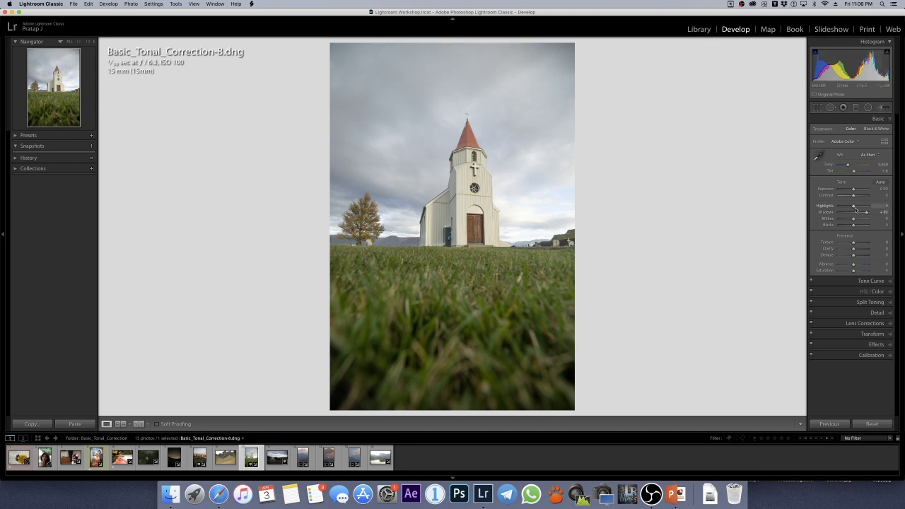
pyautogui.moveTo(853, 206); pyautogui.dragTo(841, 206)
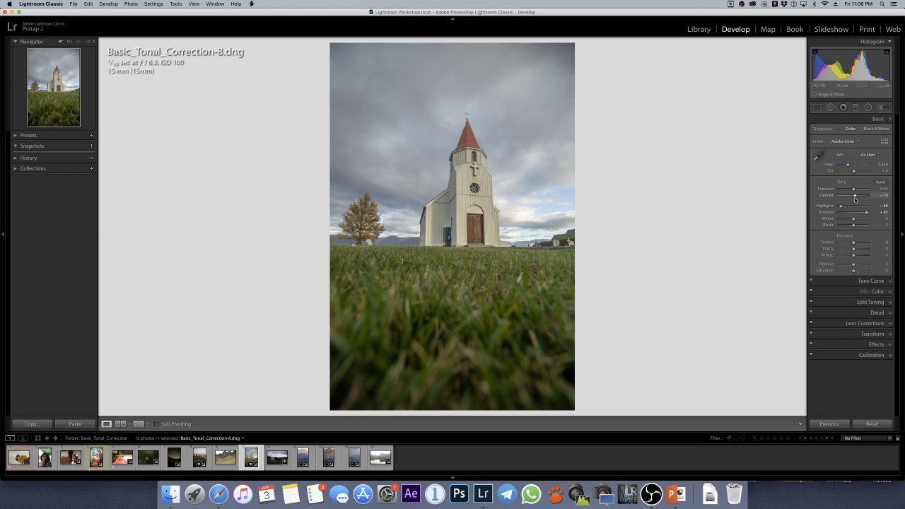
pyautogui.moveTo(854, 199); pyautogui.dragTo(863, 203)
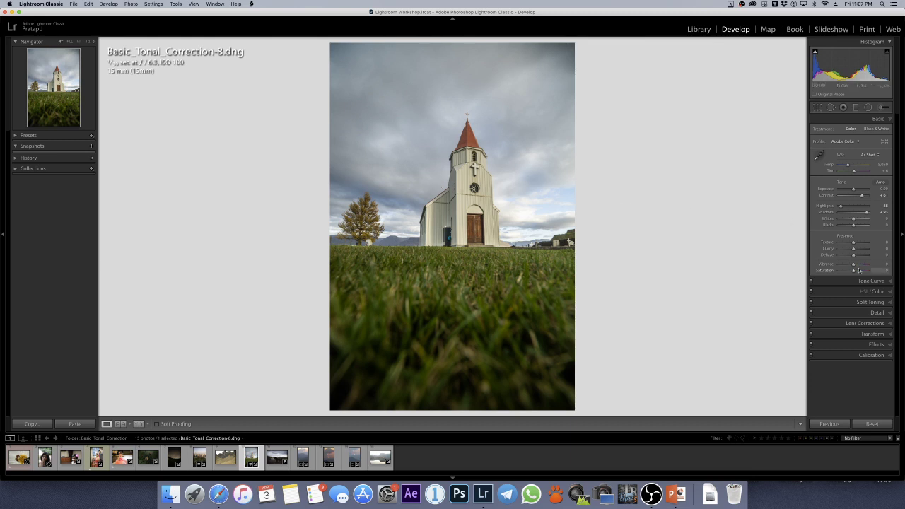
pyautogui.moveTo(853, 264); pyautogui.dragTo(858, 273)
# Reset Saturation and Vibrance, then try Vibrance at +75 before lowering it to about +32.
pyautogui.doubleClick(856, 271)
pyautogui.doubleClick(856, 266)
pyautogui.moveTo(853, 265); pyautogui.dragTo(864, 268)
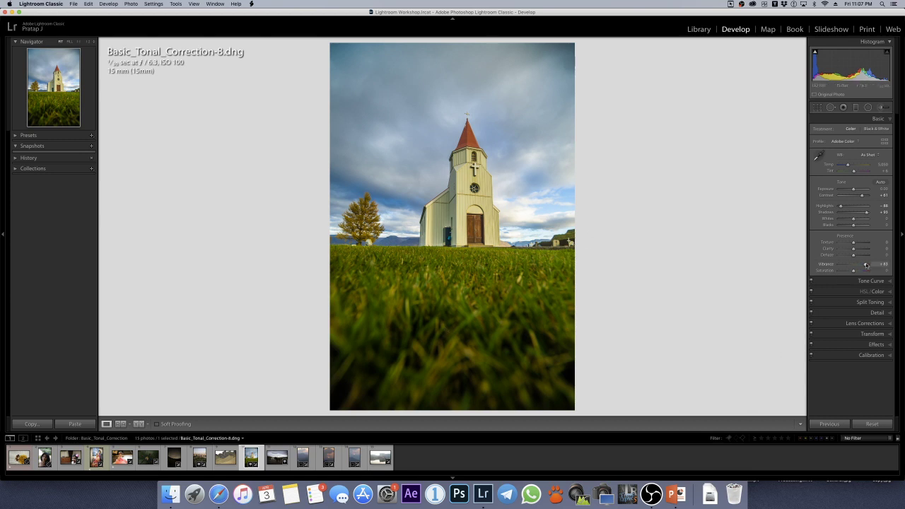
pyautogui.moveTo(865, 265)
pyautogui.mouseDown()
pyautogui.moveTo(852, 265)
pyautogui.moveTo(864, 275)
pyautogui.mouseUp()
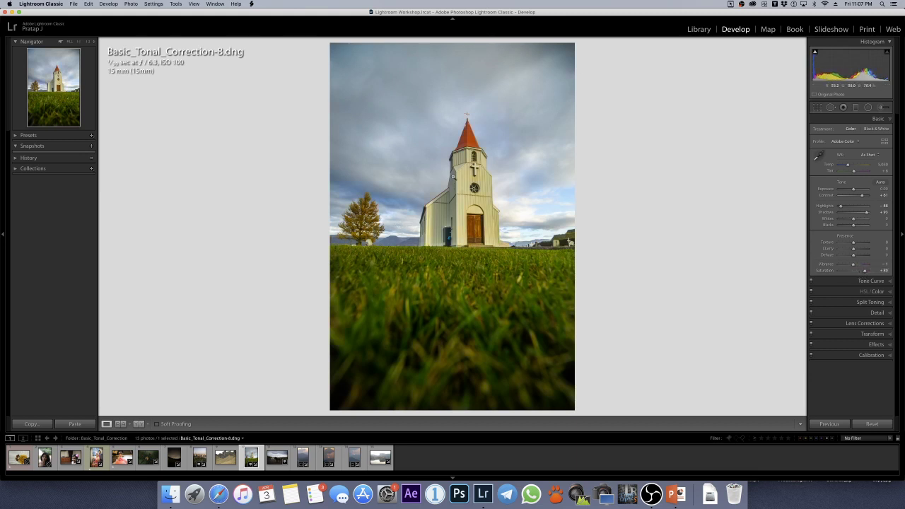
# Inspect the church tower, round window and doors up close, then reset Saturation to 0.
pyautogui.click(453, 176)
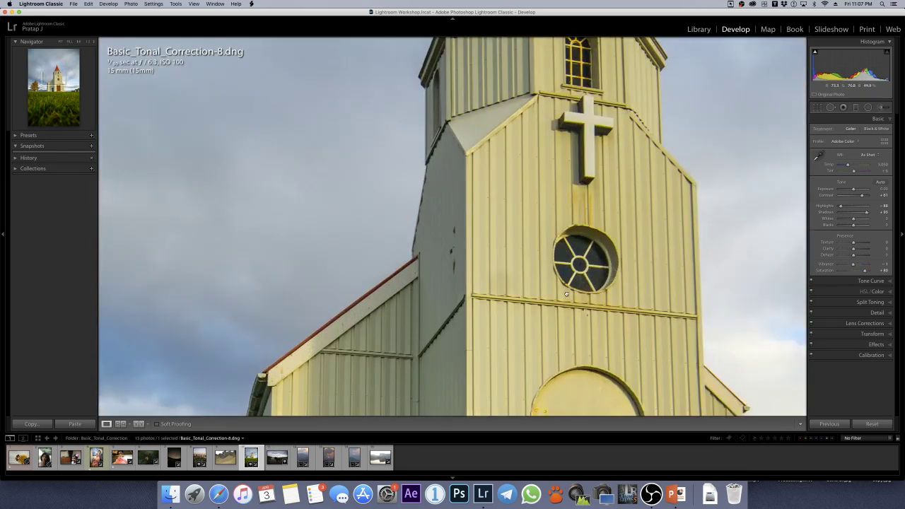
pyautogui.moveTo(566, 294); pyautogui.dragTo(479, 199)
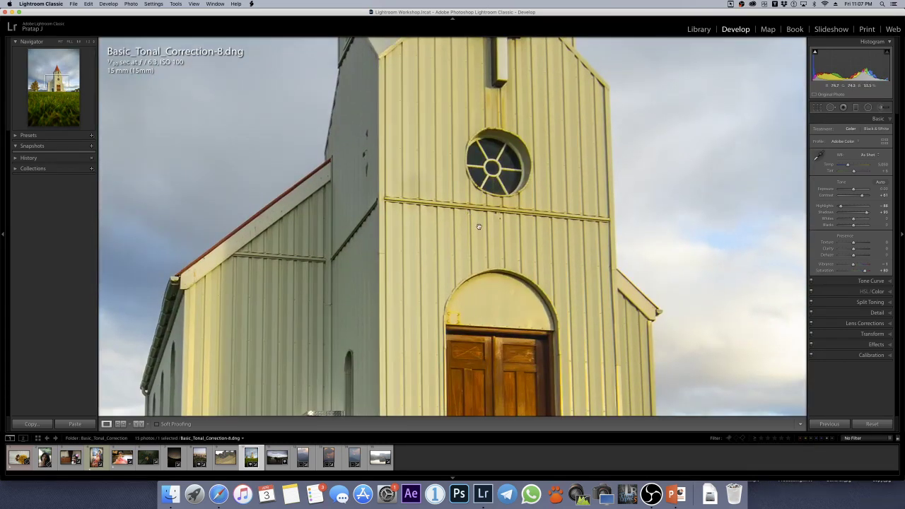
pyautogui.click(478, 226)
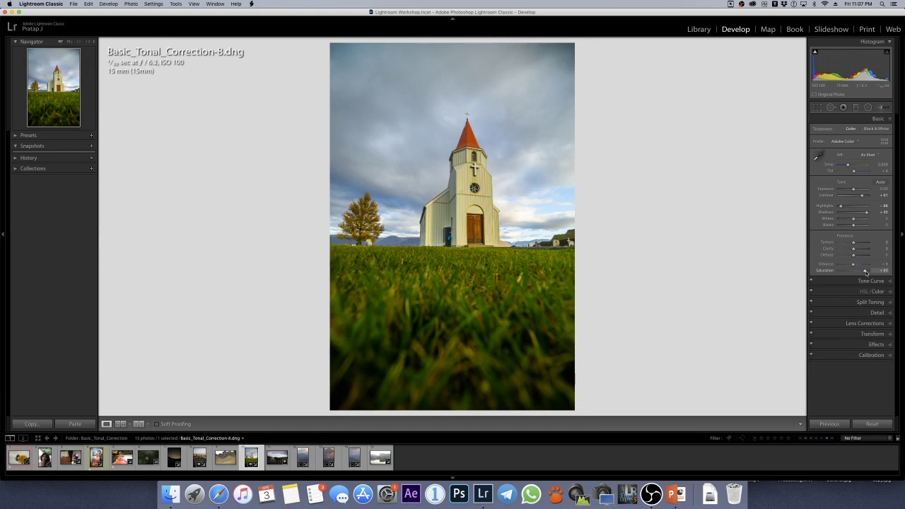
pyautogui.doubleClick(865, 271)
# Open the baby portrait Basic_Tonal_Correction-1.dng in the Develop module.
pyautogui.press('g')
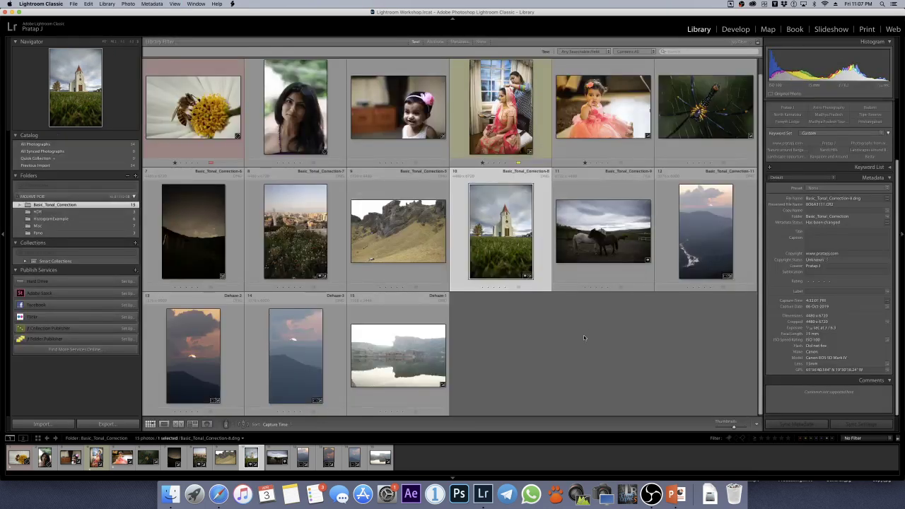
pyautogui.doubleClick(410, 106)
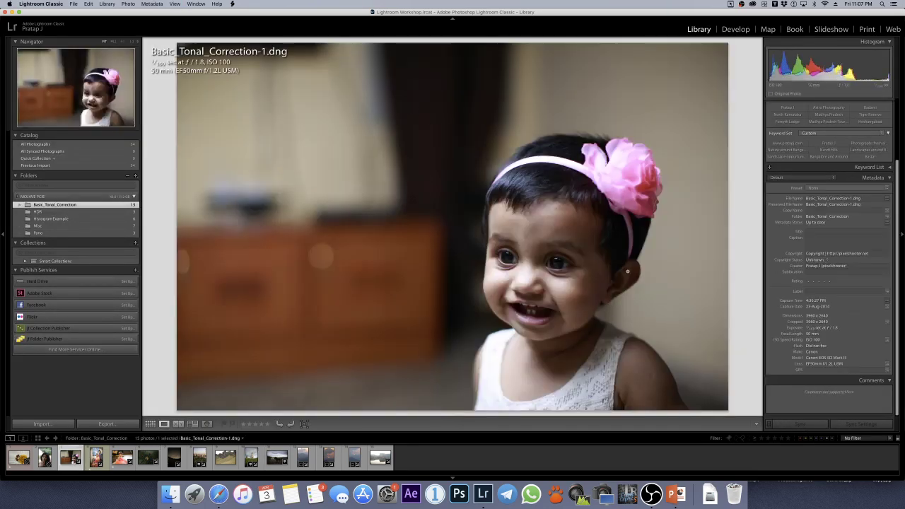
pyautogui.press('d')
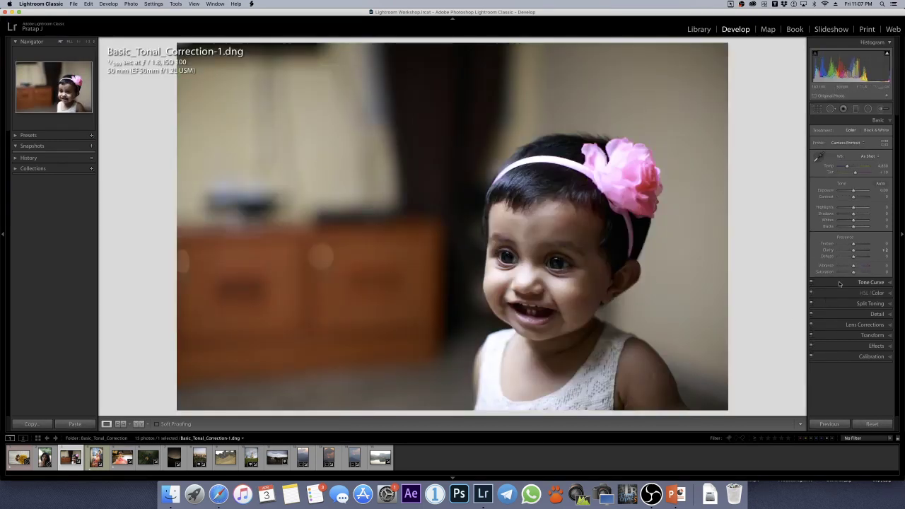
# Try Saturation near +100, return Saturation and Vibrance to 0, and go back to the grid.
pyautogui.moveTo(853, 272); pyautogui.dragTo(880, 275)
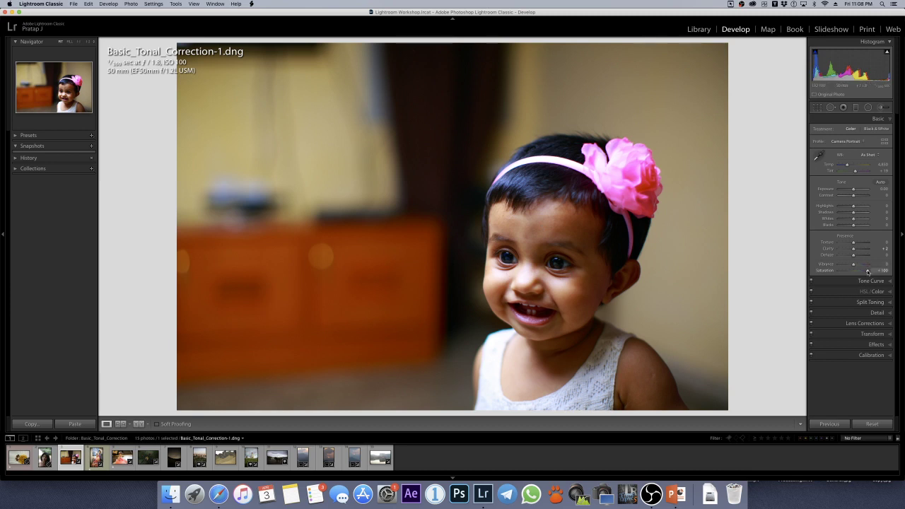
pyautogui.moveTo(867, 270)
pyautogui.mouseDown()
pyautogui.moveTo(854, 267)
pyautogui.moveTo(866, 268)
pyautogui.mouseUp()
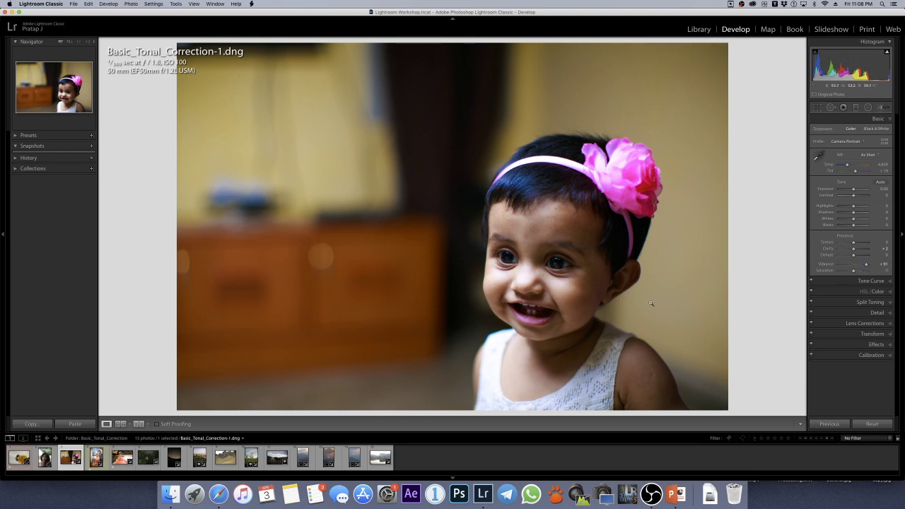
pyautogui.doubleClick(865, 266)
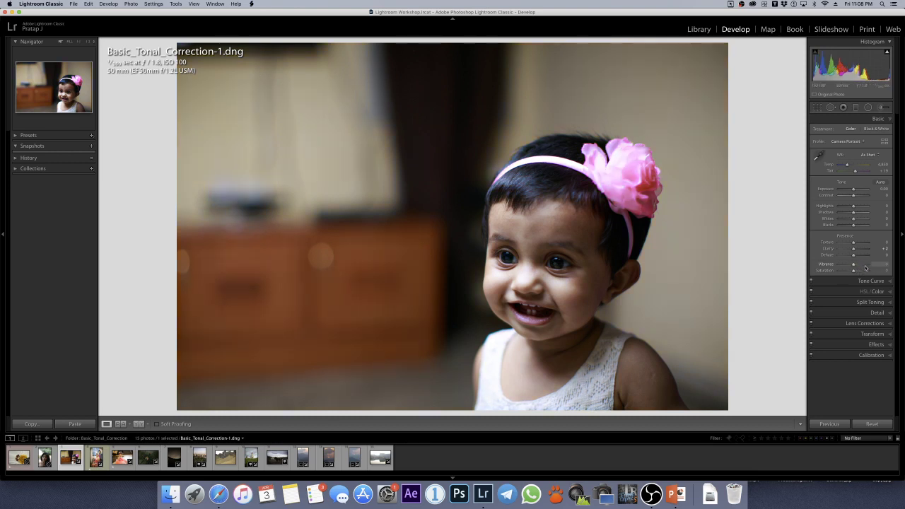
pyautogui.press('g')
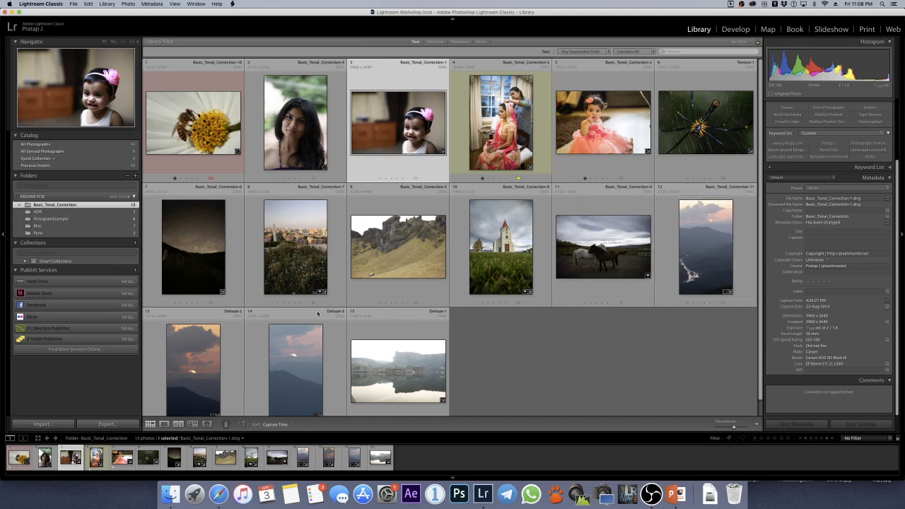
# Open the bee photo in Develop and raise Shadows to +78 and Highlights to about +32.
pyautogui.doubleClick(210, 126)
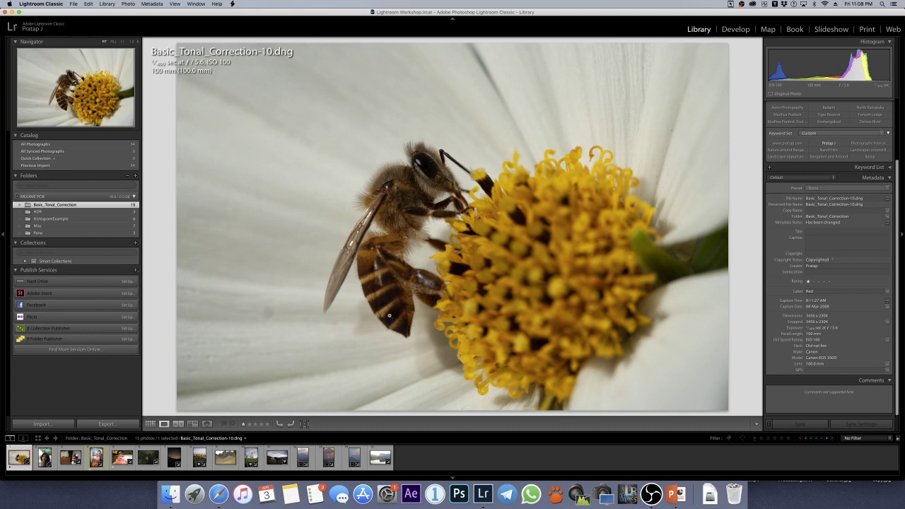
pyautogui.press('d')
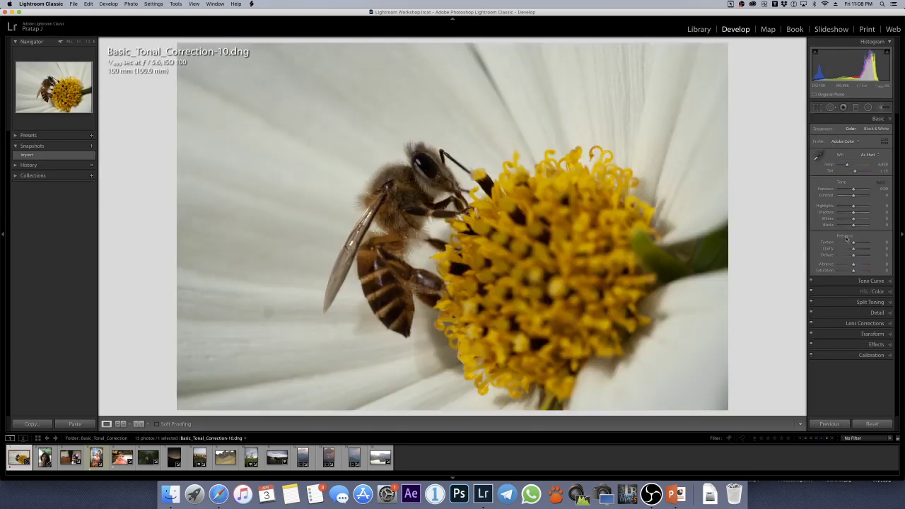
pyautogui.moveTo(856, 214); pyautogui.dragTo(862, 196)
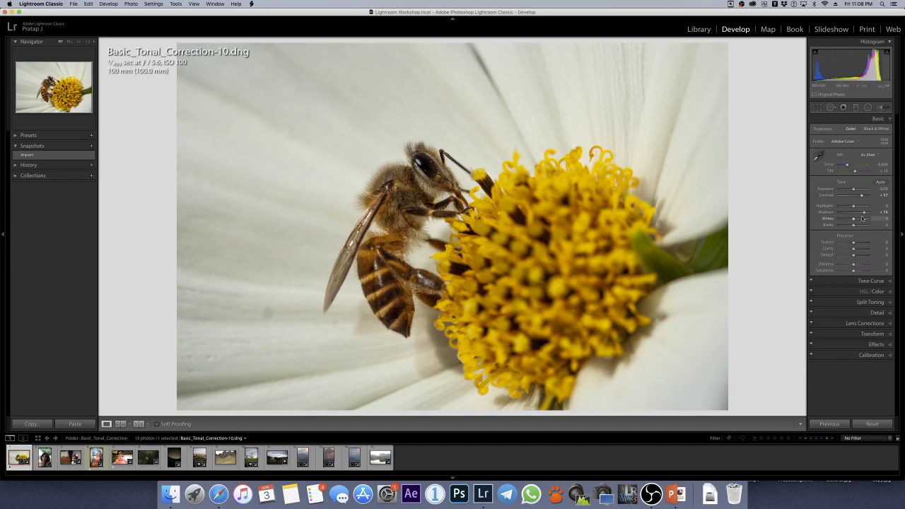
pyautogui.moveTo(852, 206); pyautogui.dragTo(857, 205)
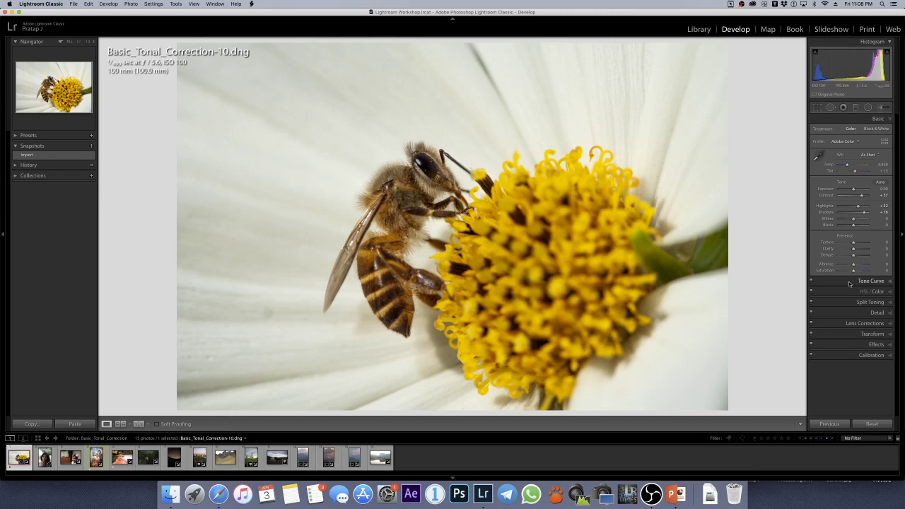
# Compare the bee photo's before and after in Left/Right and Left/Right Split layouts.
pyautogui.hotkey('shift', 'y')
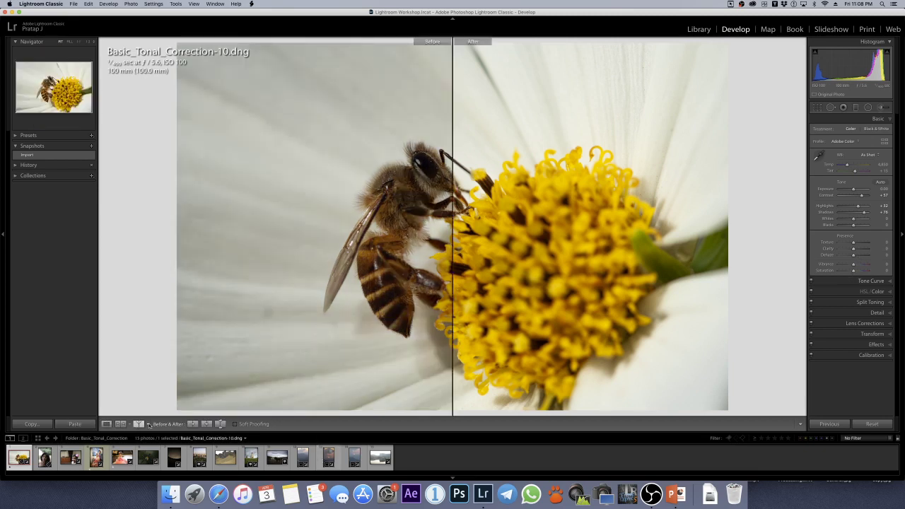
pyautogui.click(148, 426)
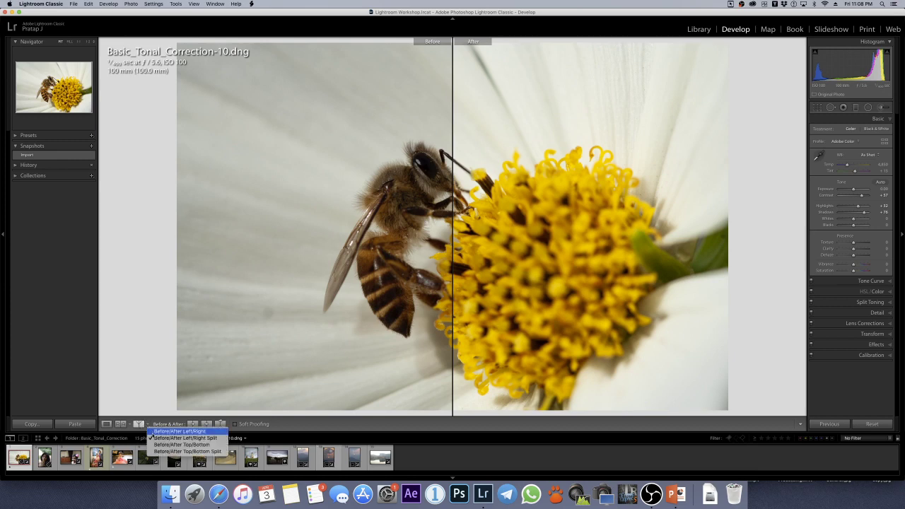
pyautogui.click(178, 431)
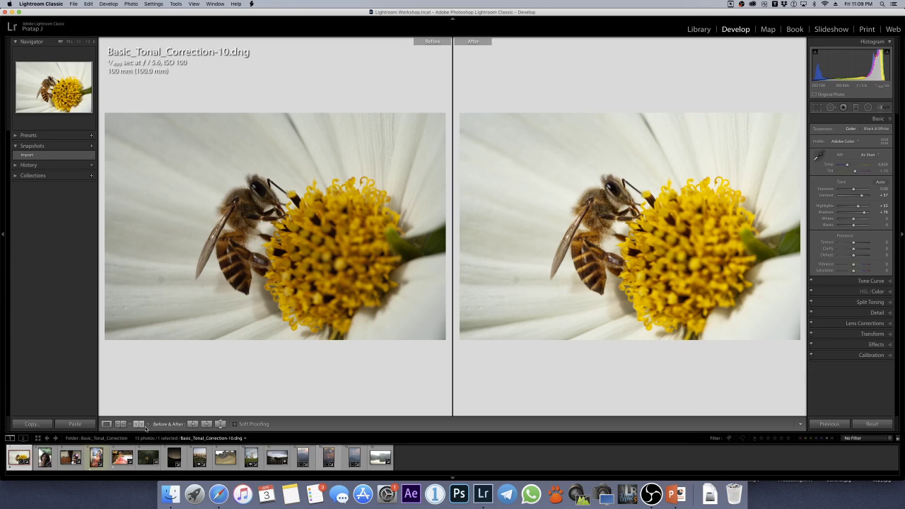
pyautogui.click(145, 426)
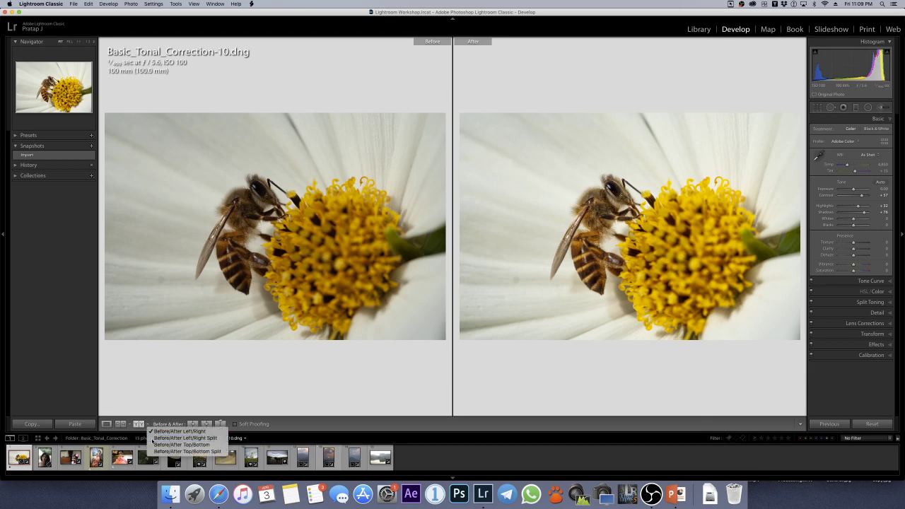
pyautogui.click(152, 438)
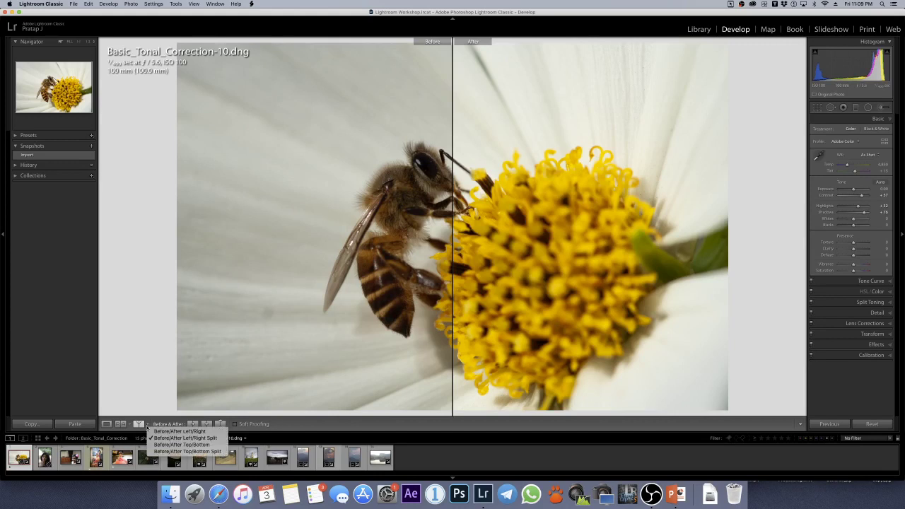
# Leave the before/after view and open the bride photo large in the Library.
pyautogui.press('y')
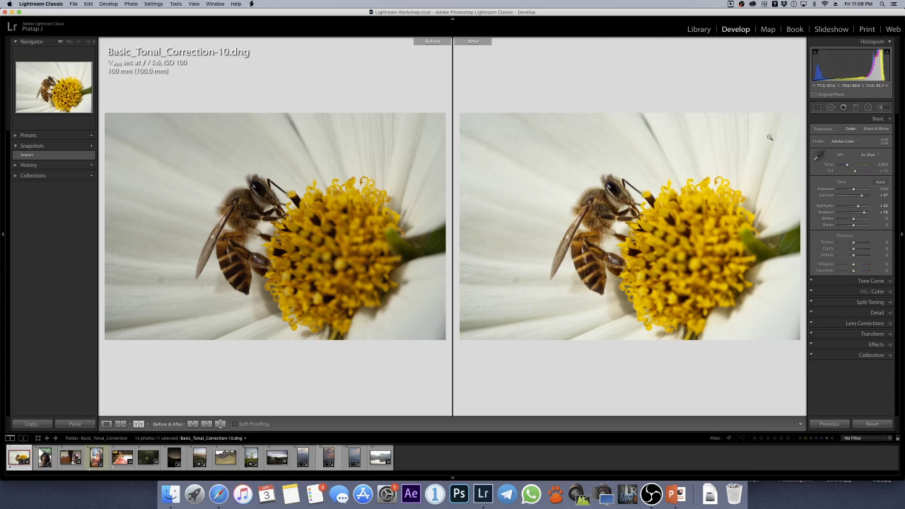
pyautogui.press('g')
pyautogui.doubleClick(502, 106)
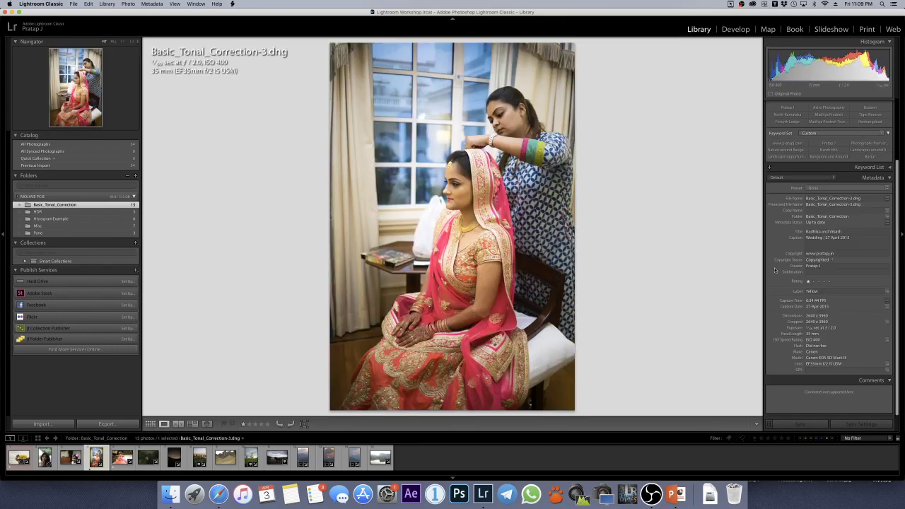
# Reset the bride photo's Develop settings, then undo the reset to keep its original edits.
pyautogui.press('d')
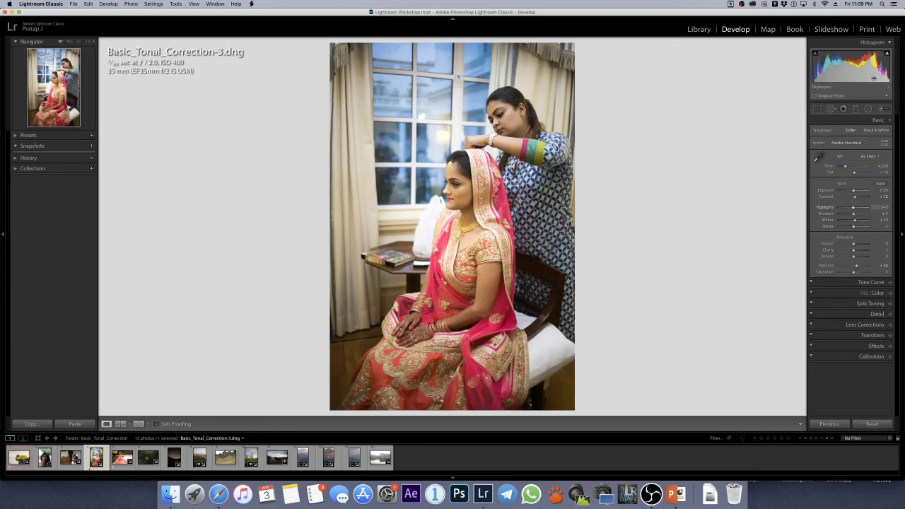
pyautogui.click(870, 424)
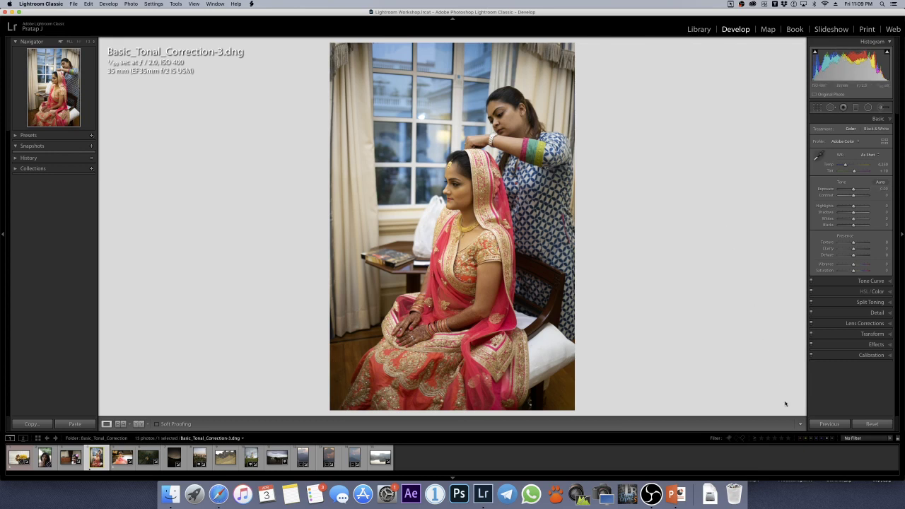
pyautogui.press('super+z')
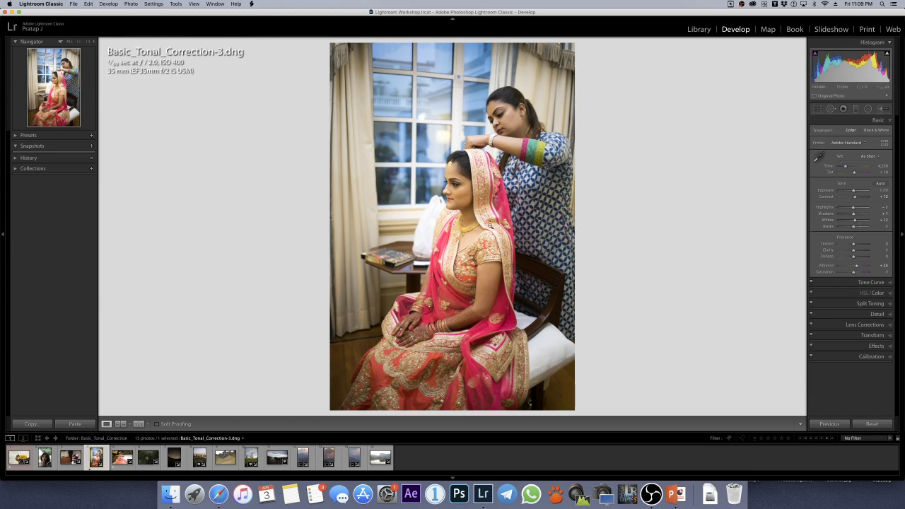
# Open the rocky landscape in Develop and zoom in to inspect the cliff detail.
pyautogui.press('g')
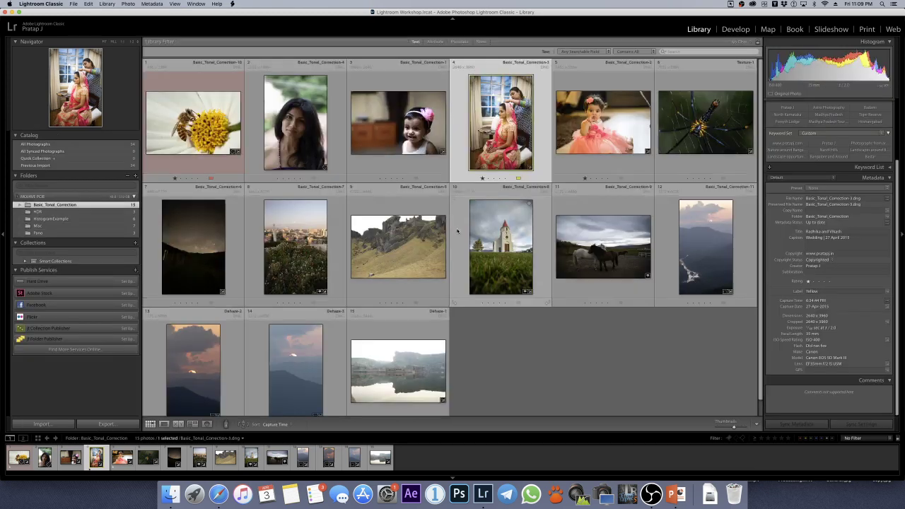
pyautogui.doubleClick(398, 247)
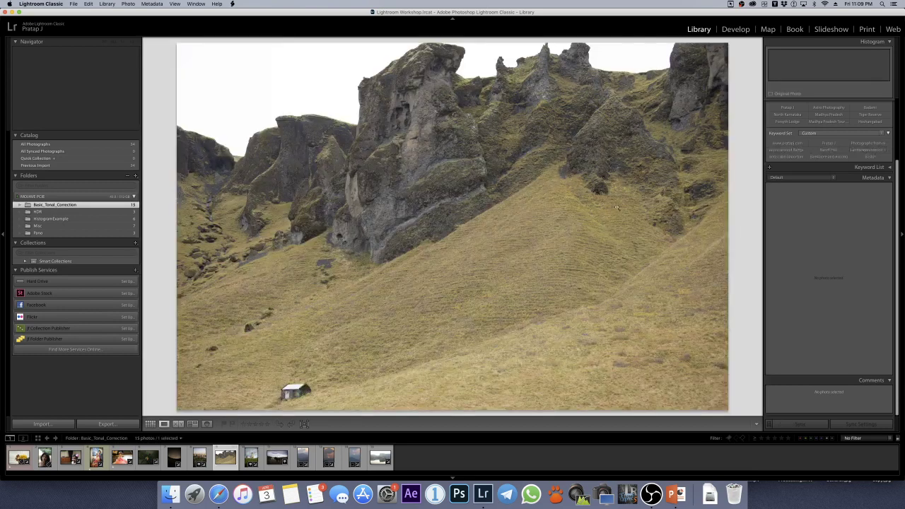
pyautogui.press('d')
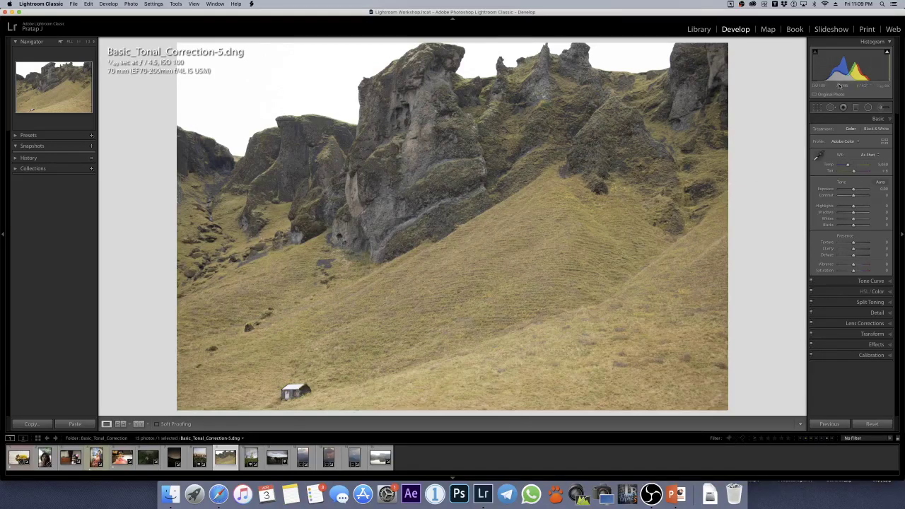
pyautogui.click(318, 83)
pyautogui.moveTo(317, 84); pyautogui.dragTo(155, 234)
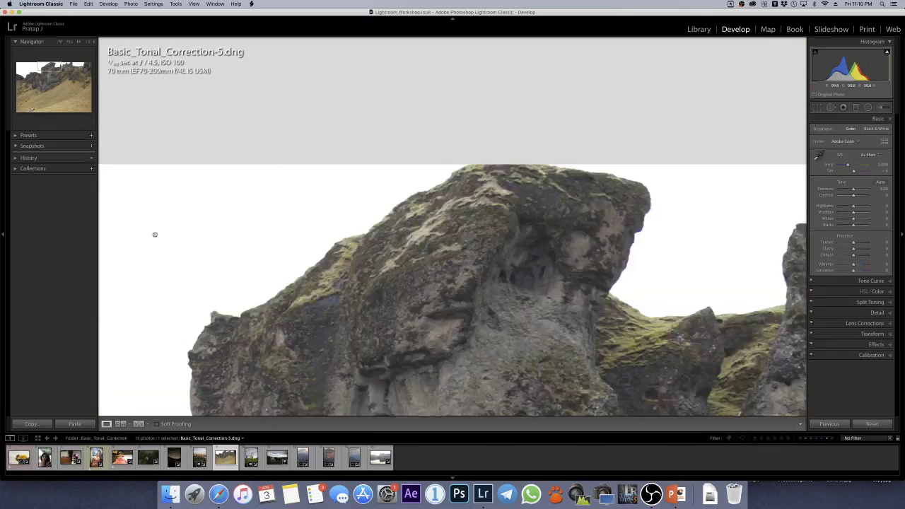
pyautogui.click(155, 234)
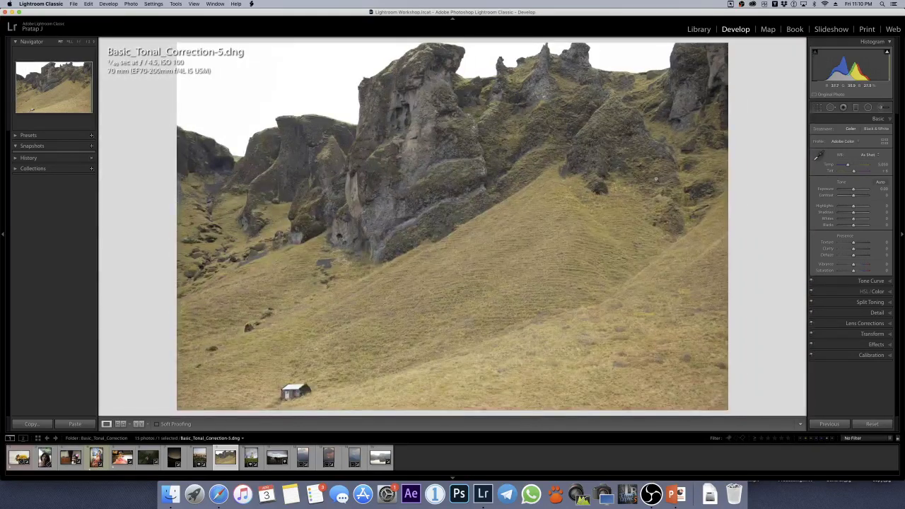
# Lower Highlights to -50, boost Vibrance to +40, and compare before and after.
pyautogui.moveTo(853, 205)
pyautogui.mouseDown()
pyautogui.moveTo(838, 205)
pyautogui.moveTo(869, 200)
pyautogui.mouseUp()
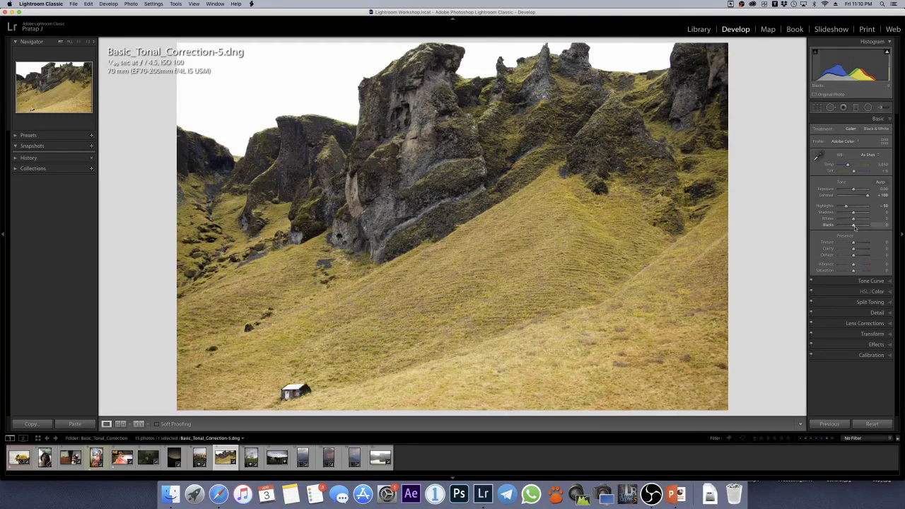
pyautogui.moveTo(853, 264); pyautogui.dragTo(861, 266)
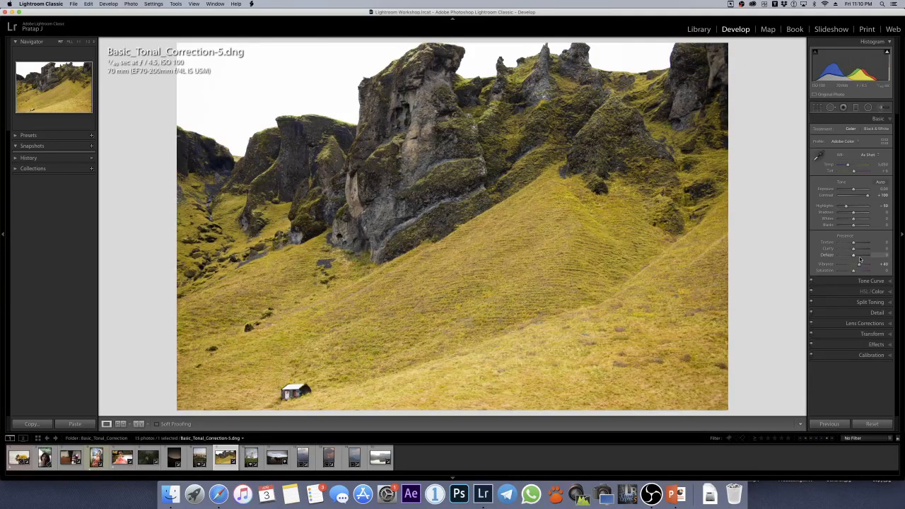
pyautogui.press('y')
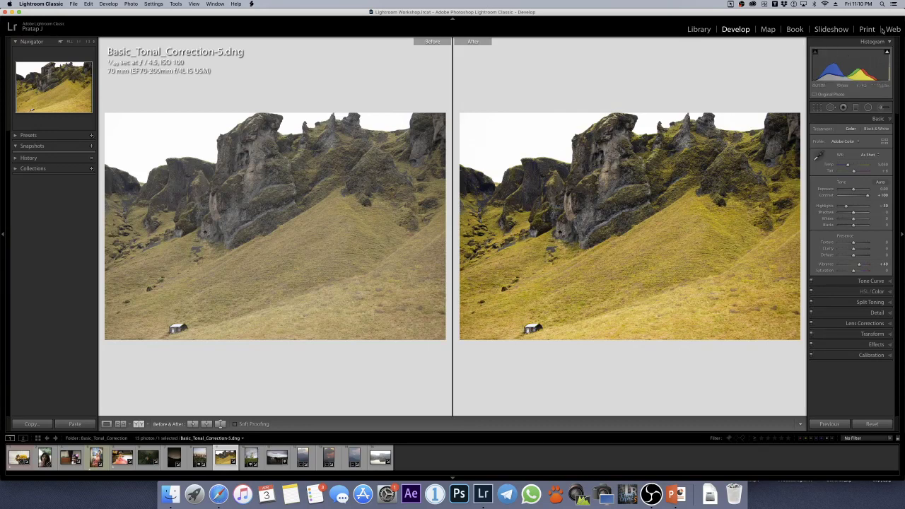
# Deselect all photos, then open HistogramExample-3 large from the HistogramExample folder.
pyautogui.click(698, 29)
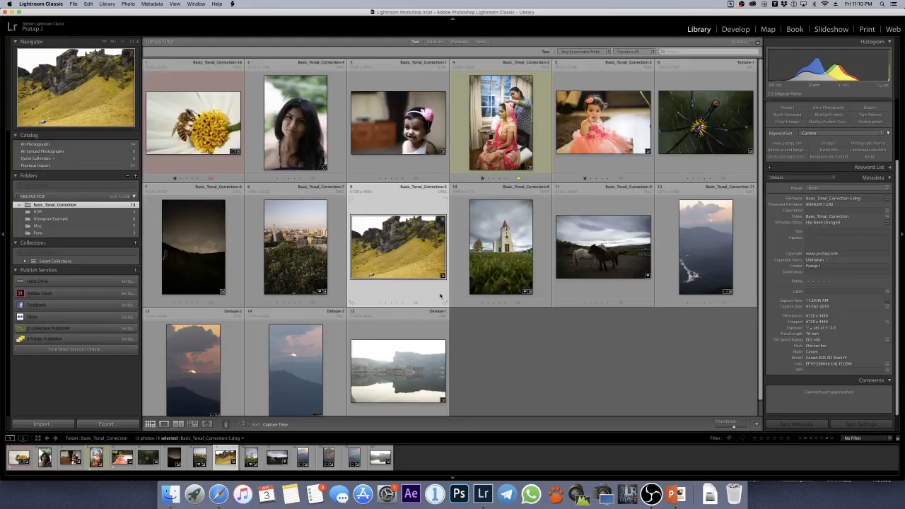
pyautogui.click(567, 366)
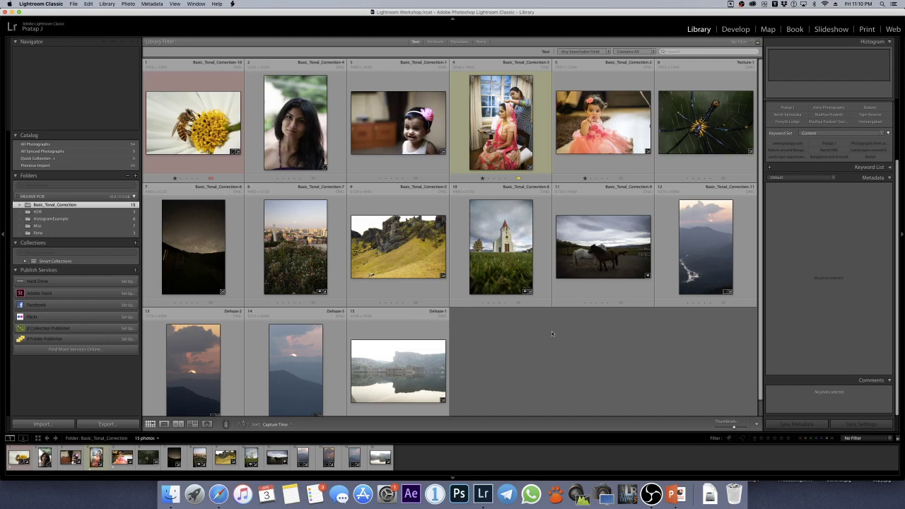
pyautogui.press('d')
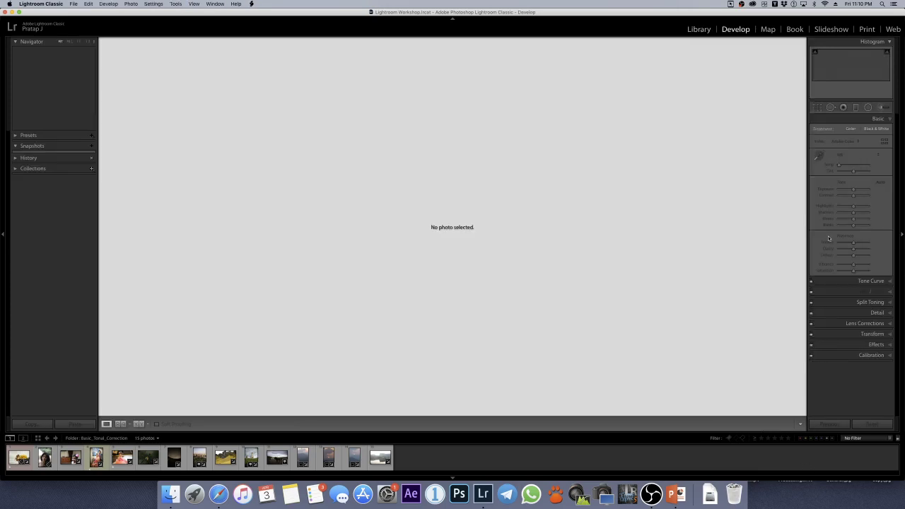
pyautogui.press('g')
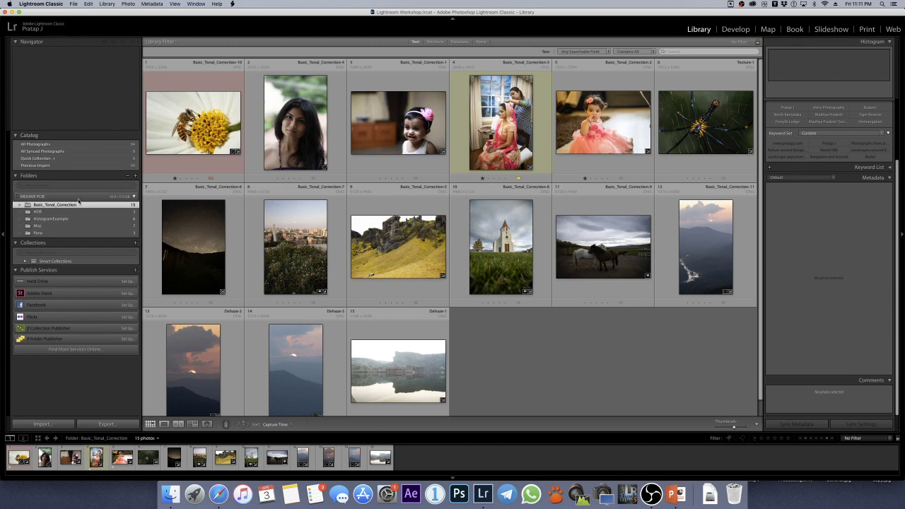
pyautogui.click(78, 218)
pyautogui.doubleClick(603, 124)
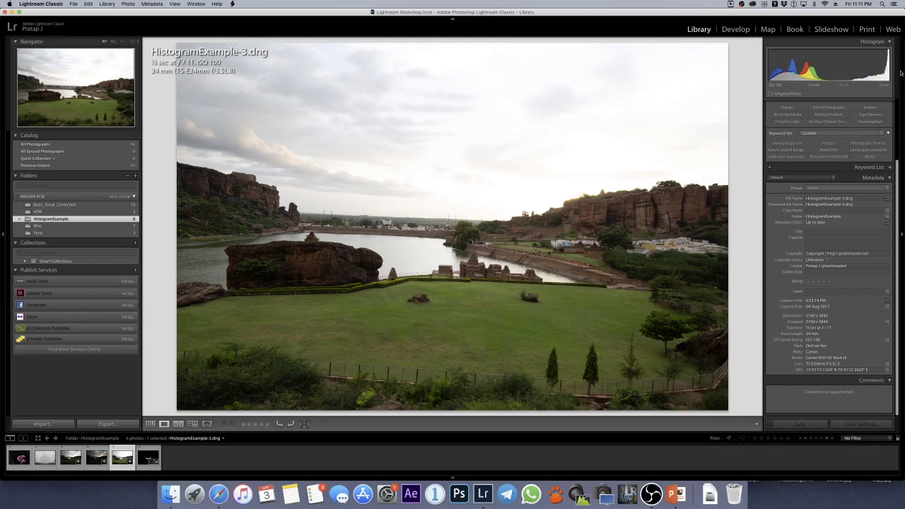
# Toggle the histogram's highlight clipping warning to flash HistogramExample-3's blown sky areas.
pyautogui.press('d')
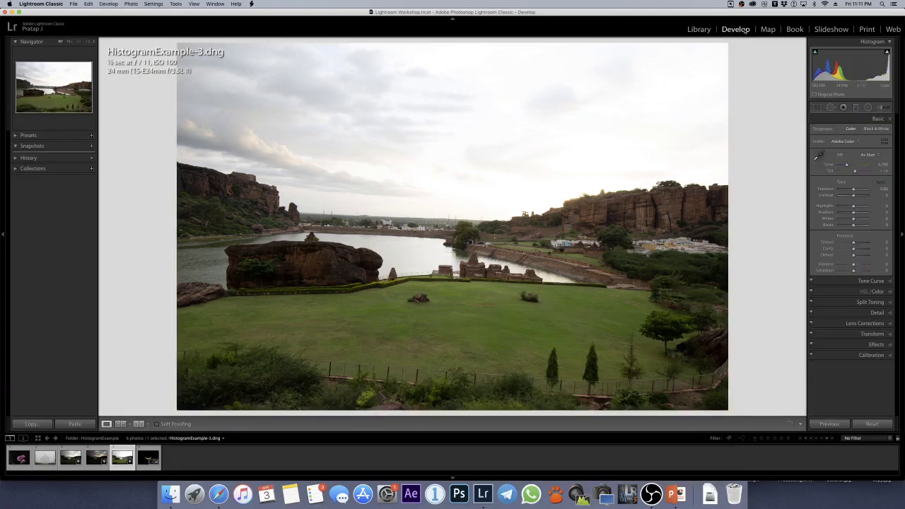
pyautogui.moveTo(887, 53)
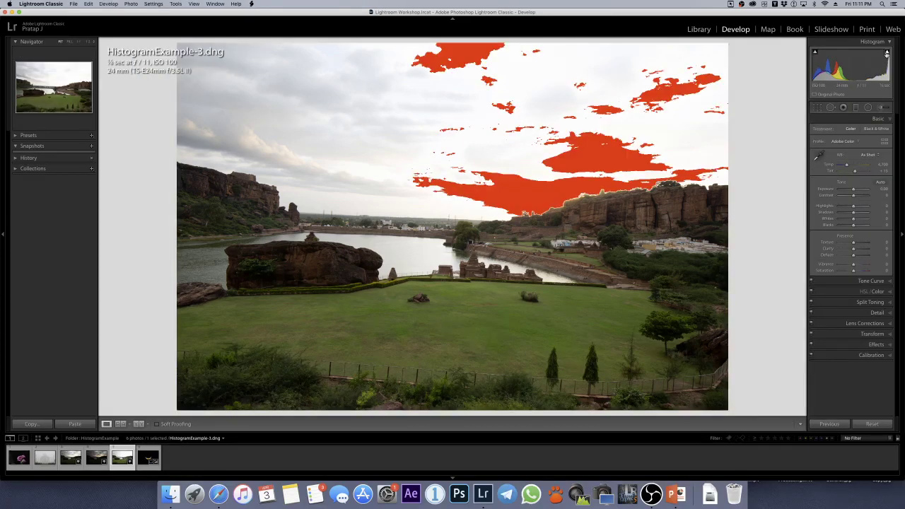
pyautogui.click(886, 53)
pyautogui.click(886, 53)
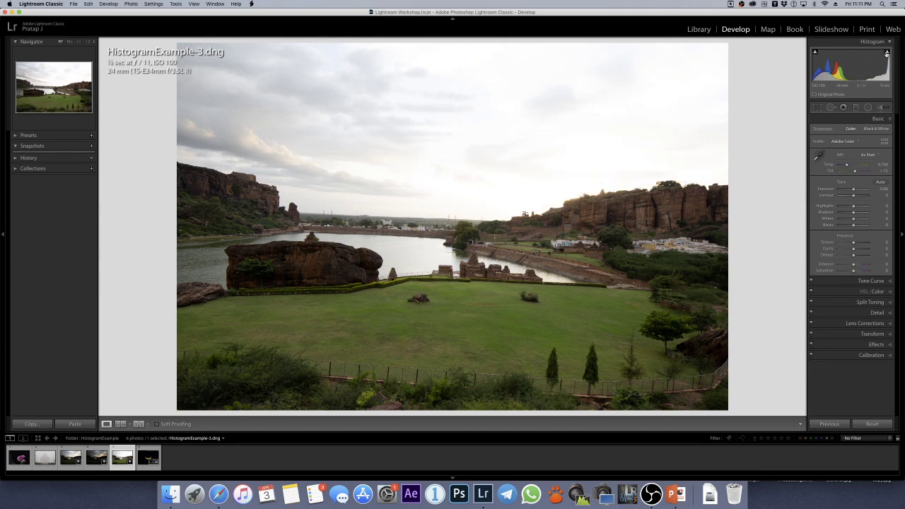
pyautogui.click(887, 54)
pyautogui.click(887, 53)
pyautogui.click(886, 54)
pyautogui.click(887, 54)
pyautogui.click(887, 53)
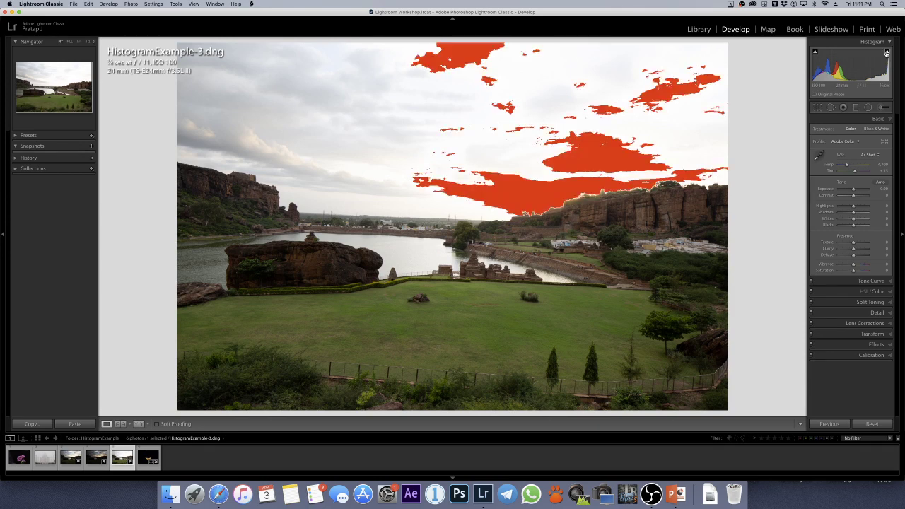
pyautogui.click(886, 54)
pyautogui.click(886, 53)
pyautogui.click(887, 54)
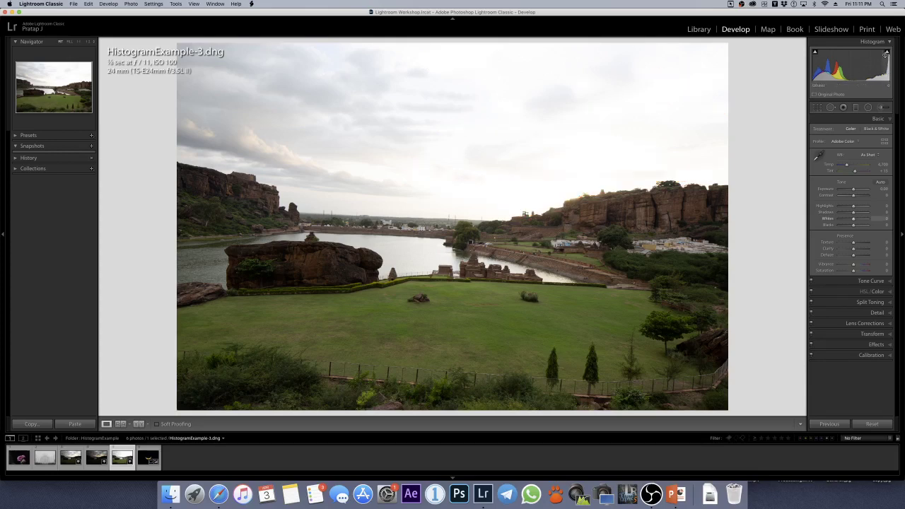
# Open HistogramExample-2 in Develop and turn on clipping warnings with J to check shadows.
pyautogui.press('g')
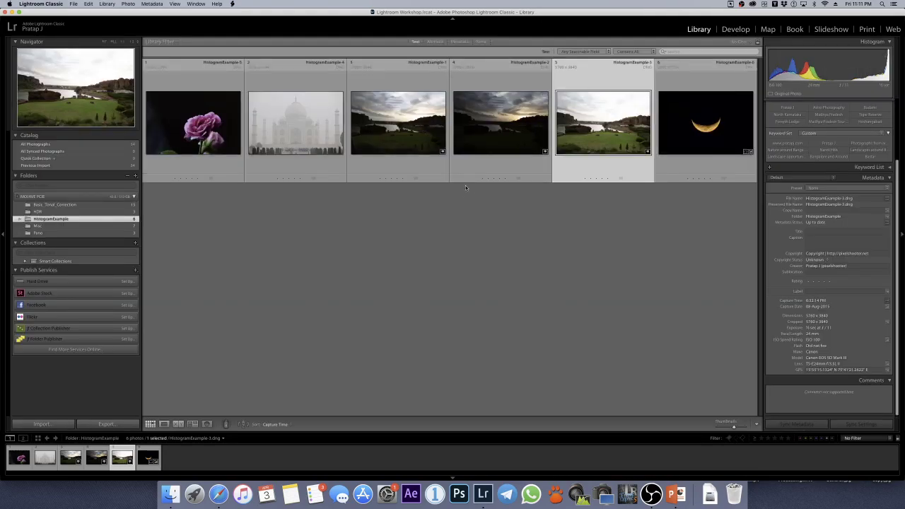
pyautogui.doubleClick(477, 138)
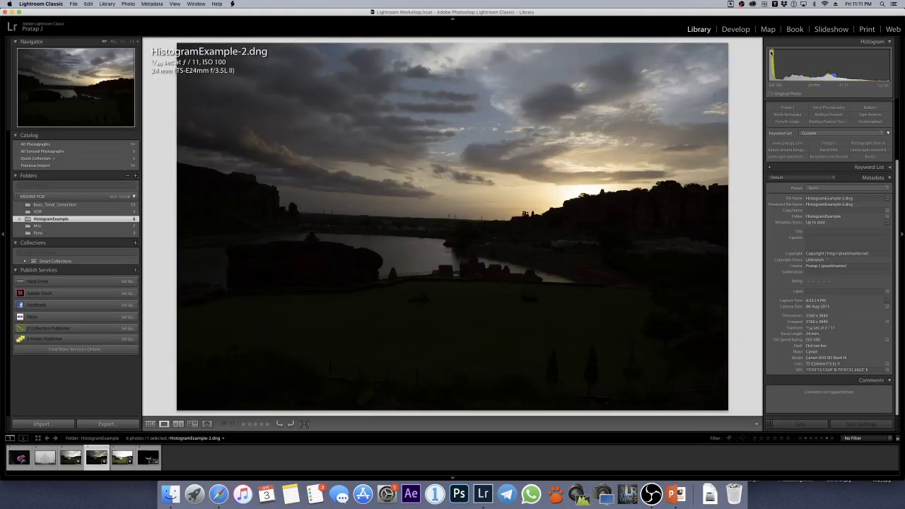
pyautogui.press('d')
pyautogui.press('j')
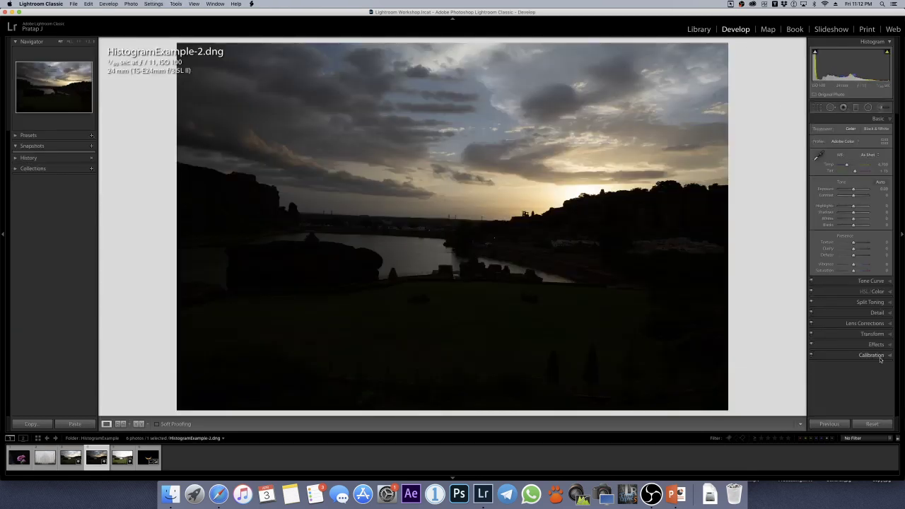
# Peek at Calibration and the Profile list, leaving HistogramExample-2 on Adobe Color.
pyautogui.click(879, 358)
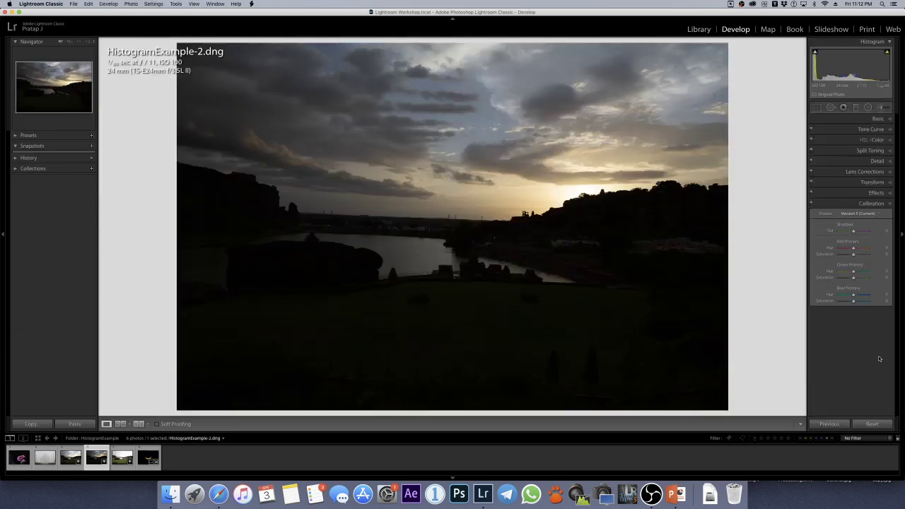
pyautogui.click(871, 204)
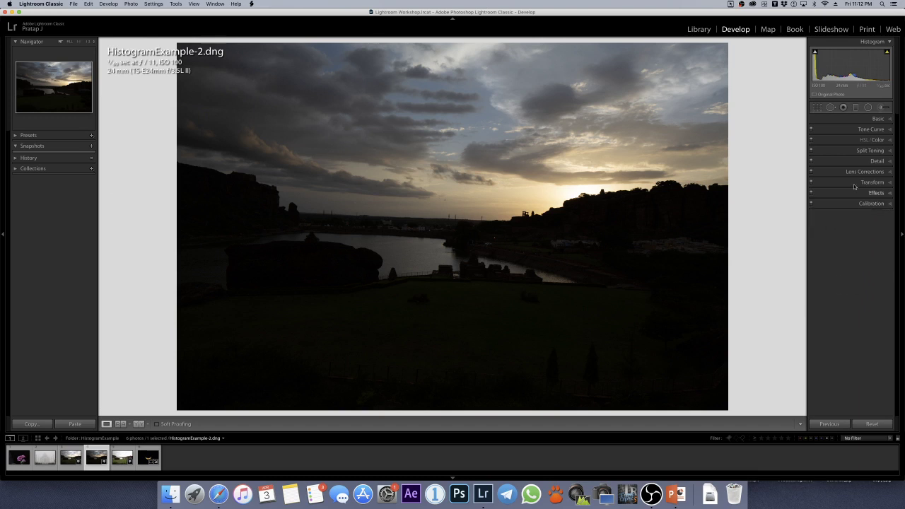
pyautogui.click(877, 119)
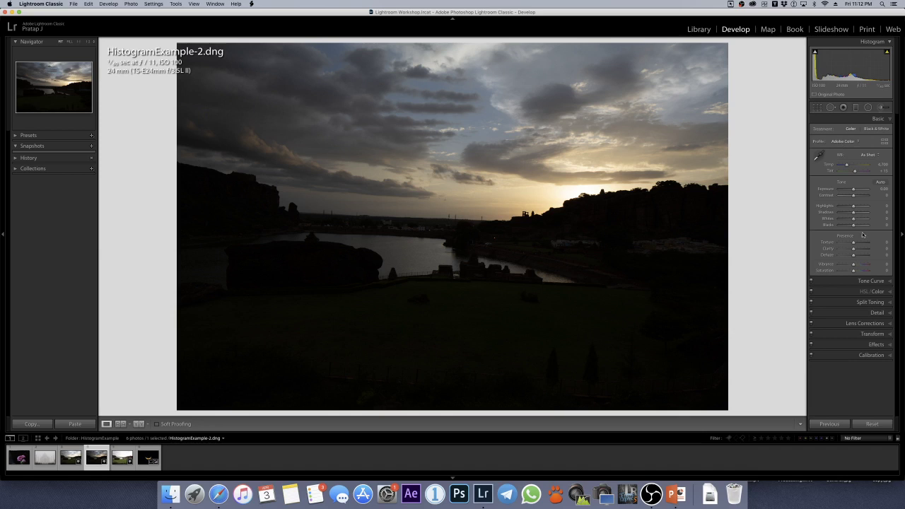
pyautogui.click(845, 141)
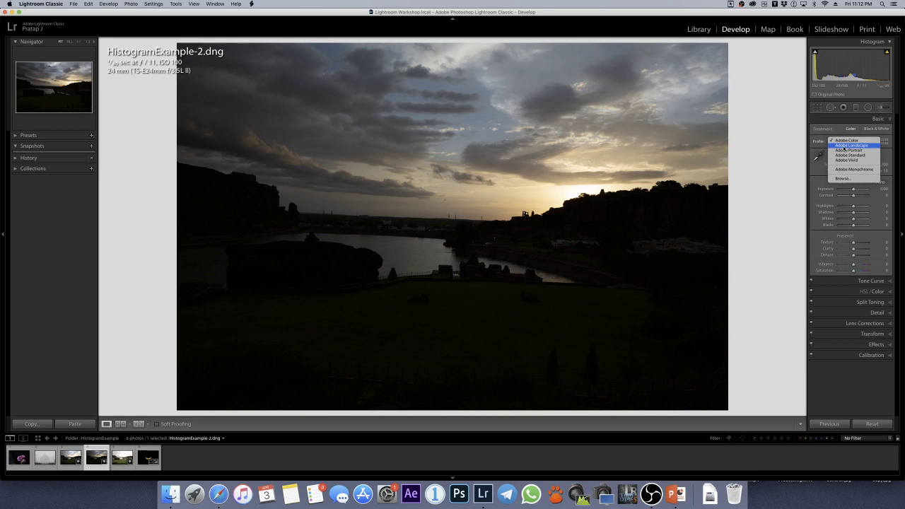
pyautogui.click(746, 207)
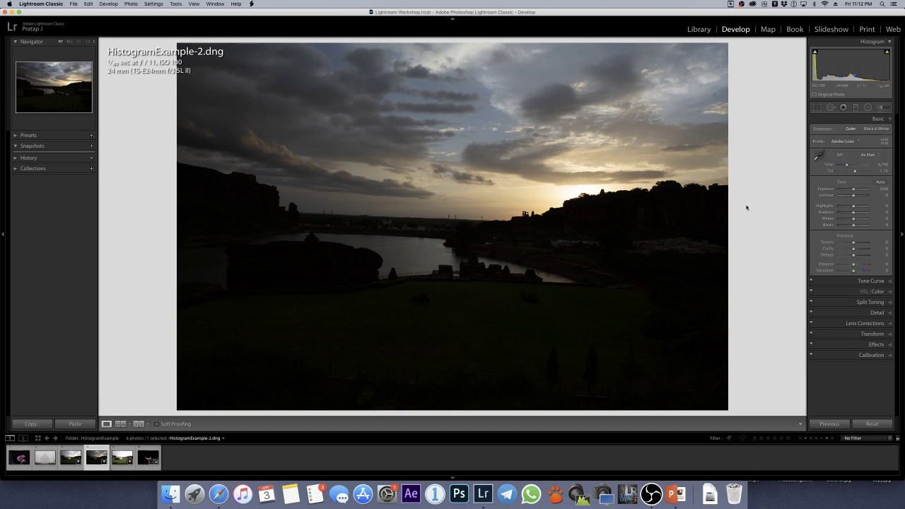
pyautogui.press('g')
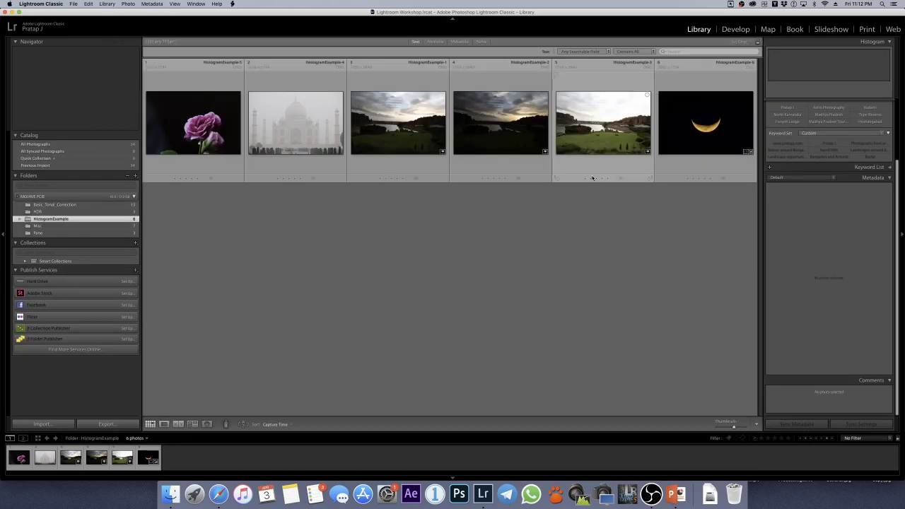
# Open HistogramExample-3 in Develop and zoom to 1:1 on the lawn and temples.
pyautogui.doubleClick(586, 141)
pyautogui.press('d')
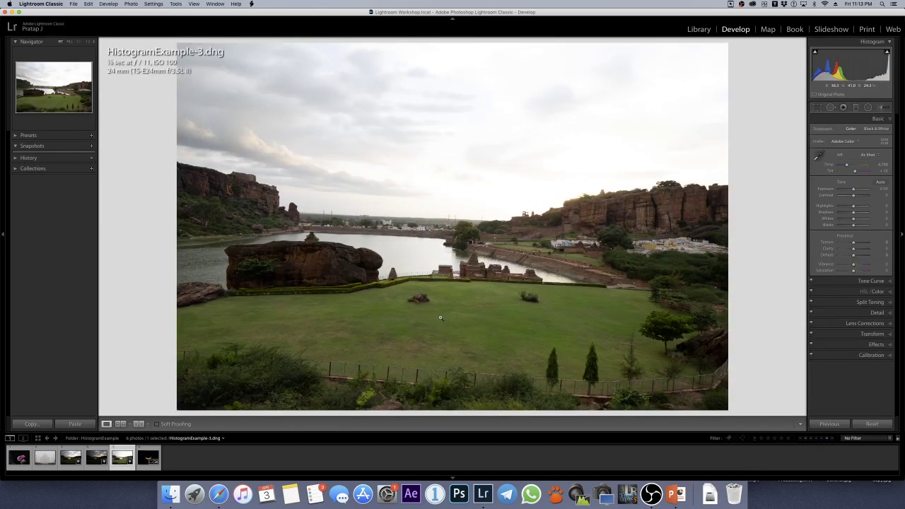
pyautogui.click(449, 317)
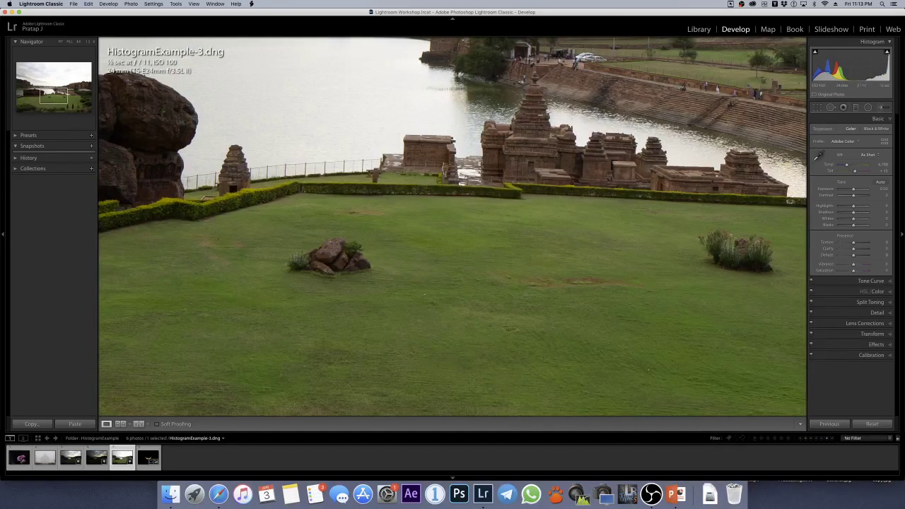
# Try the Adobe Landscape and other profiles, then fit the photo back in view.
pyautogui.click(847, 144)
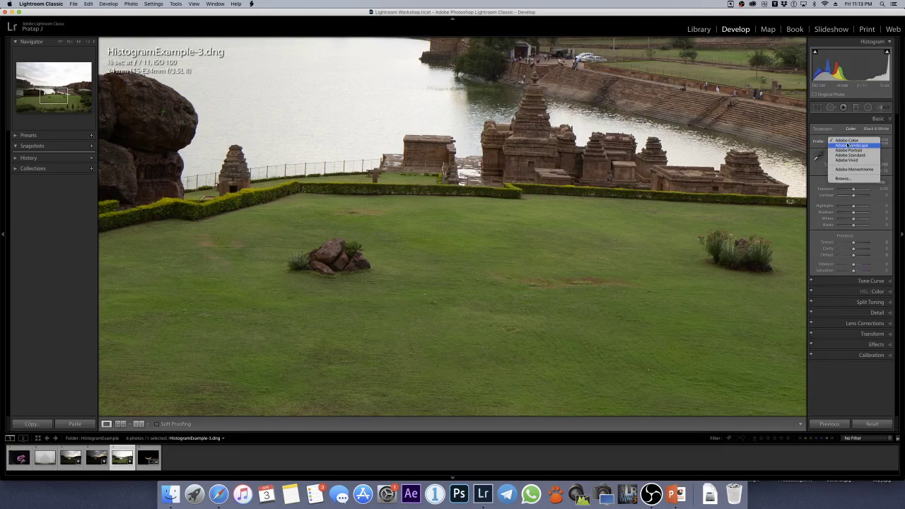
pyautogui.click(848, 145)
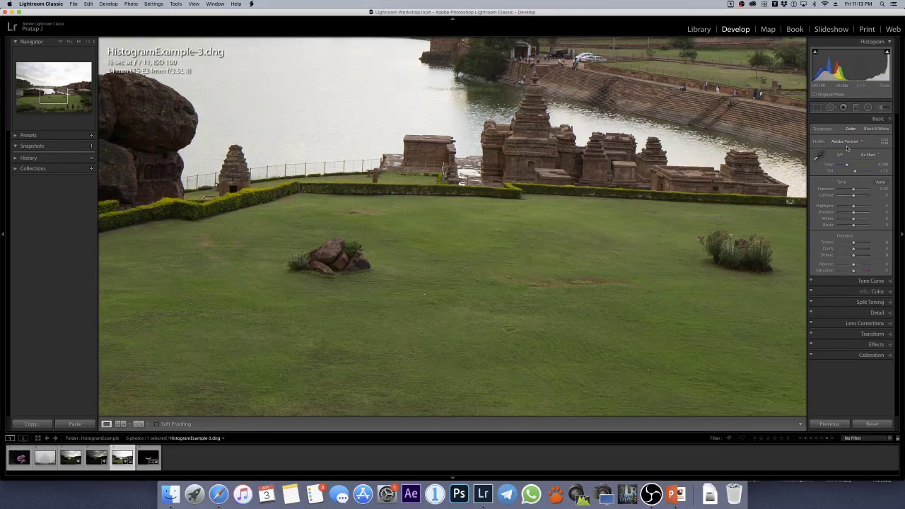
pyautogui.click(844, 142)
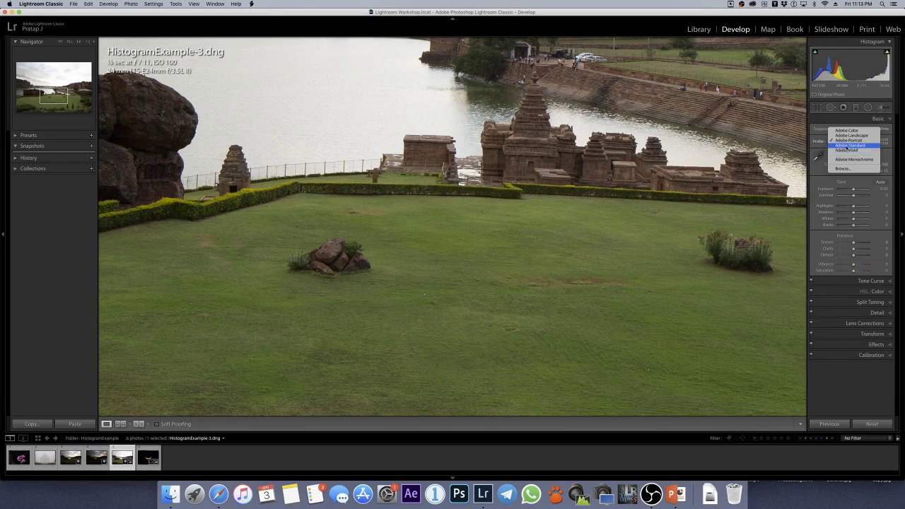
pyautogui.click(845, 148)
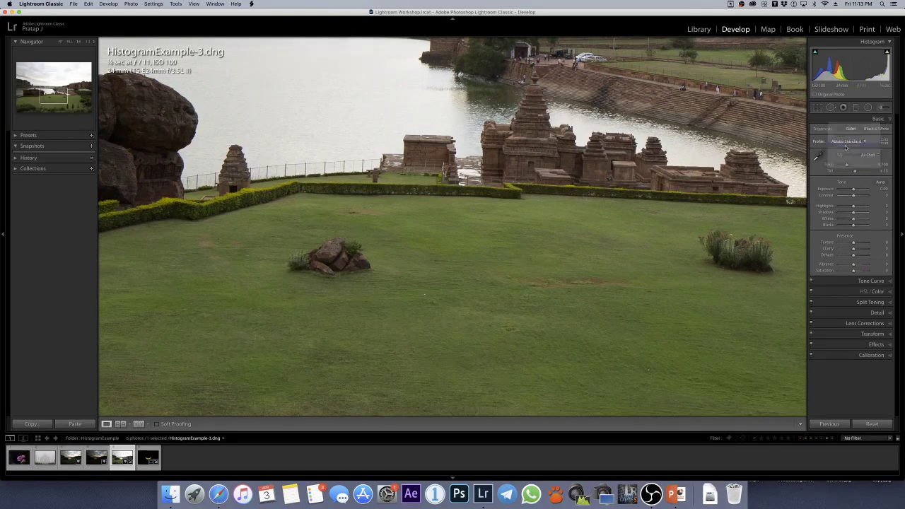
pyautogui.click(845, 147)
pyautogui.click(843, 133)
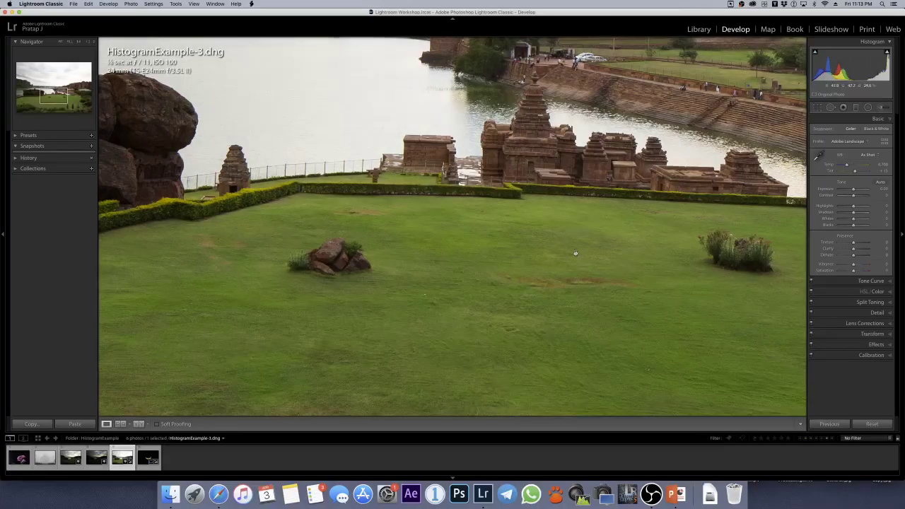
pyautogui.click(575, 253)
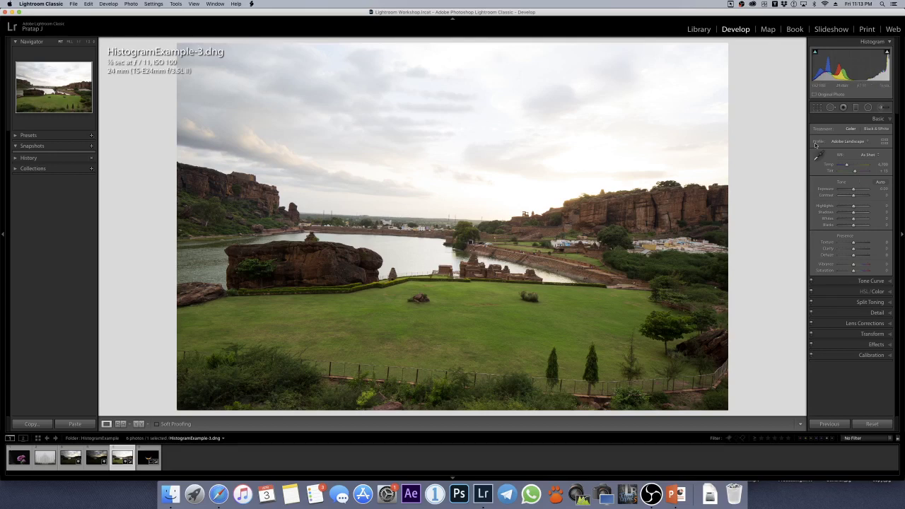
# Try Adobe Standard, then settle on the Adobe Vivid profile.
pyautogui.click(848, 141)
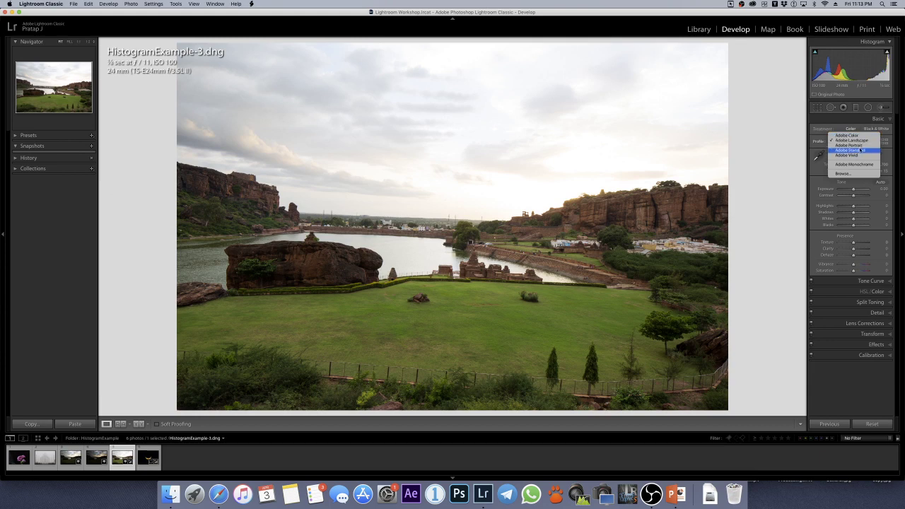
pyautogui.click(860, 150)
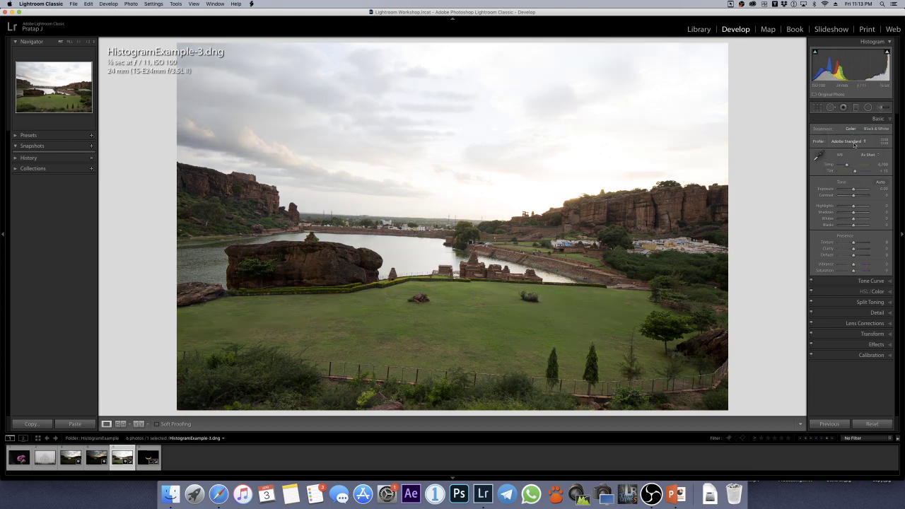
pyautogui.click(854, 143)
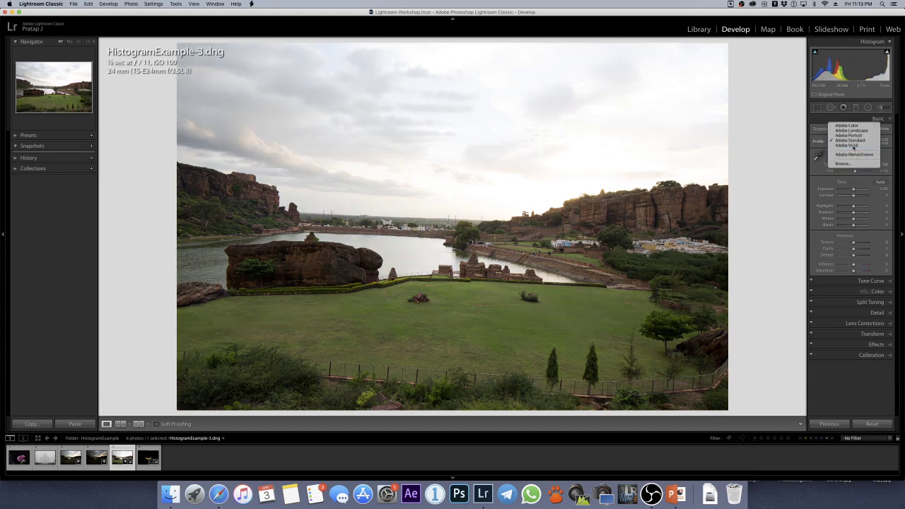
pyautogui.click(853, 147)
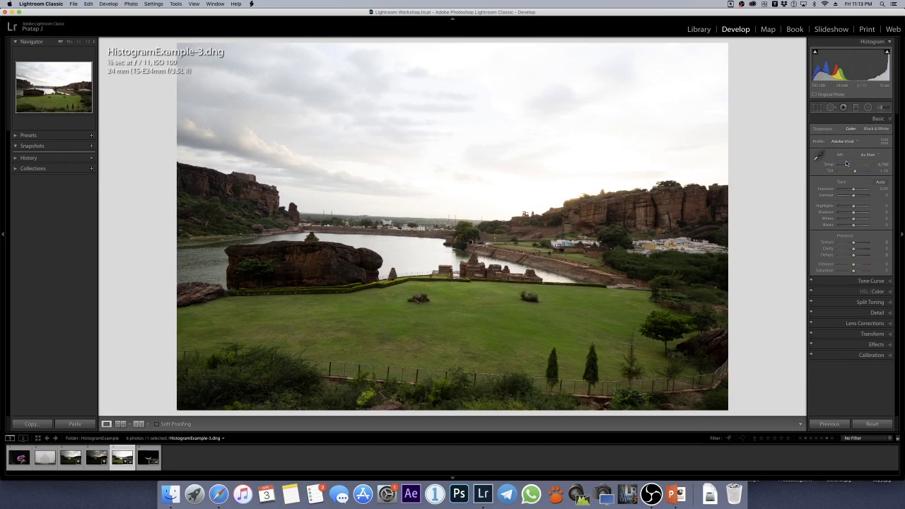
pyautogui.press('g')
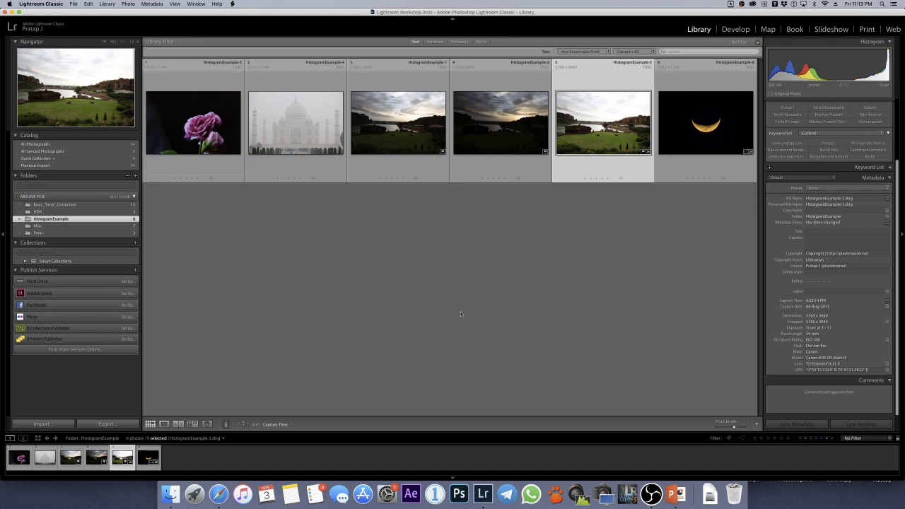
# Open Dehaze-1 from the Basic_Tonal_Correction folder in Develop.
pyautogui.click(55, 204)
pyautogui.click(475, 363)
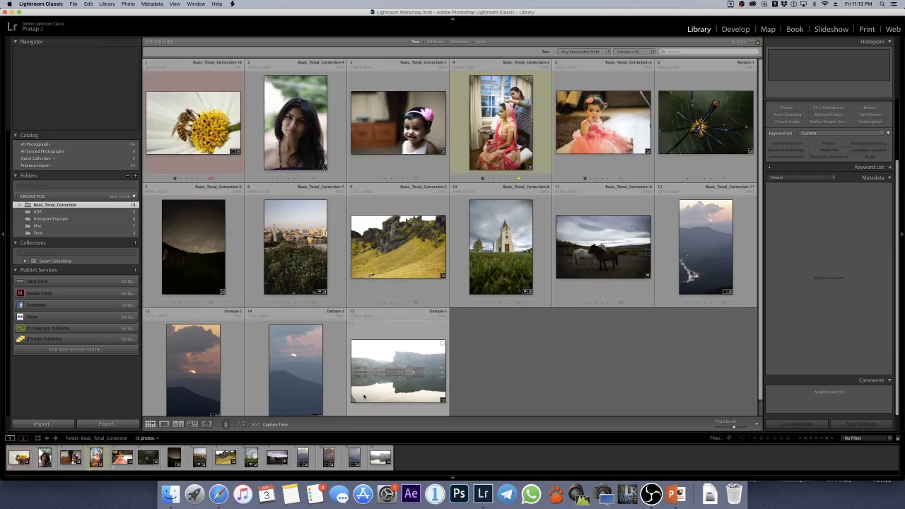
pyautogui.click(364, 397)
pyautogui.press('d')
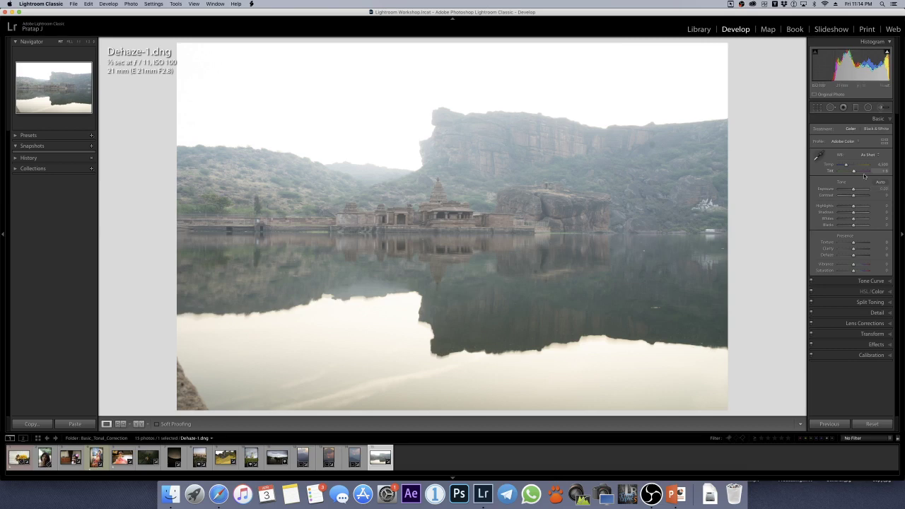
# Lower Highlights to -48 and zoom in to inspect the temple and cliff.
pyautogui.moveTo(853, 205); pyautogui.dragTo(850, 189)
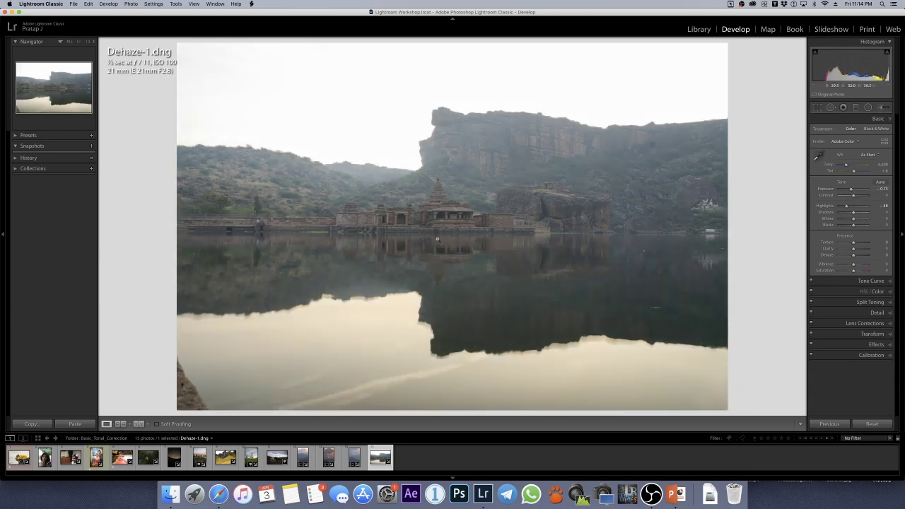
pyautogui.click(444, 206)
pyautogui.moveTo(440, 200); pyautogui.dragTo(485, 250)
pyautogui.click(485, 251)
# Raise Dehaze, set Contrast to -46, then dial Dehaze back down for a hazier look.
pyautogui.moveTo(853, 255); pyautogui.dragTo(858, 255)
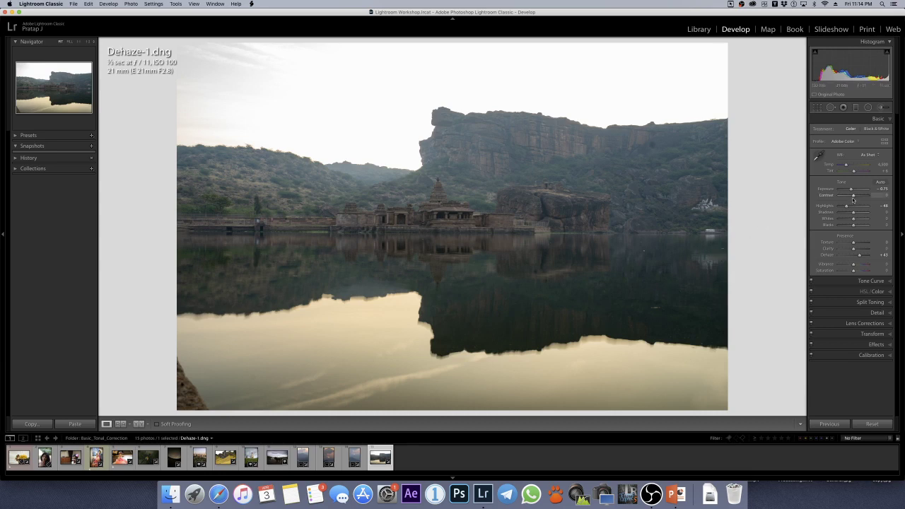
pyautogui.moveTo(851, 198); pyautogui.dragTo(845, 200)
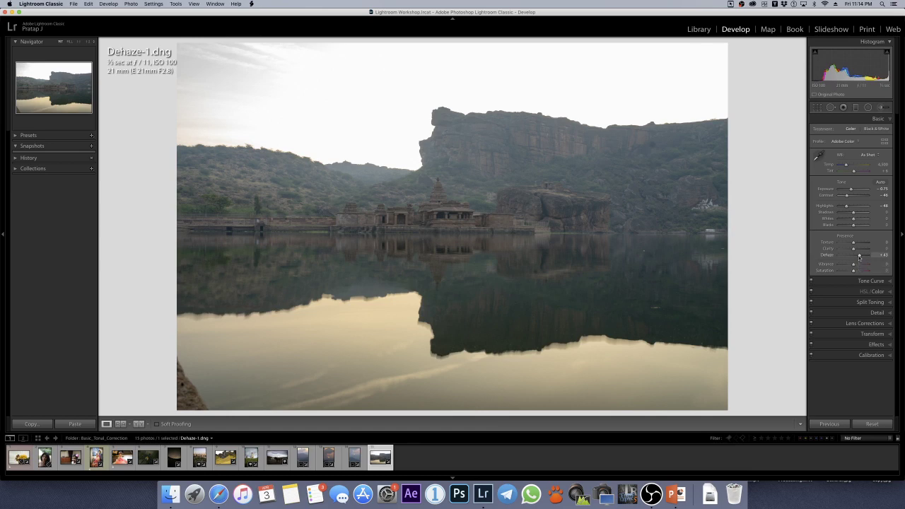
pyautogui.moveTo(859, 257); pyautogui.dragTo(862, 262)
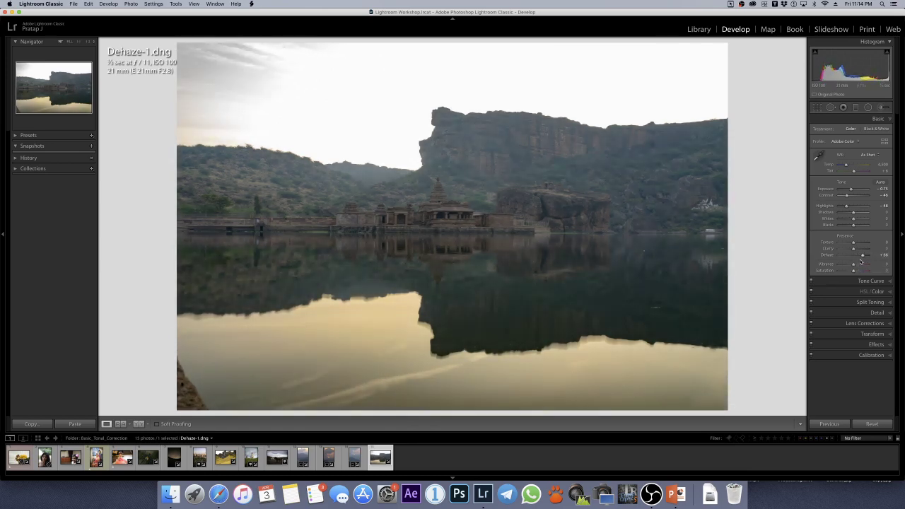
pyautogui.moveTo(861, 256); pyautogui.dragTo(856, 256)
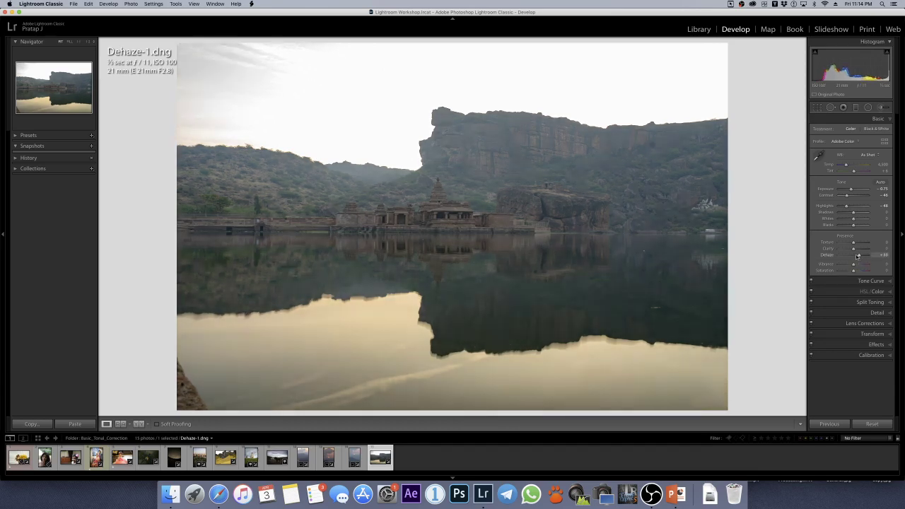
# Give the night-sky photo Dehaze +67, Highlights +24, Whites +9 and Shadows +100, then return to the grid.
pyautogui.press('g')
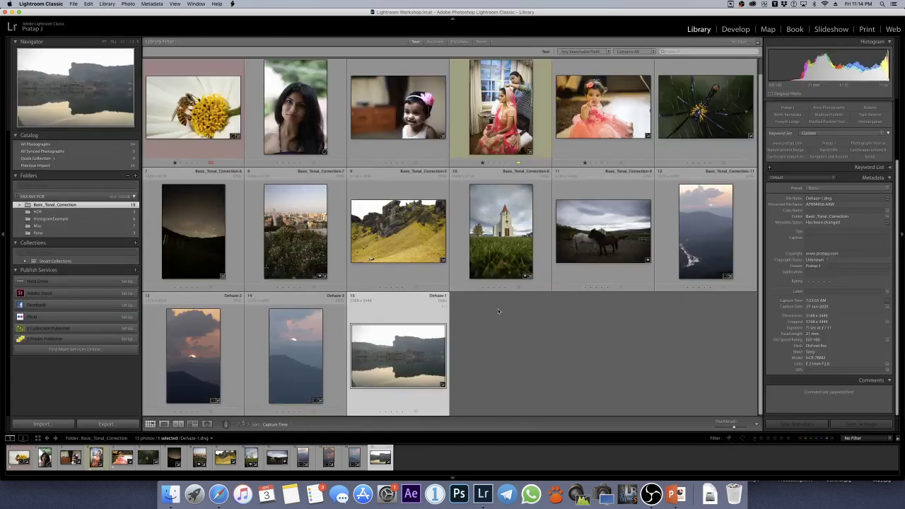
pyautogui.doubleClick(203, 222)
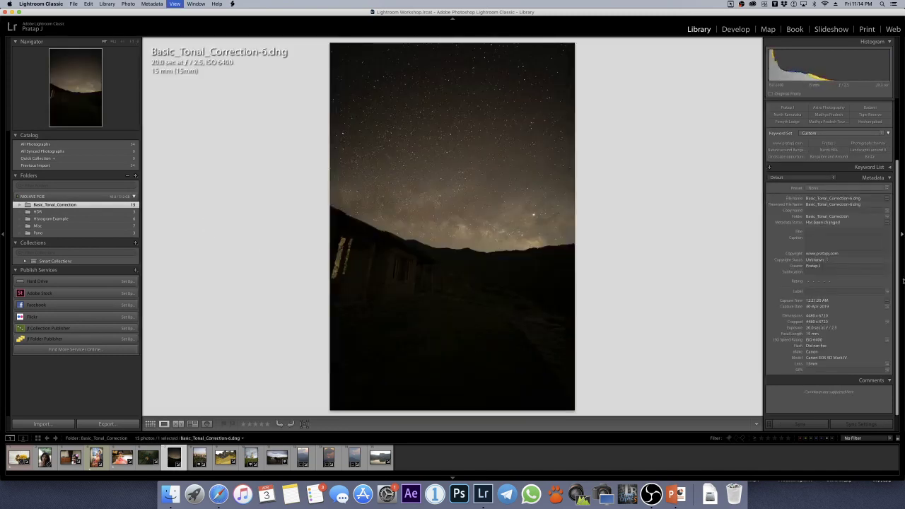
pyautogui.press('d')
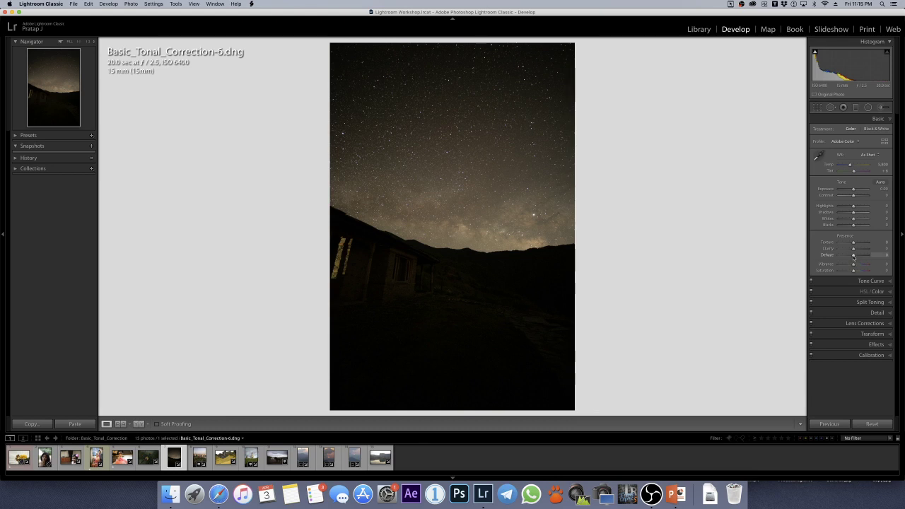
pyautogui.moveTo(853, 257); pyautogui.dragTo(863, 260)
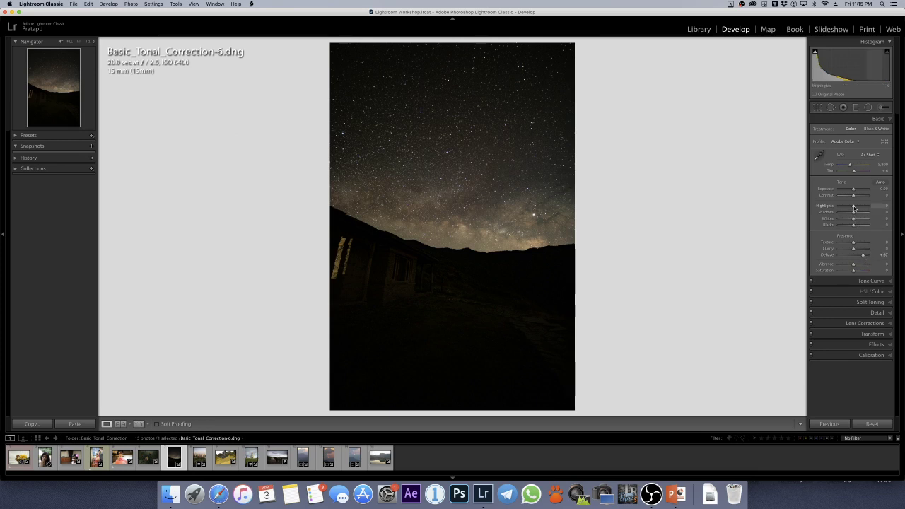
pyautogui.moveTo(854, 208)
pyautogui.mouseDown()
pyautogui.moveTo(864, 208)
pyautogui.moveTo(857, 221)
pyautogui.mouseUp()
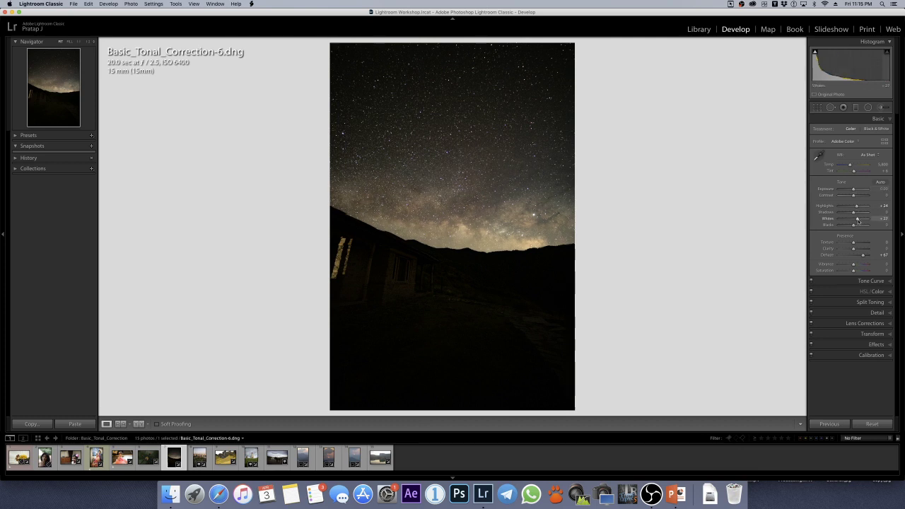
pyautogui.moveTo(857, 220); pyautogui.dragTo(854, 220)
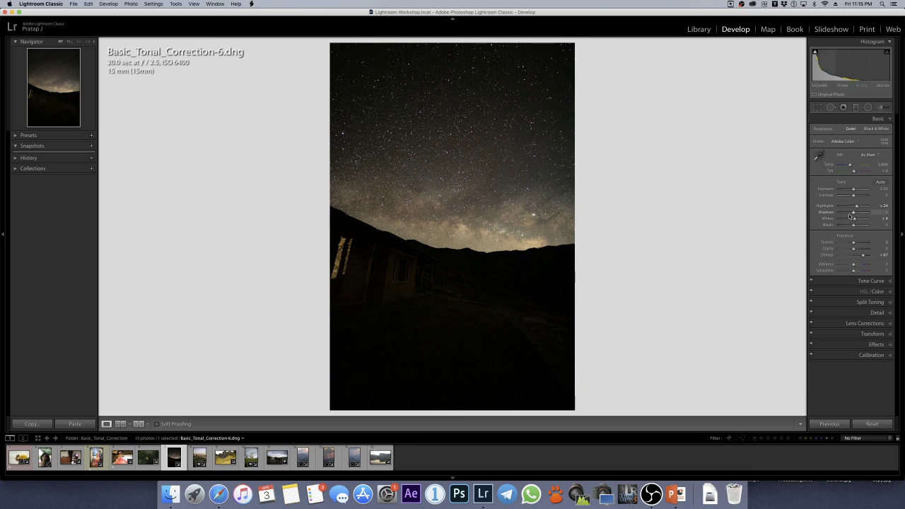
pyautogui.moveTo(853, 212); pyautogui.dragTo(869, 212)
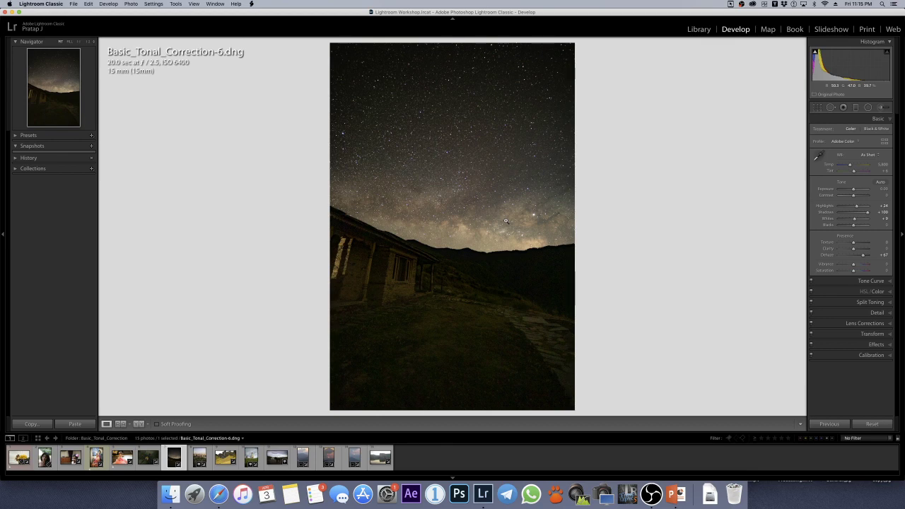
pyautogui.press('g')
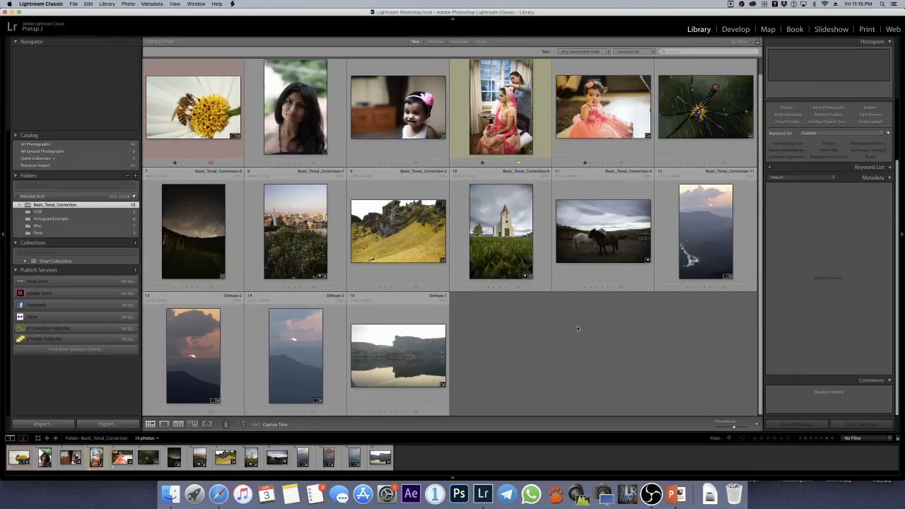
# Open the spider photo in Develop, reset its adjustments, and inspect the web at 1:1.
pyautogui.scroll(2, 585, 345)
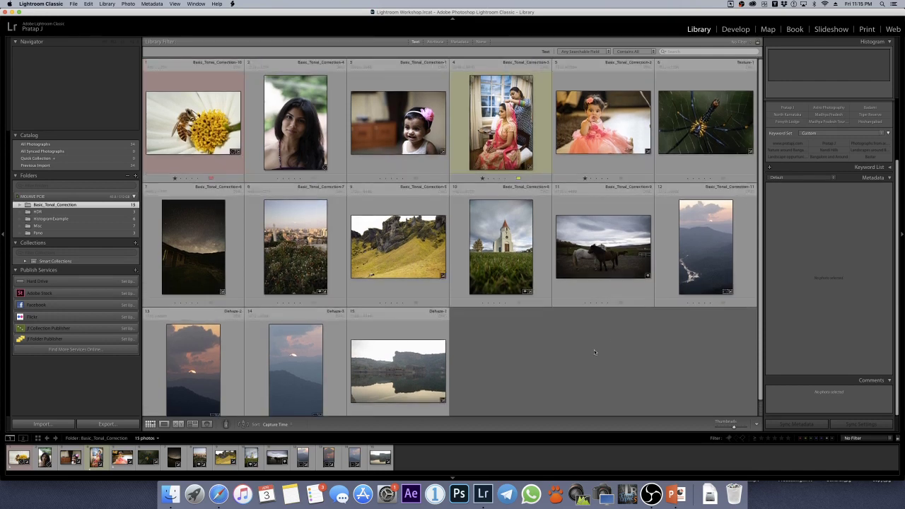
pyautogui.doubleClick(715, 127)
pyautogui.press('super+i')
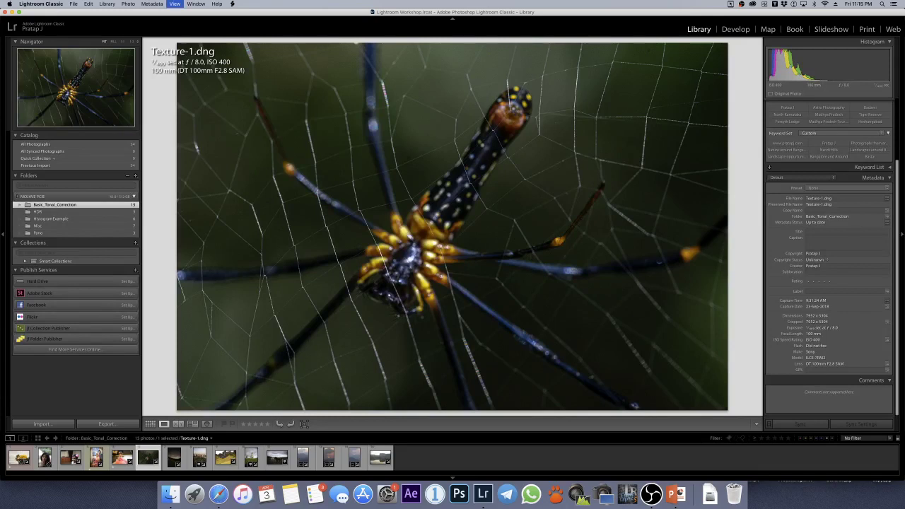
pyautogui.press('d')
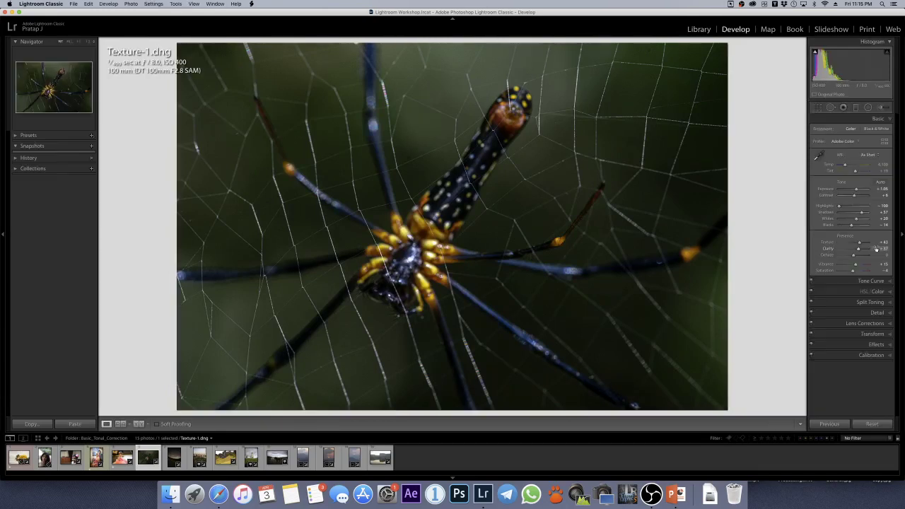
pyautogui.click(873, 424)
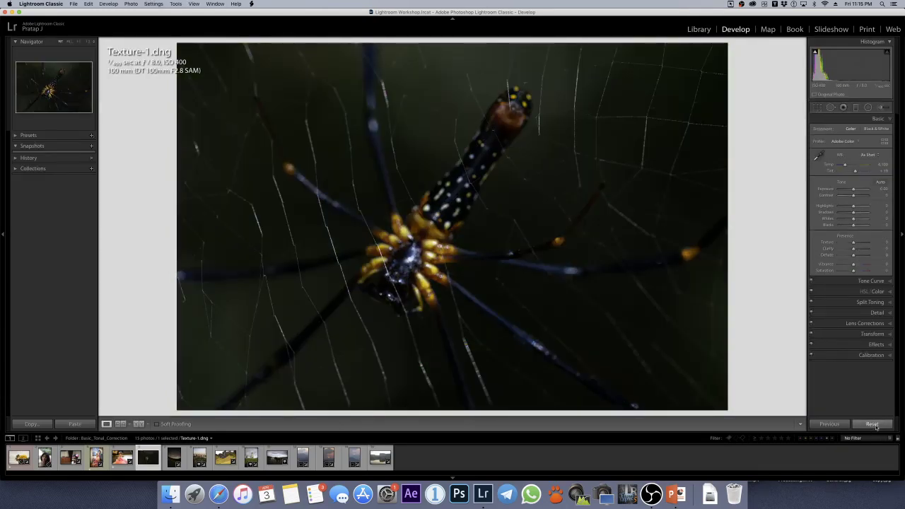
pyautogui.click(344, 153)
pyautogui.moveTo(382, 255); pyautogui.dragTo(413, 269)
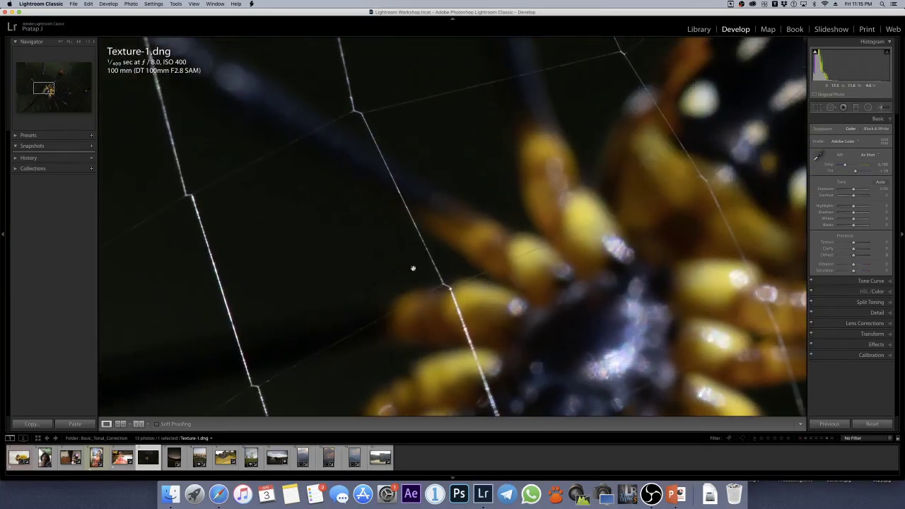
pyautogui.click(405, 213)
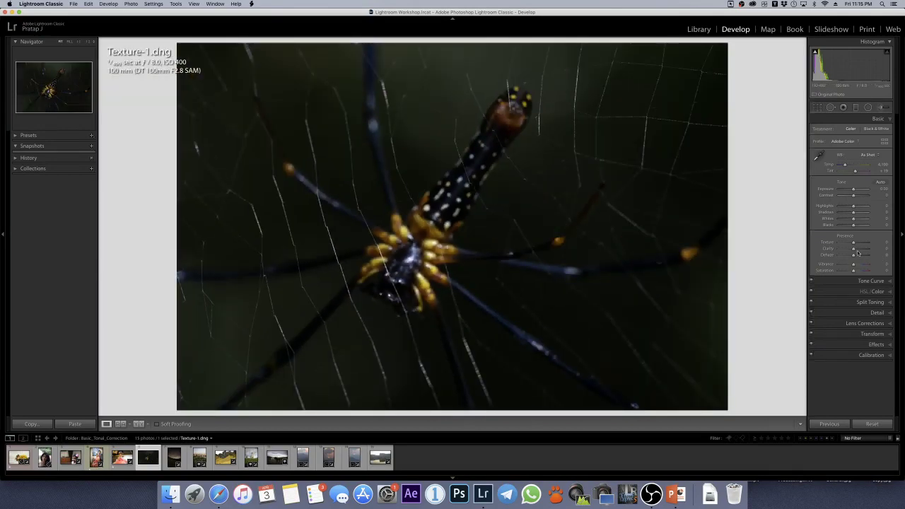
# Try Texture up and down, then push Clarity to +100 and back to 0, comparing before/after.
pyautogui.moveTo(853, 242); pyautogui.dragTo(893, 247)
pyautogui.moveTo(867, 241); pyautogui.dragTo(843, 241)
pyautogui.press('super+z')
pyautogui.press('super+z')
pyautogui.moveTo(852, 250); pyautogui.dragTo(869, 253)
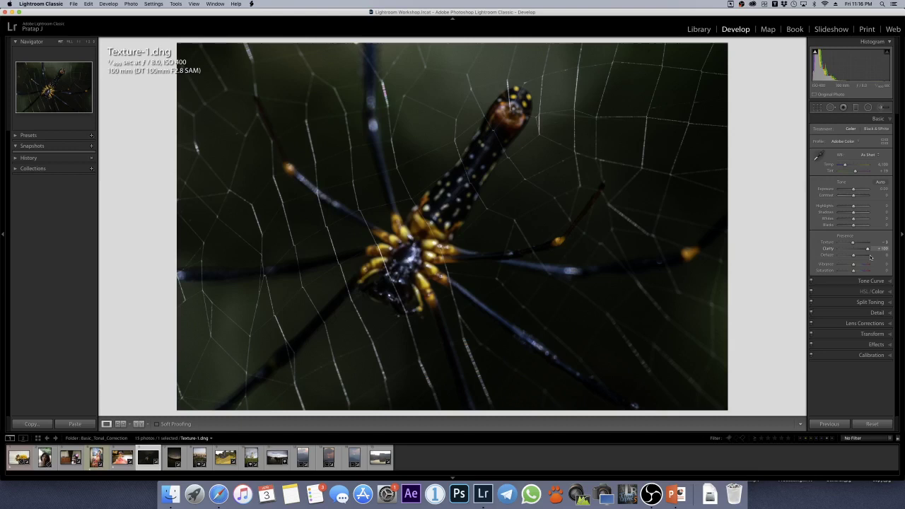
pyautogui.press('\\')
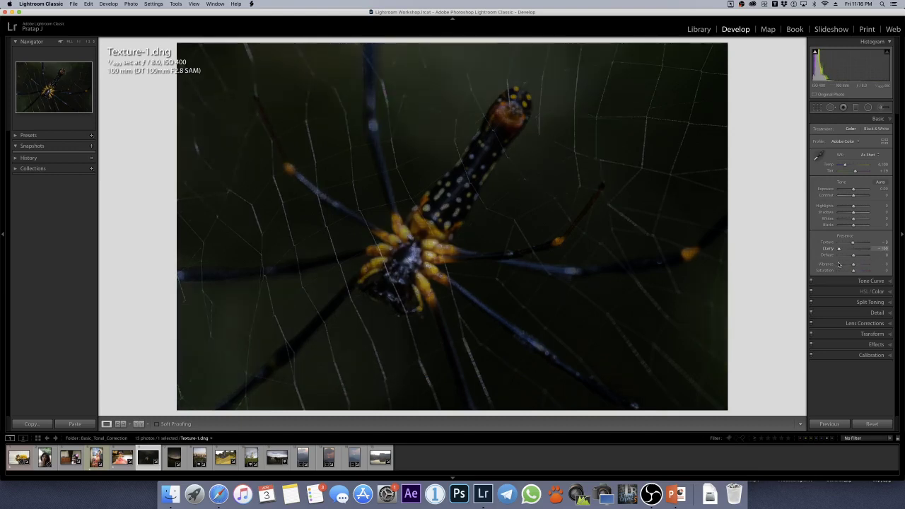
pyautogui.press('\\')
pyautogui.press('\\')
pyautogui.press('\\')
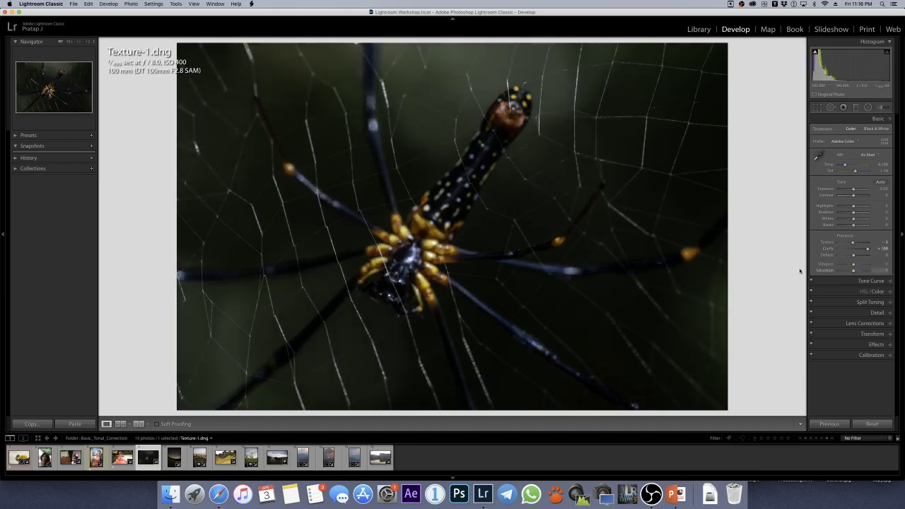
pyautogui.moveTo(867, 249)
pyautogui.mouseDown()
pyautogui.moveTo(850, 251)
pyautogui.moveTo(878, 257)
pyautogui.moveTo(852, 258)
pyautogui.mouseUp()
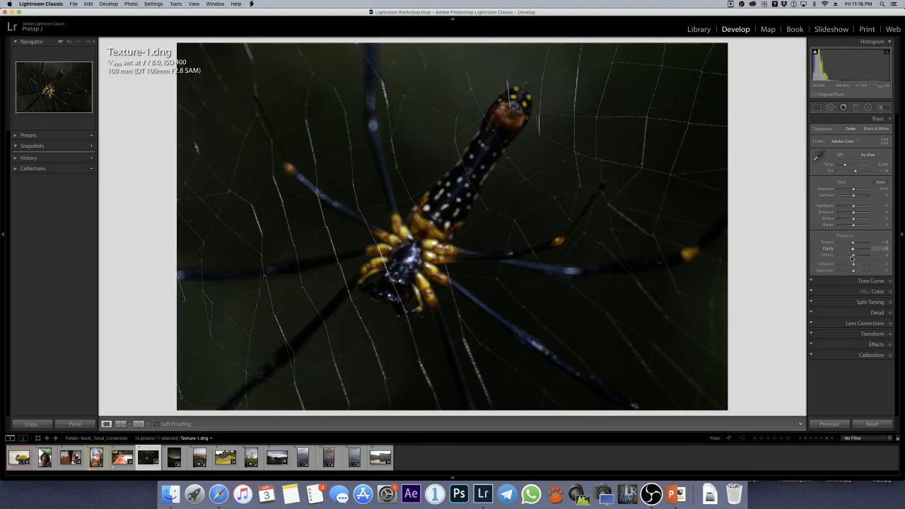
pyautogui.press('g')
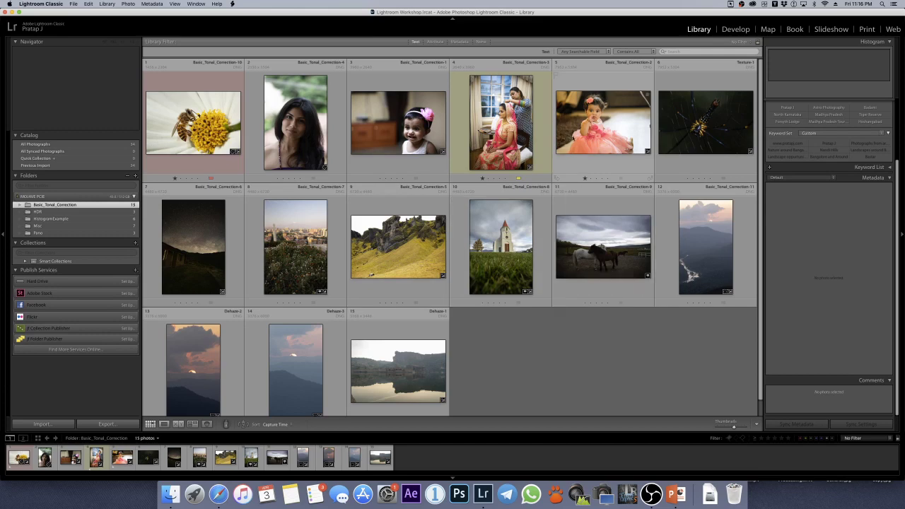
# Open the church photo in Develop, try Texture at +100, then reset it to 0.
pyautogui.doubleClick(512, 250)
pyautogui.moveTo(472, 171); pyautogui.dragTo(484, 271)
pyautogui.press('d')
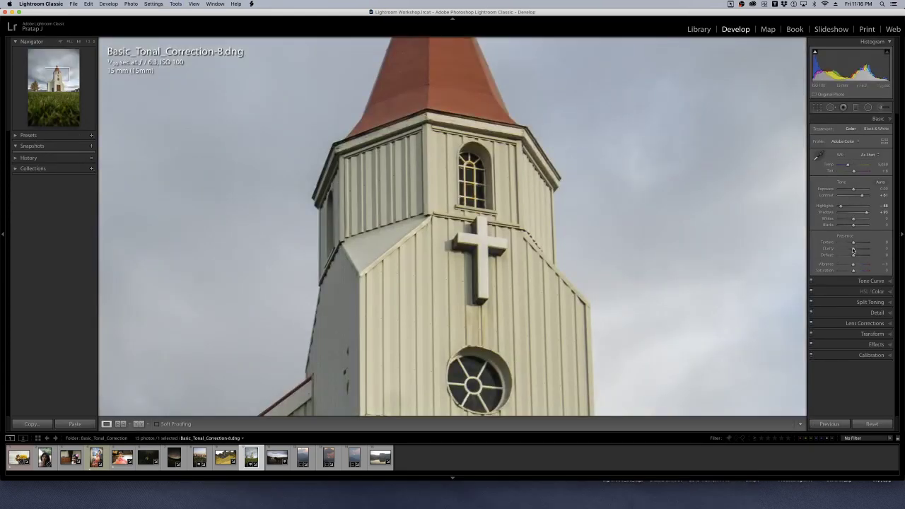
pyautogui.moveTo(853, 242); pyautogui.dragTo(867, 255)
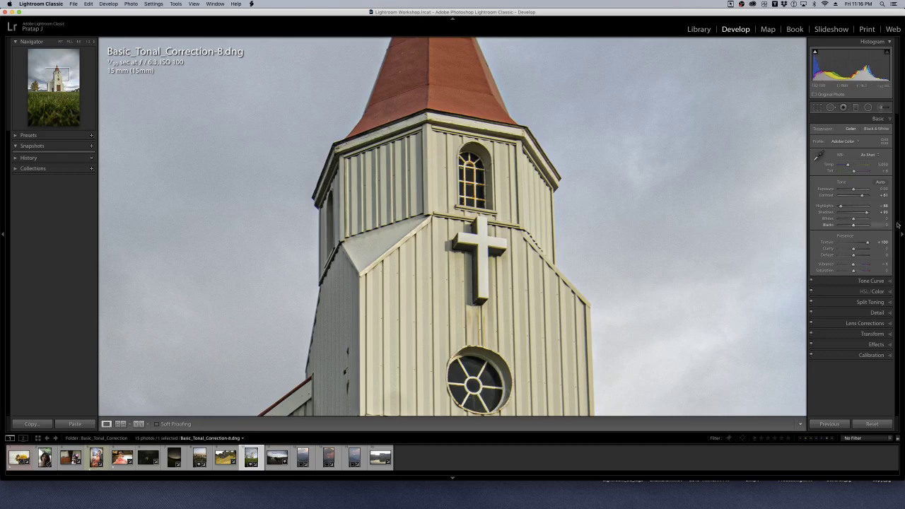
pyautogui.doubleClick(868, 242)
# Test Clarity near +100 while zooming around the church, then reset Texture and Clarity to 0.
pyautogui.moveTo(859, 252); pyautogui.dragTo(876, 254)
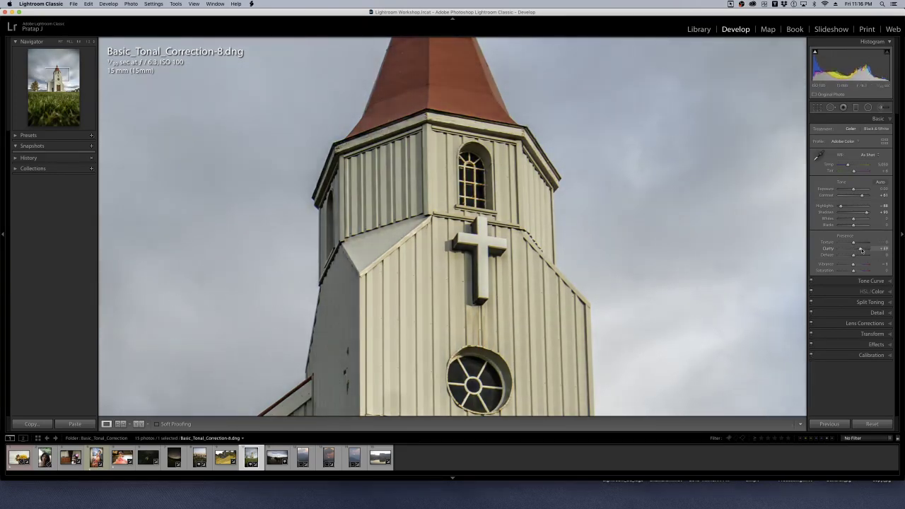
pyautogui.click(582, 244)
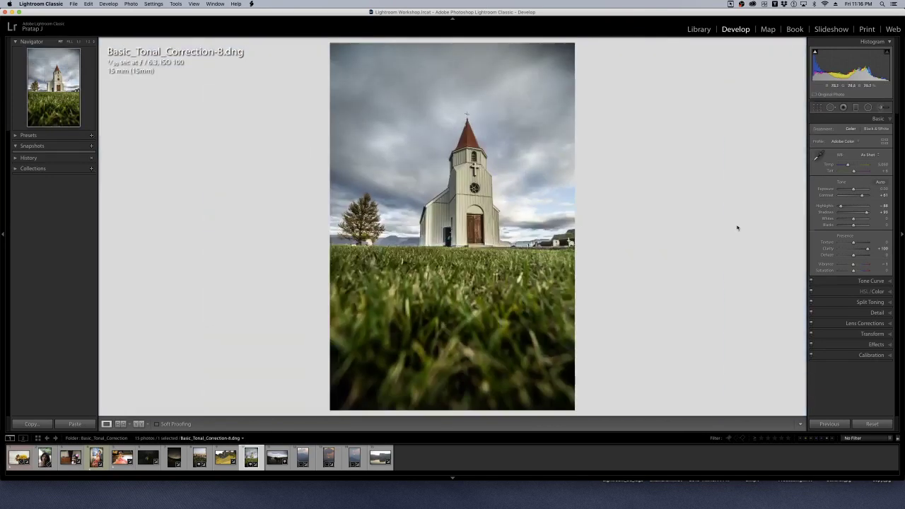
pyautogui.moveTo(867, 250)
pyautogui.mouseDown()
pyautogui.moveTo(874, 255)
pyautogui.moveTo(861, 253)
pyautogui.moveTo(876, 257)
pyautogui.moveTo(860, 252)
pyautogui.moveTo(875, 254)
pyautogui.mouseUp()
pyautogui.click(452, 300)
pyautogui.moveTo(452, 299); pyautogui.dragTo(530, 406)
pyautogui.moveTo(868, 253)
pyautogui.mouseDown()
pyautogui.moveTo(854, 252)
pyautogui.moveTo(863, 244)
pyautogui.mouseUp()
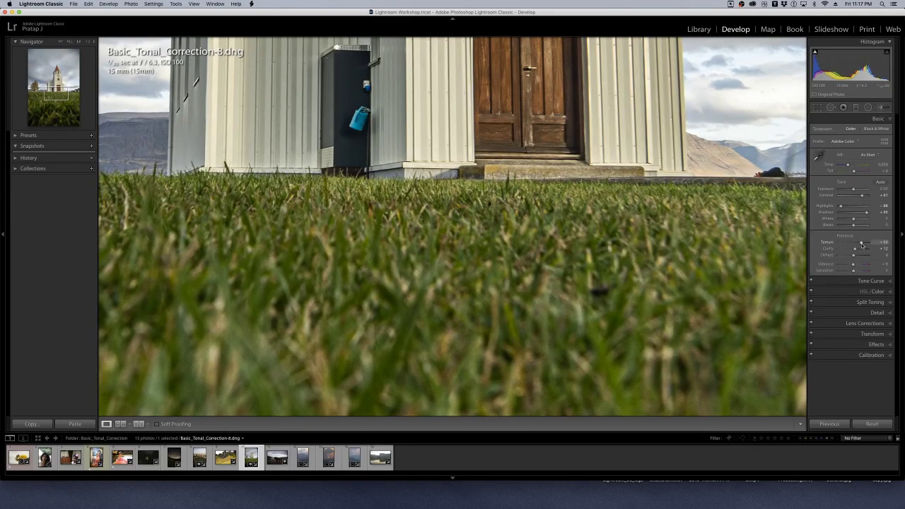
pyautogui.click(479, 241)
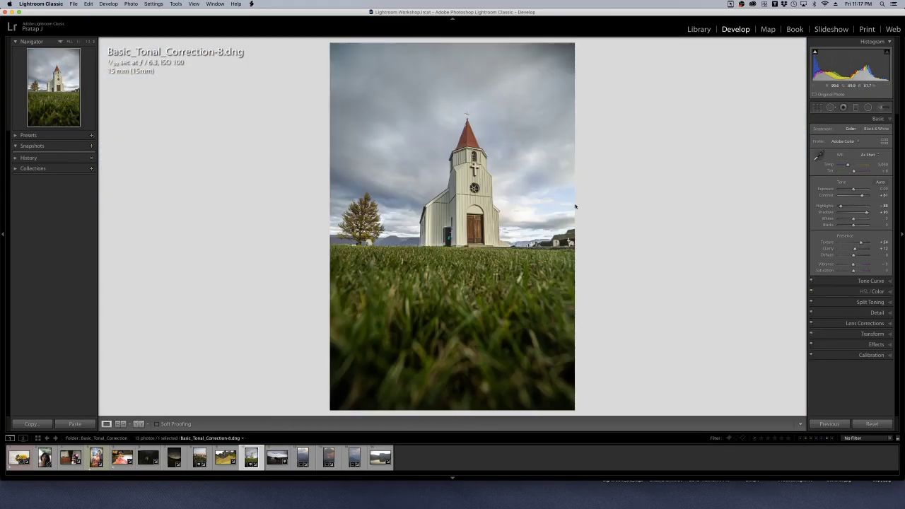
pyautogui.doubleClick(860, 243)
pyautogui.doubleClick(854, 249)
# Open the portrait in Develop, raise Texture to about +30 and bring Clarity to about +2.
pyautogui.press('g')
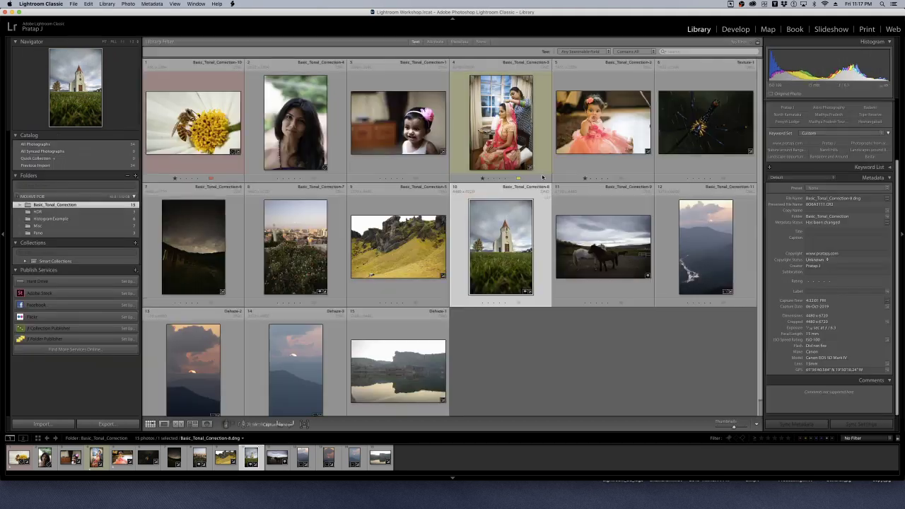
pyautogui.press('super+d')
pyautogui.doubleClick(301, 136)
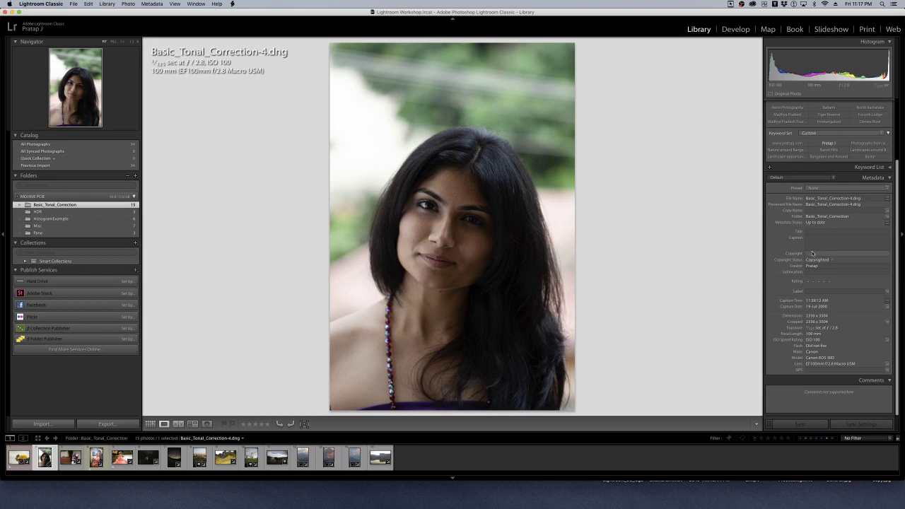
pyautogui.press('d')
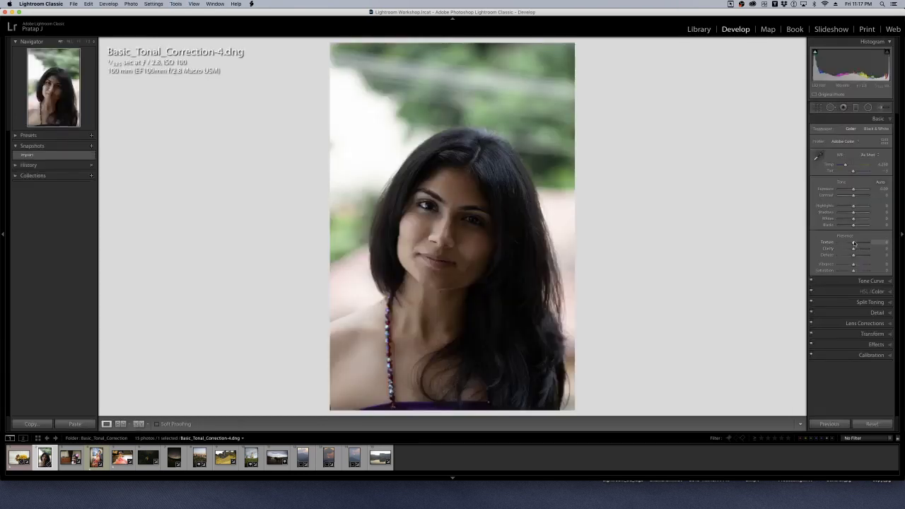
pyautogui.moveTo(854, 243); pyautogui.dragTo(879, 255)
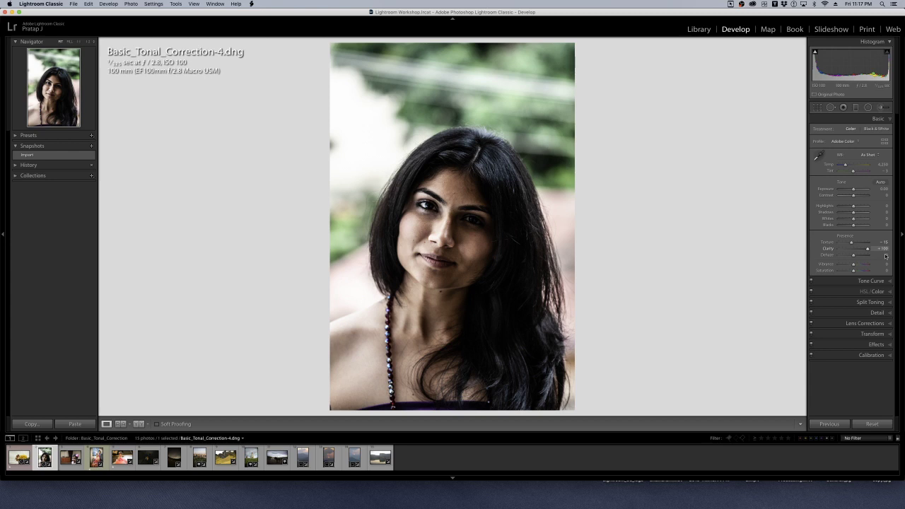
pyautogui.moveTo(885, 256); pyautogui.dragTo(854, 249)
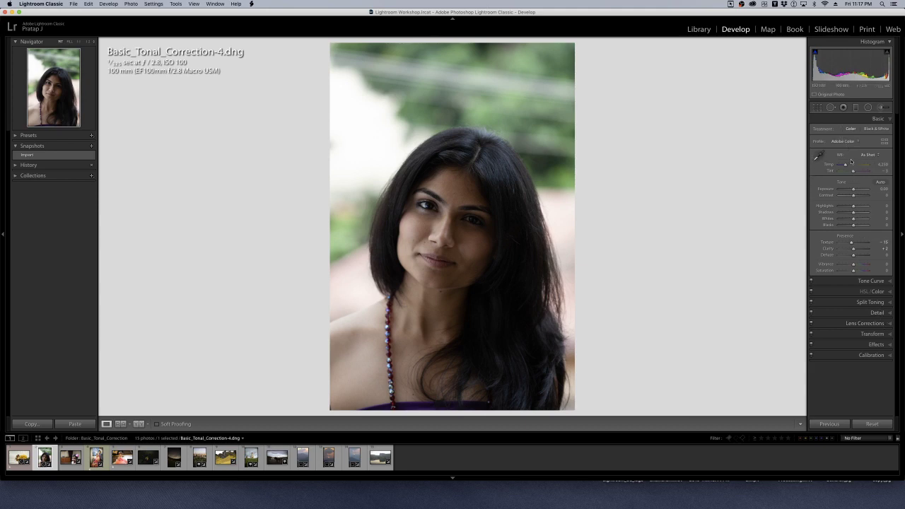
# Open the baby-in-pink photo from the Basic_Tonal_Correction folder in Develop.
pyautogui.press('g')
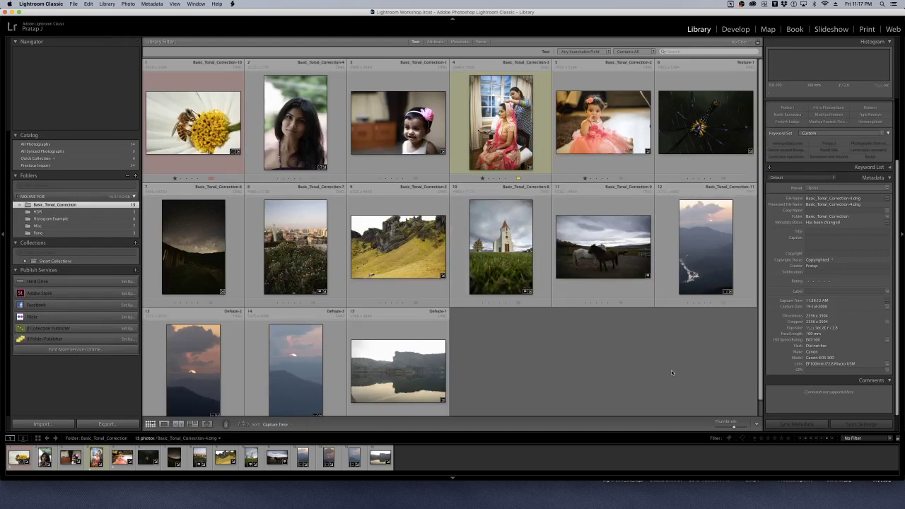
pyautogui.click(671, 373)
pyautogui.moveTo(62, 220)
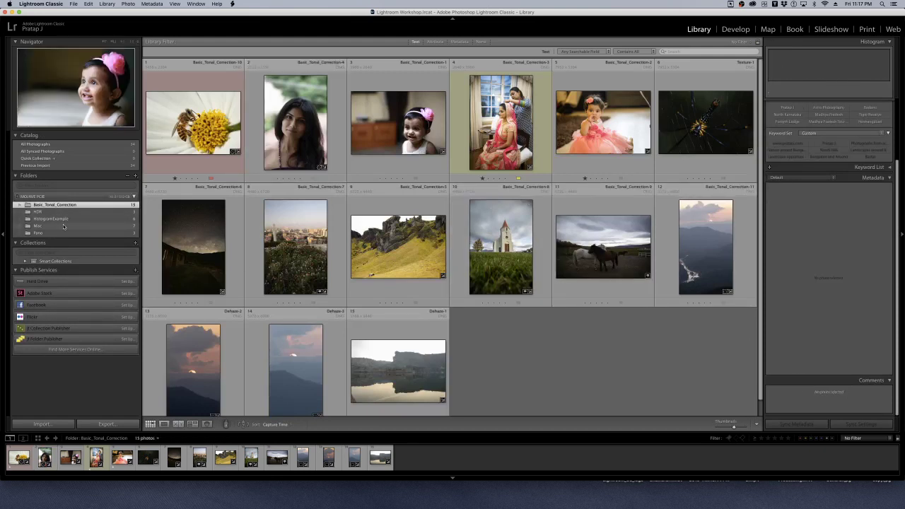
pyautogui.click(63, 226)
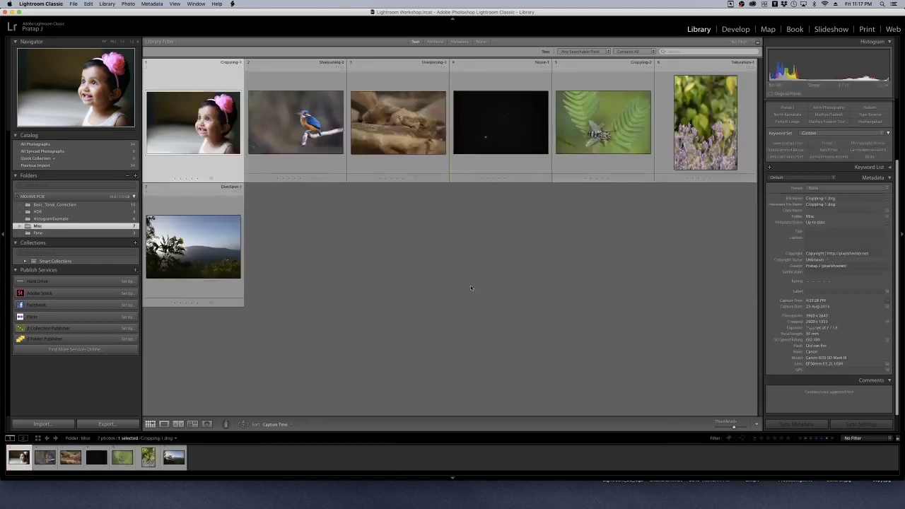
pyautogui.click(56, 205)
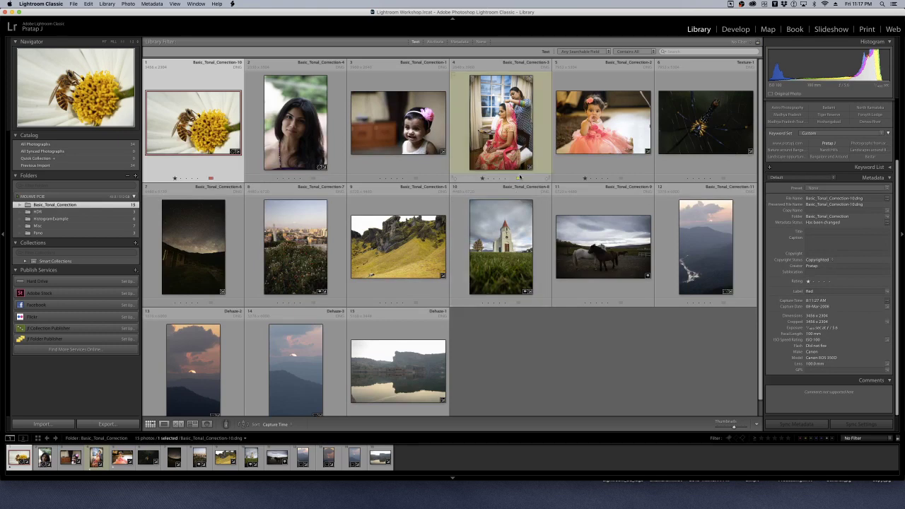
pyautogui.doubleClick(569, 124)
pyautogui.press('d')
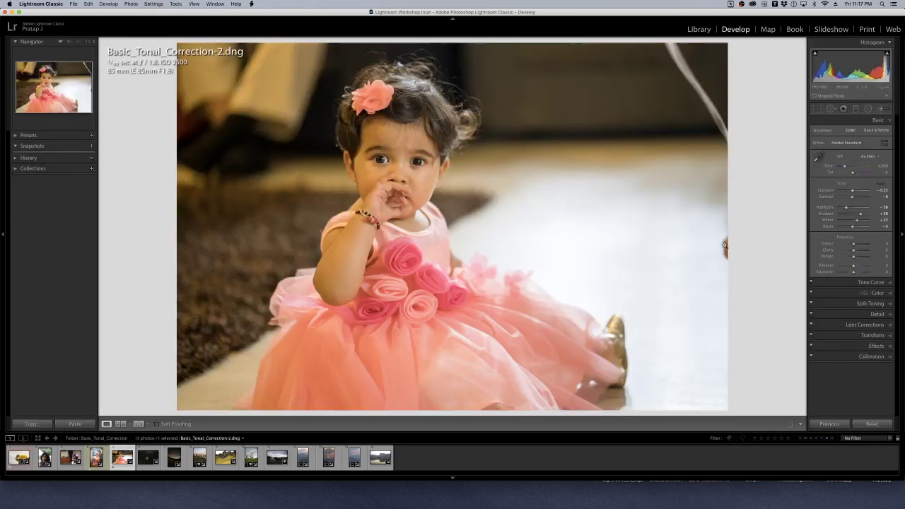
# Reset the baby photo's adjustments, try Temp around 3,300, then set White Balance to Auto.
pyautogui.click(869, 422)
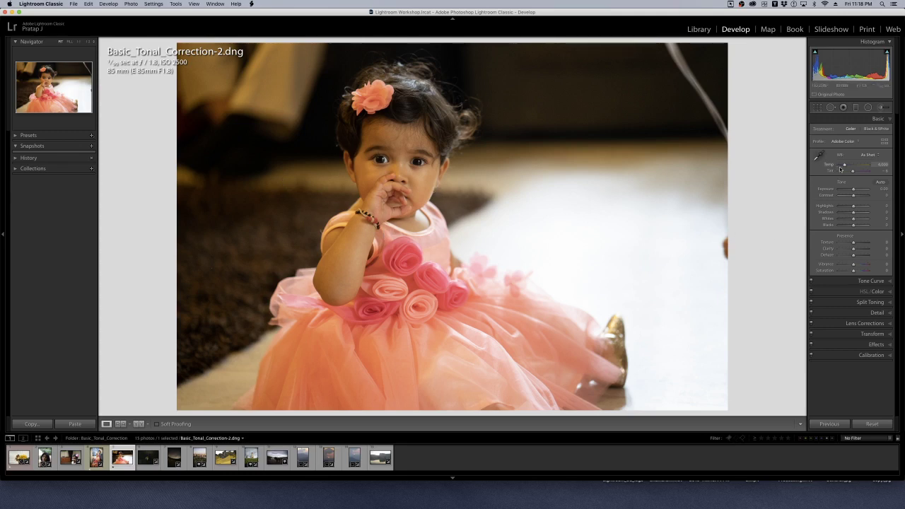
pyautogui.moveTo(843, 166); pyautogui.dragTo(841, 165)
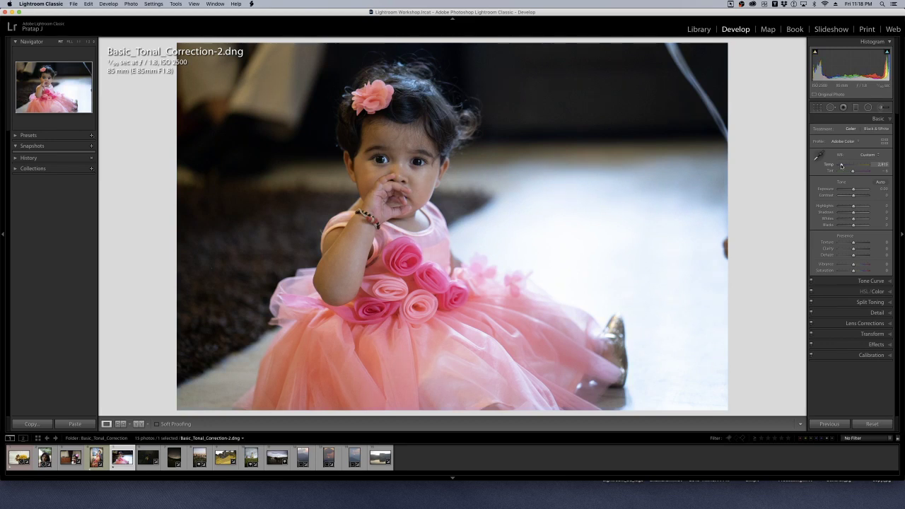
pyautogui.moveTo(841, 165); pyautogui.dragTo(840, 170)
pyautogui.moveTo(840, 169); pyautogui.dragTo(842, 171)
pyautogui.click(861, 157)
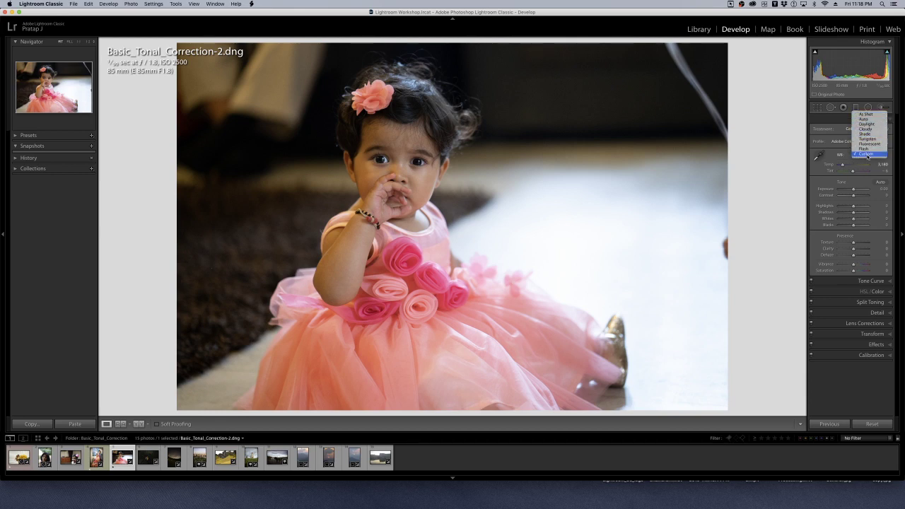
pyautogui.click(865, 119)
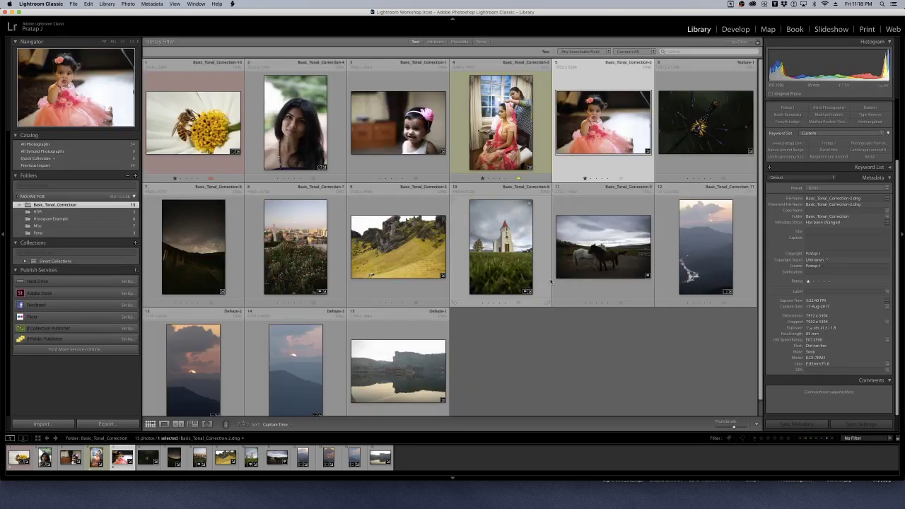
# Set the bride photo's white balance to Auto, then warm its temperature.
pyautogui.press('super+d')
pyautogui.doubleClick(484, 104)
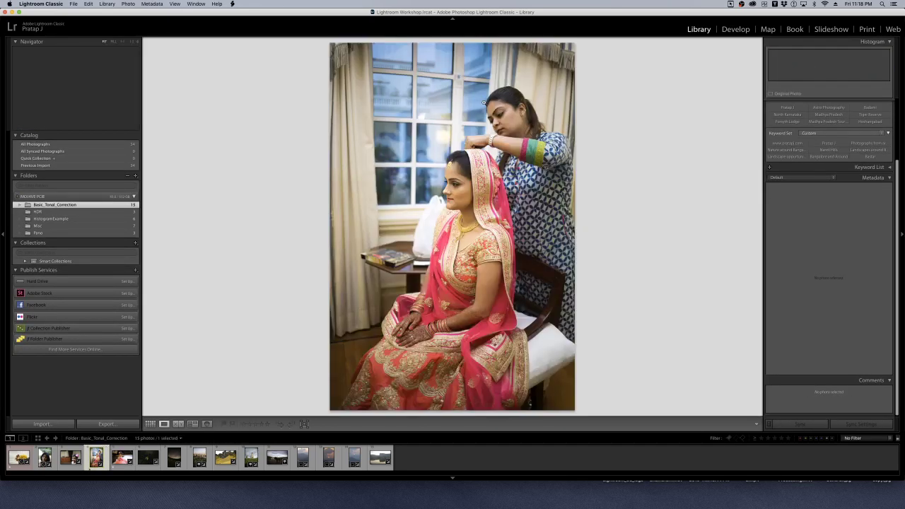
pyautogui.press('d')
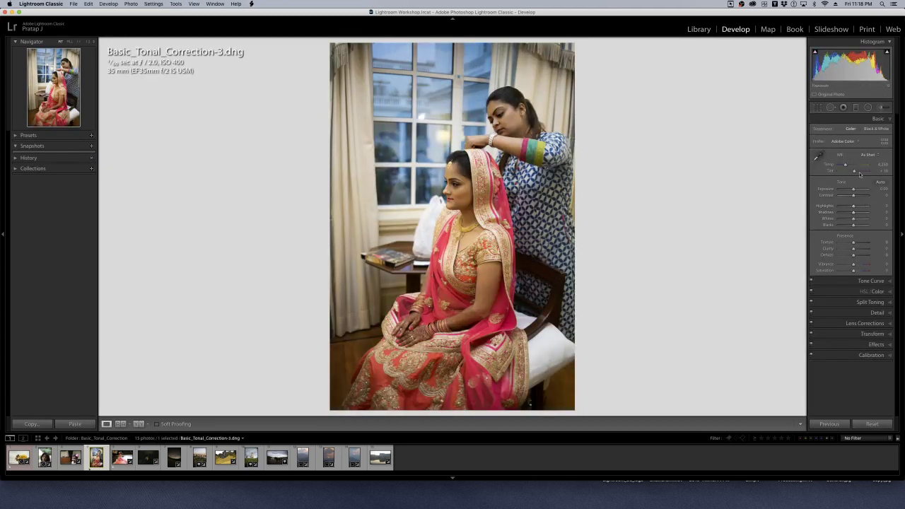
pyautogui.click(867, 154)
pyautogui.click(868, 160)
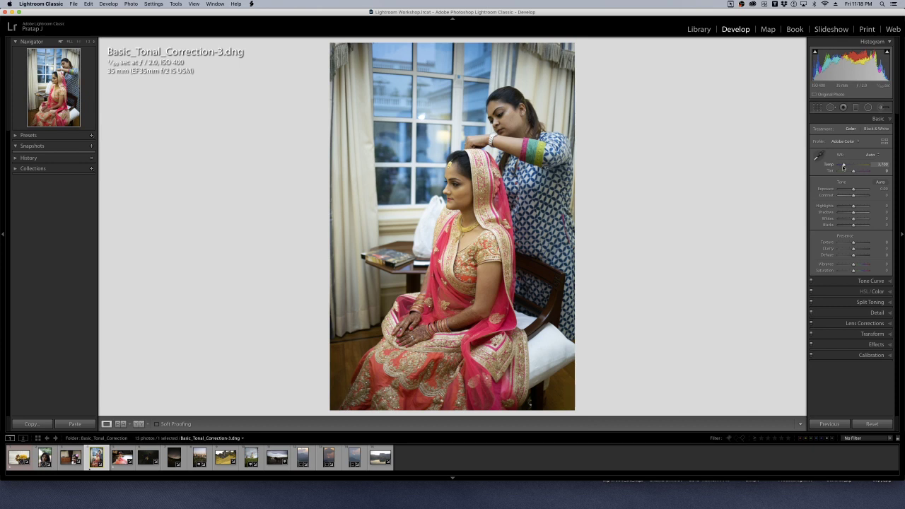
pyautogui.moveTo(843, 165); pyautogui.dragTo(844, 170)
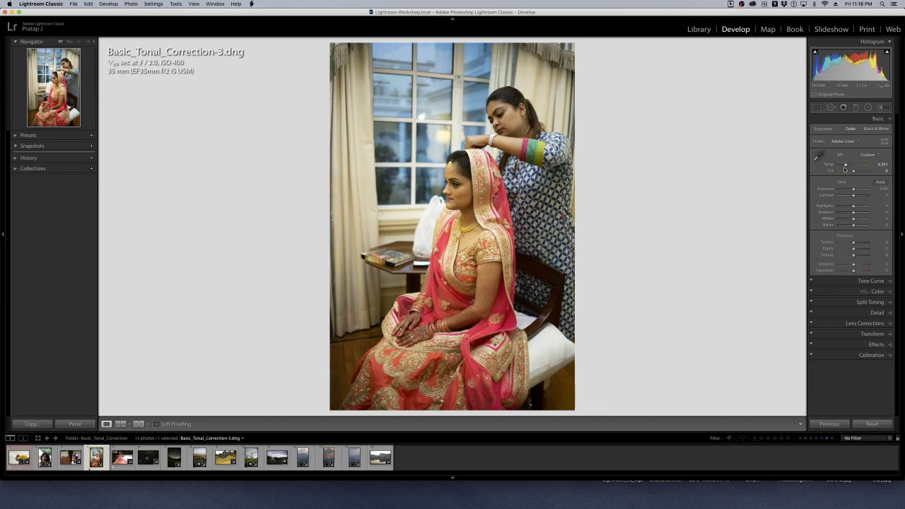
# Cool the night-sky photo's temperature slightly to about 4,840 K, then return to Develop.
pyautogui.press('g')
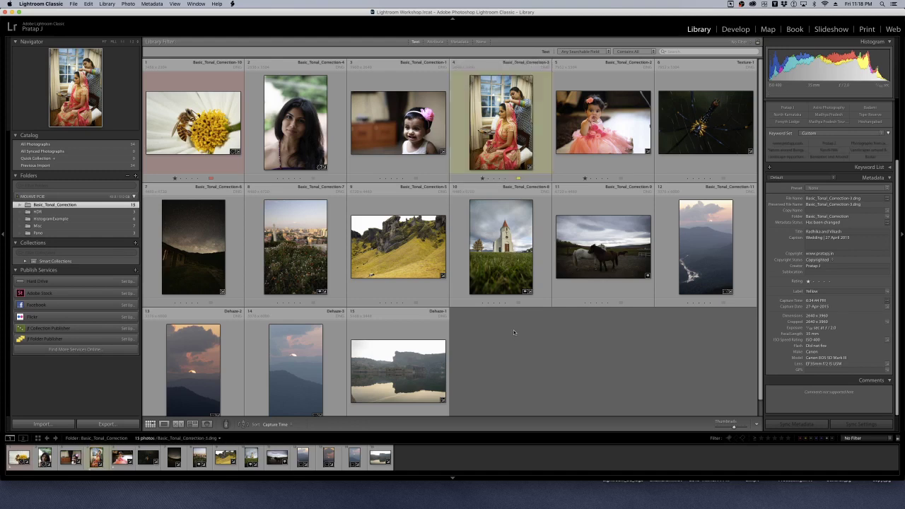
pyautogui.doubleClick(205, 253)
pyautogui.press('d')
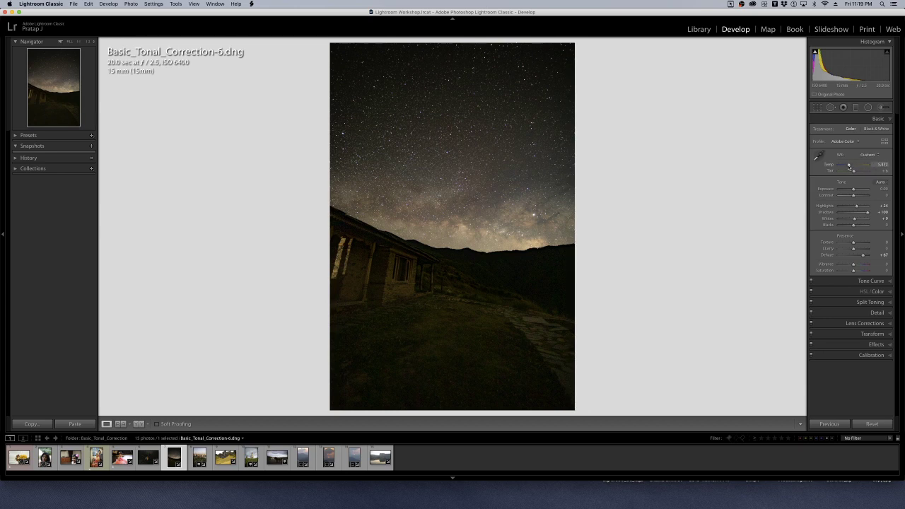
pyautogui.moveTo(848, 165); pyautogui.dragTo(845, 165)
pyautogui.press('g')
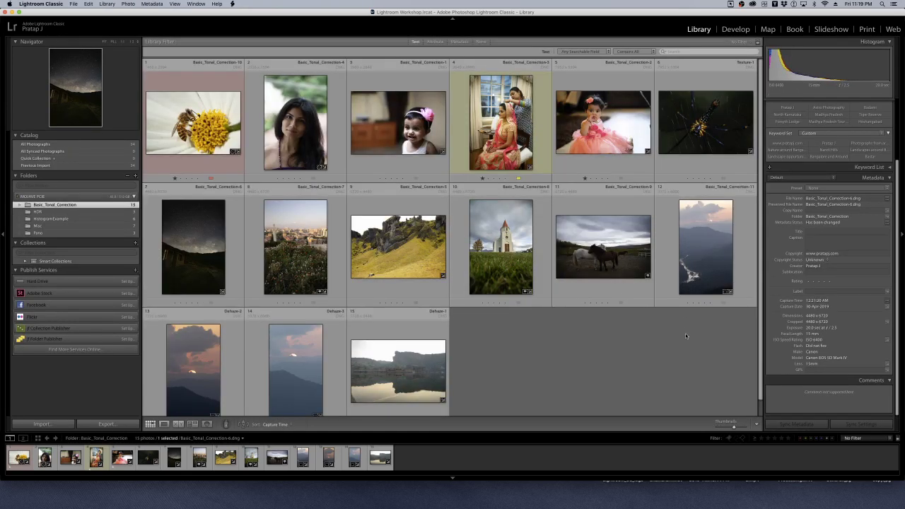
pyautogui.press('d')
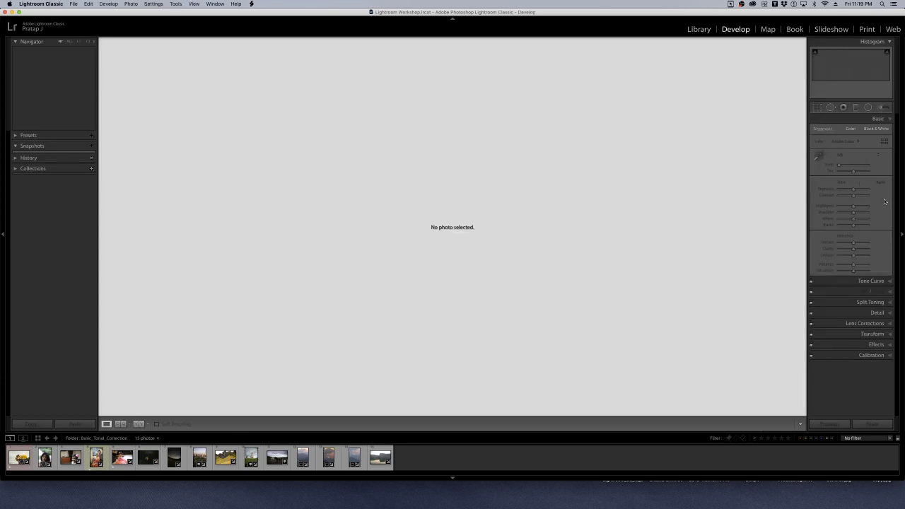
# Open Basic_Tonal_Correction-7, the city-and-flowers photo, in Develop with Graduated Filter settings showing.
pyautogui.press('f')
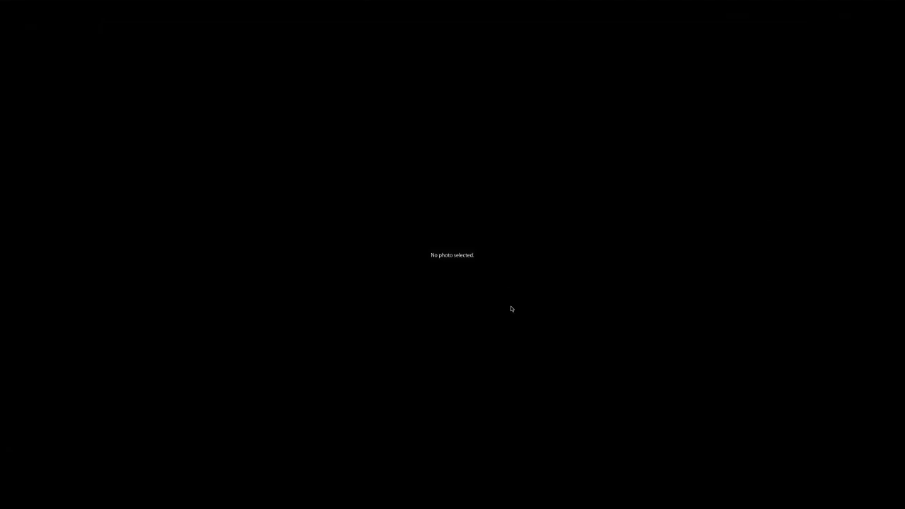
pyautogui.press('g')
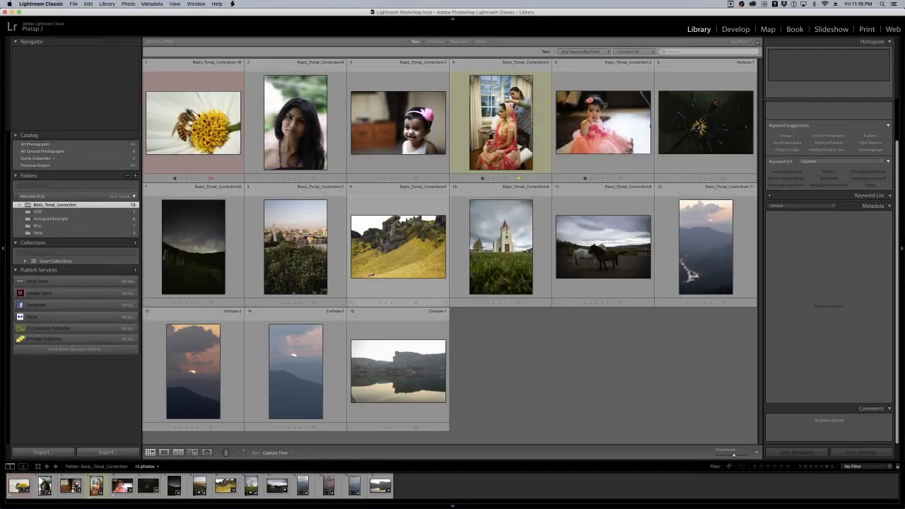
pyautogui.doubleClick(293, 251)
pyautogui.press('d')
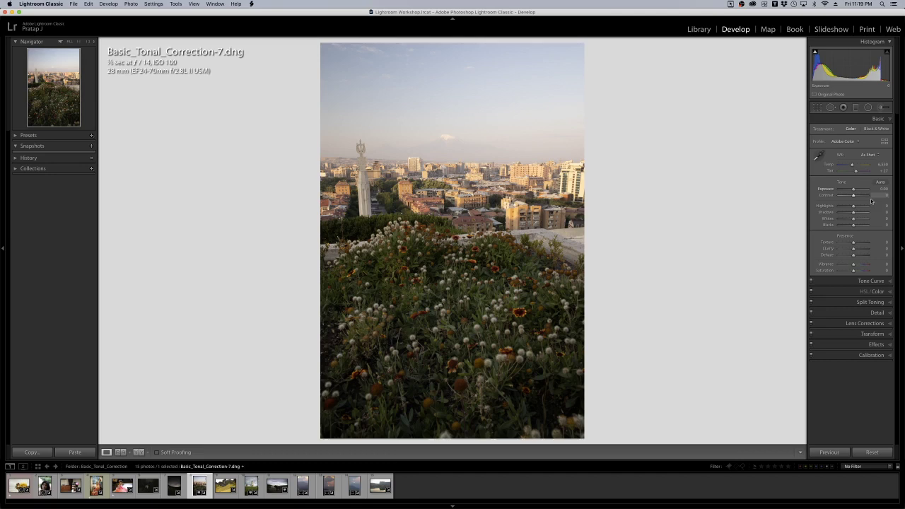
pyautogui.click(856, 108)
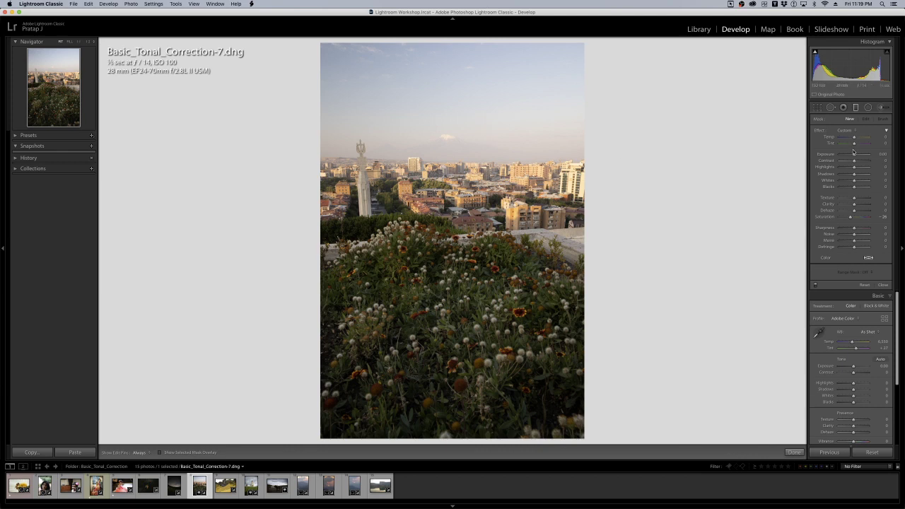
# Draw a graduated filter over the city sky with Highlights -100 and adjusted Temp, shifted upward.
pyautogui.click(855, 109)
pyautogui.moveTo(470, 78); pyautogui.dragTo(467, 221)
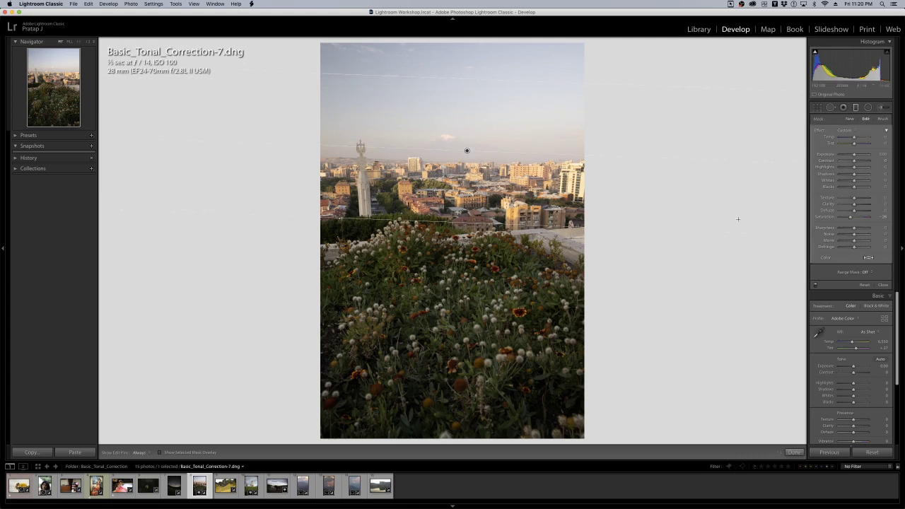
pyautogui.moveTo(856, 139); pyautogui.dragTo(848, 138)
pyautogui.moveTo(854, 171); pyautogui.dragTo(840, 170)
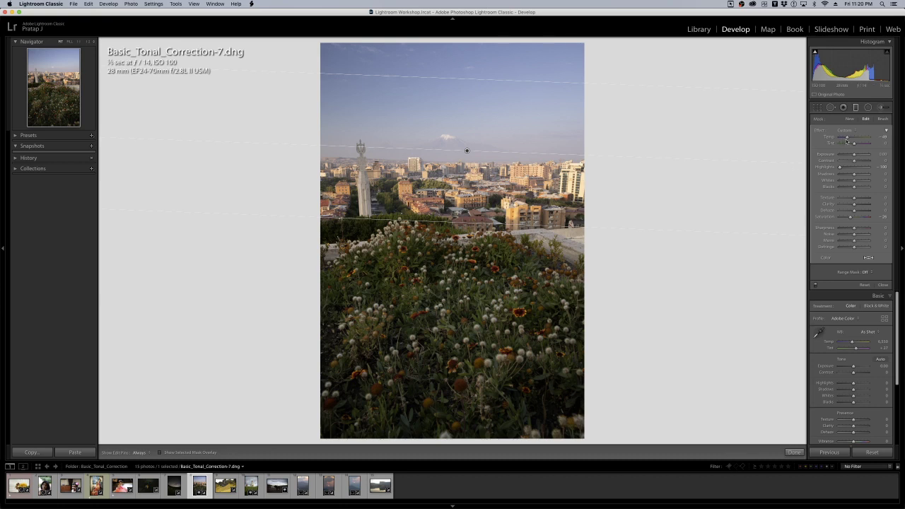
pyautogui.moveTo(846, 140)
pyautogui.mouseDown()
pyautogui.moveTo(868, 145)
pyautogui.moveTo(849, 143)
pyautogui.mouseUp()
pyautogui.moveTo(467, 150); pyautogui.dragTo(440, 134)
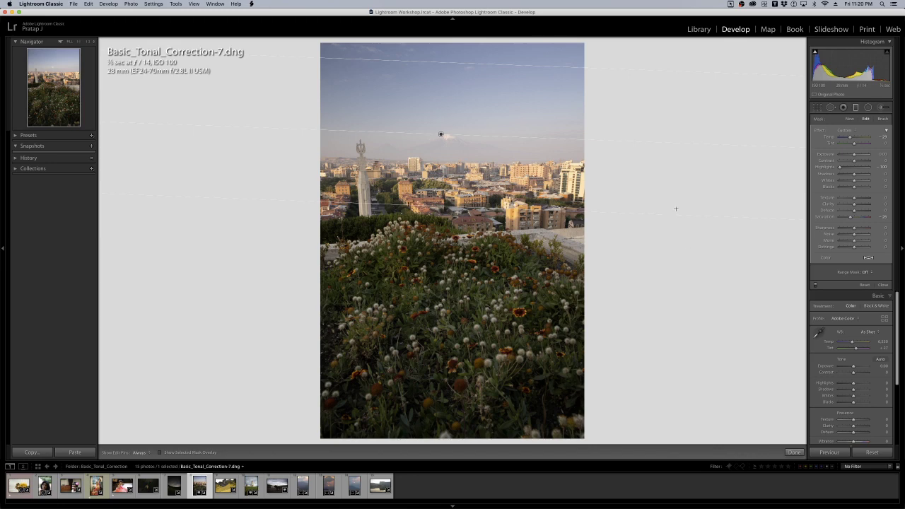
# Return to the grid and browse the Misc and Pano folders.
pyautogui.press('g')
pyautogui.click(560, 343)
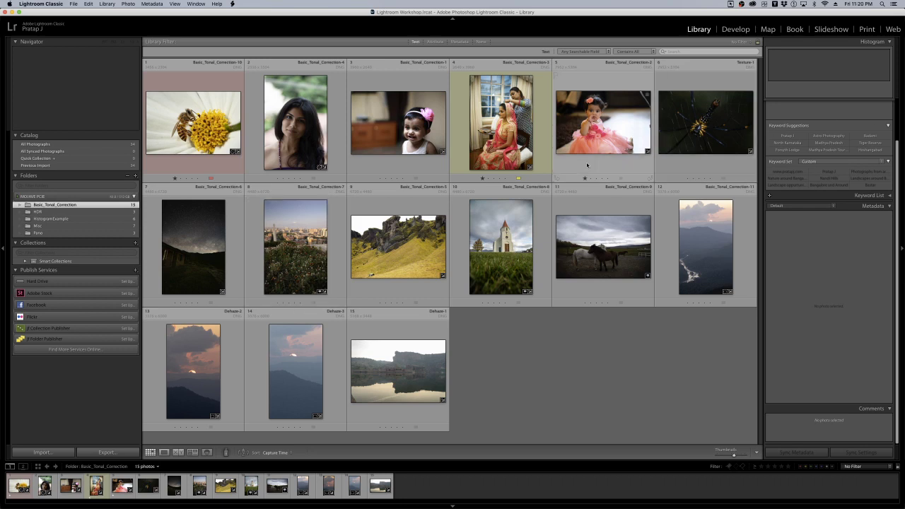
pyautogui.click(80, 225)
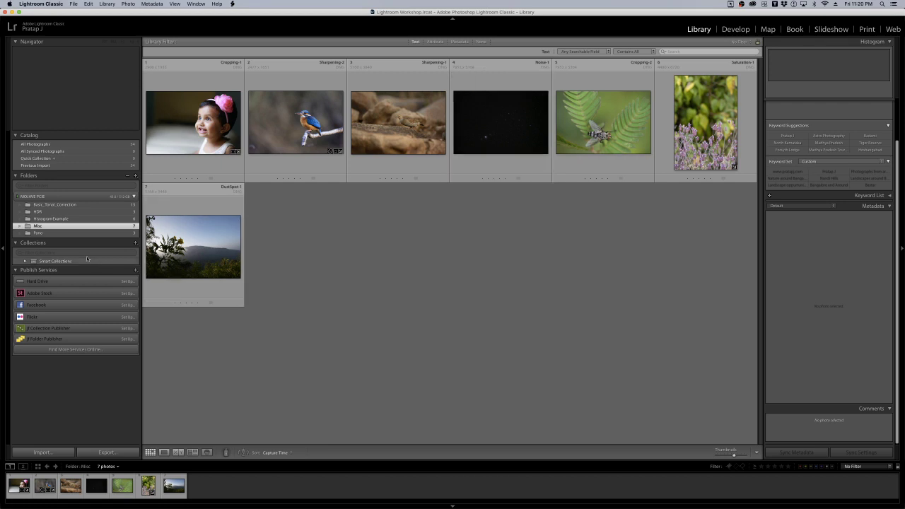
pyautogui.click(71, 232)
# Go back to the Basic_Tonal_Correction folder and open Basic_Tonal_Correction-6 in Develop, checking it at 1:1.
pyautogui.click(71, 226)
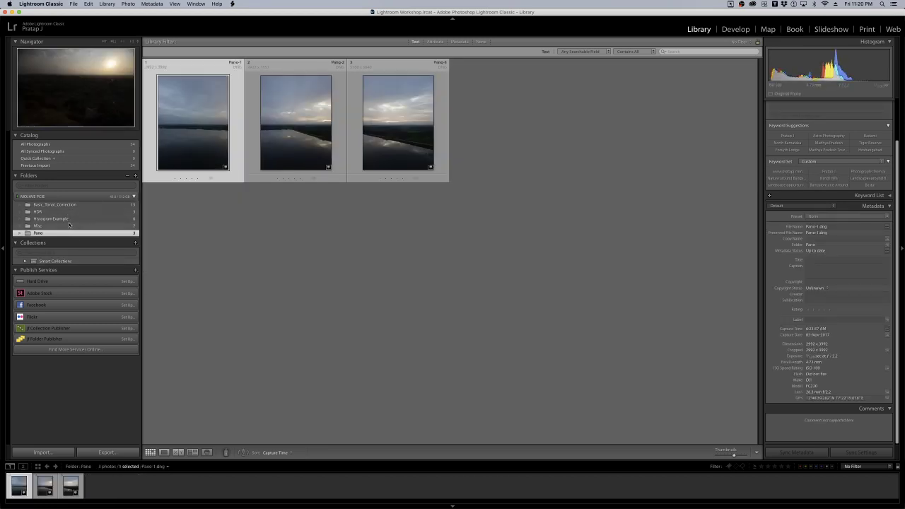
pyautogui.click(374, 297)
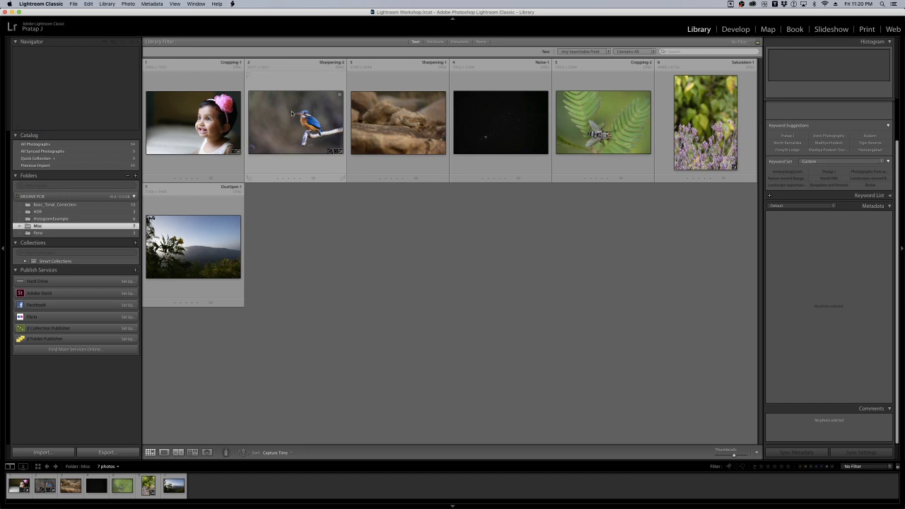
pyautogui.click(65, 212)
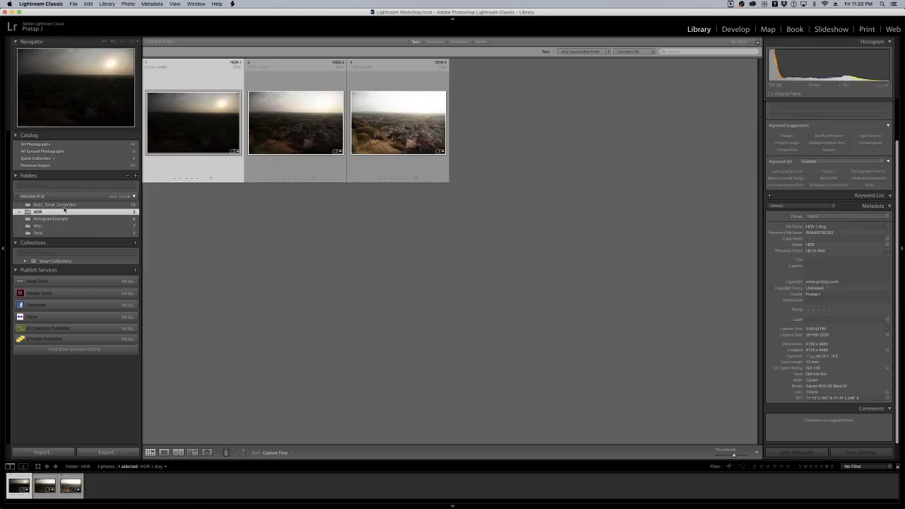
pyautogui.click(54, 204)
pyautogui.doubleClick(196, 234)
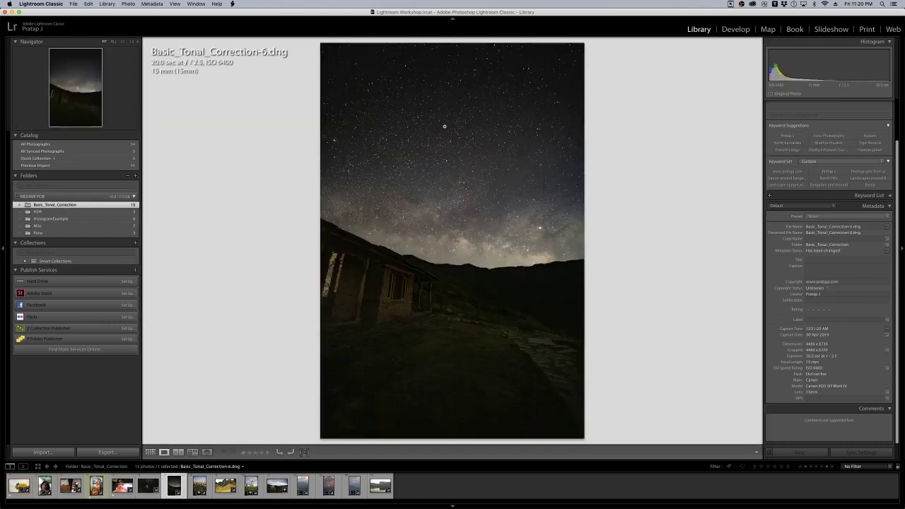
pyautogui.click(475, 124)
pyautogui.moveTo(476, 125); pyautogui.dragTo(590, 239)
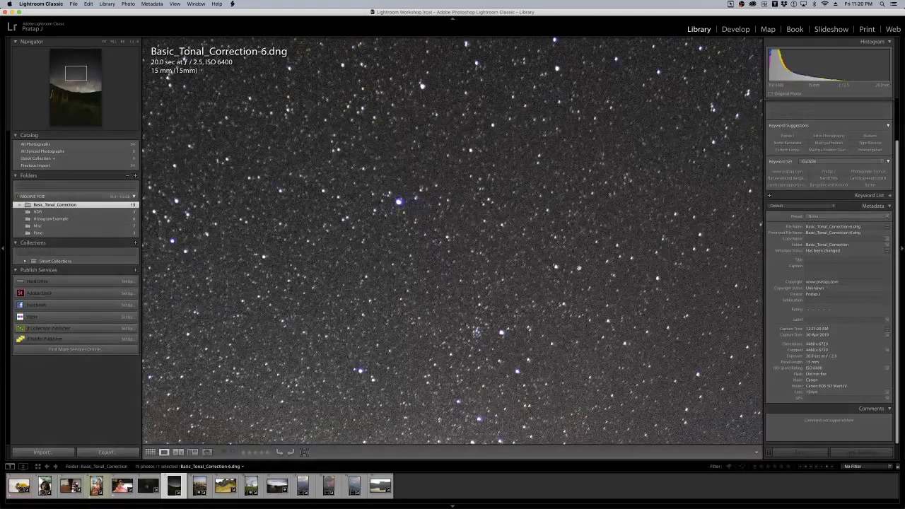
pyautogui.press('d')
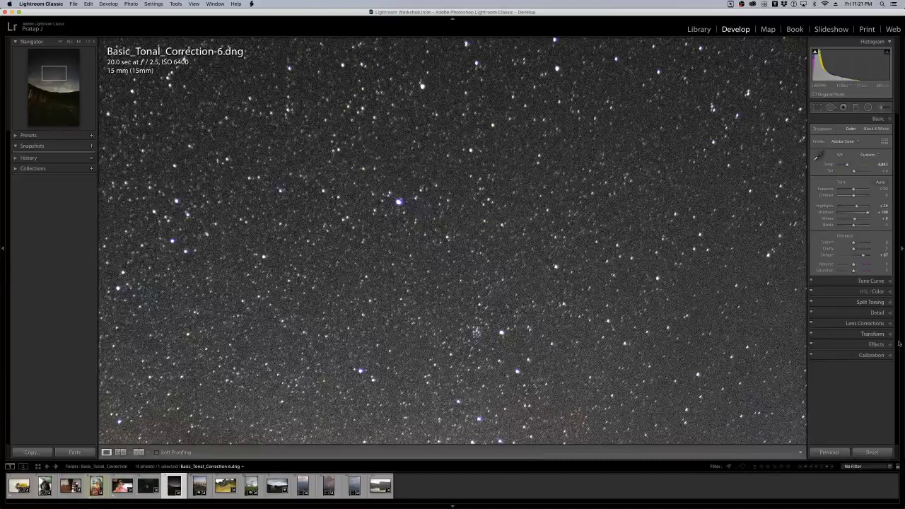
# Set Luminance noise reduction to 36 with Detail 75, and Sharpening Amount to about 117.
pyautogui.click(880, 312)
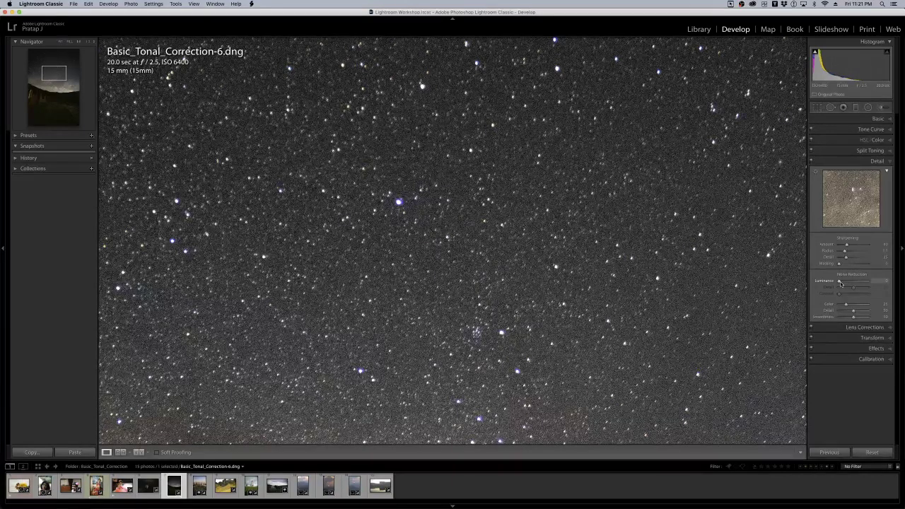
pyautogui.moveTo(839, 283); pyautogui.dragTo(851, 282)
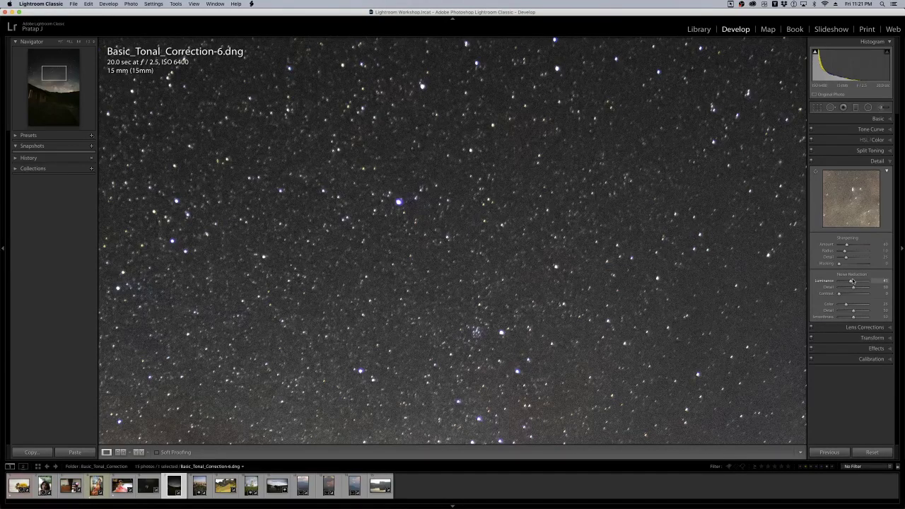
pyautogui.moveTo(851, 281); pyautogui.dragTo(850, 281)
pyautogui.moveTo(854, 289); pyautogui.dragTo(861, 291)
pyautogui.moveTo(849, 245); pyautogui.dragTo(861, 246)
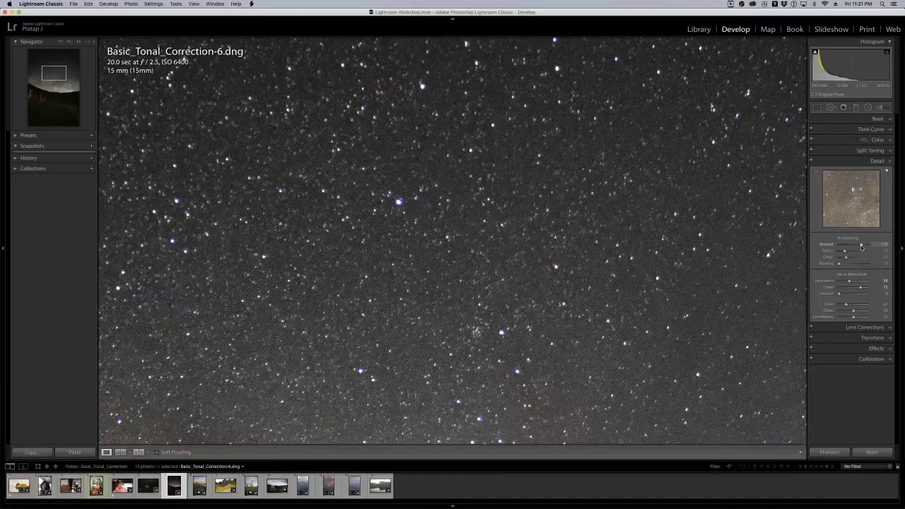
pyautogui.moveTo(861, 246); pyautogui.dragTo(860, 246)
# Preview the sharpening mask and settle the star photo's Sharpening Masking at about 70.
pyautogui.keyDown('alt'); pyautogui.click(840, 264); pyautogui.keyUp('alt')
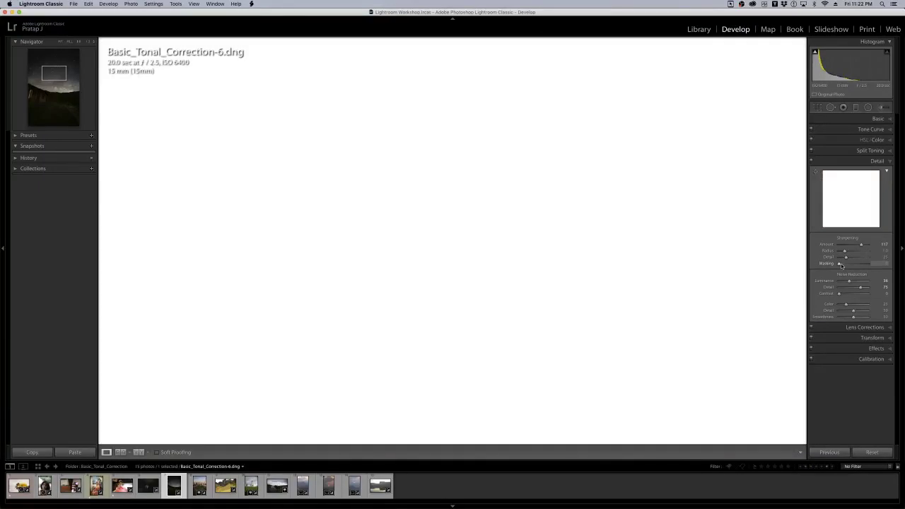
pyautogui.moveTo(840, 264); pyautogui.dragTo(863, 265)
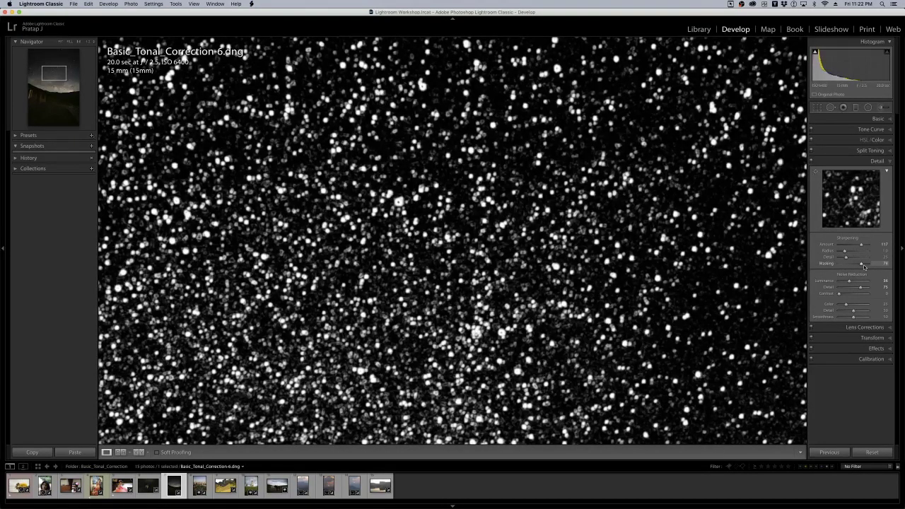
pyautogui.moveTo(863, 266); pyautogui.dragTo(863, 268)
pyautogui.moveTo(863, 267); pyautogui.dragTo(861, 271)
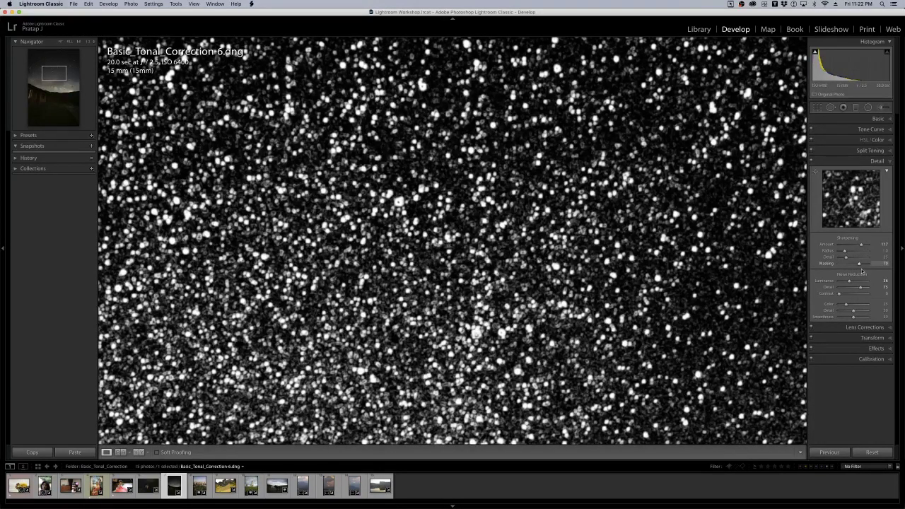
pyautogui.moveTo(862, 270); pyautogui.dragTo(861, 271)
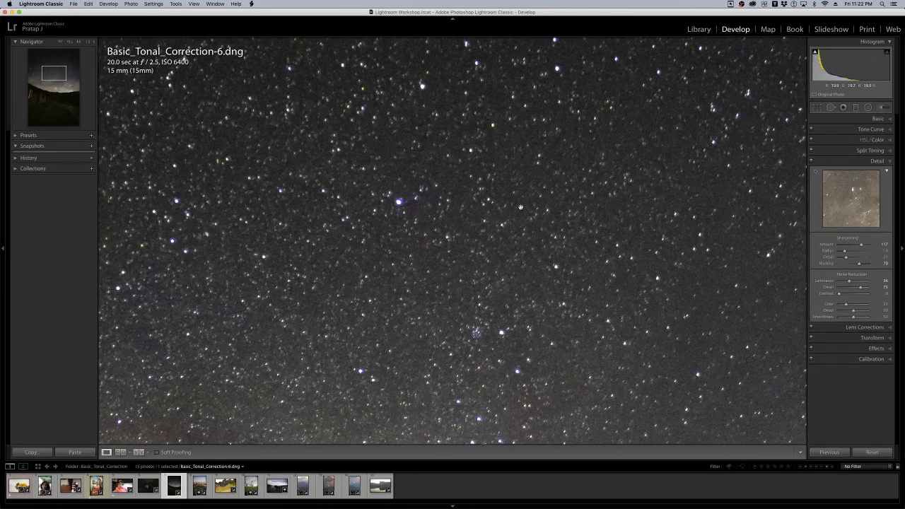
# Return to the grid and view Basic_Tonal_Correction-11 fitted in Loupe.
pyautogui.press('super+minus')
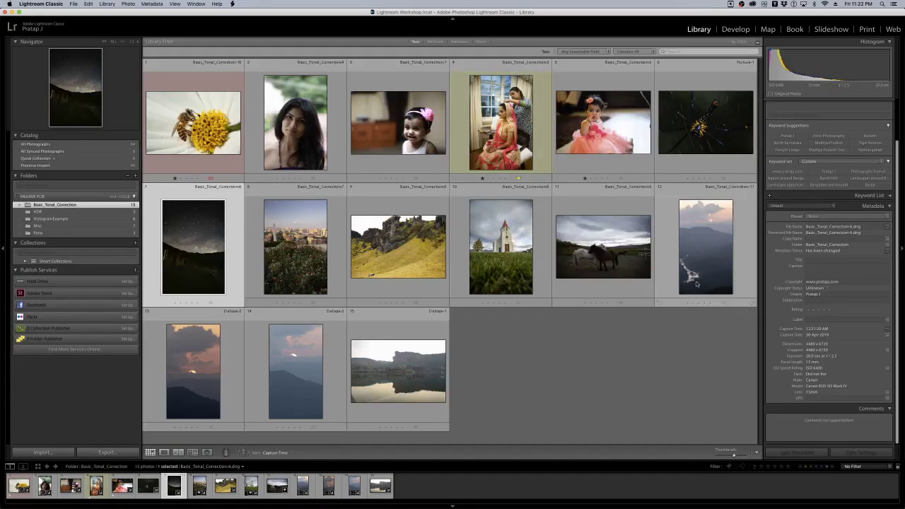
pyautogui.click(735, 29)
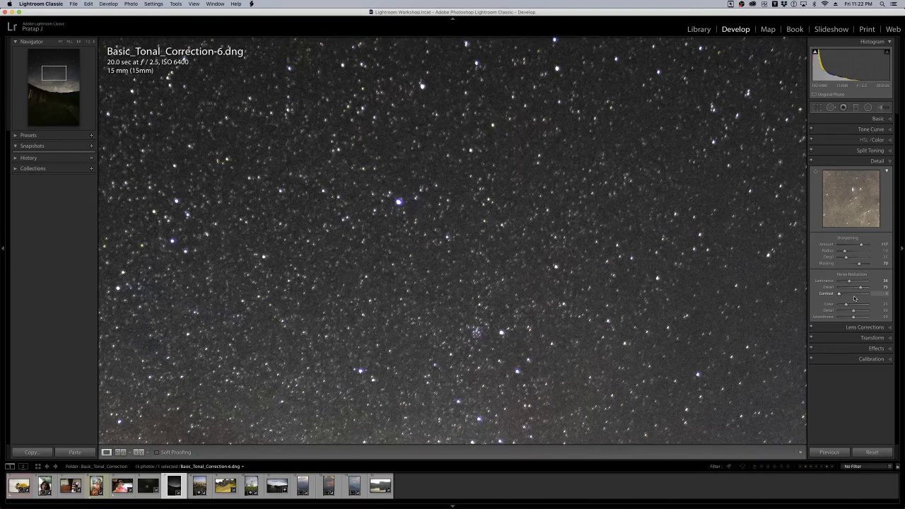
pyautogui.press('g')
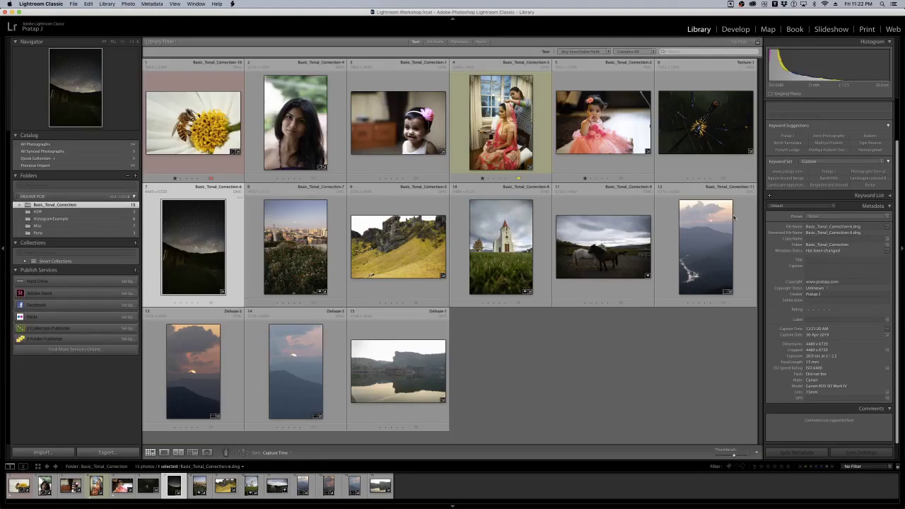
pyautogui.press('super+d')
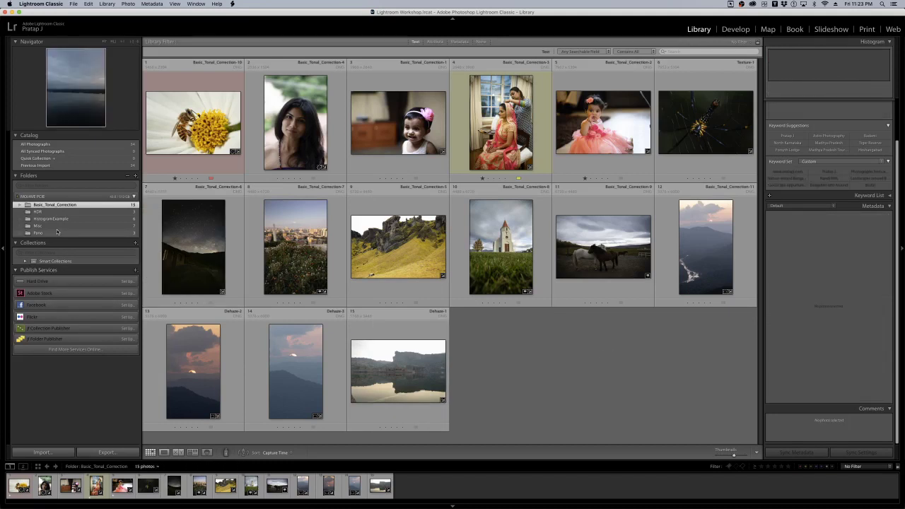
pyautogui.click(677, 238)
pyautogui.press('z')
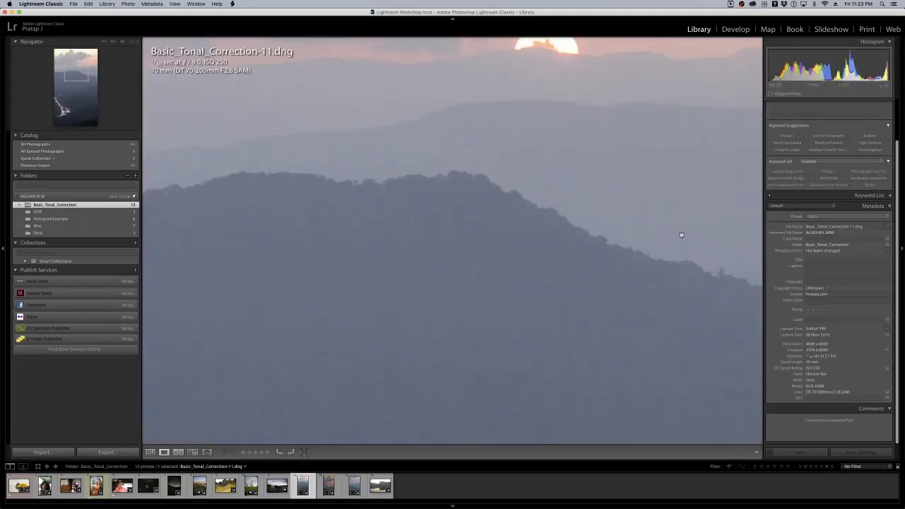
pyautogui.click(675, 249)
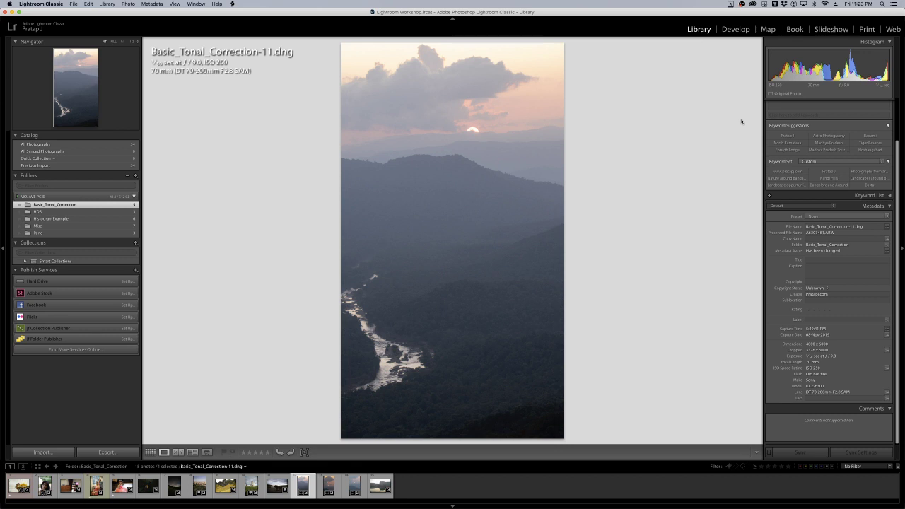
# Browse on to Dehaze-2, then display the HDR folder's three photos in the grid.
pyautogui.press('Right')
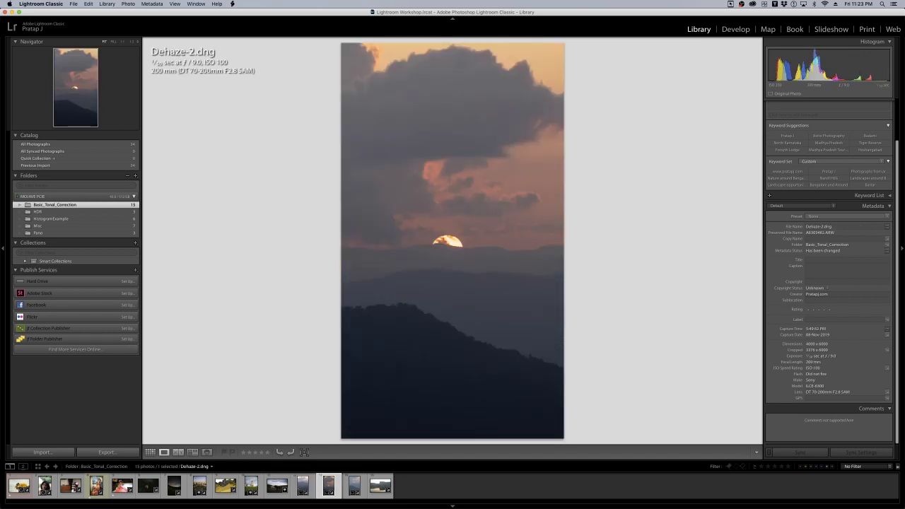
pyautogui.press('g')
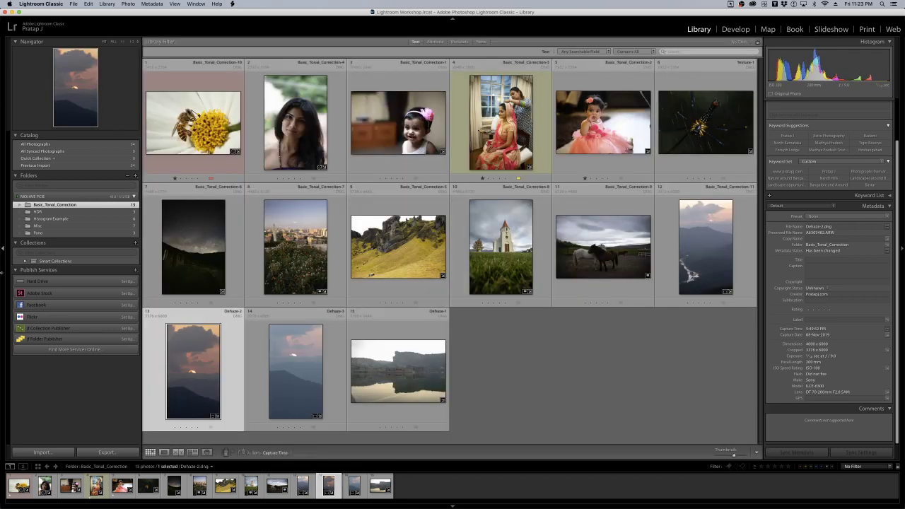
pyautogui.click(38, 212)
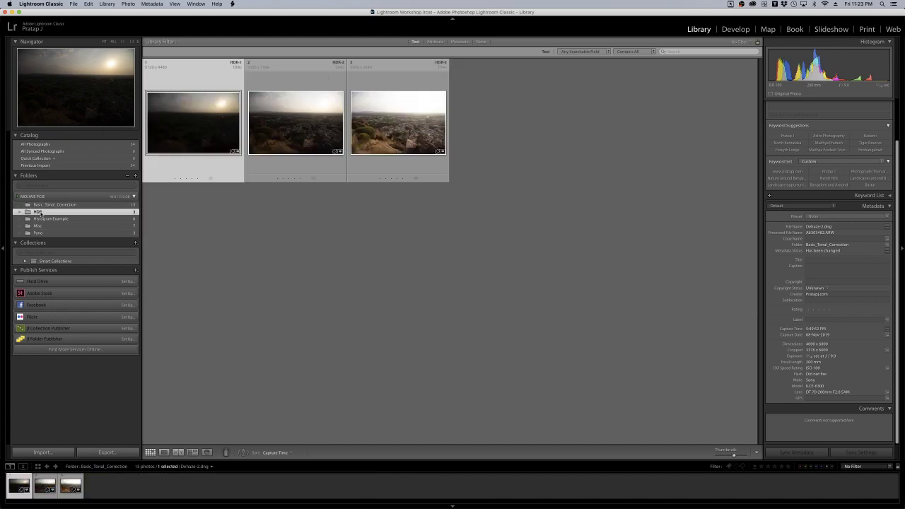
pyautogui.doubleClick(231, 120)
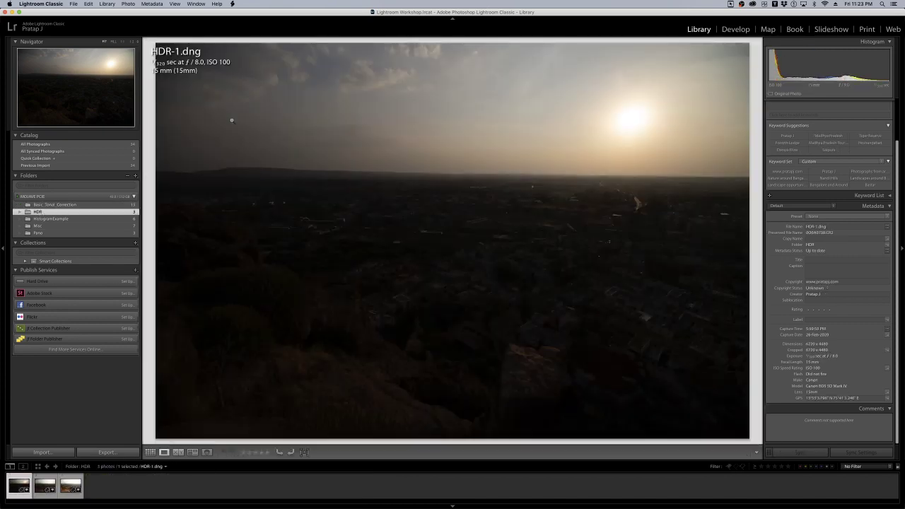
pyautogui.press('Right')
pyautogui.press('Right')
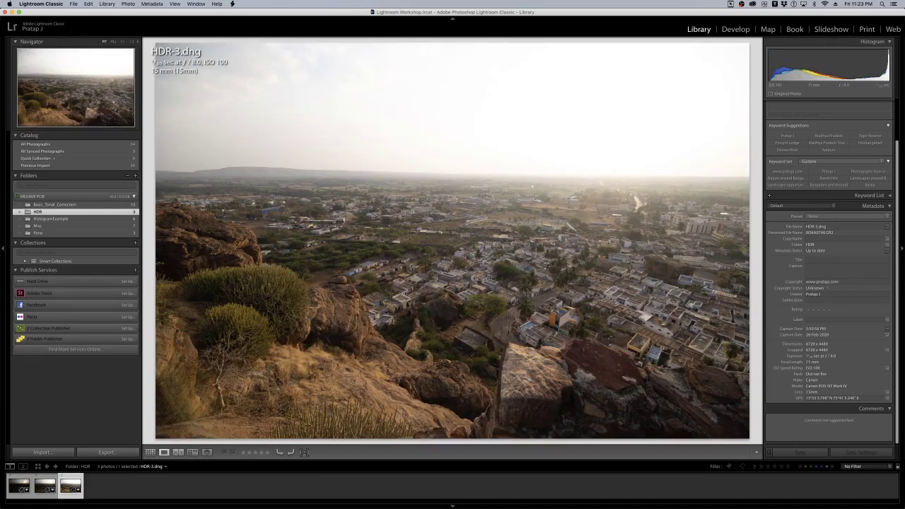
pyautogui.press('d')
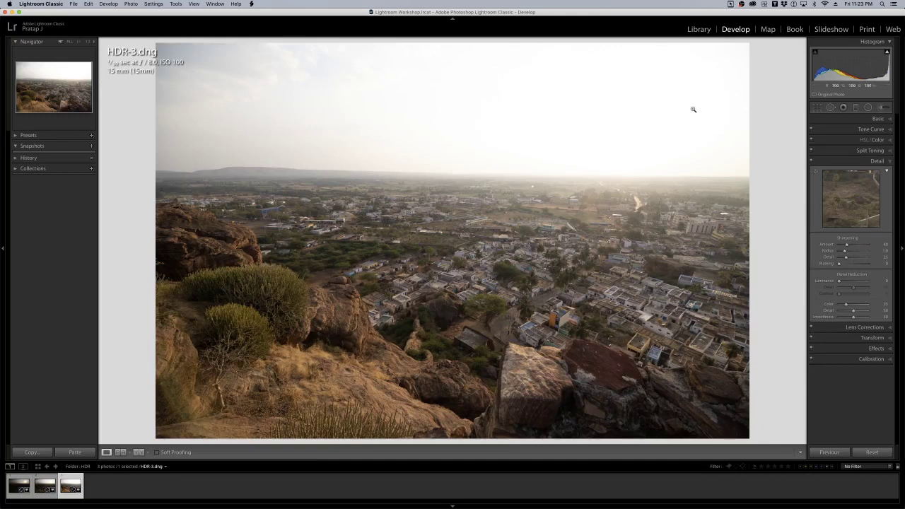
pyautogui.click(878, 118)
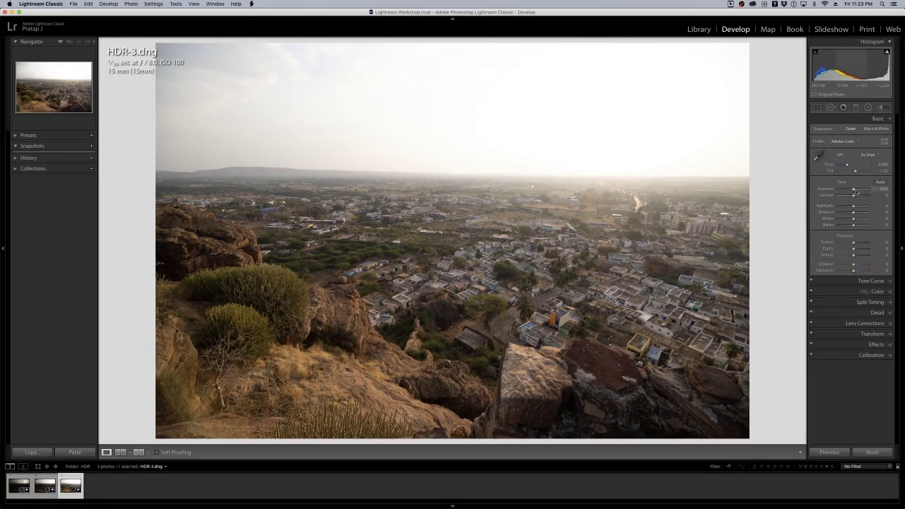
pyautogui.moveTo(854, 205); pyautogui.dragTo(819, 205)
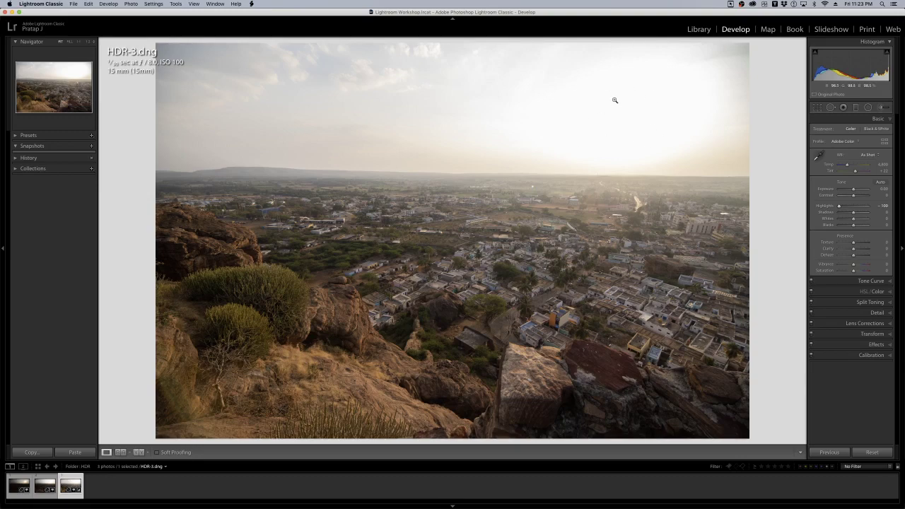
pyautogui.moveTo(853, 190); pyautogui.dragTo(846, 190)
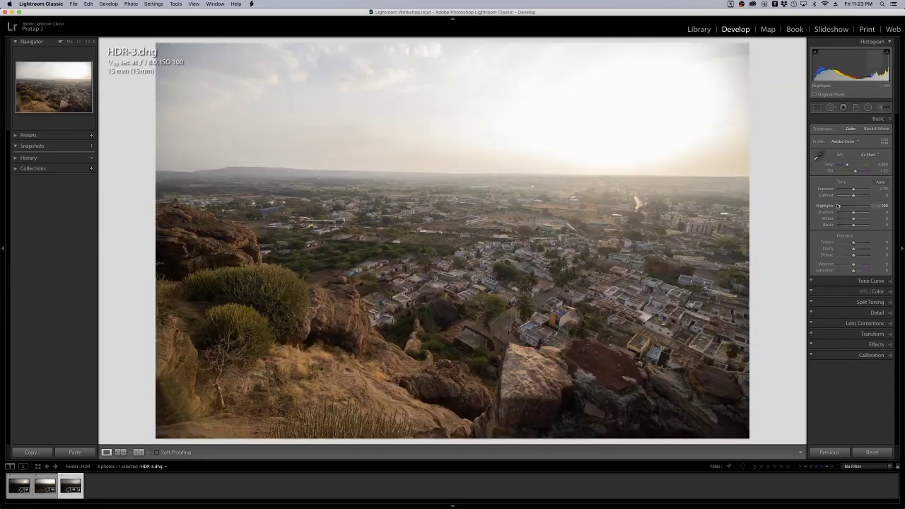
pyautogui.doubleClick(847, 189)
pyautogui.press('g')
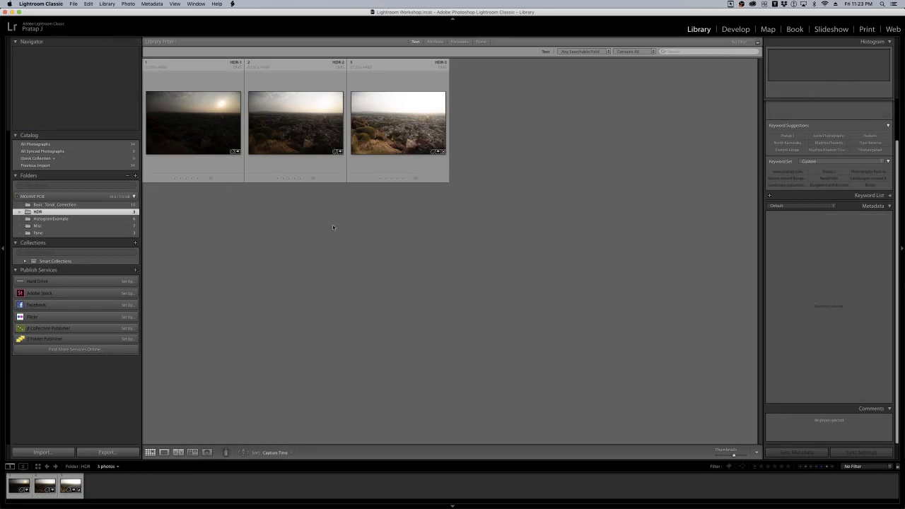
pyautogui.doubleClick(201, 135)
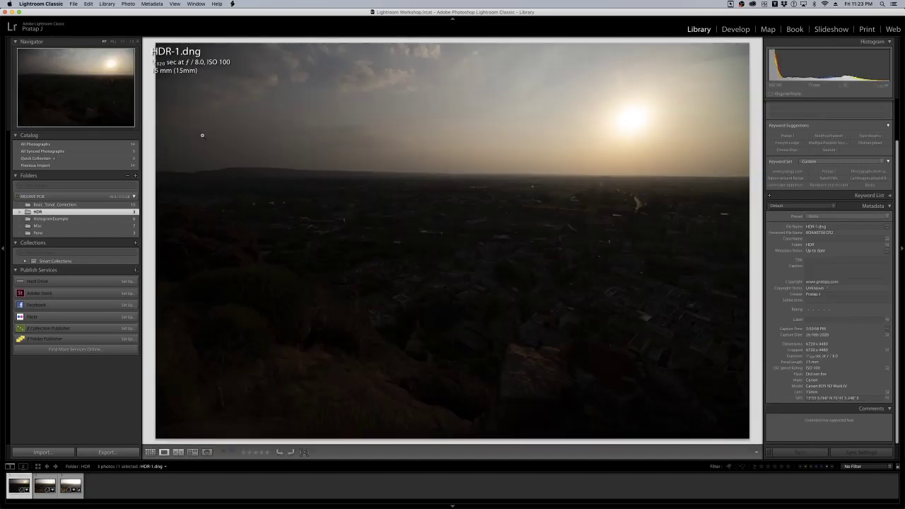
pyautogui.press('Right')
pyautogui.press('Right')
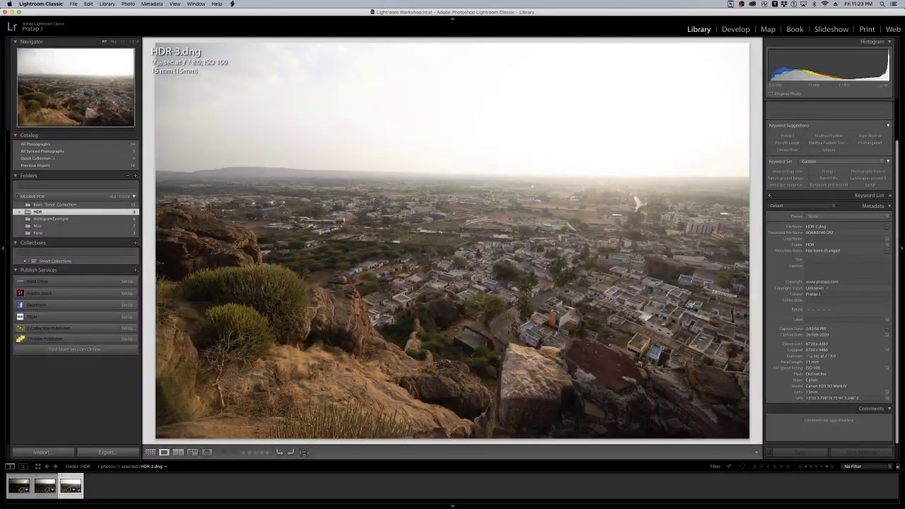
pyautogui.press('Left')
pyautogui.press('Left')
pyautogui.press('Right')
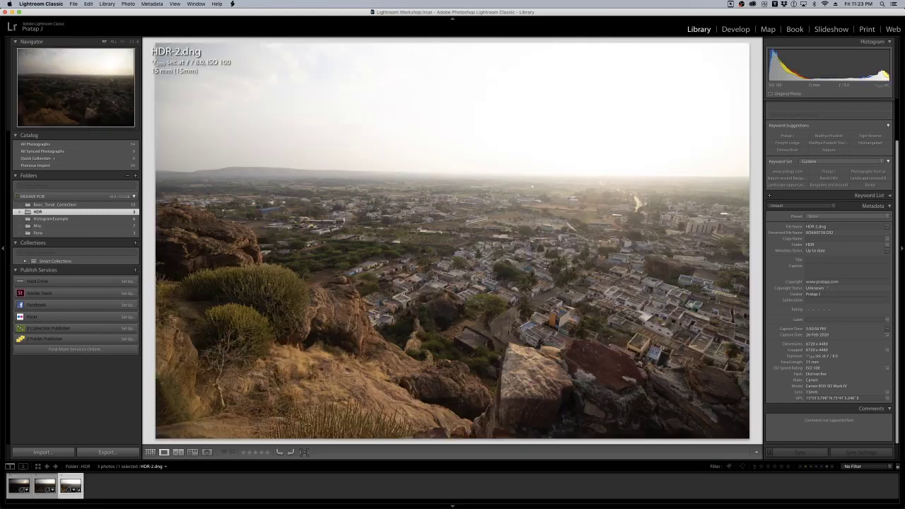
pyautogui.press('Right')
pyautogui.press('Left')
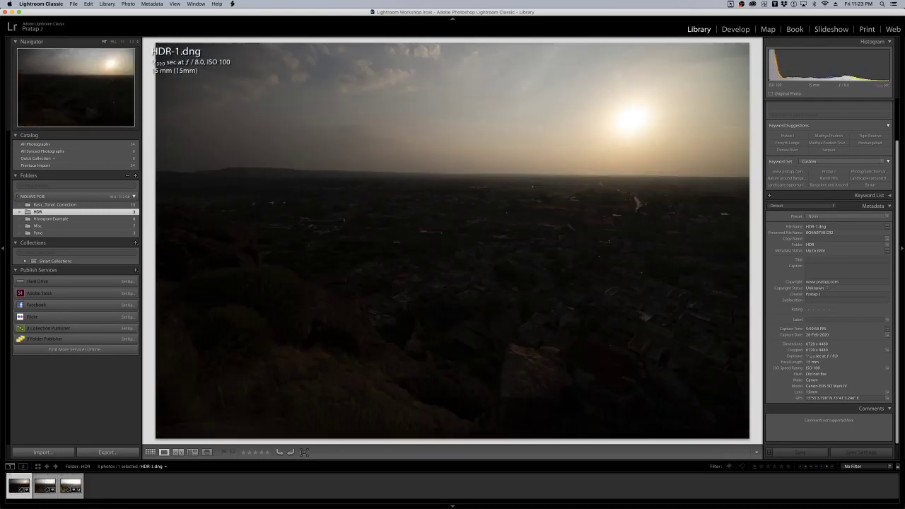
pyautogui.press('Right')
pyautogui.press('Right')
pyautogui.press('g')
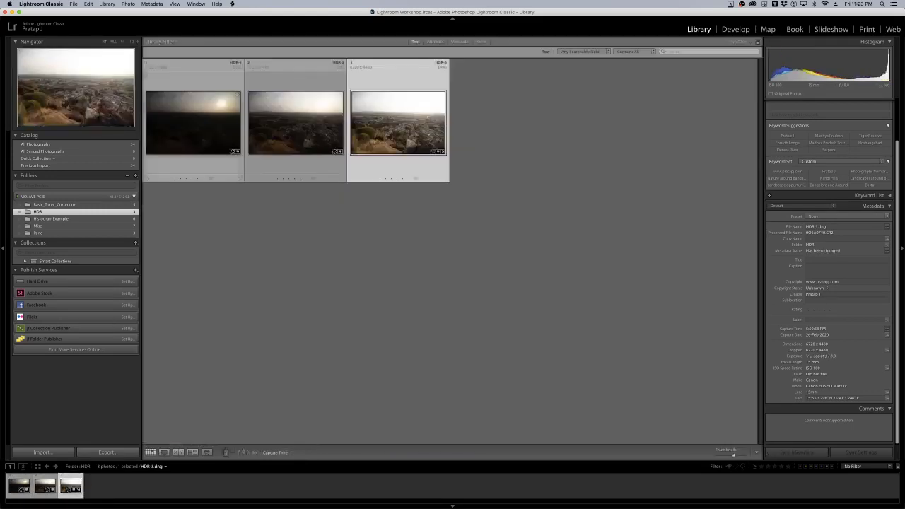
pyautogui.click(355, 293)
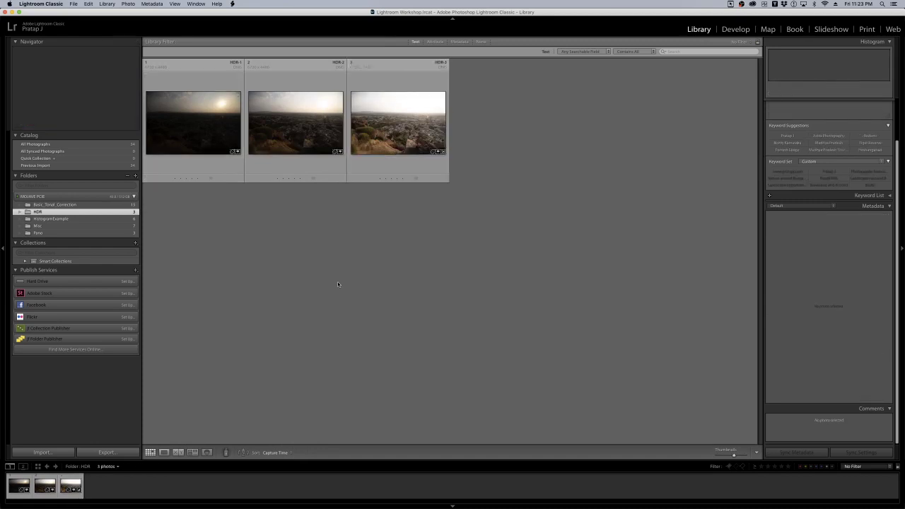
# Merge the three selected brackets via Photo Merge > HDR with Auto Align and Auto Settings.
pyautogui.click(203, 113)
pyautogui.rightClick(202, 122)
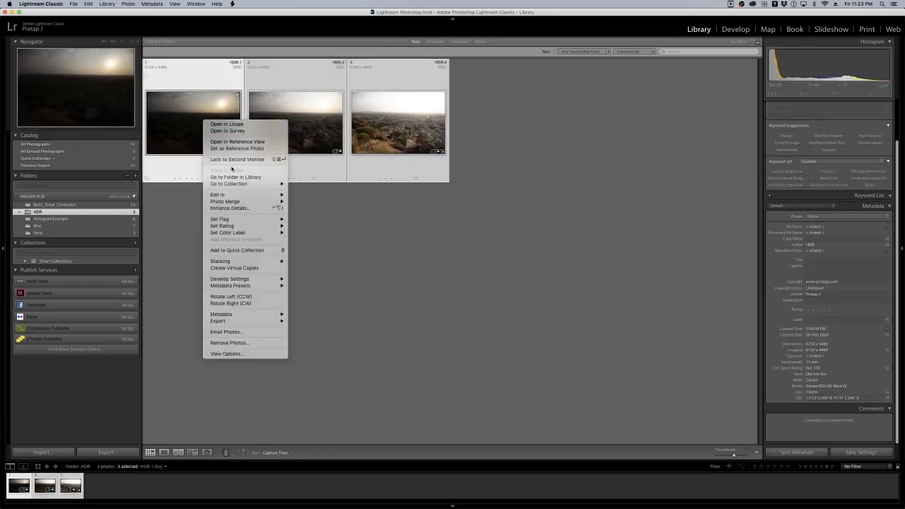
pyautogui.moveTo(244, 201)
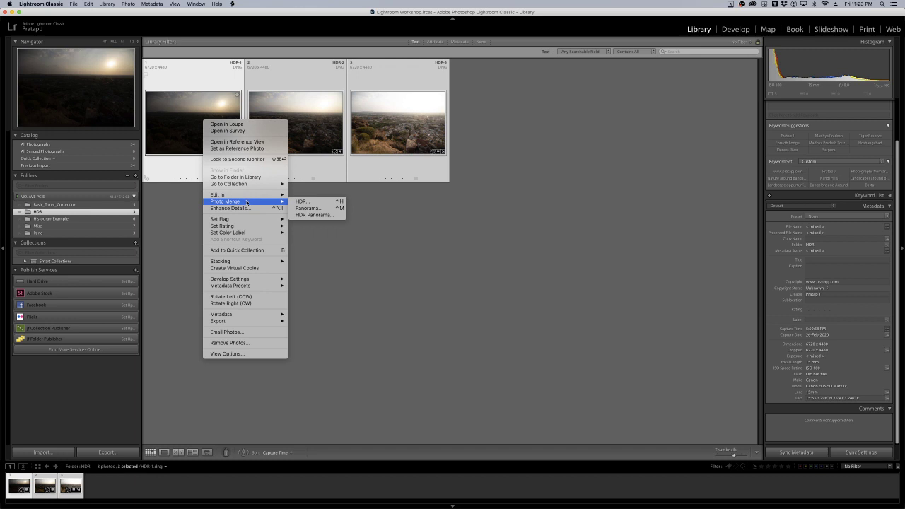
pyautogui.click(309, 202)
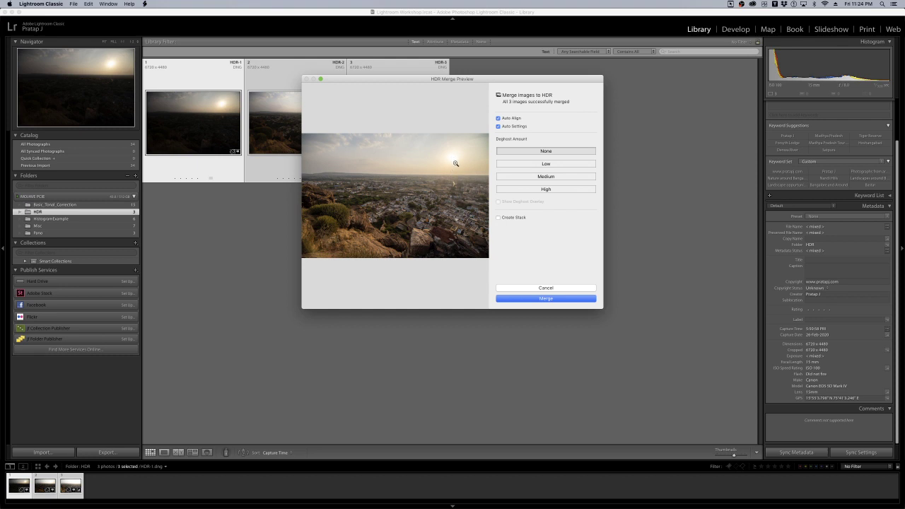
pyautogui.click(544, 299)
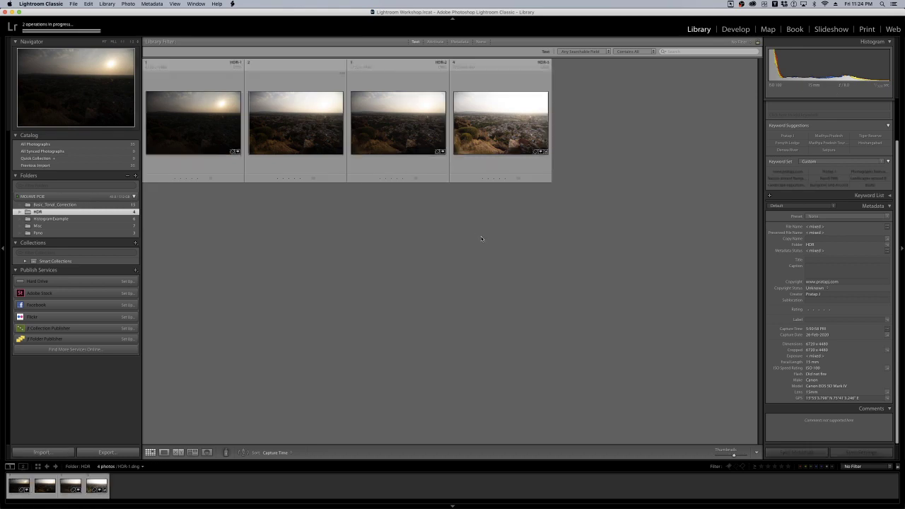
# Give HDR-1-HDR Highlights -100, Shadows +100 and higher Saturation, then return to the grid.
pyautogui.doubleClick(308, 127)
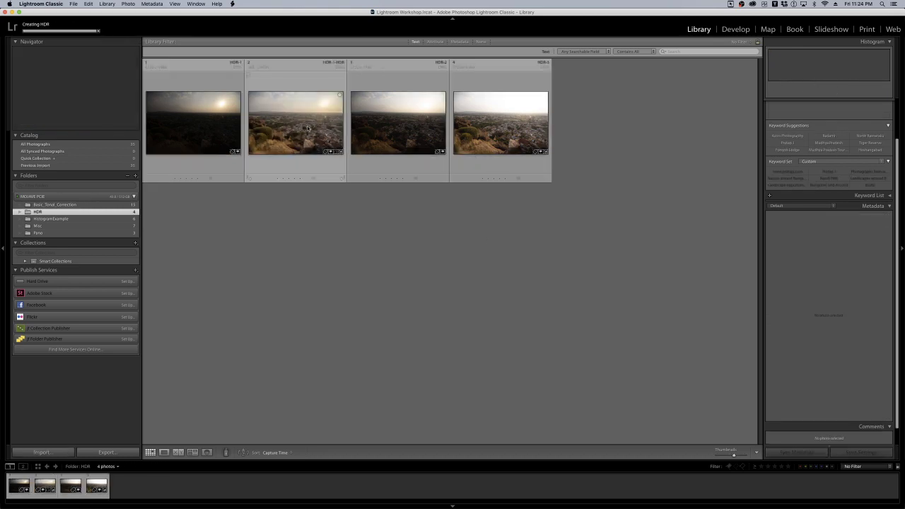
pyautogui.press('d')
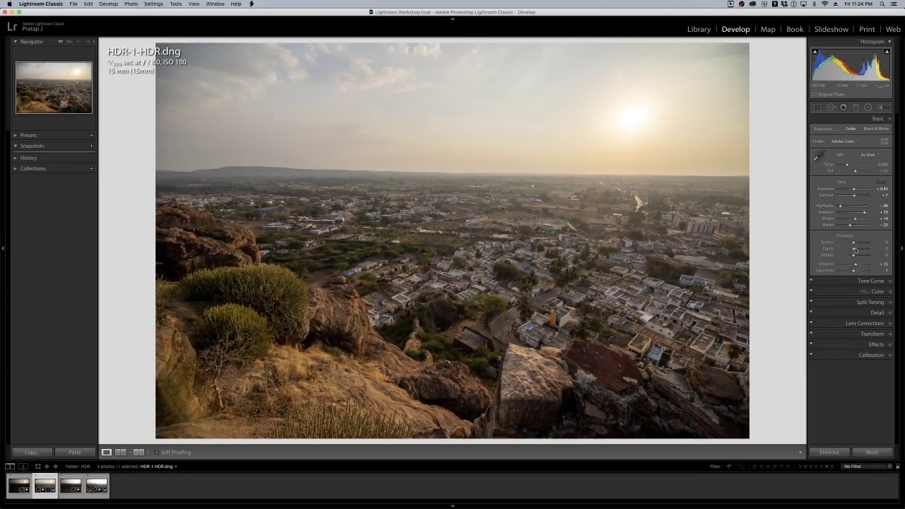
pyautogui.moveTo(839, 206)
pyautogui.mouseDown()
pyautogui.moveTo(852, 205)
pyautogui.moveTo(823, 206)
pyautogui.mouseUp()
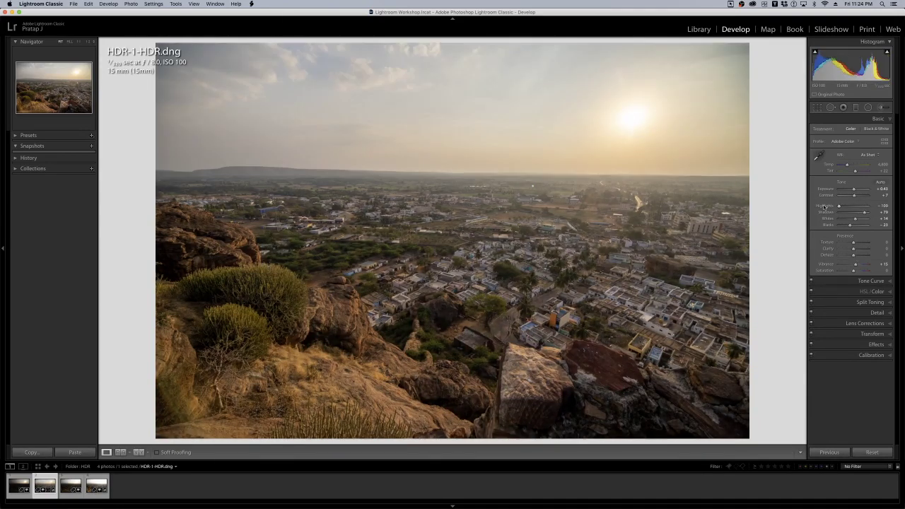
pyautogui.moveTo(853, 271); pyautogui.dragTo(857, 255)
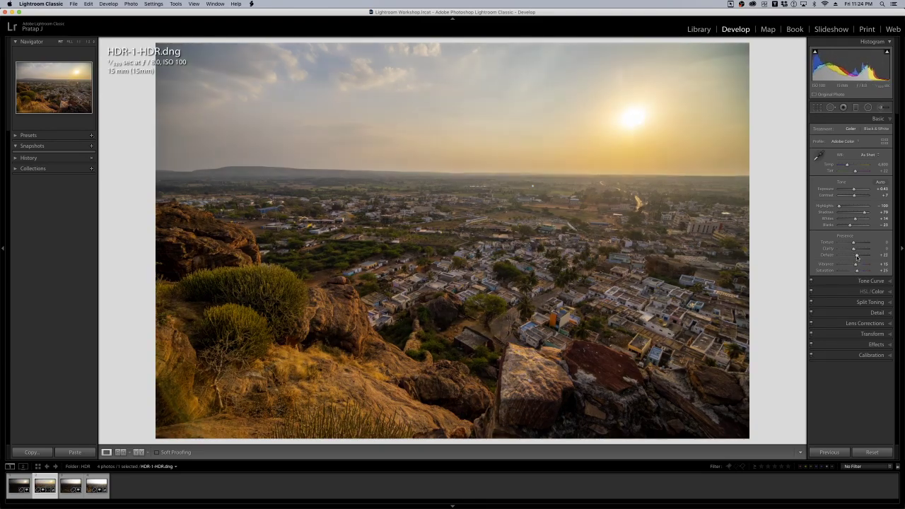
pyautogui.moveTo(864, 212); pyautogui.dragTo(873, 216)
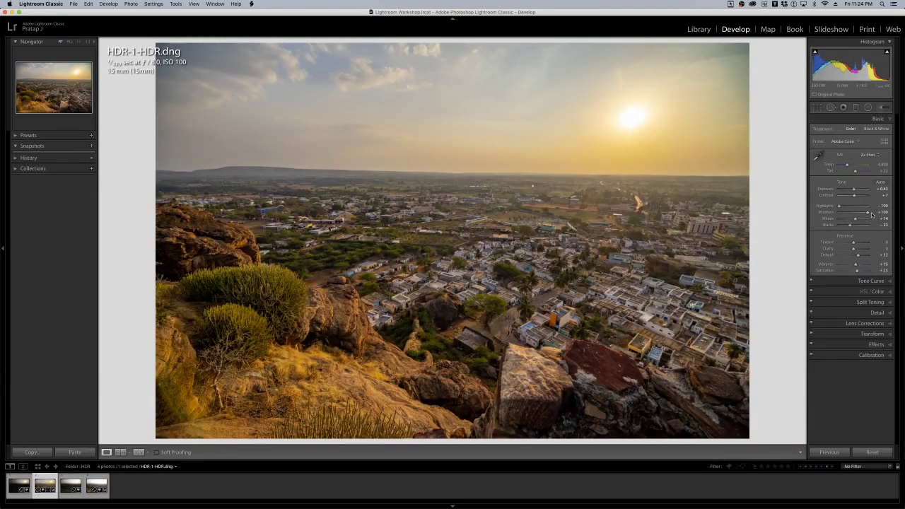
pyautogui.press('g')
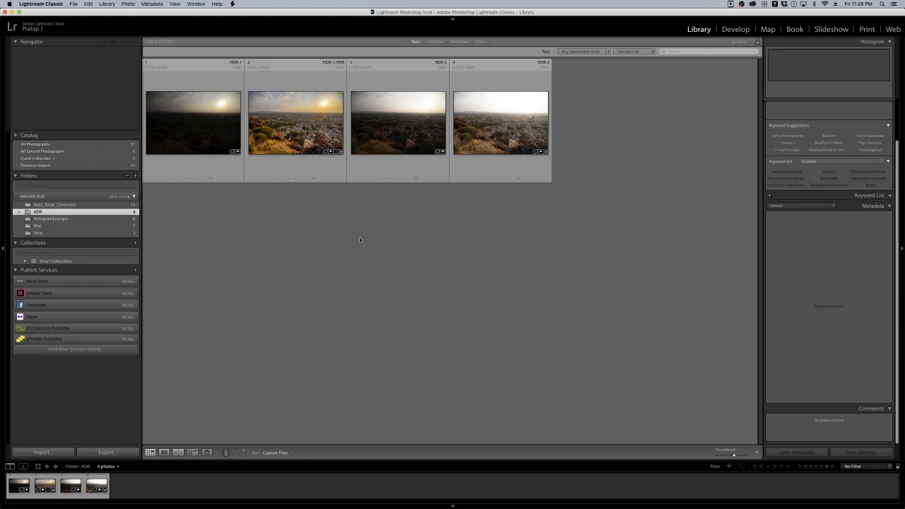
# Show the Pano folder, browse Pano-1 to Pano-3 in Loupe, and return to the grid.
pyautogui.click(51, 233)
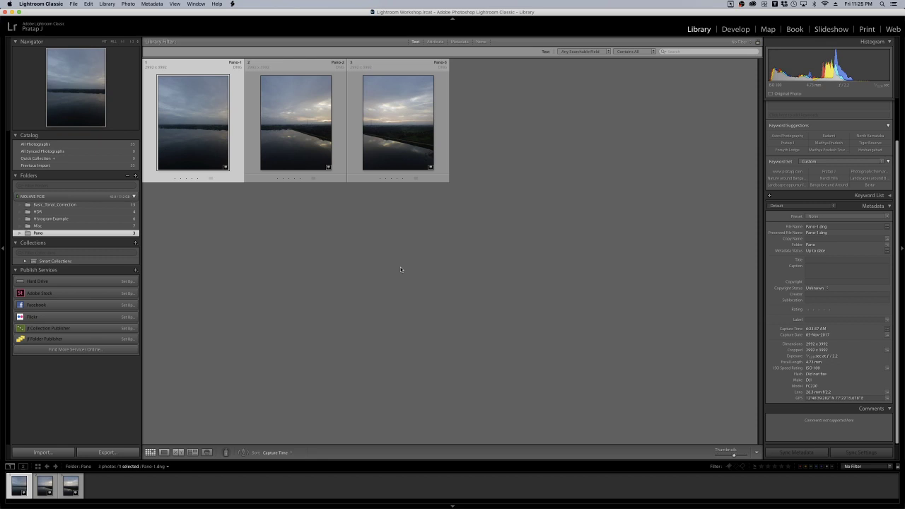
pyautogui.doubleClick(207, 151)
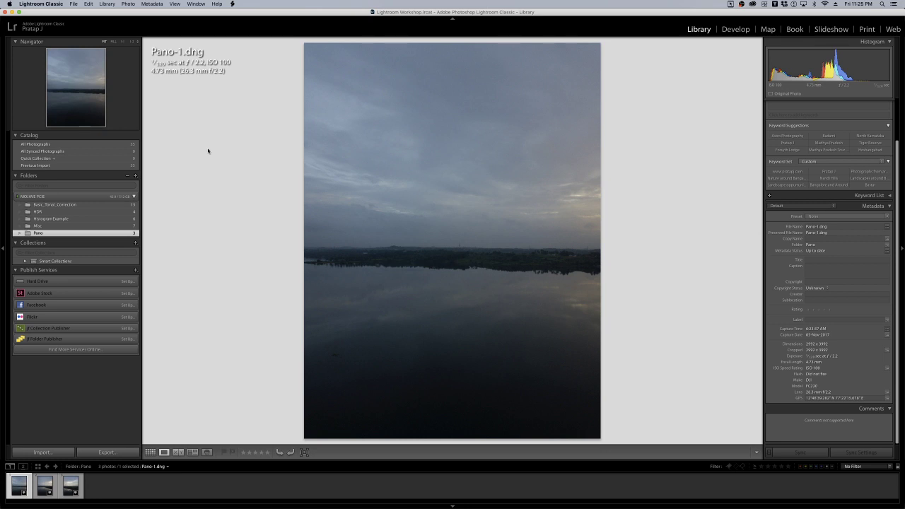
pyautogui.press('Right')
pyautogui.press('Right')
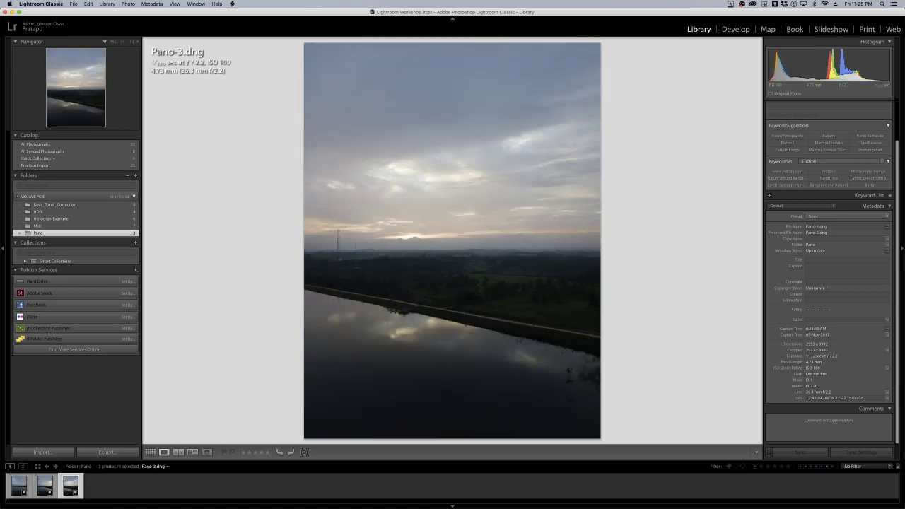
pyautogui.press('Left')
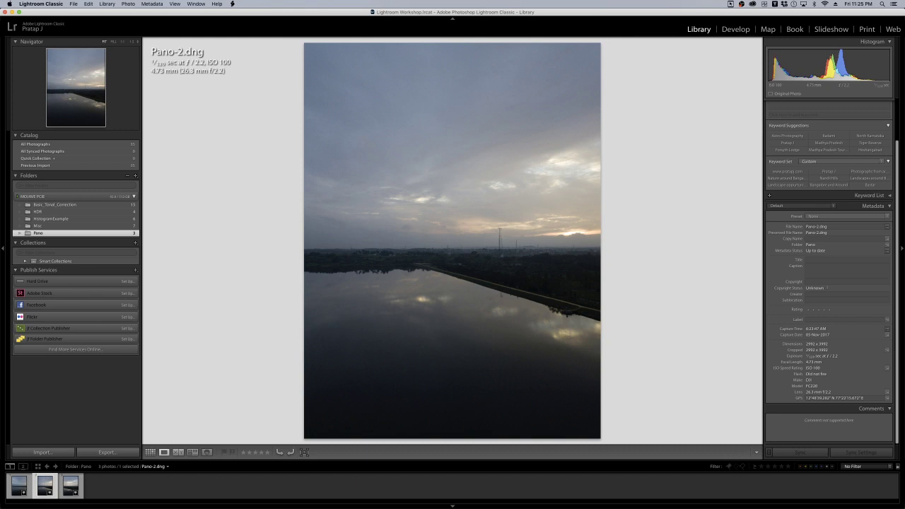
pyautogui.press('Left')
pyautogui.press('Right')
pyautogui.press('Left')
pyautogui.press('Left')
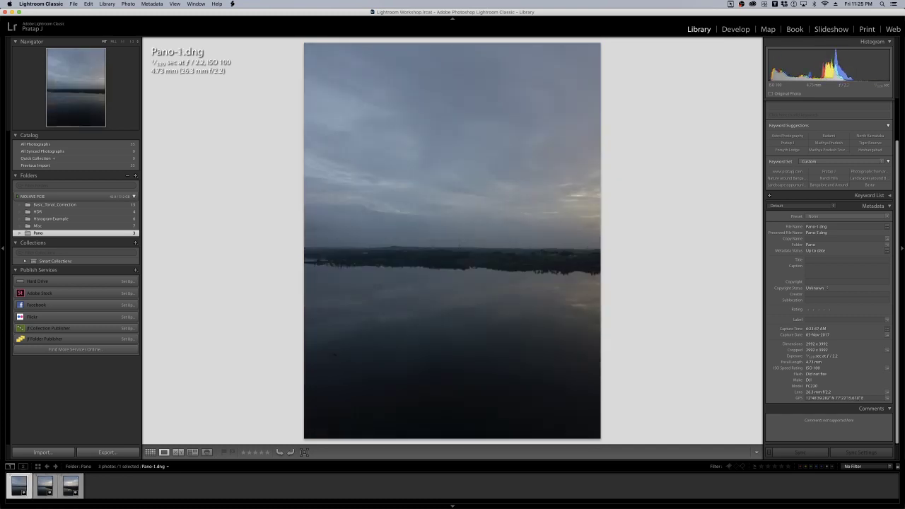
pyautogui.press('Right')
pyautogui.press('Right')
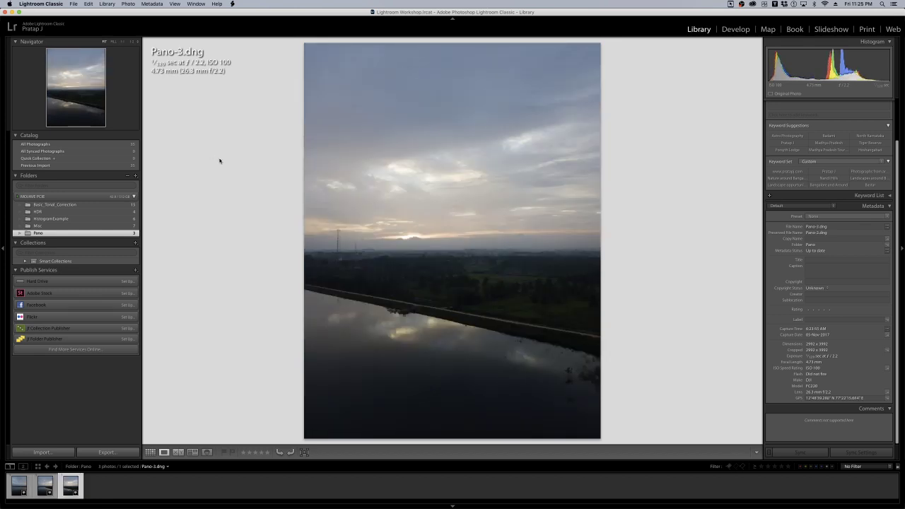
pyautogui.press('g')
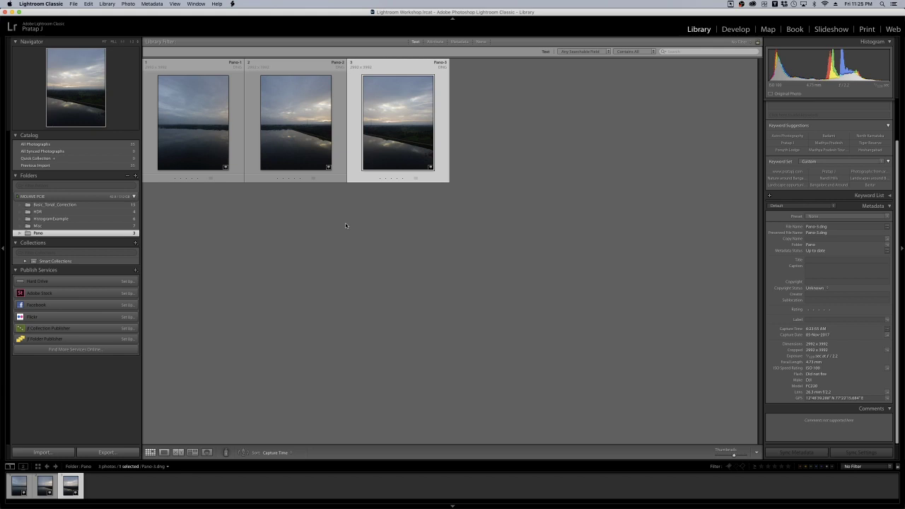
pyautogui.click(345, 225)
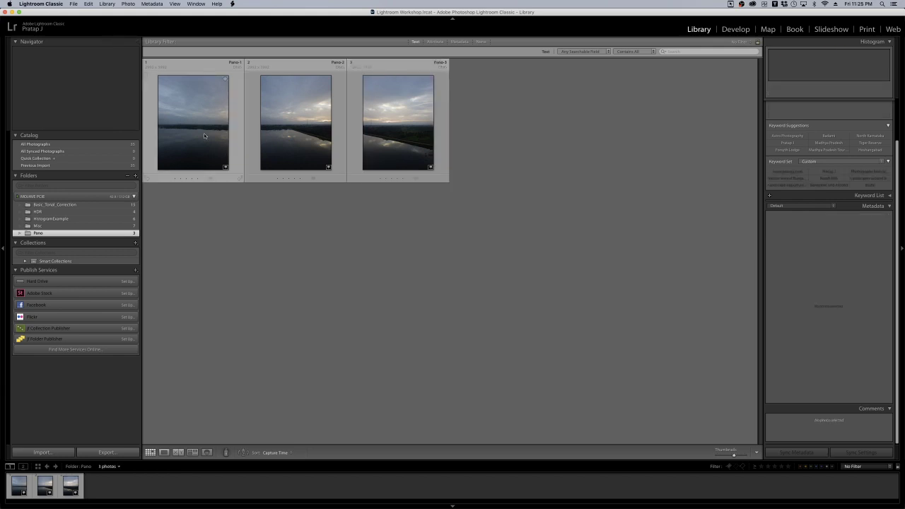
# Merge the three Pano shots via Photo Merge > Panorama and view Pano-1-Pano large.
pyautogui.rightClick(210, 122)
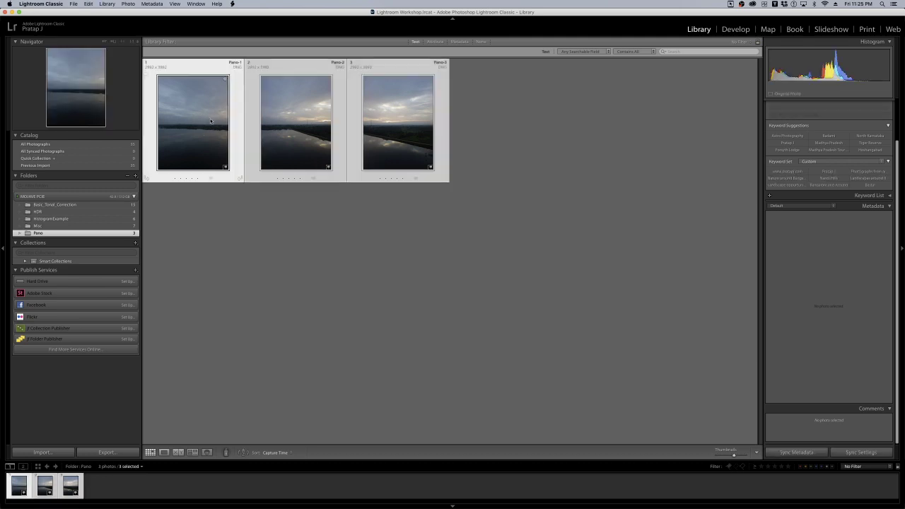
pyautogui.moveTo(268, 200)
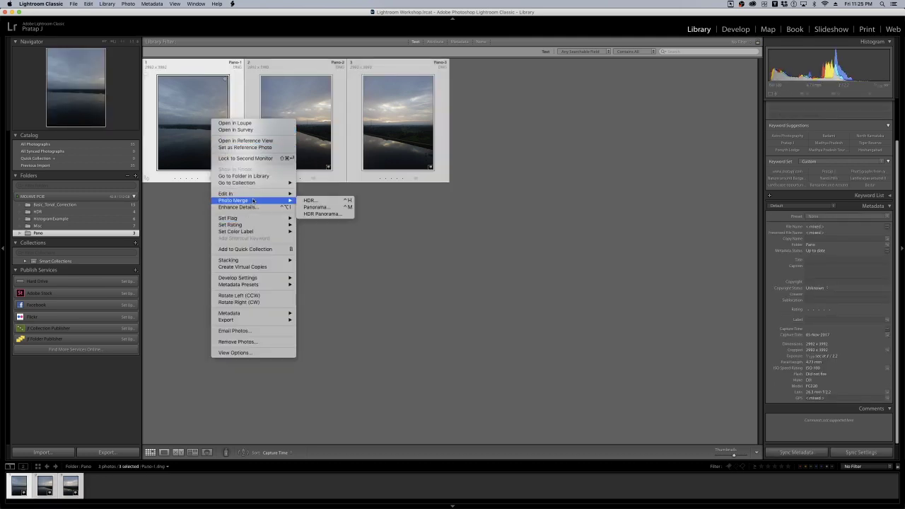
pyautogui.click(335, 208)
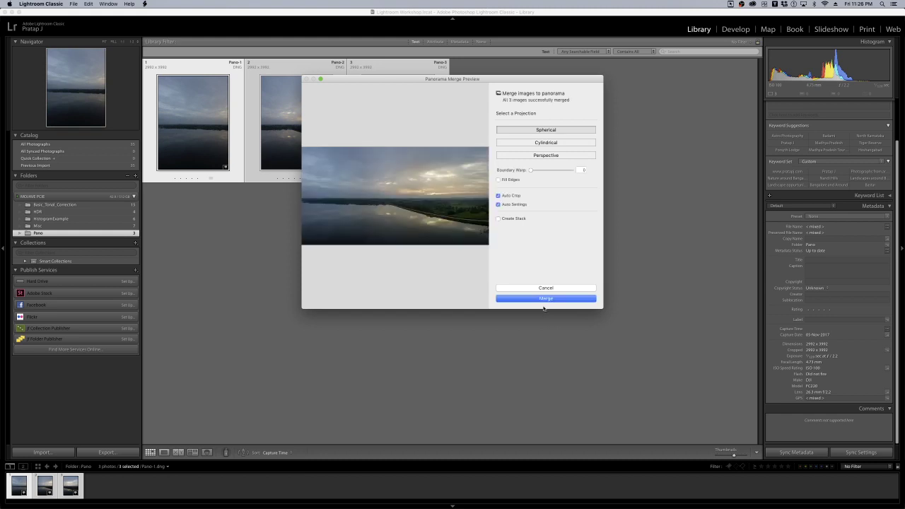
pyautogui.click(542, 298)
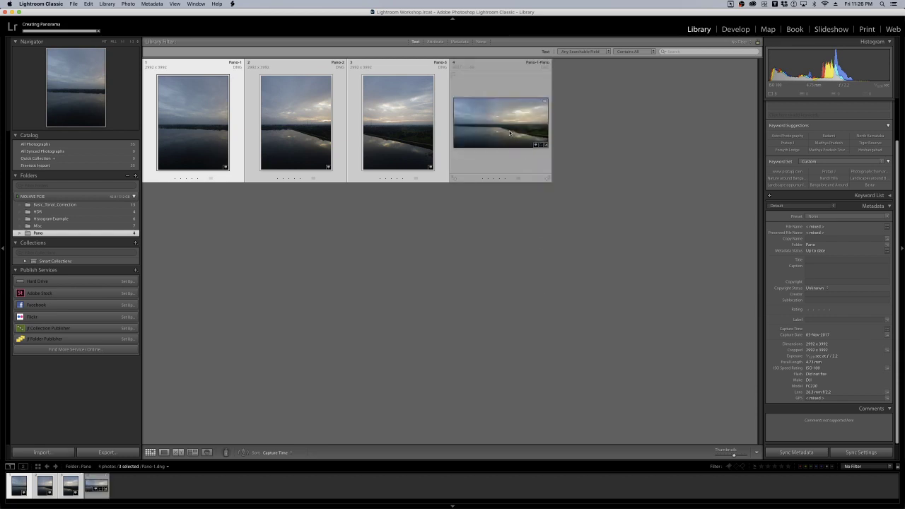
pyautogui.doubleClick(501, 122)
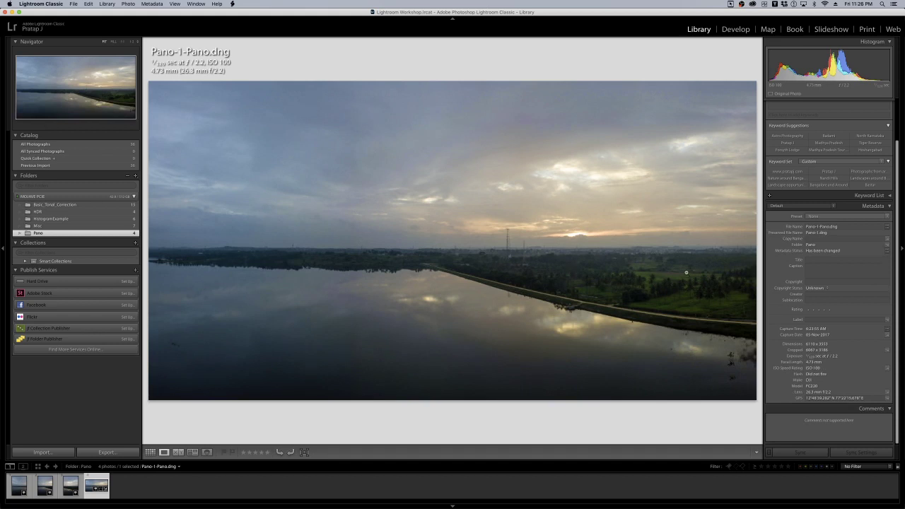
# Open the fly photo Cropping-2.dng from the Misc folder in Develop.
pyautogui.press('g')
pyautogui.click(439, 234)
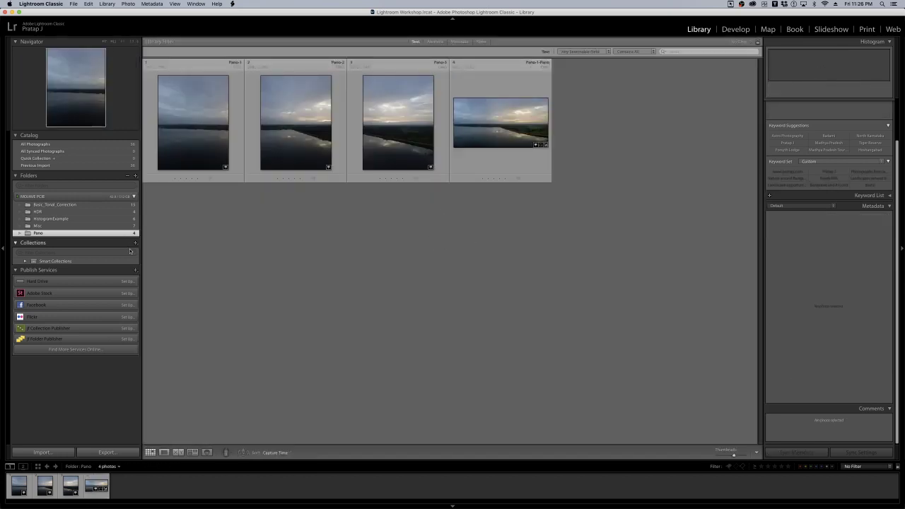
pyautogui.click(466, 145)
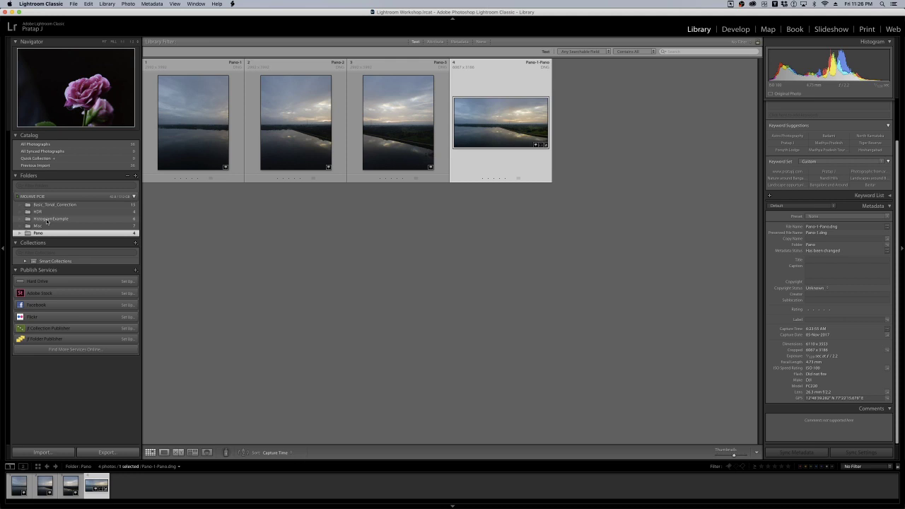
pyautogui.click(48, 226)
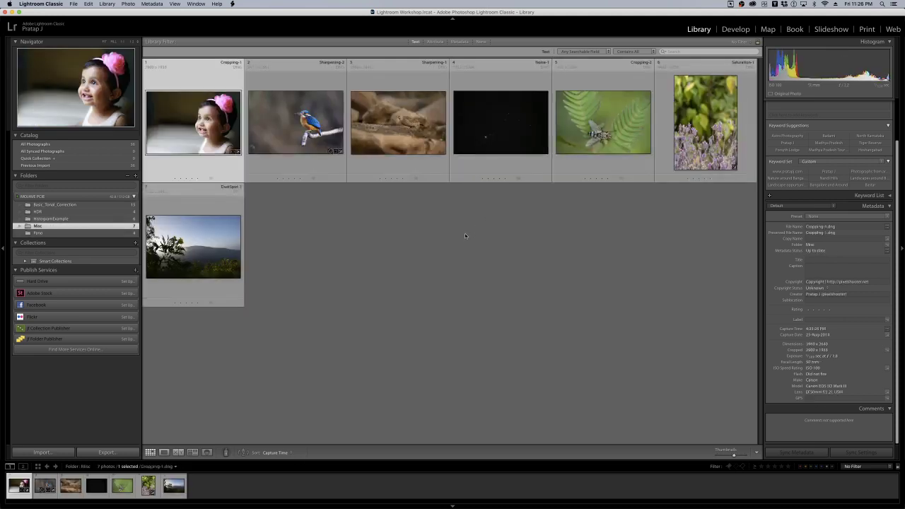
pyautogui.doubleClick(603, 122)
pyautogui.press('d')
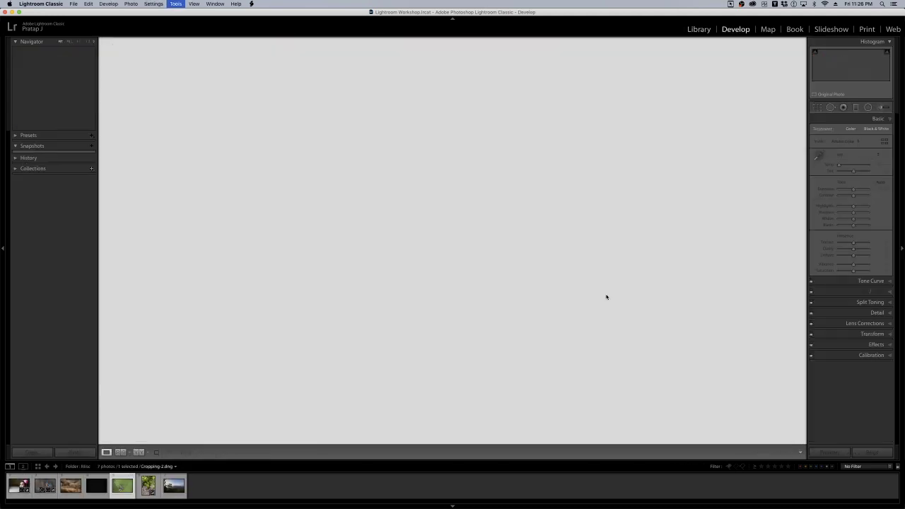
# Expand Tone Curve, keep the point curve at Linear, and return to point editing.
pyautogui.click(862, 282)
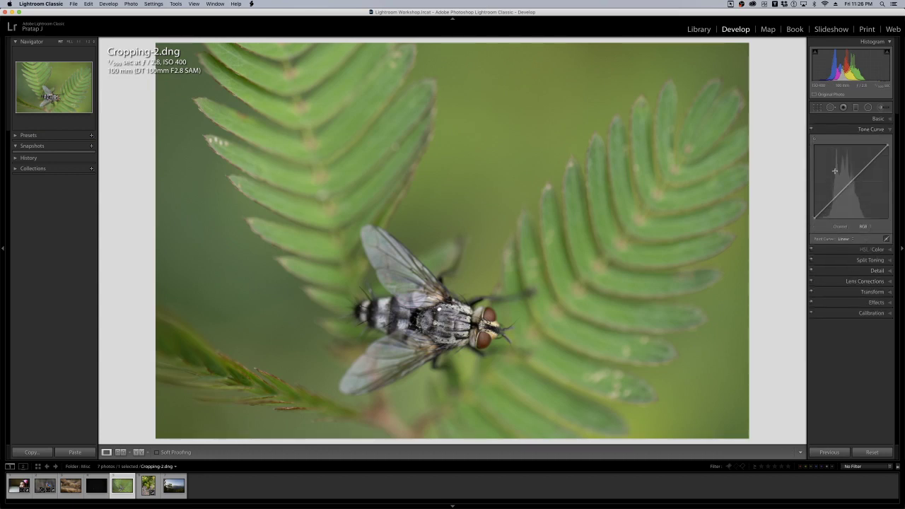
pyautogui.click(842, 239)
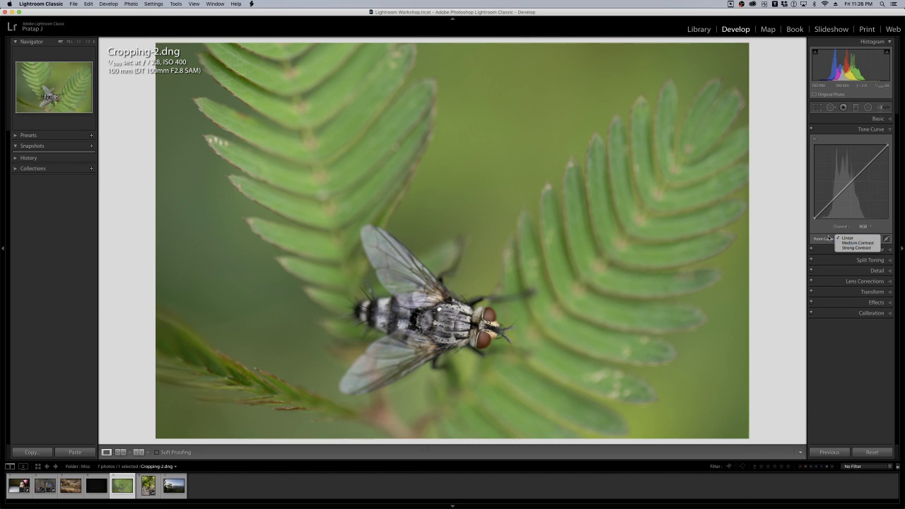
pyautogui.click(845, 239)
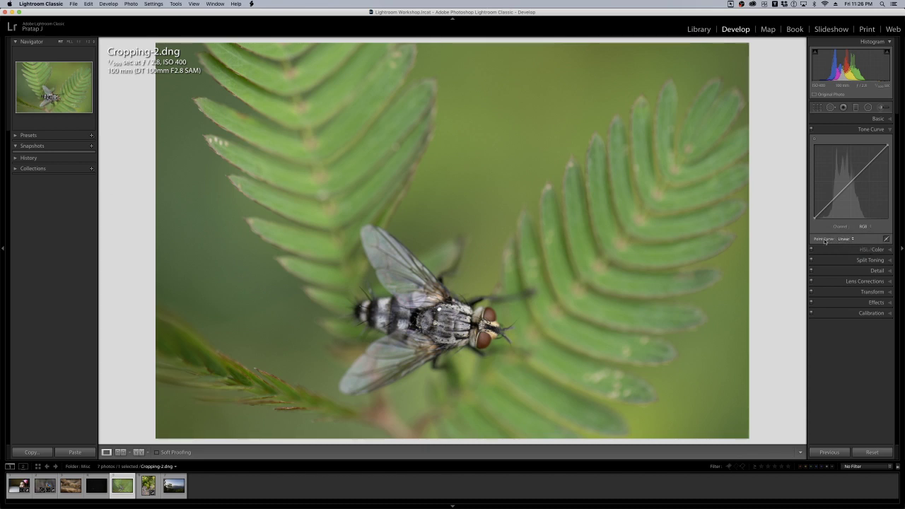
pyautogui.click(886, 238)
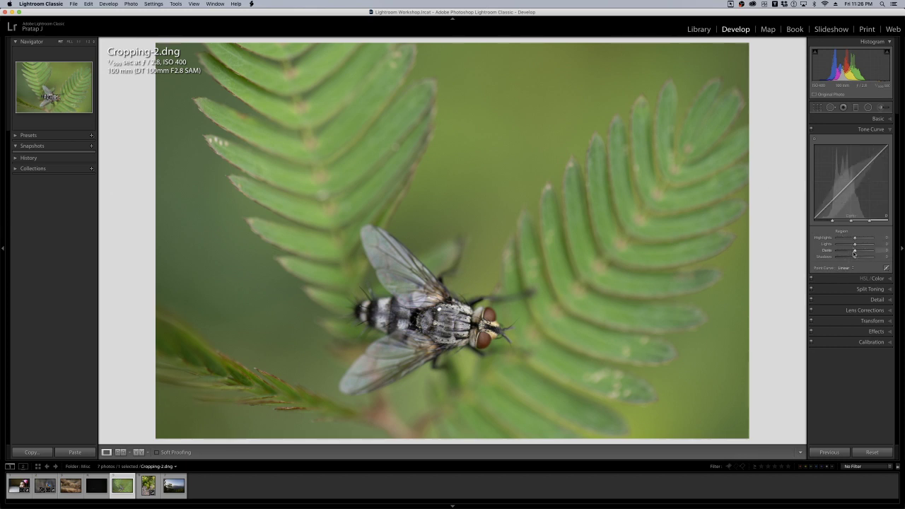
pyautogui.click(888, 269)
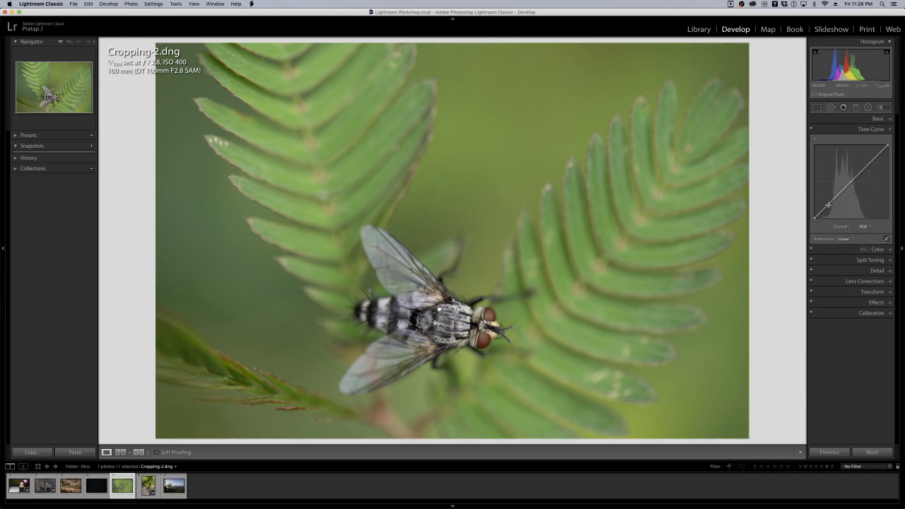
# Add shadow and highlight curve points and lift the black point to flatten the fly photo.
pyautogui.moveTo(828, 205); pyautogui.dragTo(832, 206)
pyautogui.moveTo(862, 174); pyautogui.dragTo(861, 165)
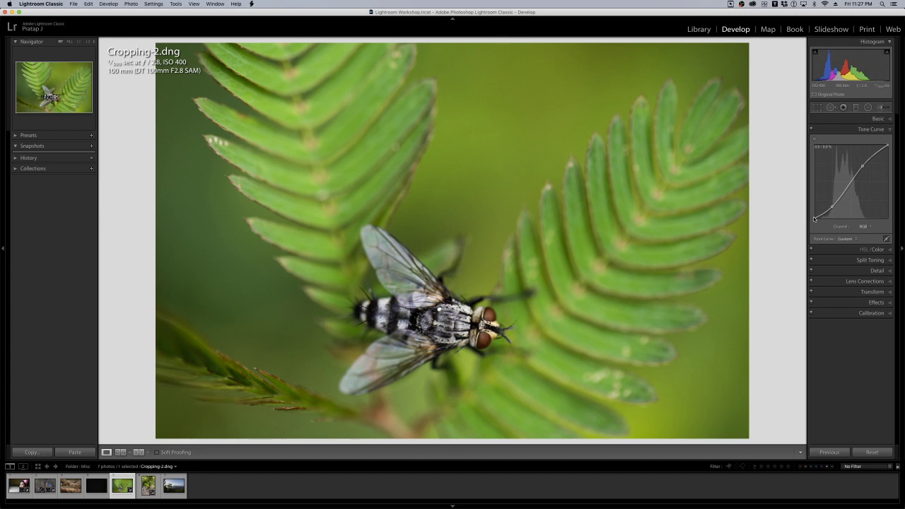
pyautogui.moveTo(813, 219); pyautogui.dragTo(810, 211)
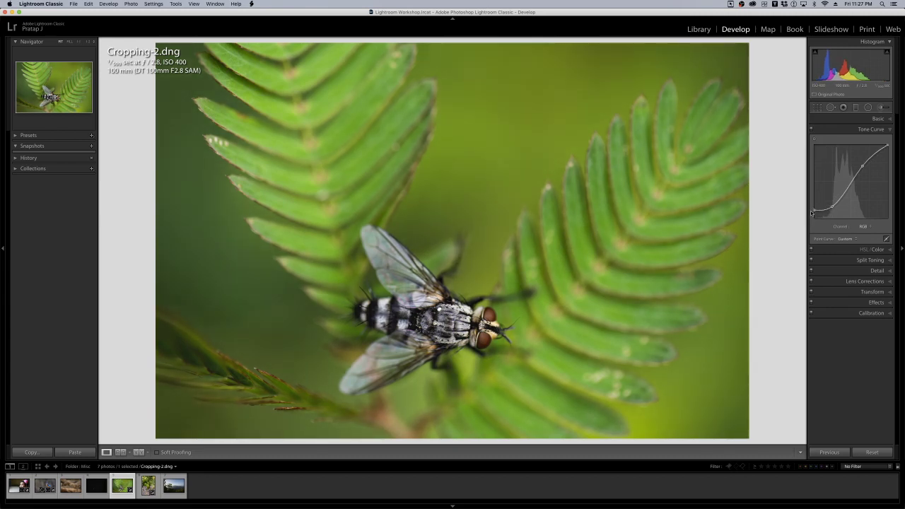
pyautogui.moveTo(832, 206); pyautogui.dragTo(830, 198)
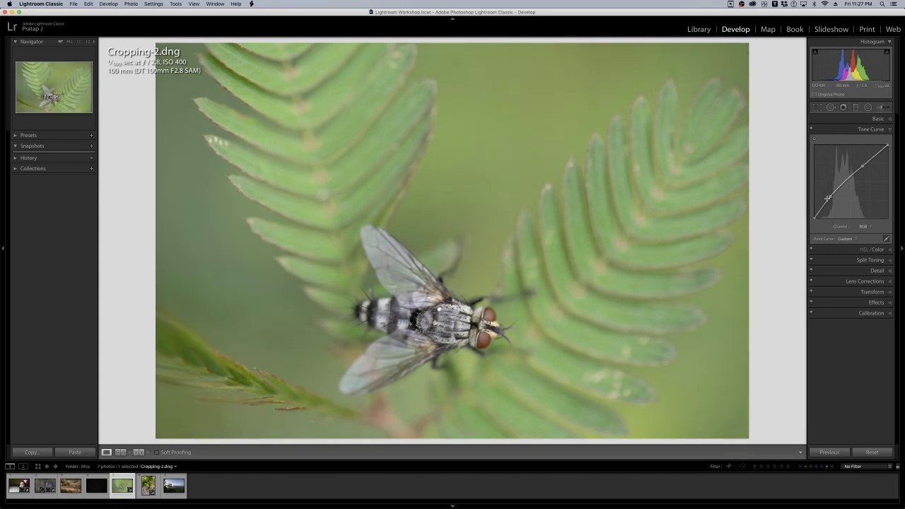
# Delete the upper curve point, then add new lower and upper points for an S-curve.
pyautogui.moveTo(829, 198); pyautogui.dragTo(861, 167)
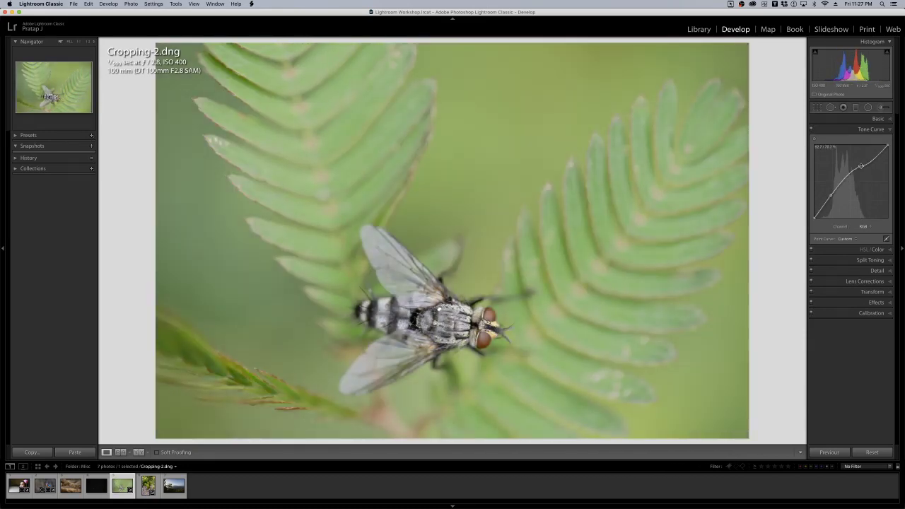
pyautogui.rightClick(861, 167)
pyautogui.click(864, 170)
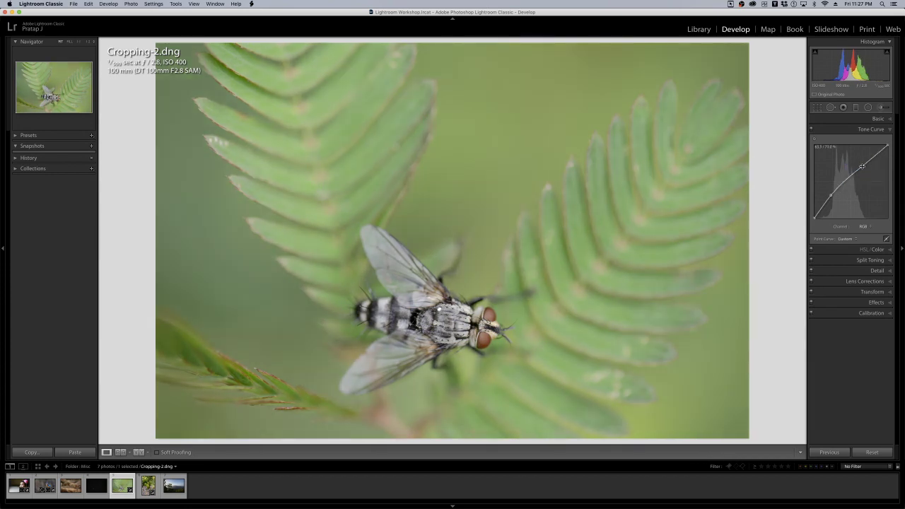
pyautogui.moveTo(863, 168); pyautogui.dragTo(867, 171)
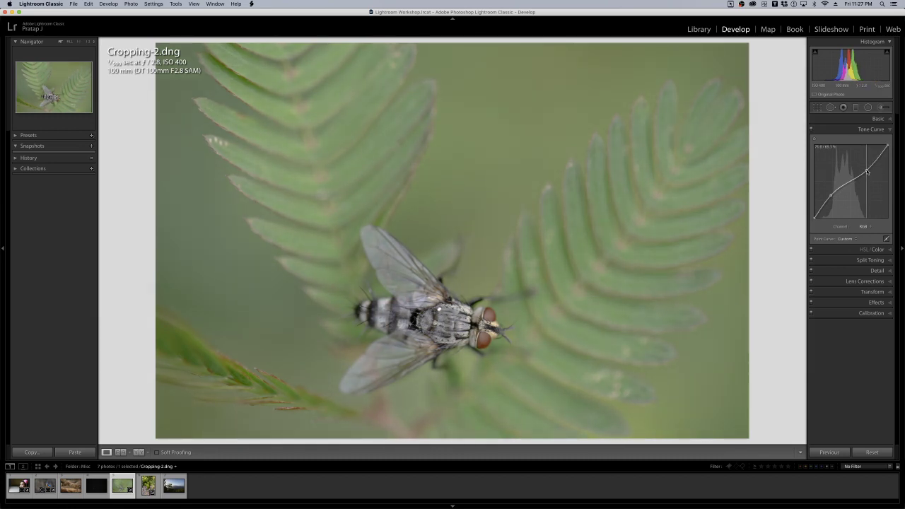
pyautogui.moveTo(830, 195); pyautogui.dragTo(832, 199)
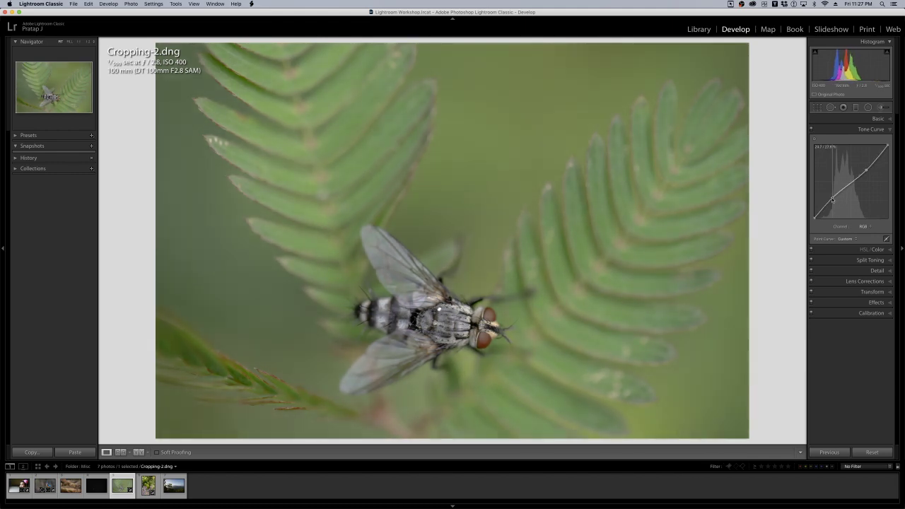
pyautogui.moveTo(865, 170); pyautogui.dragTo(864, 167)
# Replace the upper point with a higher one and readjust the lower shadow point.
pyautogui.rightClick(863, 170)
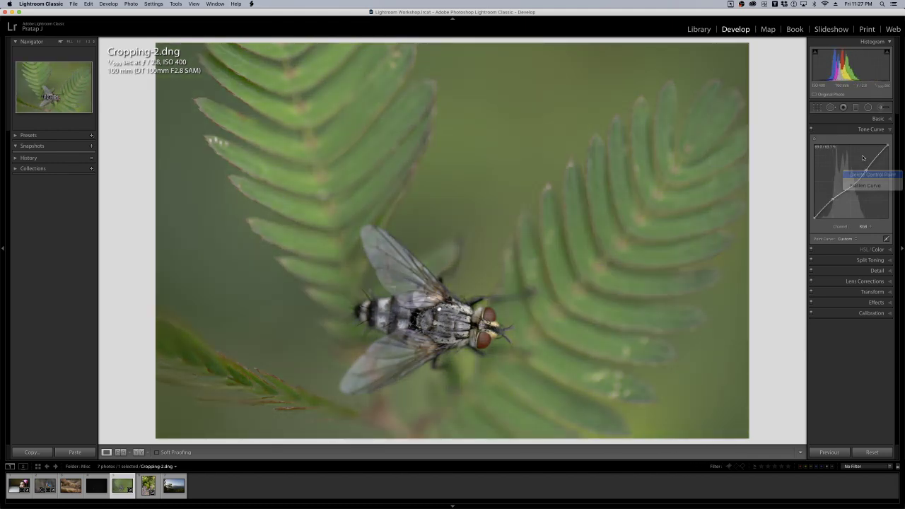
pyautogui.click(864, 174)
pyautogui.moveTo(863, 171); pyautogui.dragTo(863, 162)
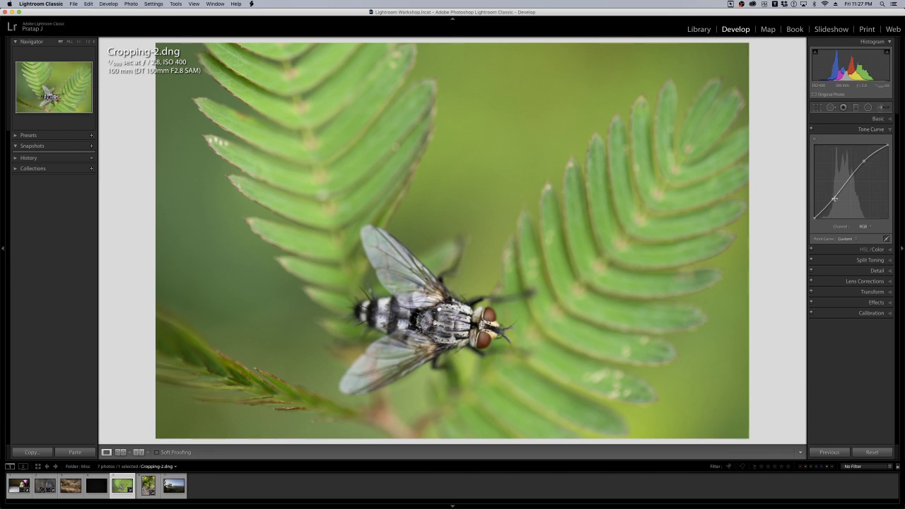
pyautogui.moveTo(834, 199); pyautogui.dragTo(833, 202)
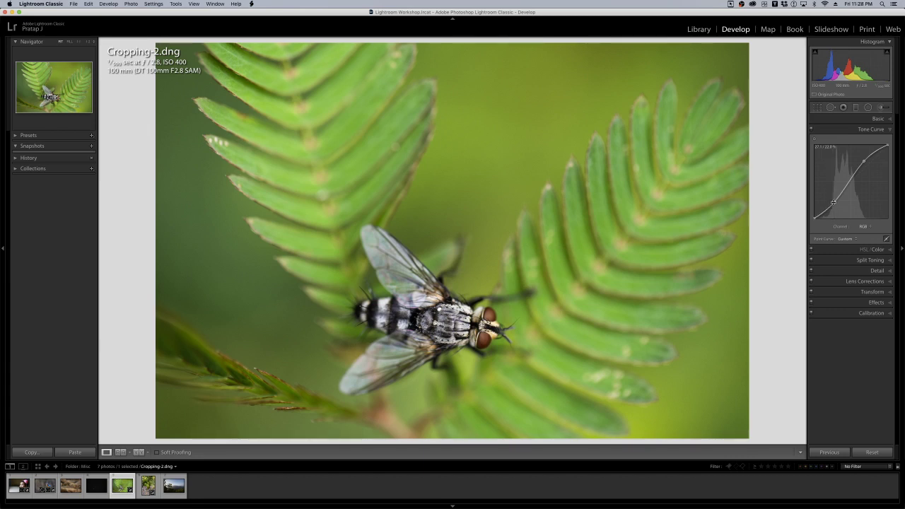
pyautogui.click(876, 119)
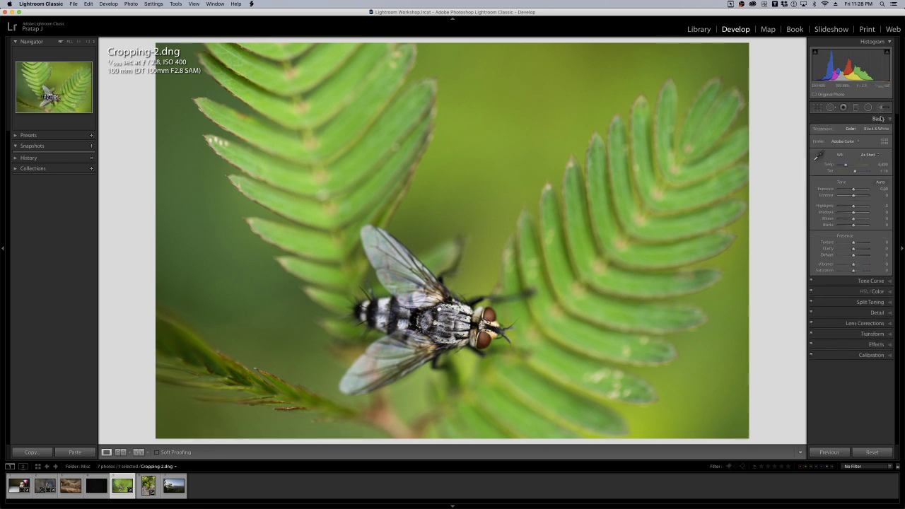
pyautogui.click(877, 119)
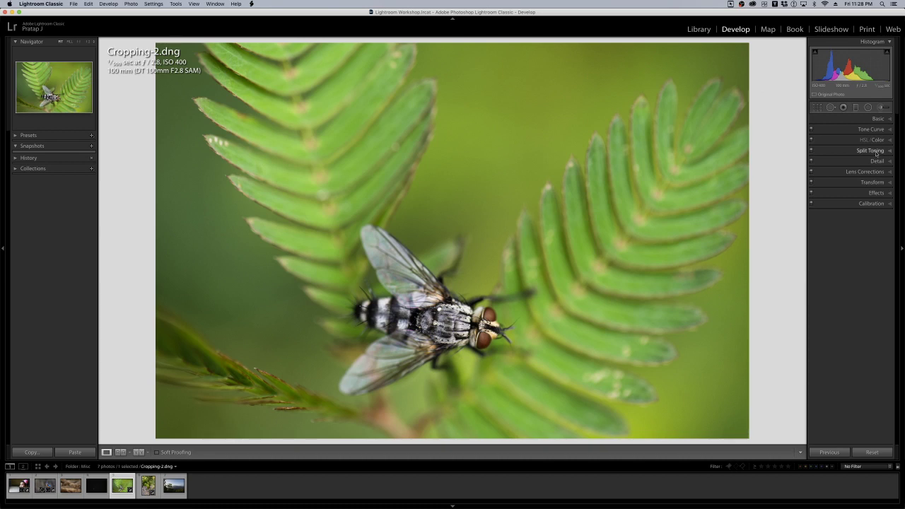
pyautogui.click(871, 129)
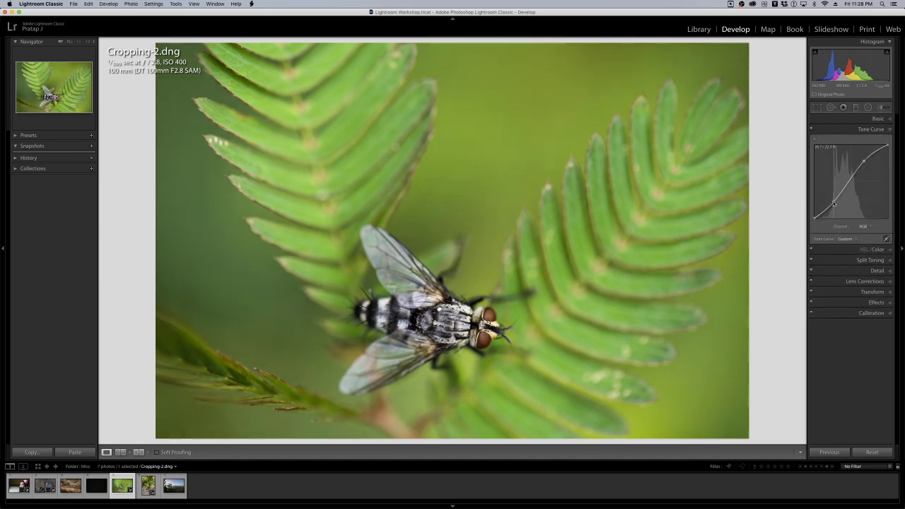
pyautogui.moveTo(834, 204); pyautogui.dragTo(834, 195)
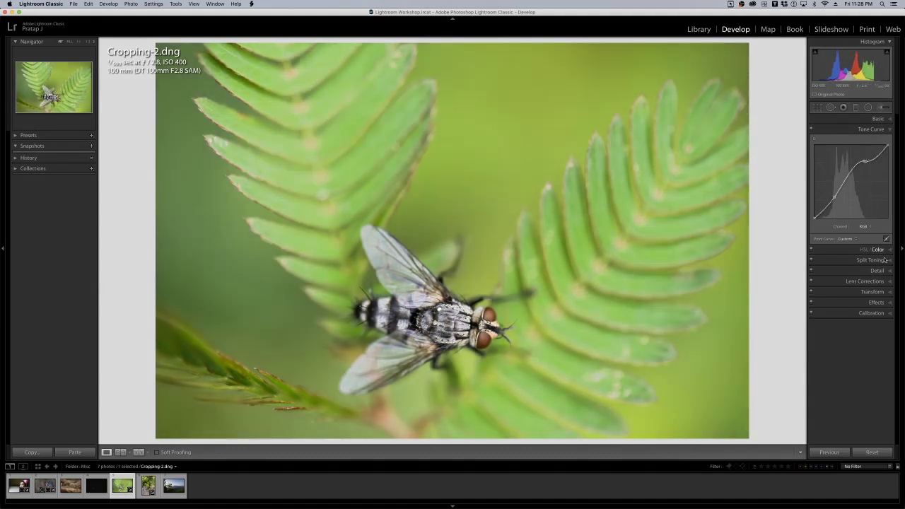
# Add a post-crop vignette of about -26 Amount to the fly photo in Effects.
pyautogui.click(879, 303)
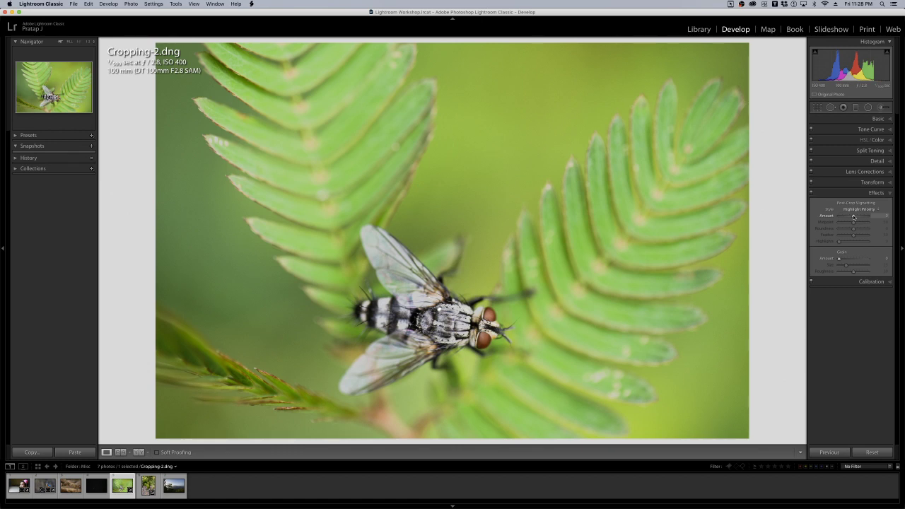
pyautogui.moveTo(853, 217); pyautogui.dragTo(847, 215)
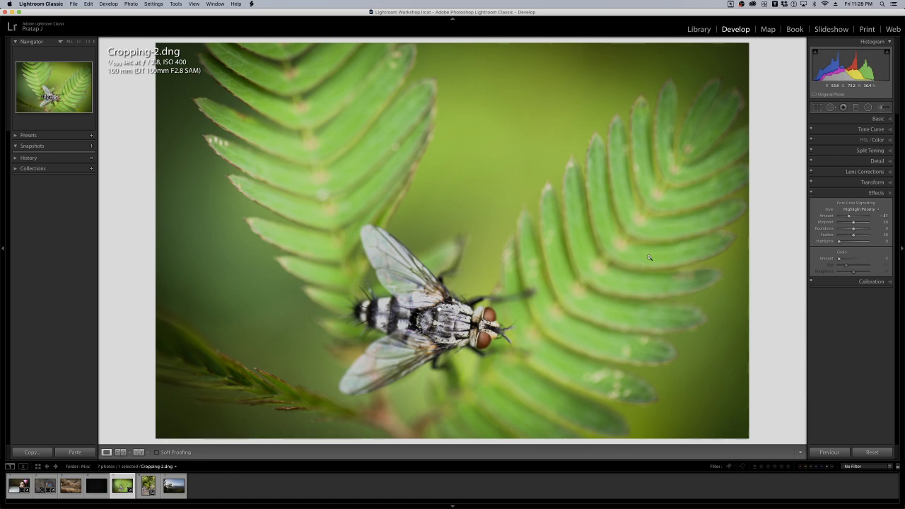
# Open the kingfisher photo Sharpening-2.dng in Develop from the grid.
pyautogui.press('g')
pyautogui.click(623, 276)
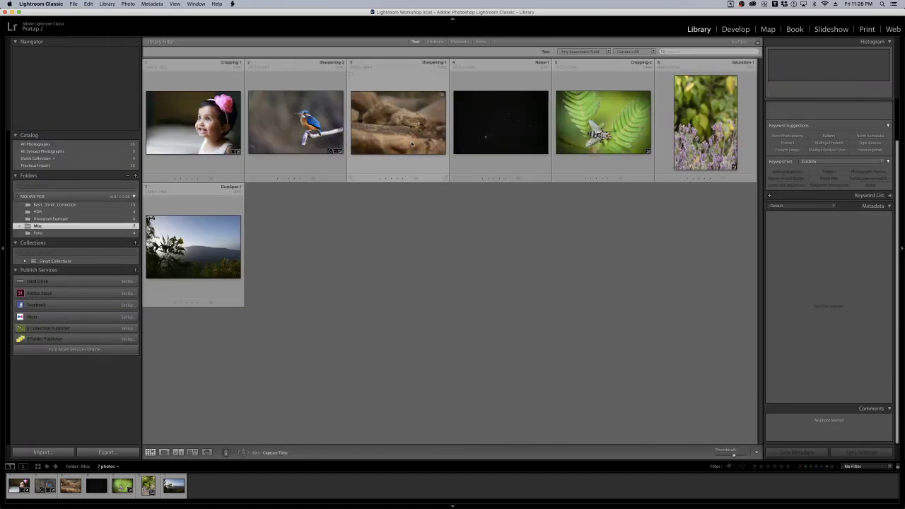
pyautogui.doubleClick(313, 138)
pyautogui.press('d')
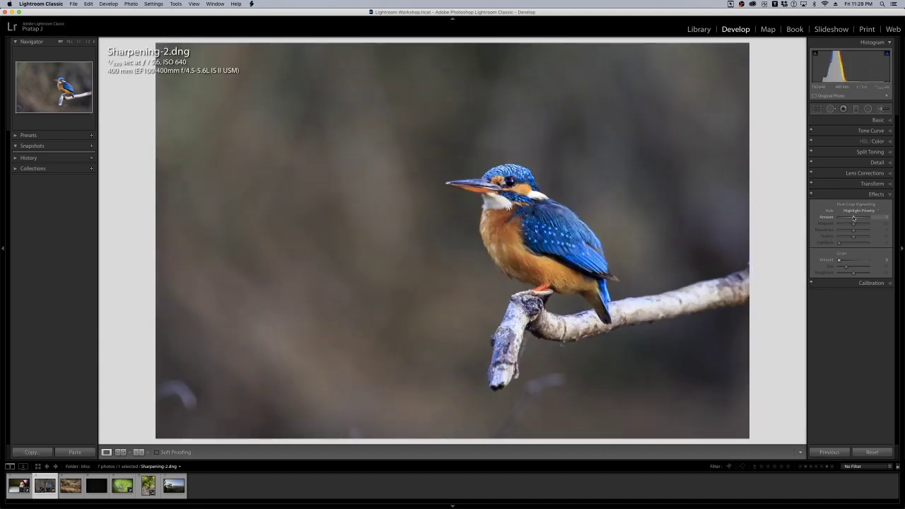
# Try a dark then lighter vignette Amount on the kingfisher, then switch Effects off.
pyautogui.moveTo(853, 218); pyautogui.dragTo(849, 217)
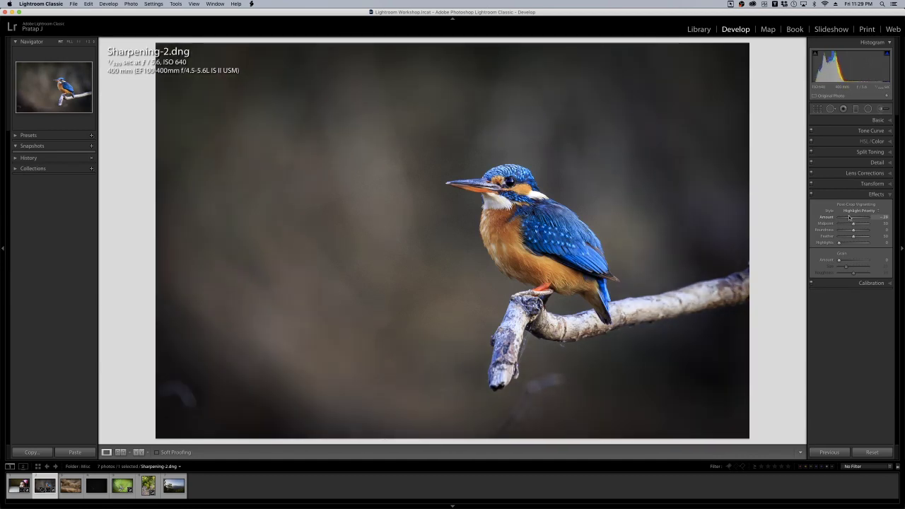
pyautogui.scroll(-1, 849, 217)
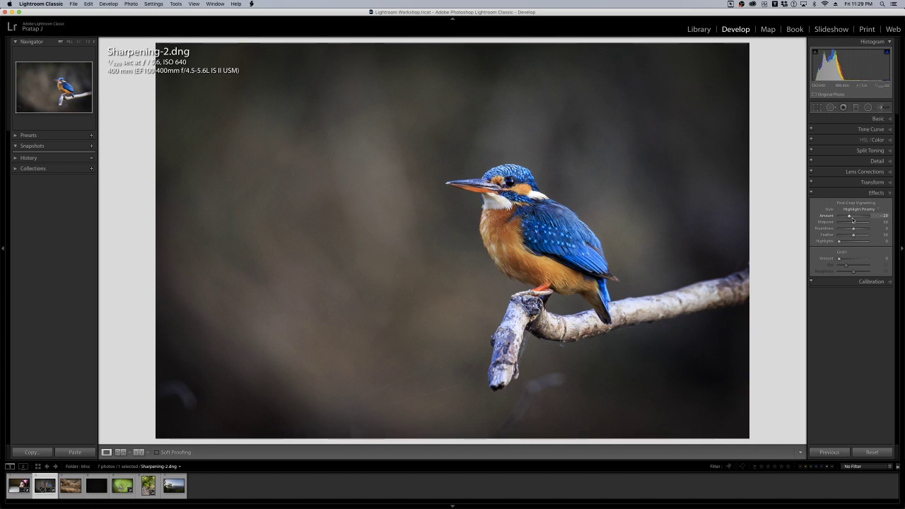
pyautogui.moveTo(852, 220)
pyautogui.mouseDown()
pyautogui.moveTo(866, 219)
pyautogui.moveTo(852, 218)
pyautogui.mouseUp()
pyautogui.click(888, 193)
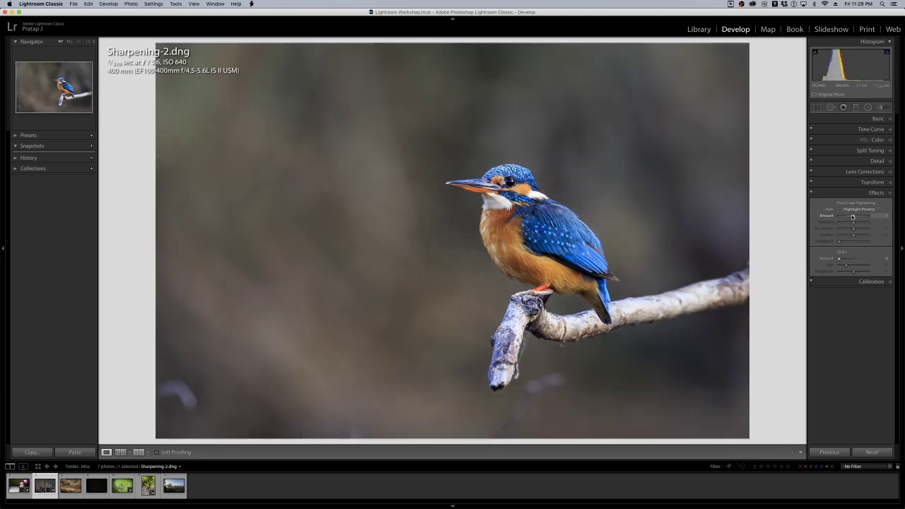
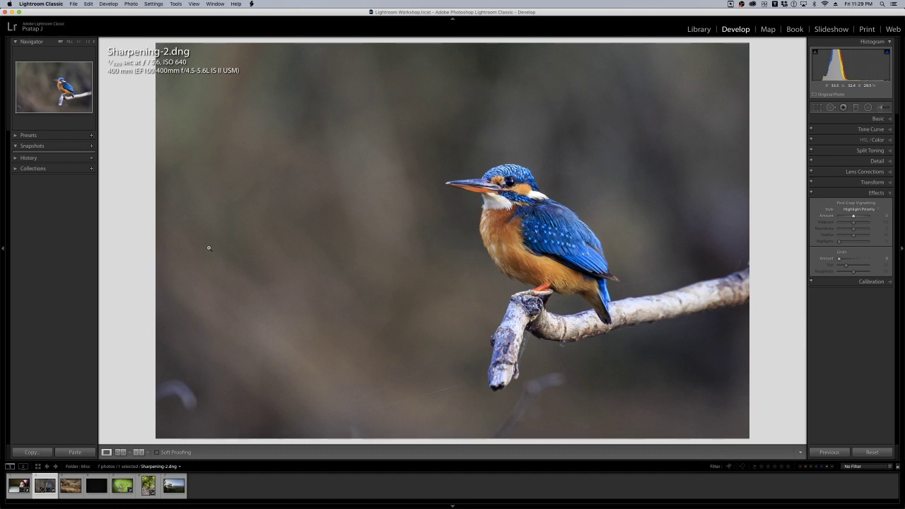
# Switch to the Library grid, deselect Sharpening-2, and open Cropping-1 in Loupe view.
pyautogui.press('g')
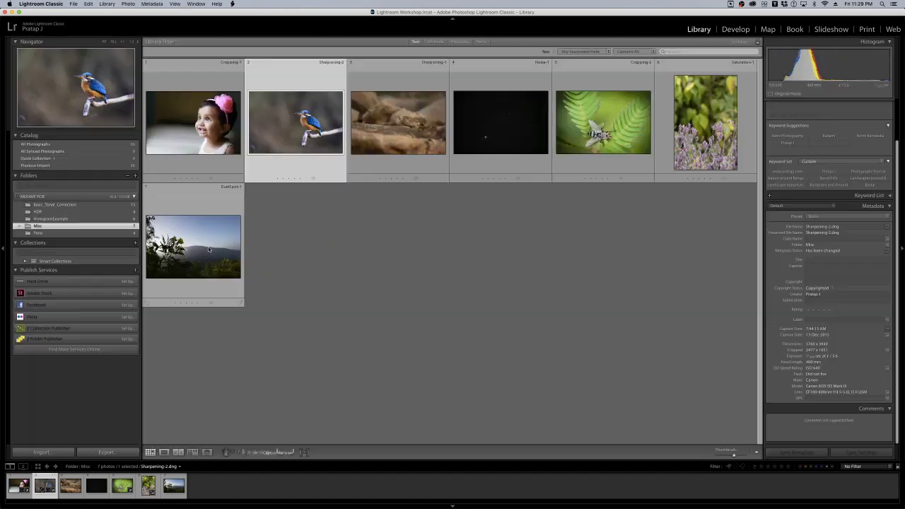
pyautogui.click(318, 314)
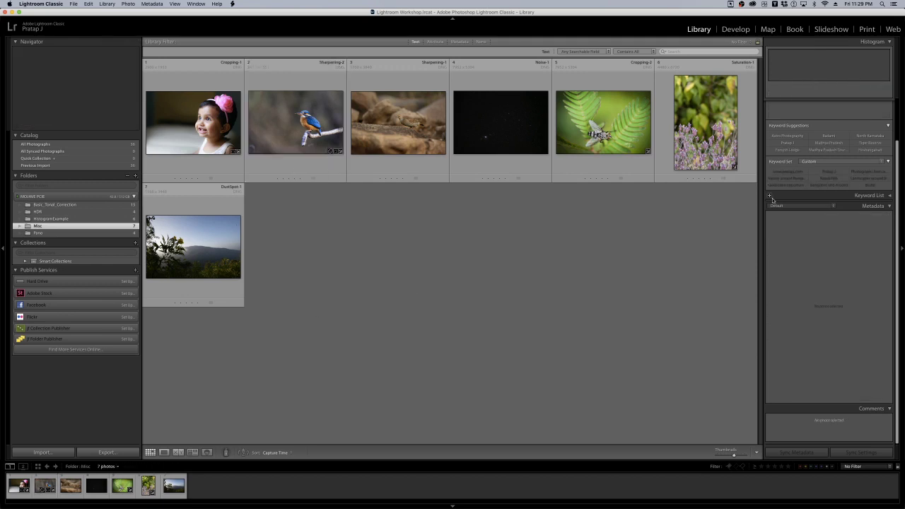
pyautogui.doubleClick(214, 127)
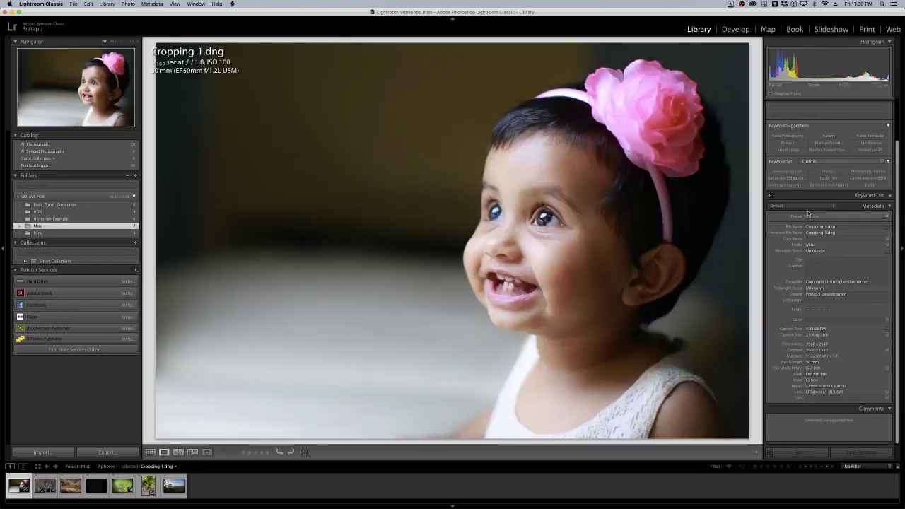
# Open Cropping-1 in Develop and reset its crop to the full photo.
pyautogui.press('d')
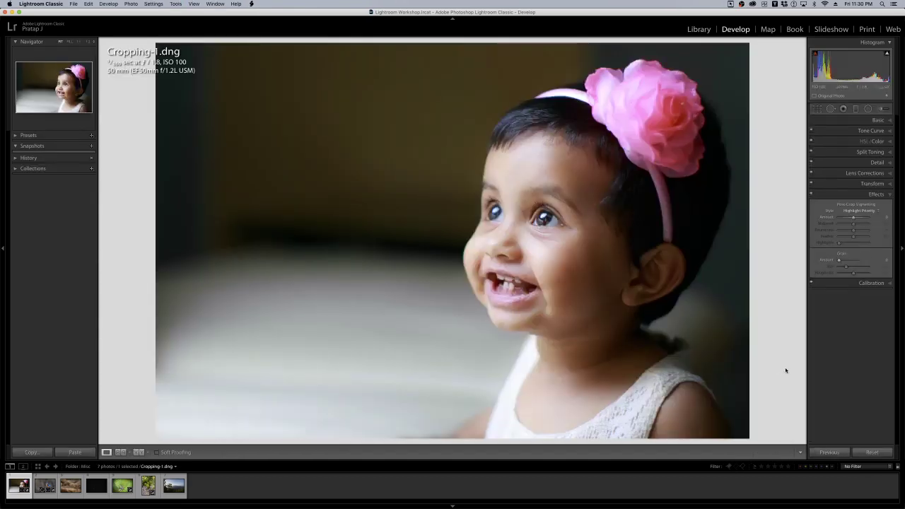
pyautogui.press('r')
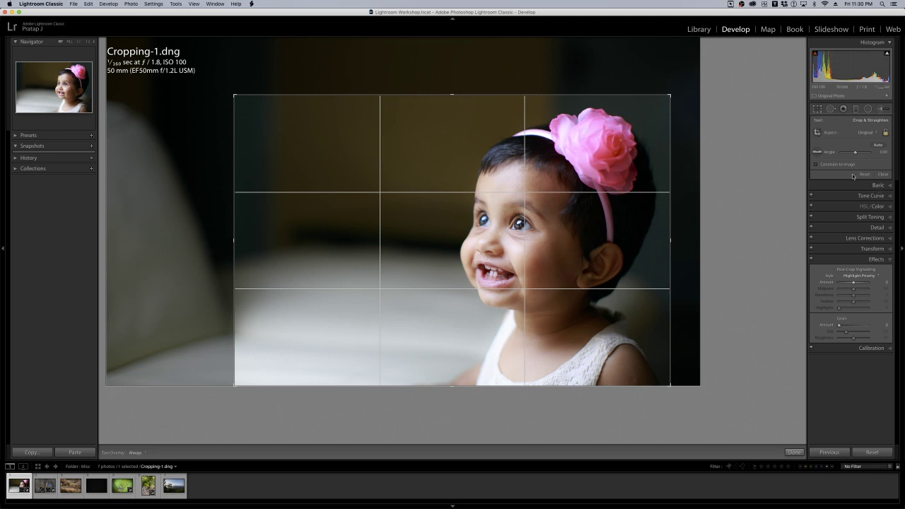
pyautogui.click(861, 173)
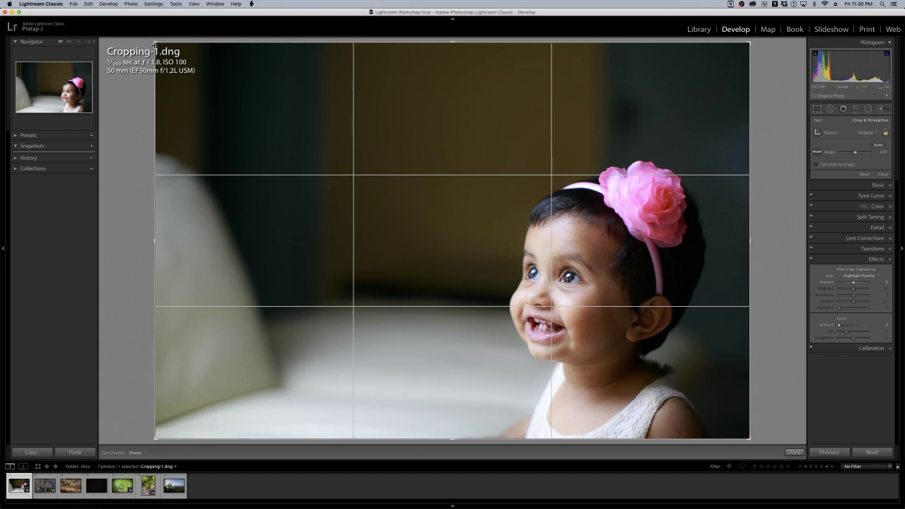
# Pull the crop's top-left corner inward, reposition the photo, and apply the tighter crop.
pyautogui.moveTo(154, 41); pyautogui.dragTo(219, 99)
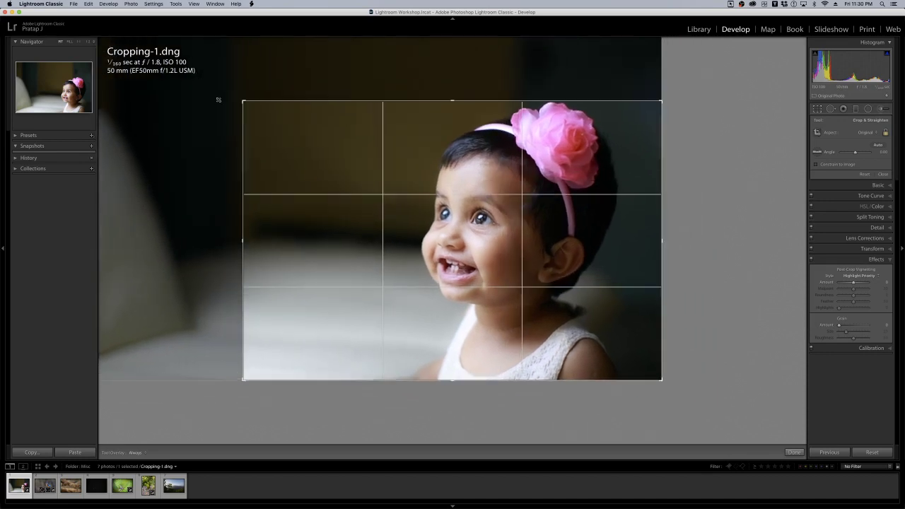
pyautogui.moveTo(453, 241); pyautogui.dragTo(469, 241)
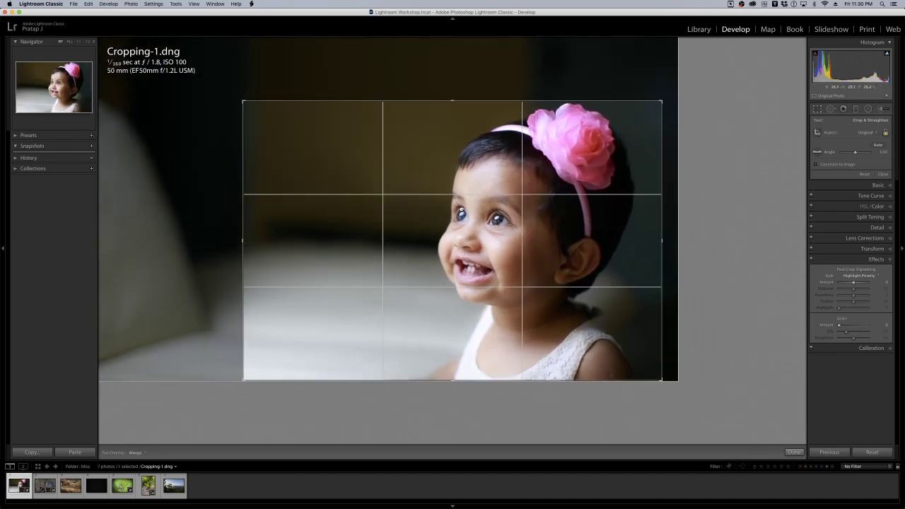
pyautogui.moveTo(460, 208)
pyautogui.mouseDown()
pyautogui.moveTo(450, 212)
pyautogui.moveTo(443, 248)
pyautogui.moveTo(446, 217)
pyautogui.mouseUp()
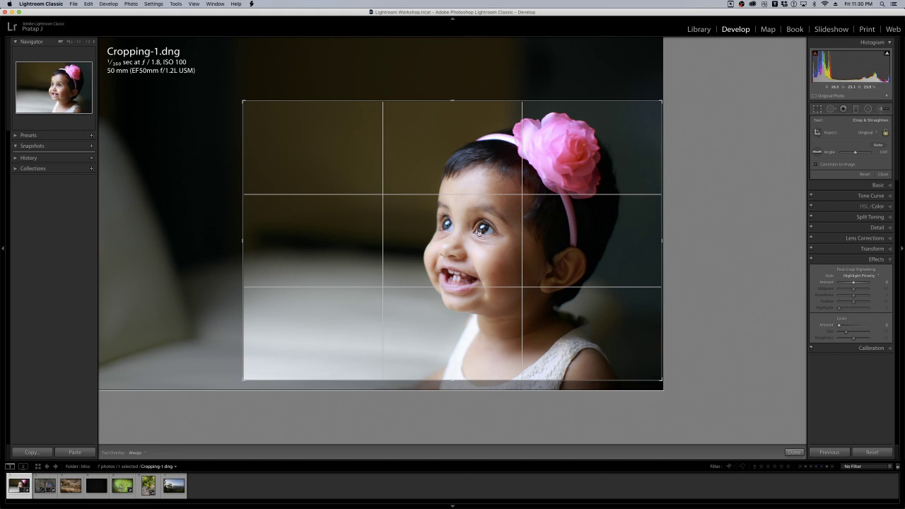
pyautogui.click(794, 452)
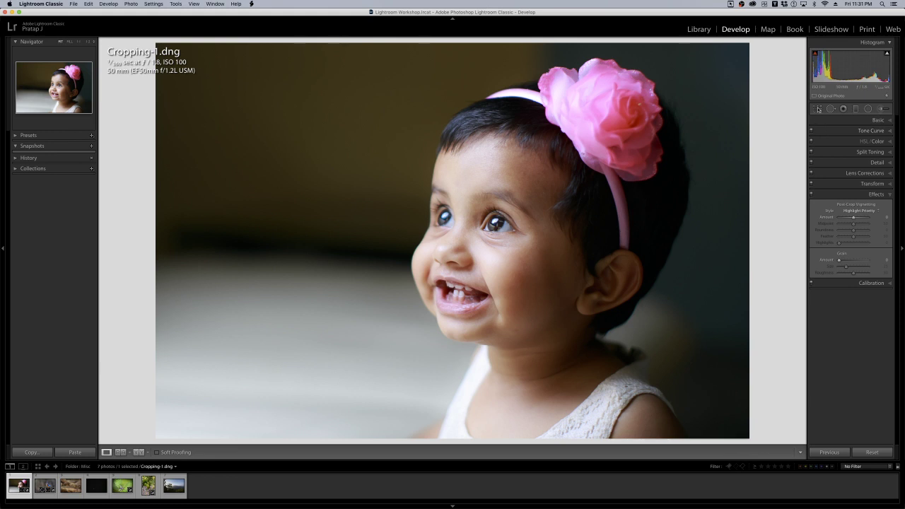
# Reopen the crop, enlarge it toward the top-left, and tilt the photo about 1°.
pyautogui.click(818, 109)
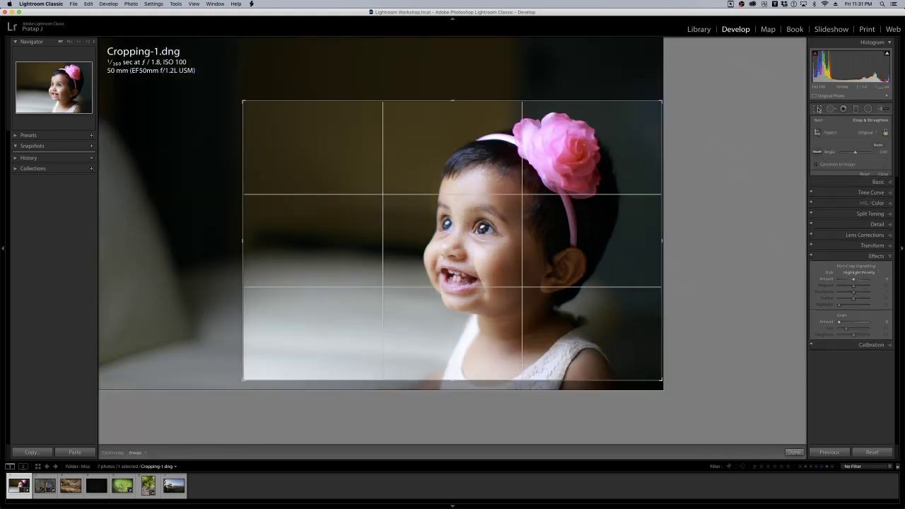
pyautogui.moveTo(239, 100); pyautogui.dragTo(210, 77)
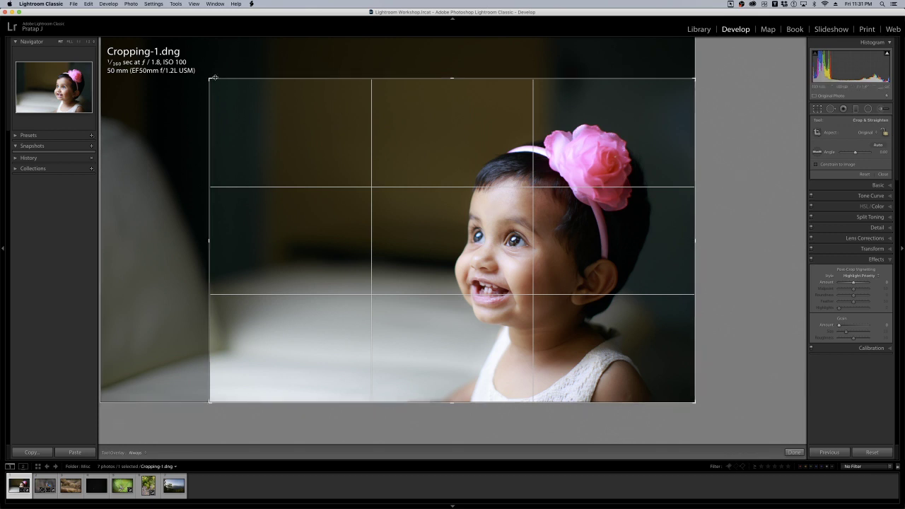
pyautogui.moveTo(205, 75); pyautogui.dragTo(424, 111)
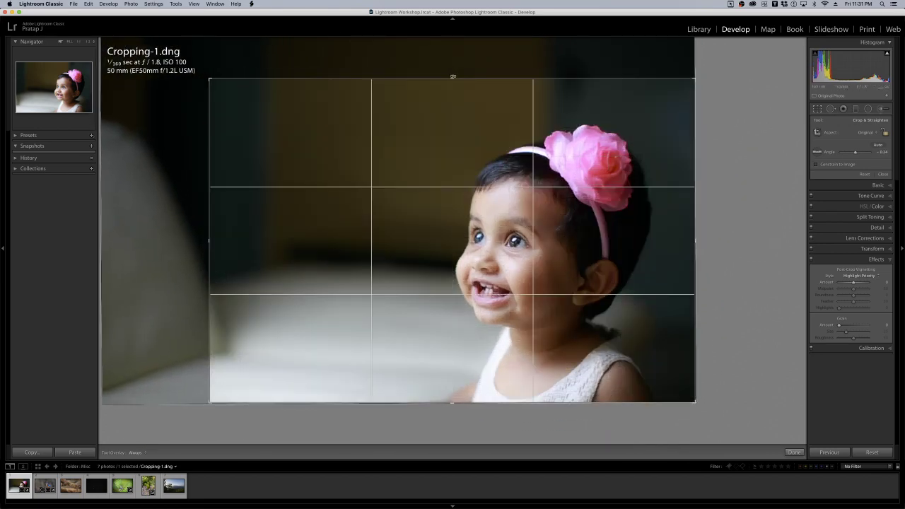
pyautogui.moveTo(452, 74); pyautogui.dragTo(584, 98)
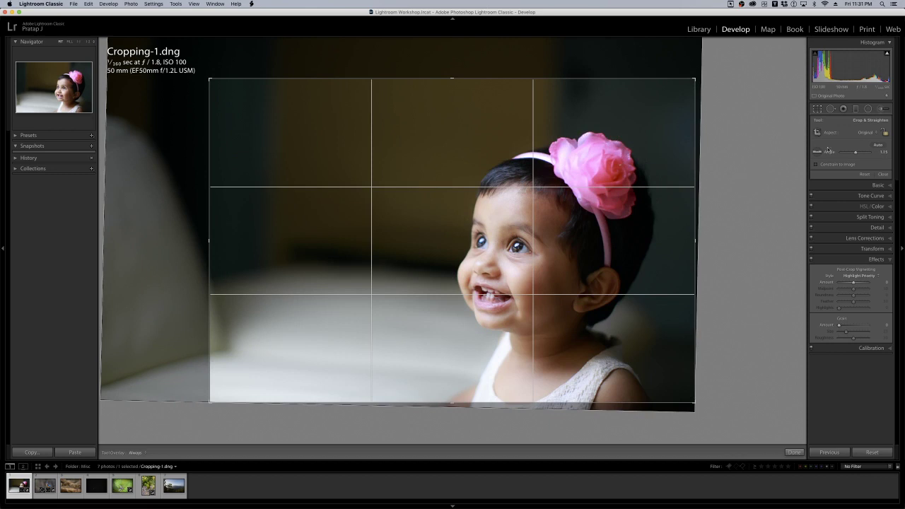
# Set the crop aspect to Custom and frame her face in a tall, narrow crop.
pyautogui.click(863, 132)
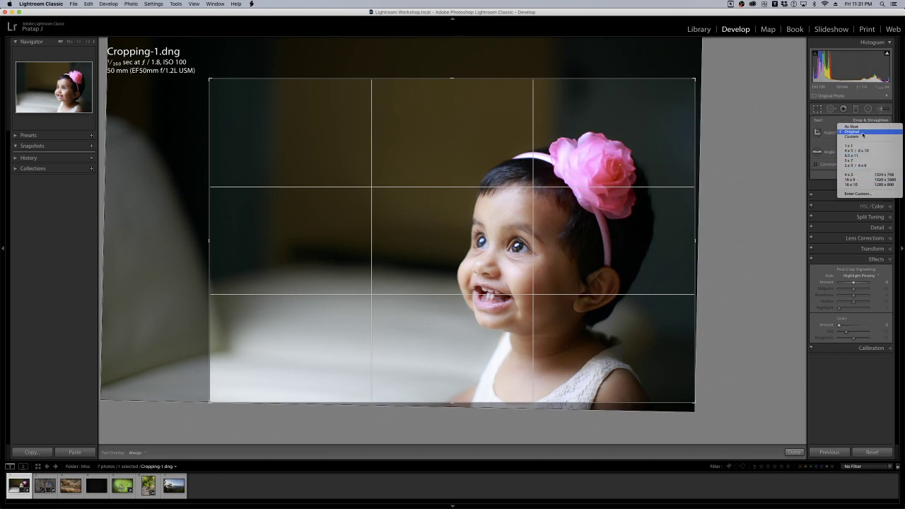
pyautogui.click(863, 137)
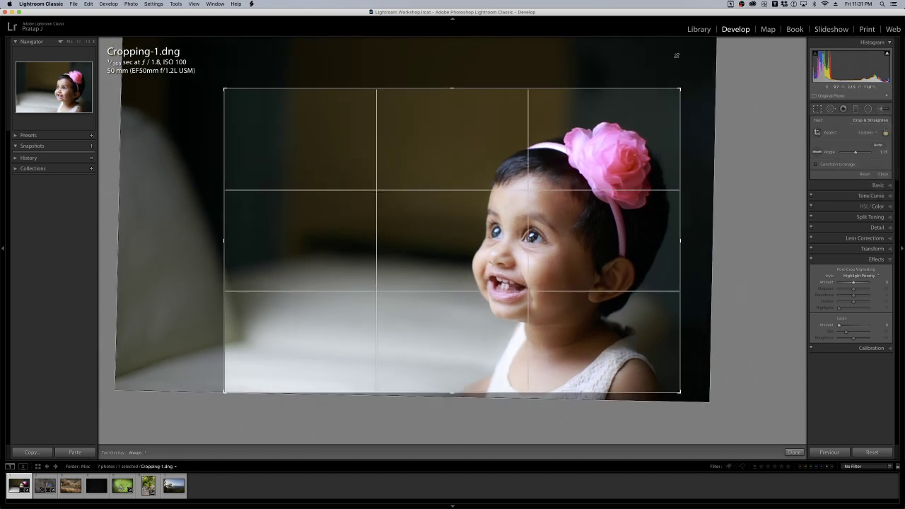
pyautogui.moveTo(676, 55); pyautogui.dragTo(552, 111)
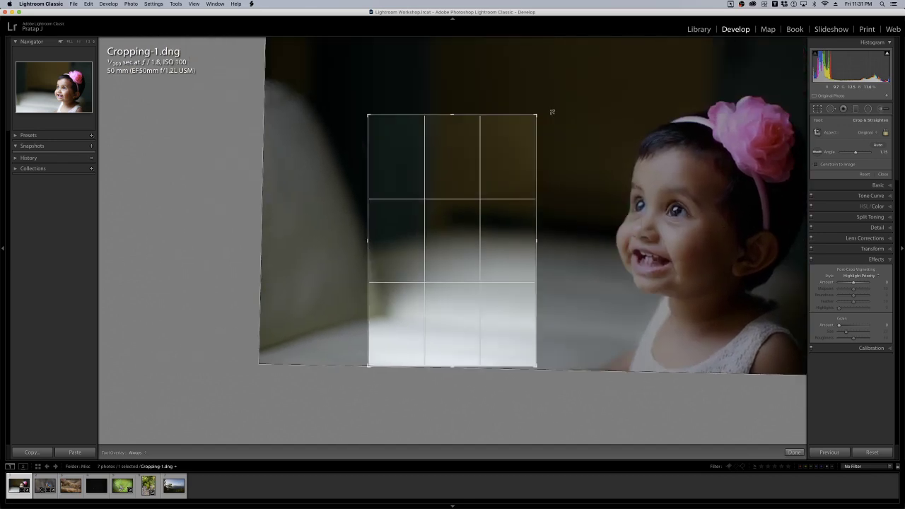
pyautogui.moveTo(443, 222); pyautogui.dragTo(249, 246)
# Commit the tall crop and return to the Library grid with no photos selected.
pyautogui.press('Return')
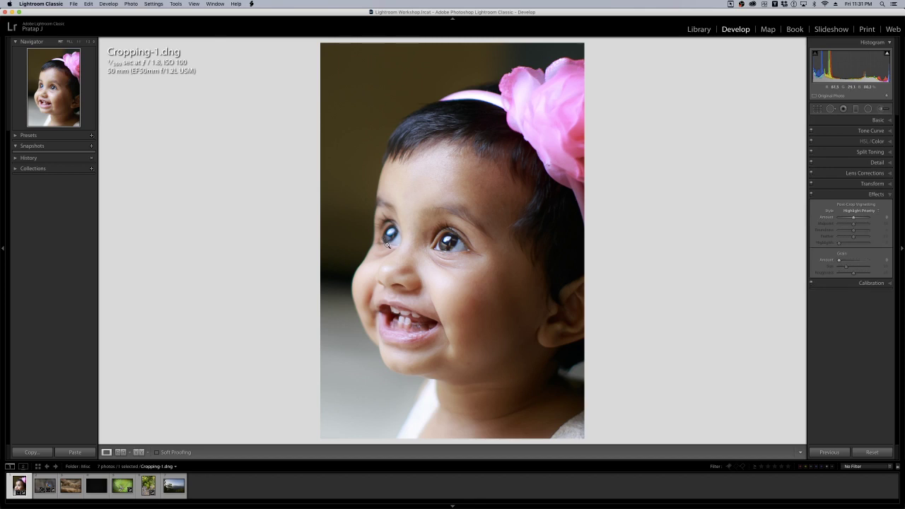
pyautogui.press('r')
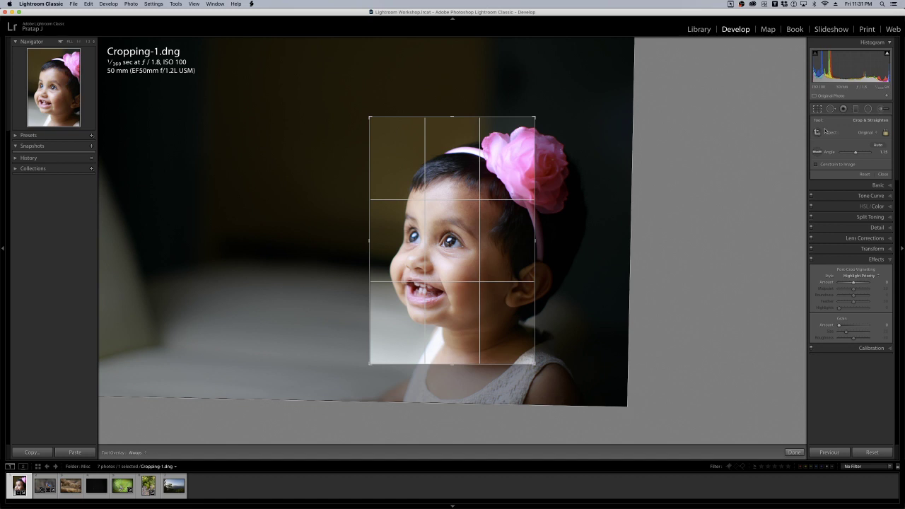
pyautogui.press('g')
pyautogui.click(621, 285)
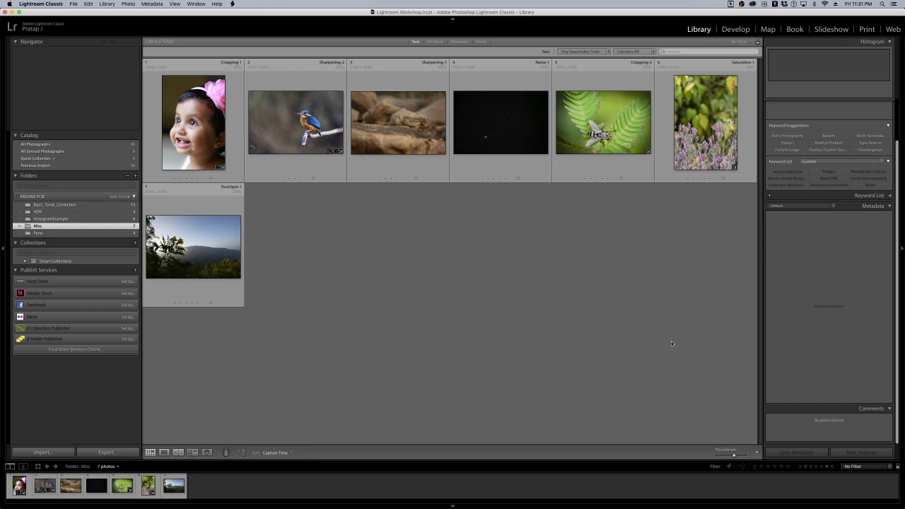
# Show Cropping-1 in Loupe, select all seven photos, and bring up Export settings.
pyautogui.doubleClick(193, 122)
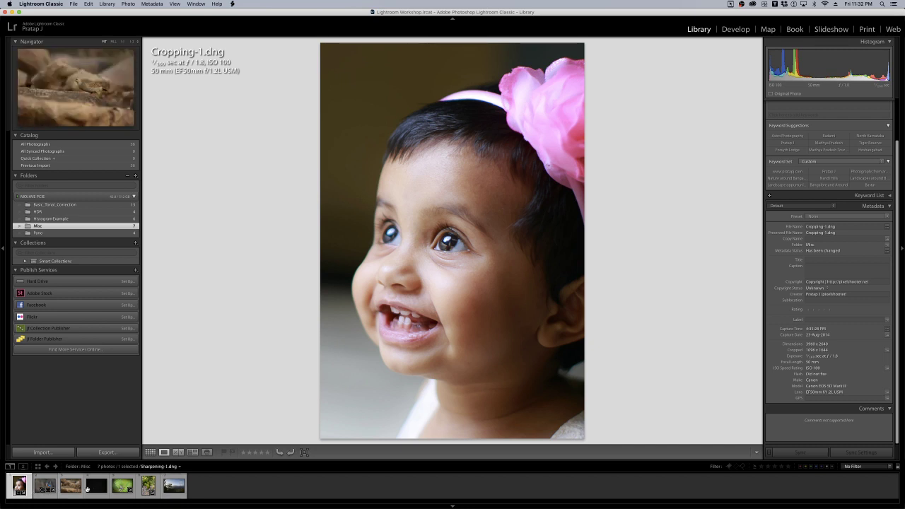
pyautogui.press('super+a')
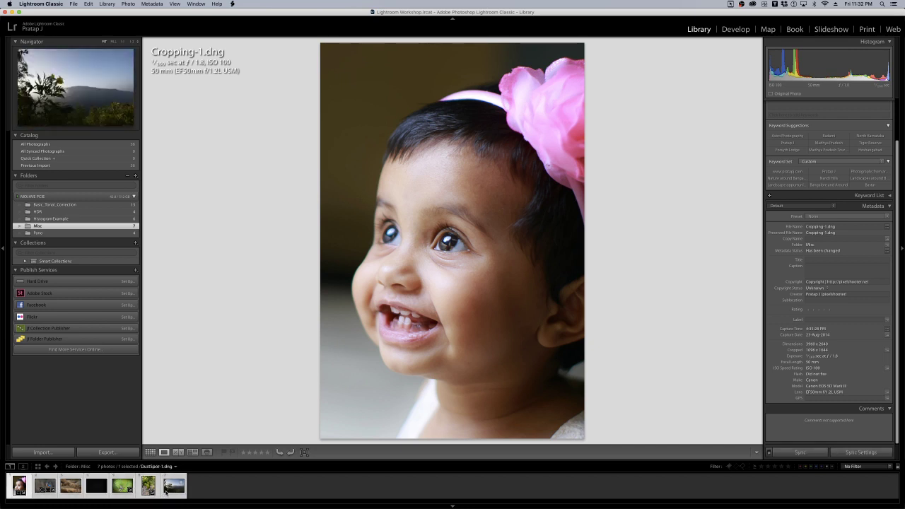
pyautogui.click(106, 452)
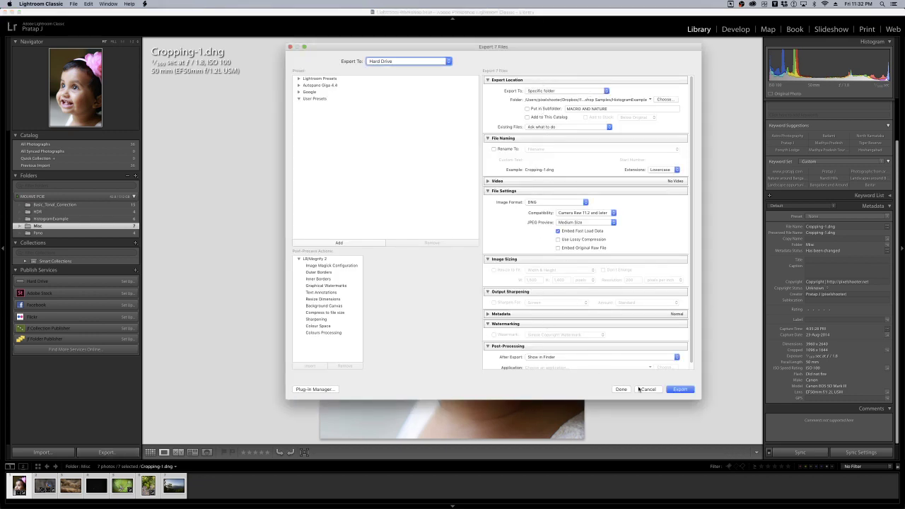
# Cancel the seven-file export and start a new export with only Cropping-1.dng selected.
pyautogui.click(648, 388)
pyautogui.click(196, 497)
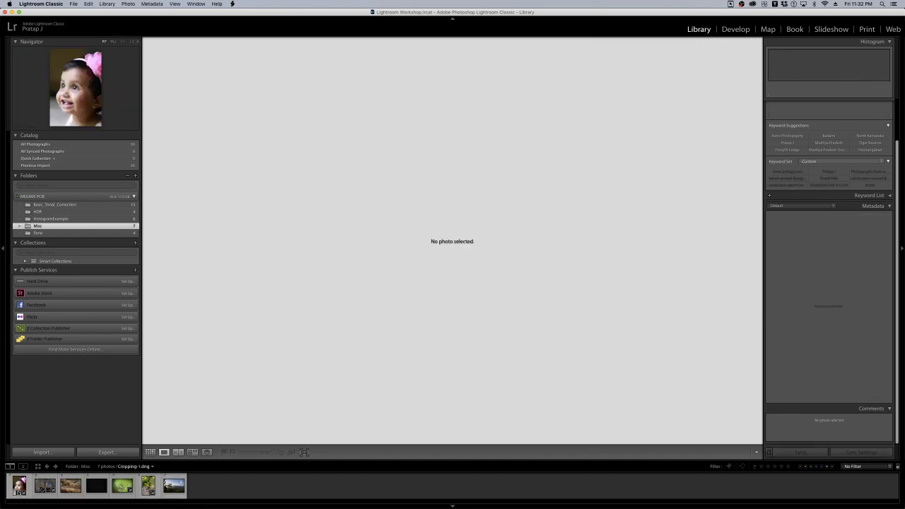
pyautogui.click(19, 485)
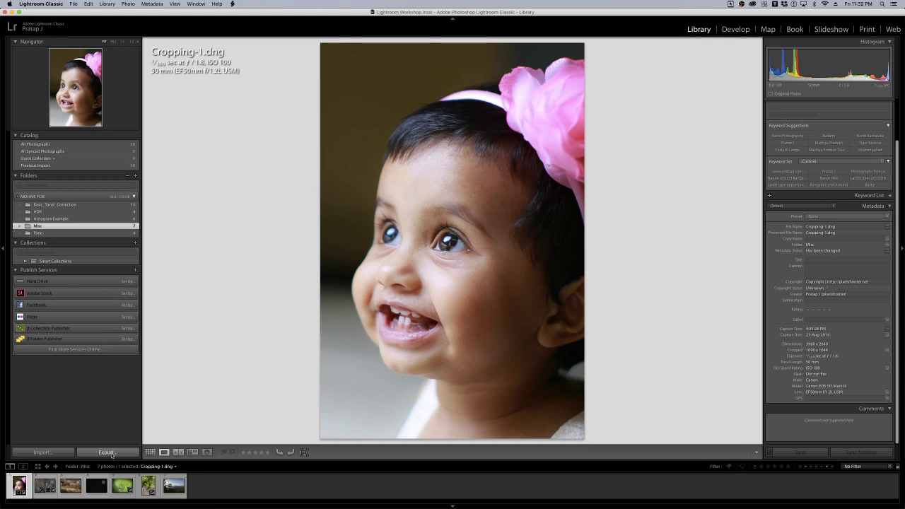
pyautogui.click(106, 452)
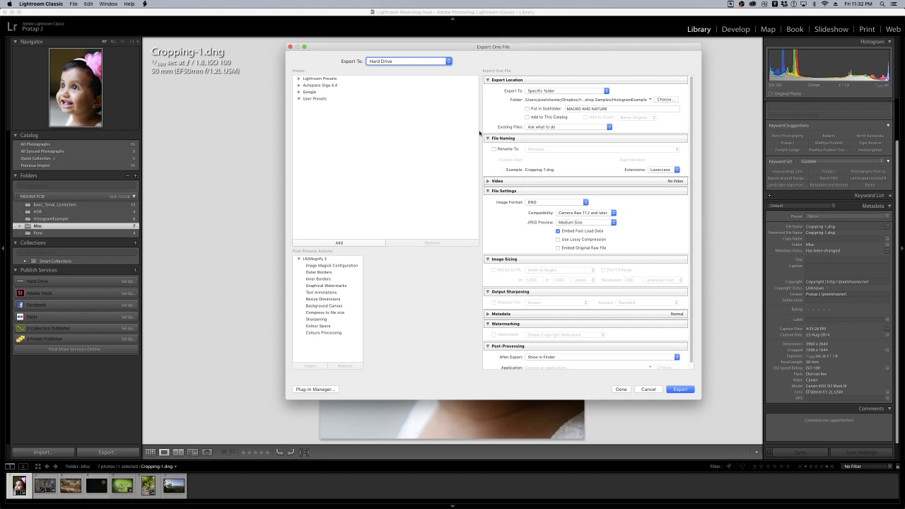
# Collapse every export settings section to its summary, leaving Export Location expanded.
pyautogui.click(487, 80)
pyautogui.click(487, 90)
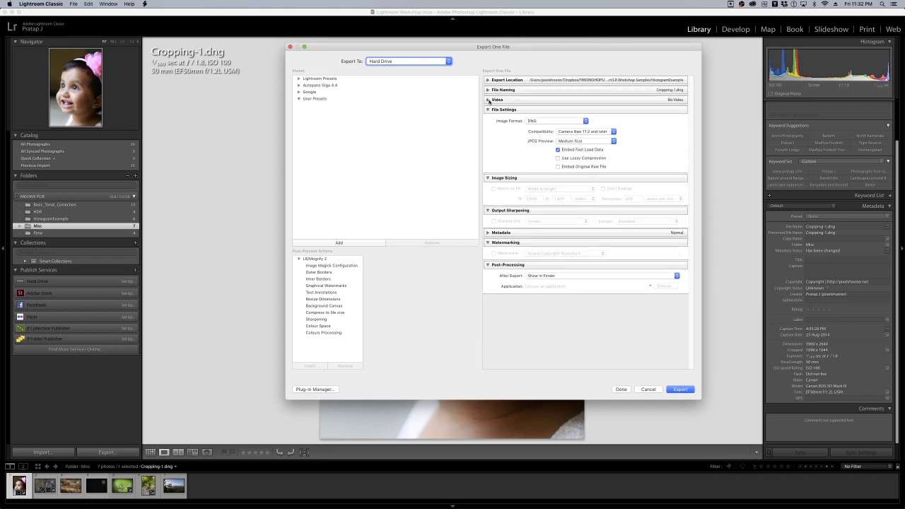
pyautogui.click(487, 110)
pyautogui.click(487, 120)
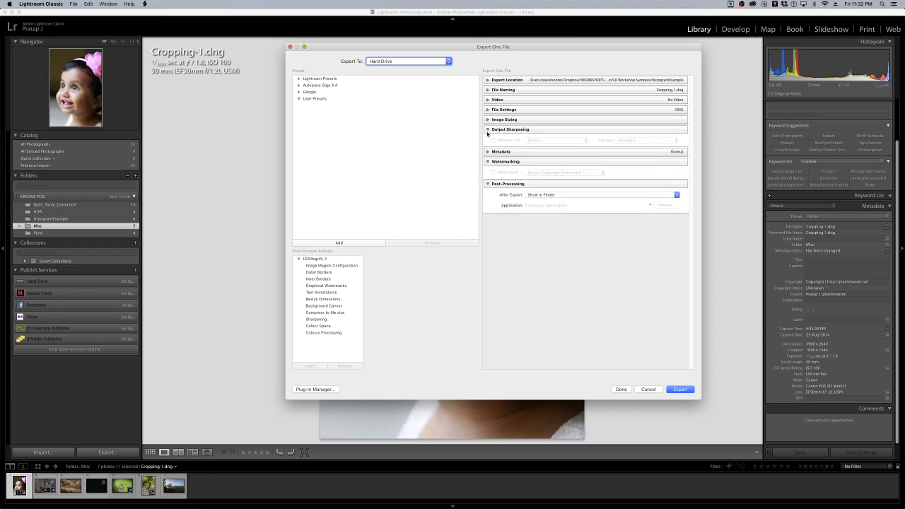
pyautogui.click(487, 130)
pyautogui.click(488, 140)
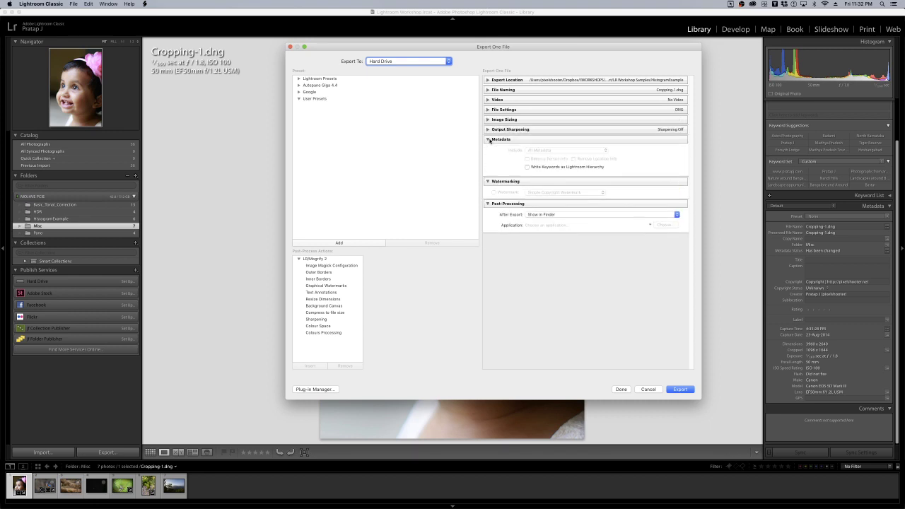
pyautogui.click(487, 149)
pyautogui.click(487, 159)
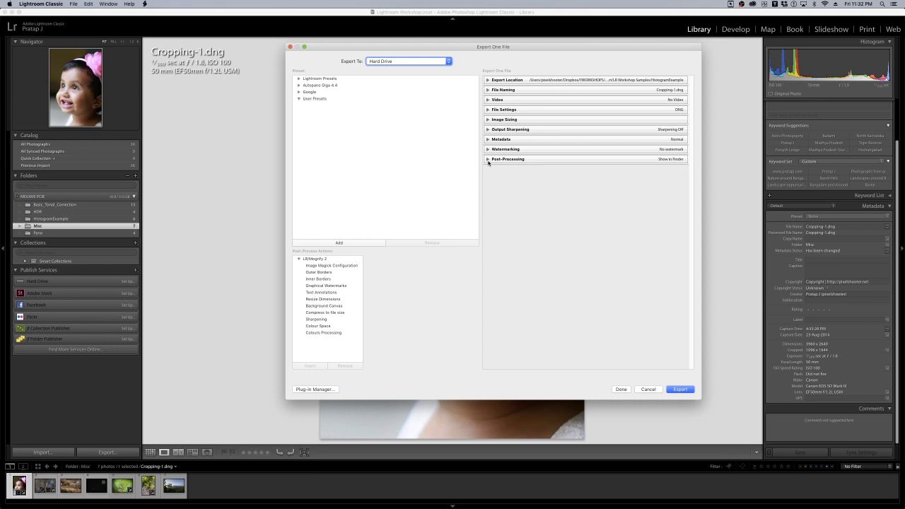
pyautogui.click(488, 81)
# Keep the export location as the specific folder, cancelling the folder browser.
pyautogui.moveTo(499, 48); pyautogui.dragTo(397, 71)
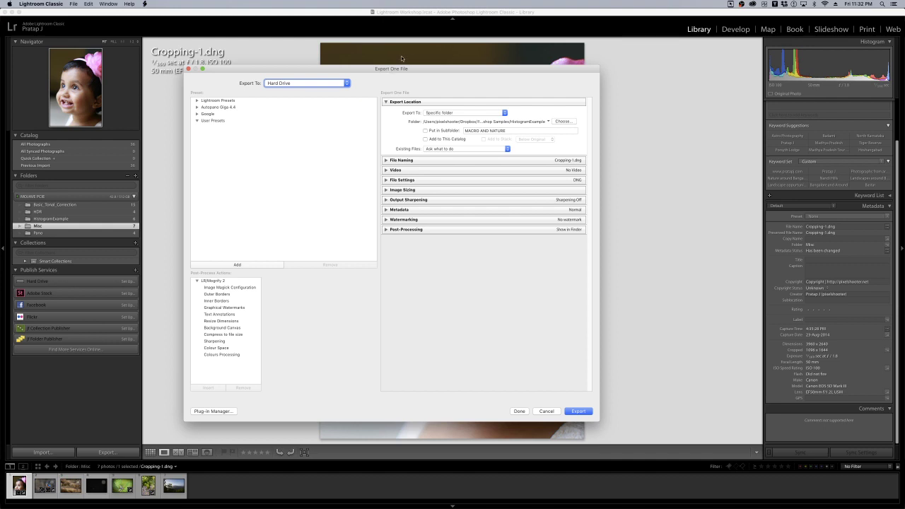
pyautogui.click(440, 115)
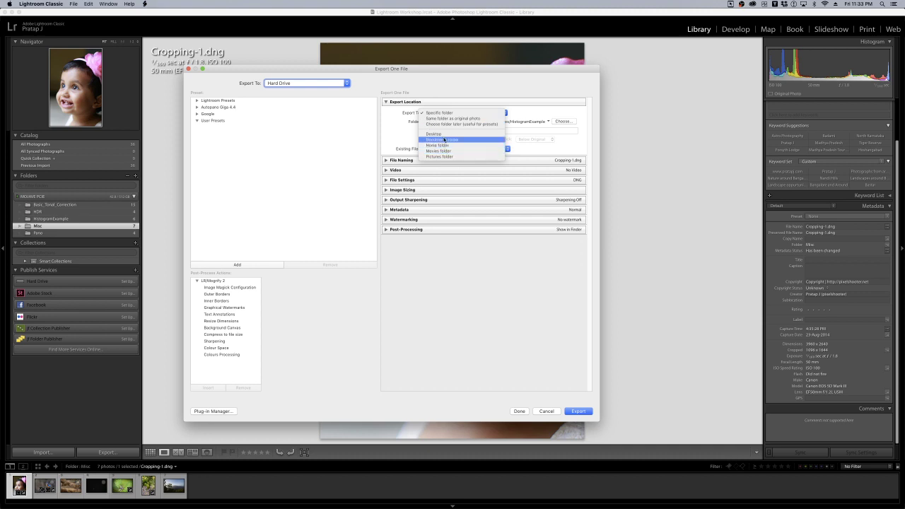
pyautogui.click(550, 118)
pyautogui.click(557, 121)
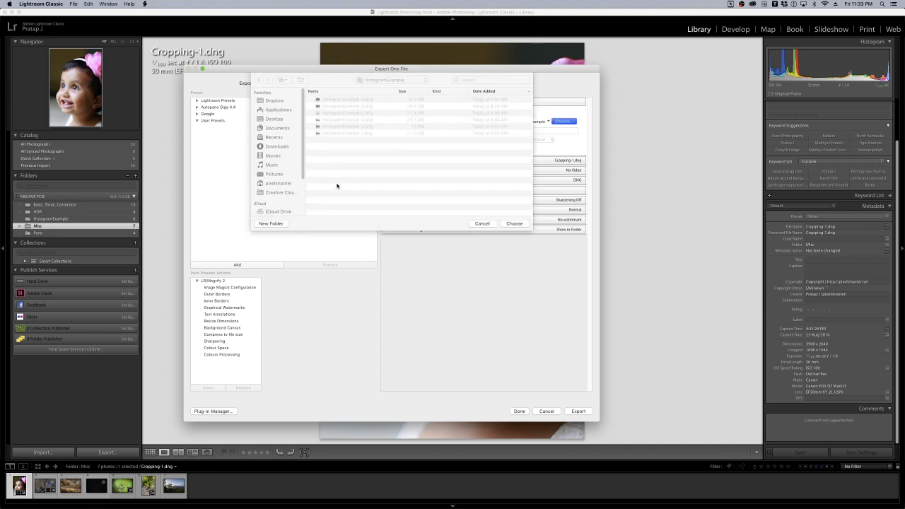
pyautogui.click(488, 225)
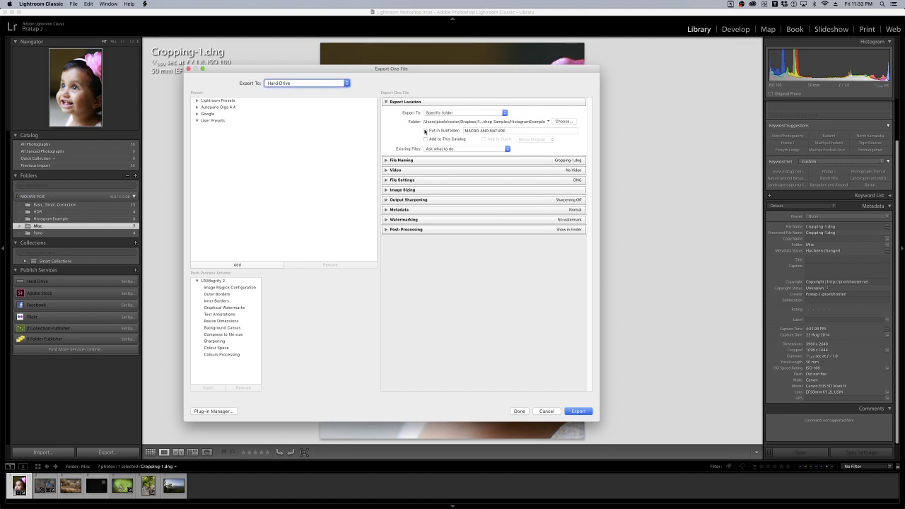
pyautogui.click(386, 102)
# Enable Rename To with the Filename template, so the export is named Cropping-1.
pyautogui.click(387, 112)
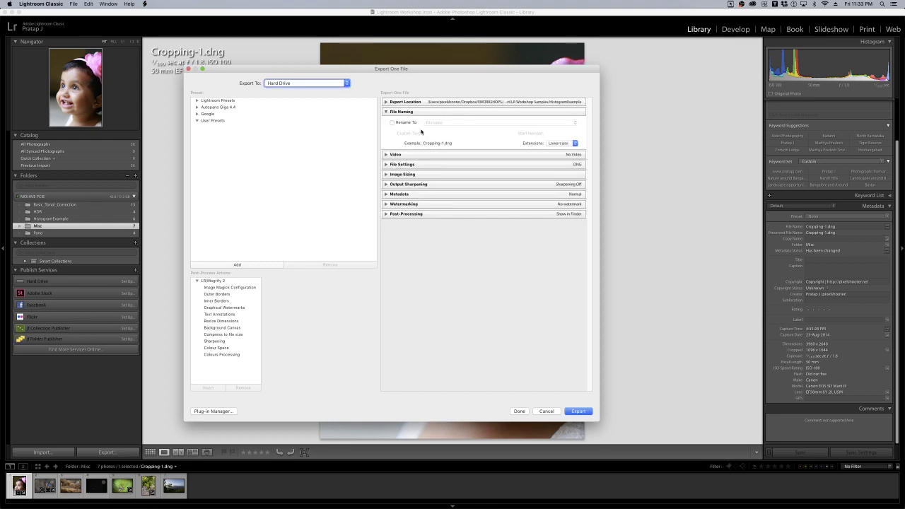
pyautogui.click(392, 122)
pyautogui.click(444, 125)
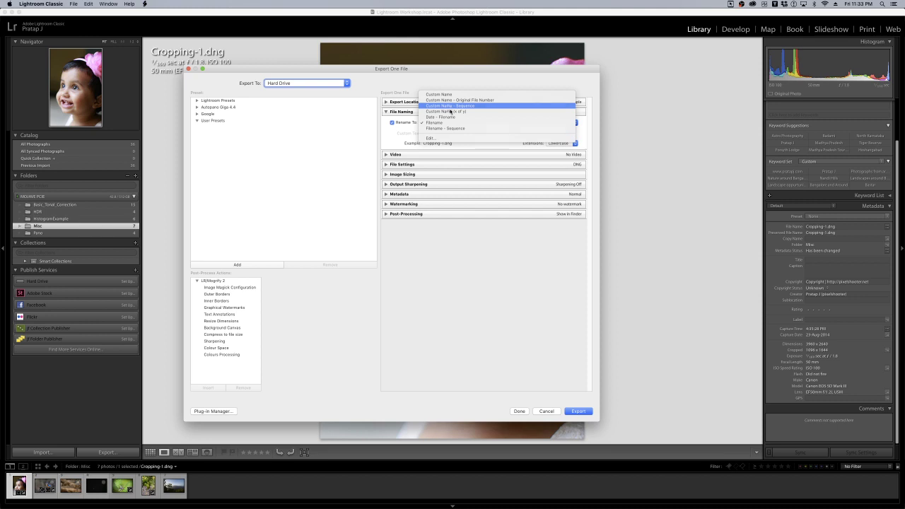
pyautogui.click(448, 106)
pyautogui.click(438, 132)
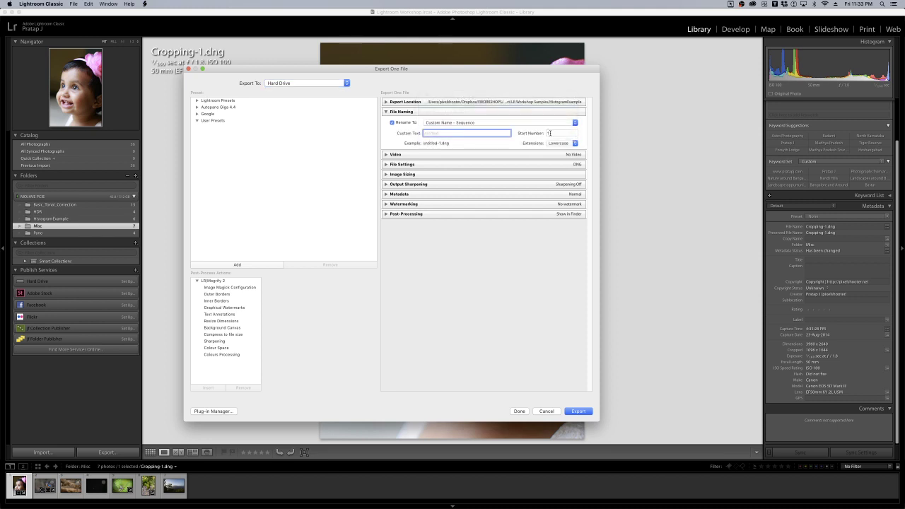
pyautogui.click(490, 121)
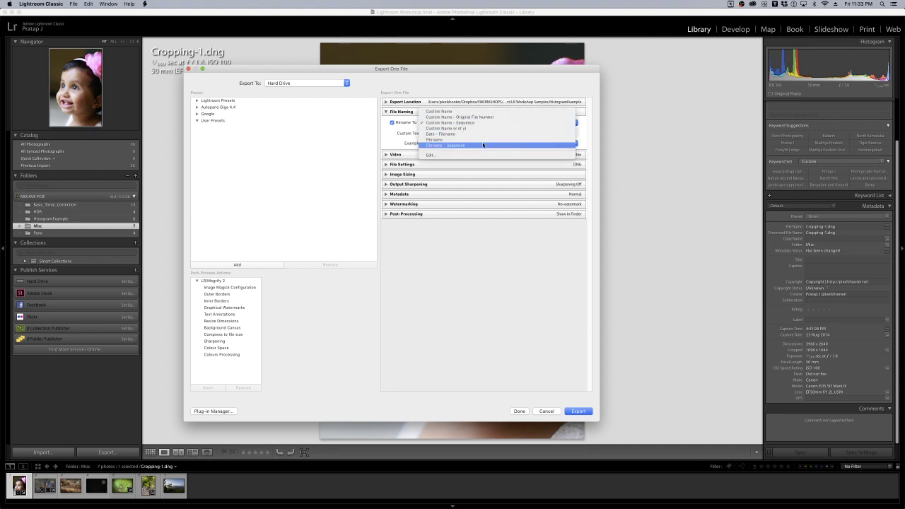
pyautogui.click(481, 139)
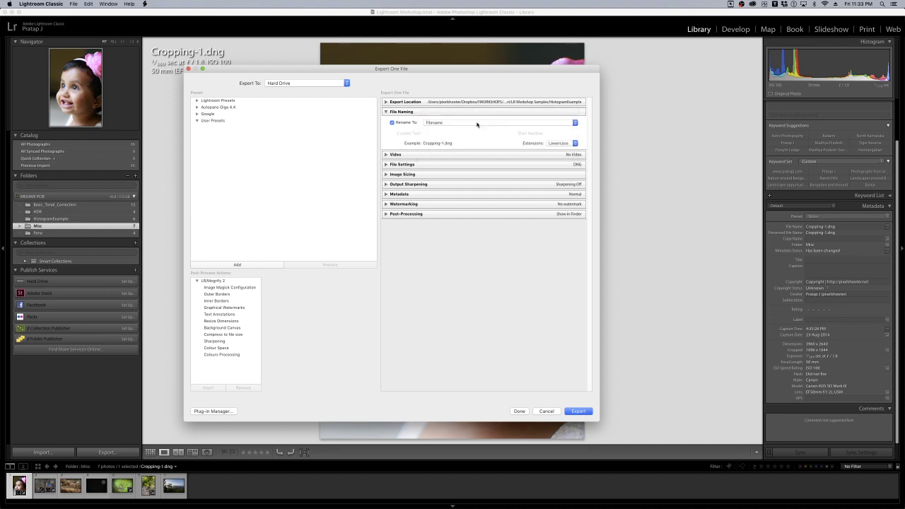
pyautogui.click(477, 123)
pyautogui.click(391, 128)
pyautogui.click(387, 112)
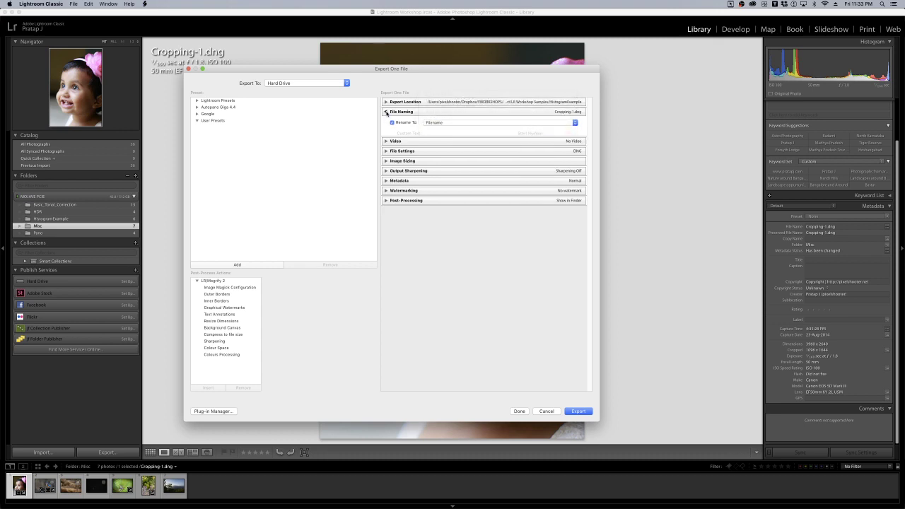
# Set the export image format to JPEG at quality 80.
pyautogui.click(387, 122)
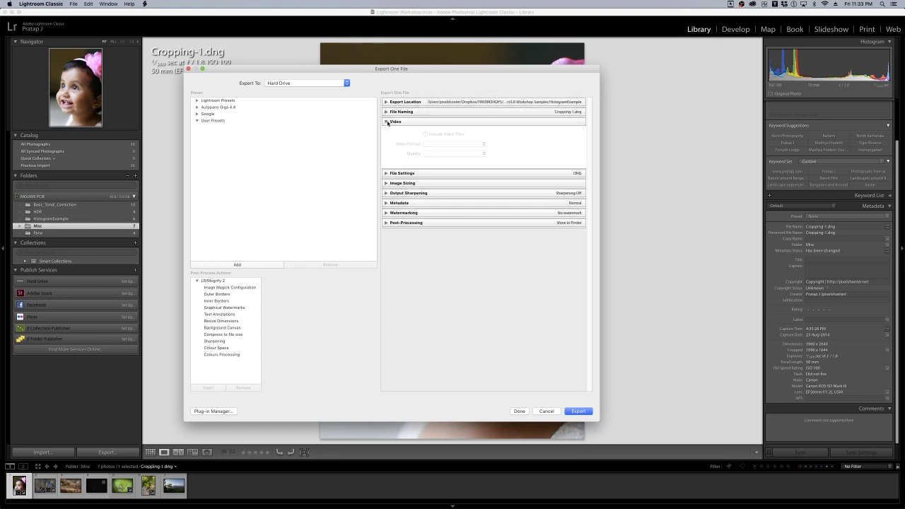
pyautogui.click(387, 122)
pyautogui.click(386, 132)
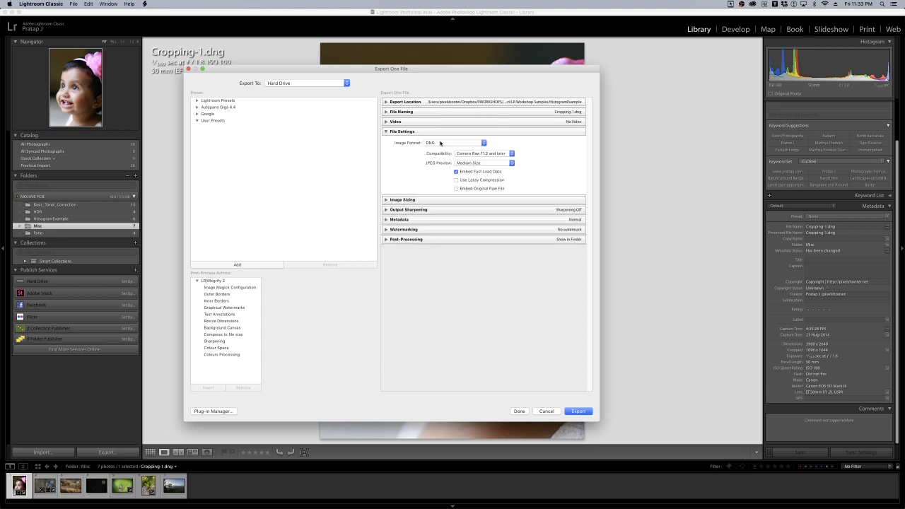
pyautogui.click(441, 143)
pyautogui.click(433, 120)
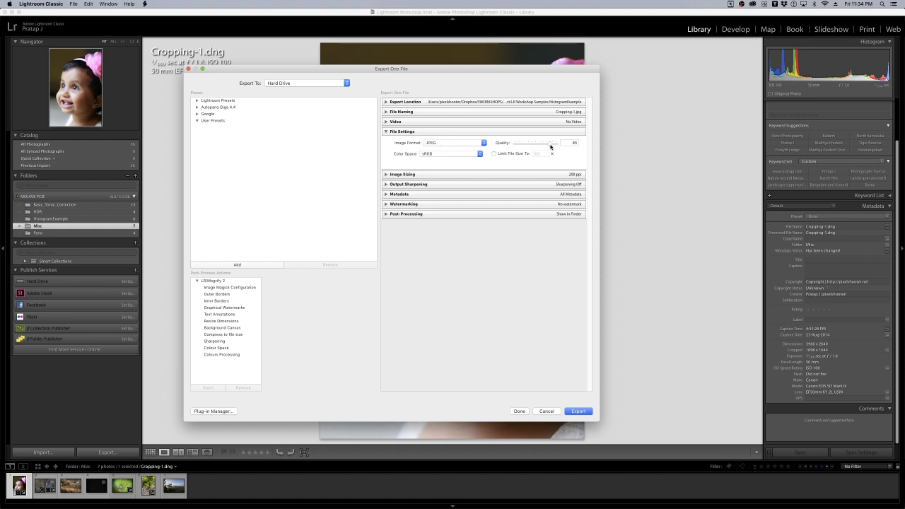
pyautogui.moveTo(550, 147); pyautogui.dragTo(570, 147)
pyautogui.moveTo(570, 148); pyautogui.dragTo(525, 143)
pyautogui.moveTo(523, 143); pyautogui.dragTo(547, 146)
# Keep JPEG after briefly trying DNG, and turn on Resize to Fit width and height.
pyautogui.click(386, 175)
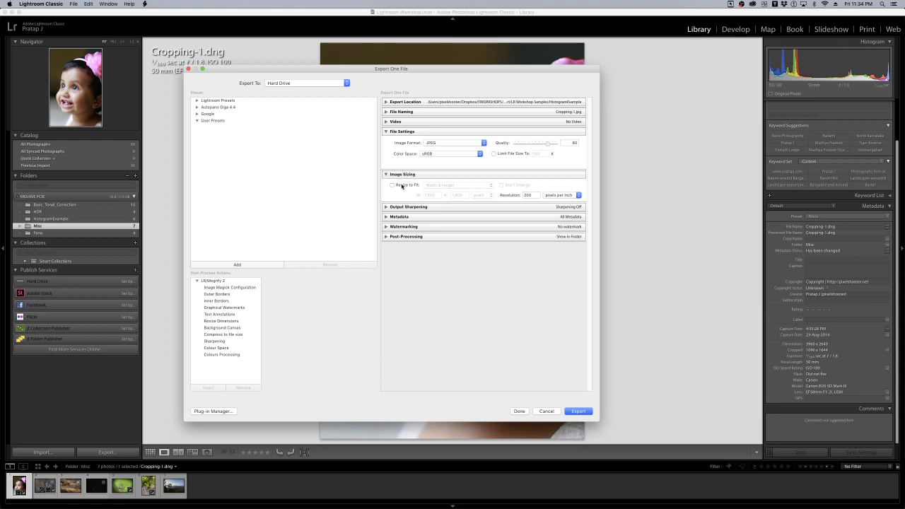
pyautogui.click(443, 142)
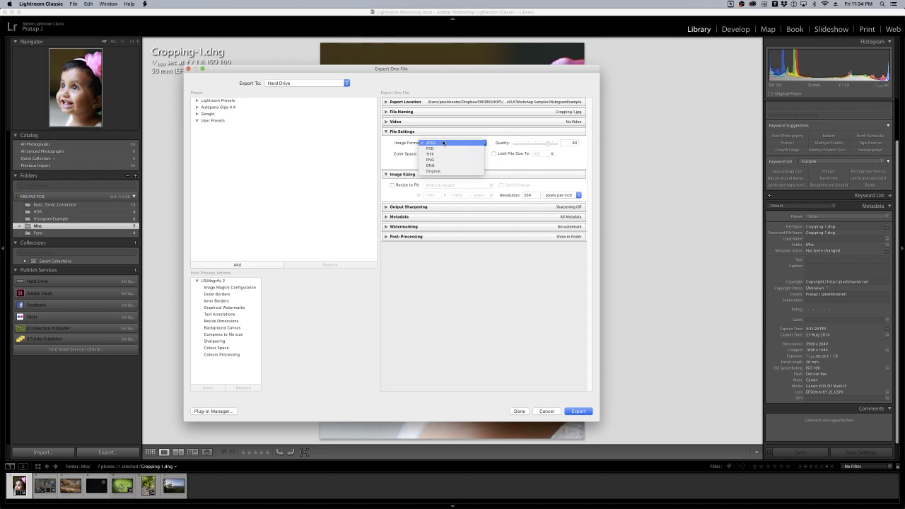
pyautogui.click(446, 165)
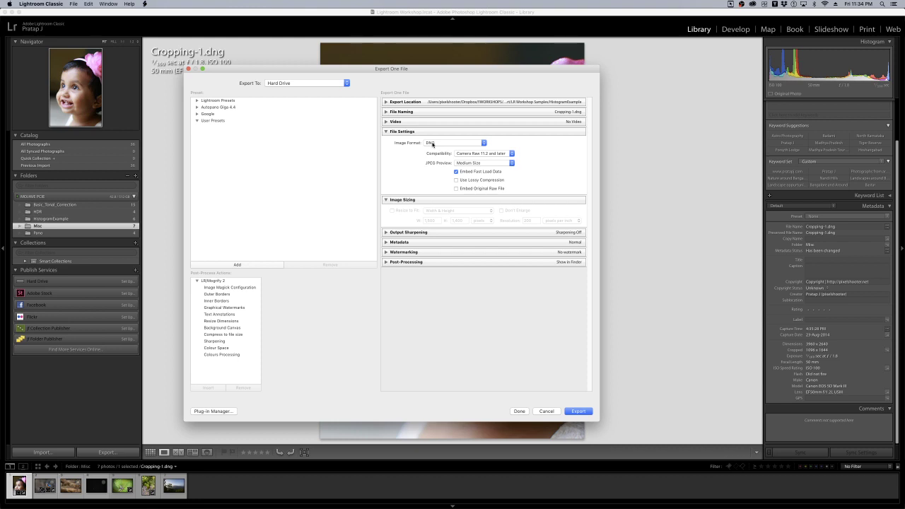
pyautogui.click(433, 143)
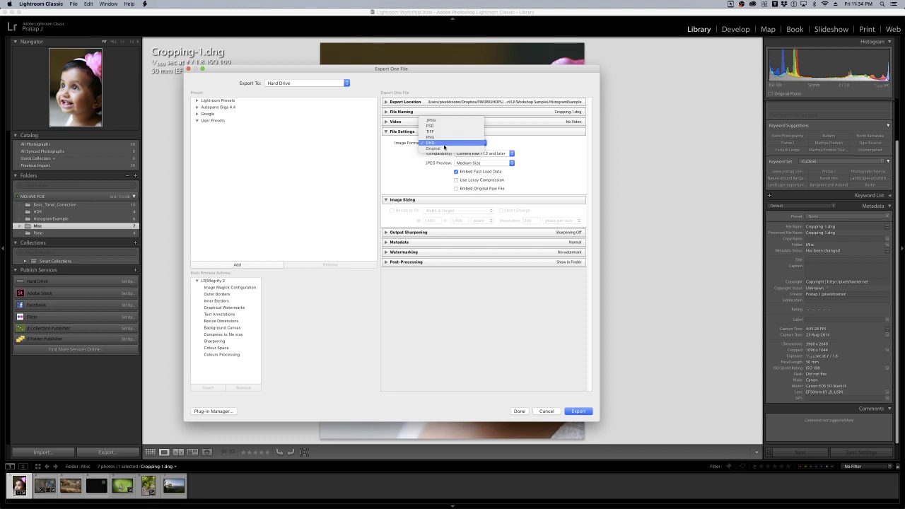
pyautogui.click(445, 120)
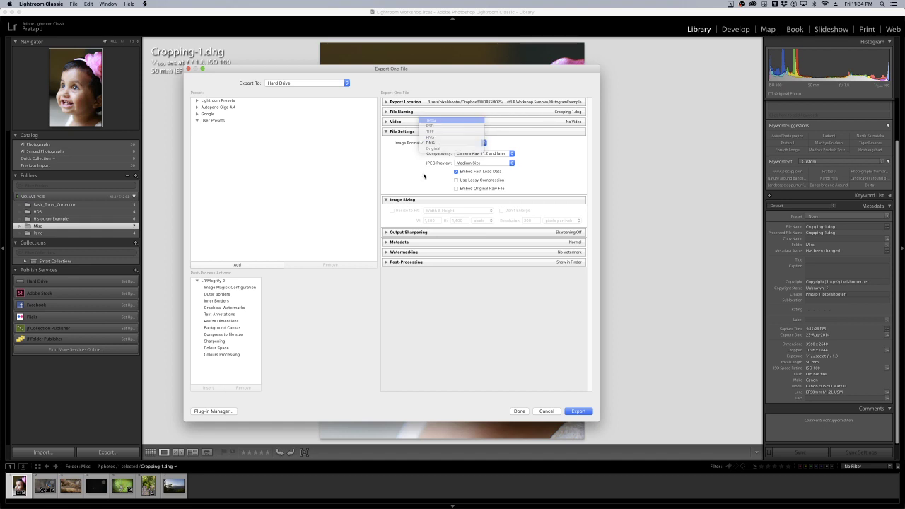
pyautogui.click(392, 184)
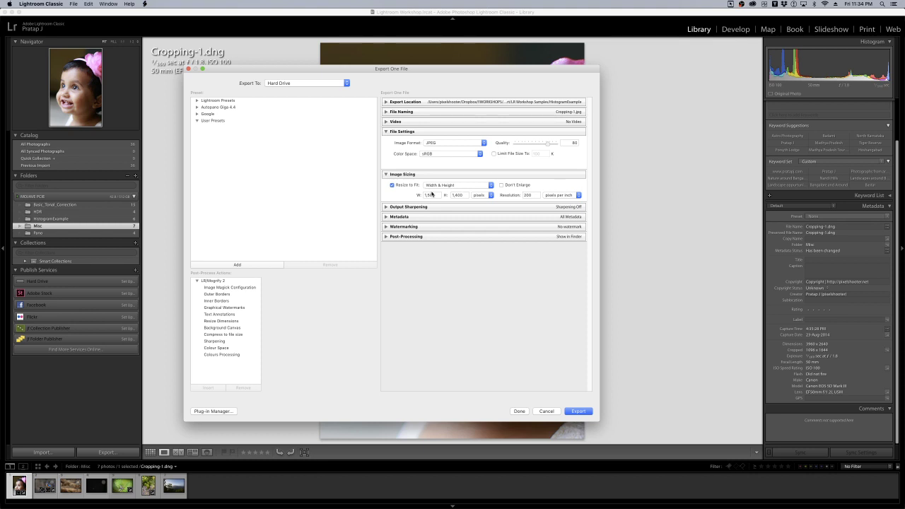
# Set the resize to 240 ppi fitting 1,500 × 1,400 pixels, then show Output Sharpening.
pyautogui.click(458, 194)
pyautogui.press('Tab')
pyautogui.write('2')
pyautogui.click(401, 174)
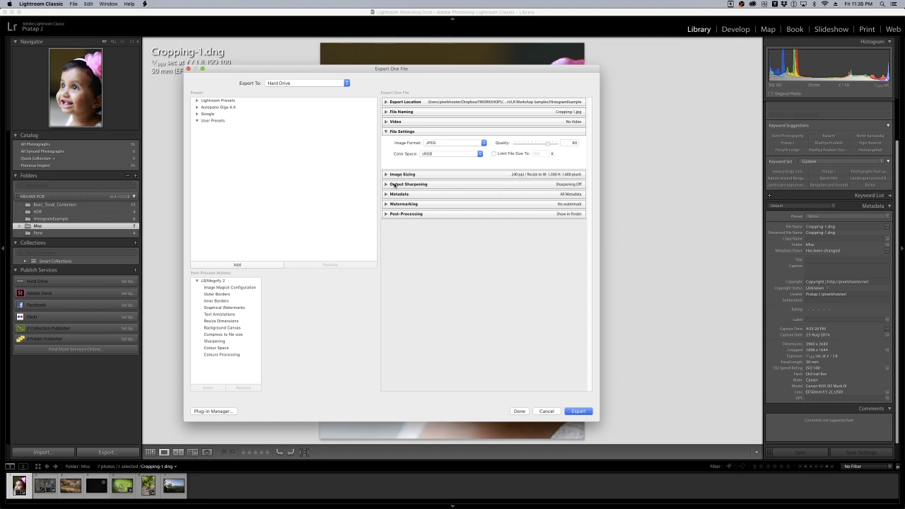
pyautogui.click(393, 184)
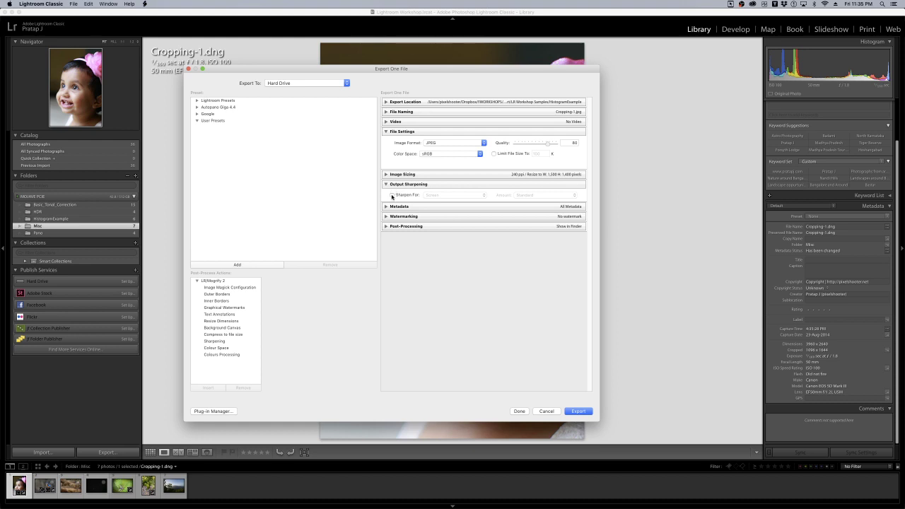
# Turn on output sharpening at Standard amount, trying Screen and Matte Paper.
pyautogui.click(393, 195)
pyautogui.click(458, 196)
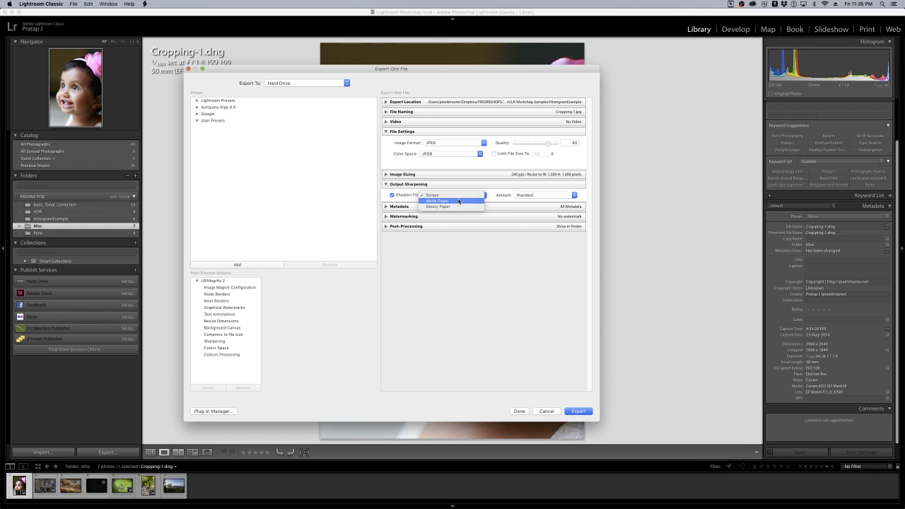
pyautogui.click(460, 195)
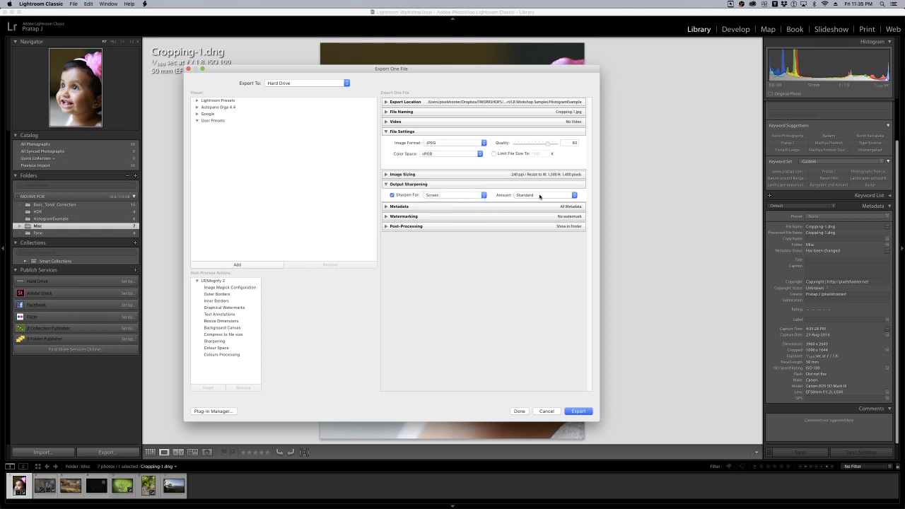
pyautogui.click(434, 198)
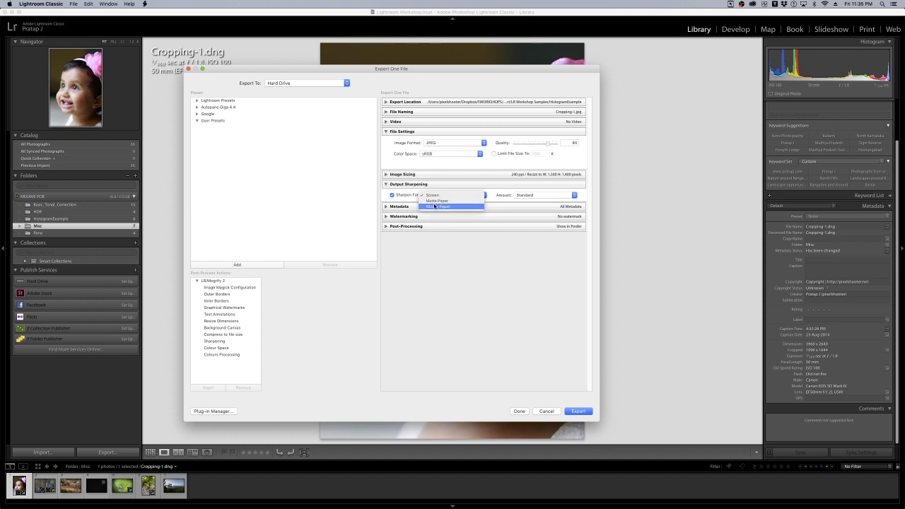
pyautogui.click(434, 201)
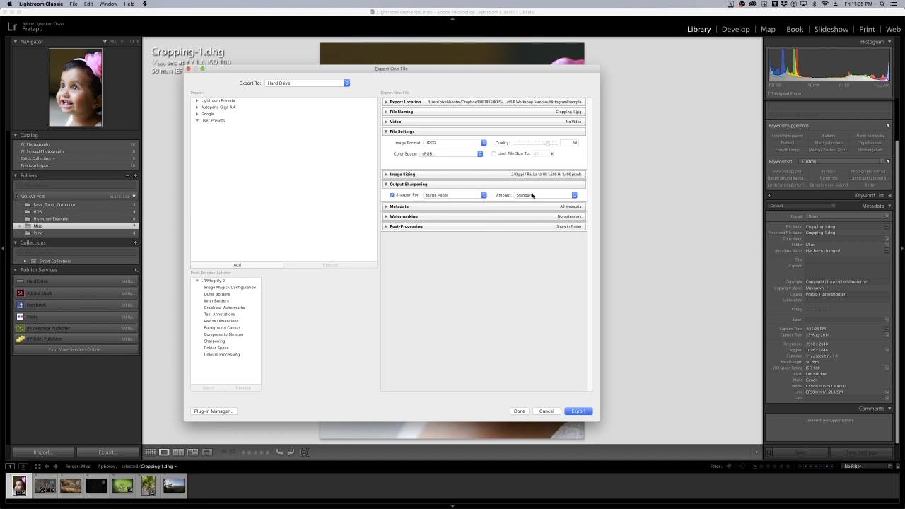
pyautogui.click(533, 196)
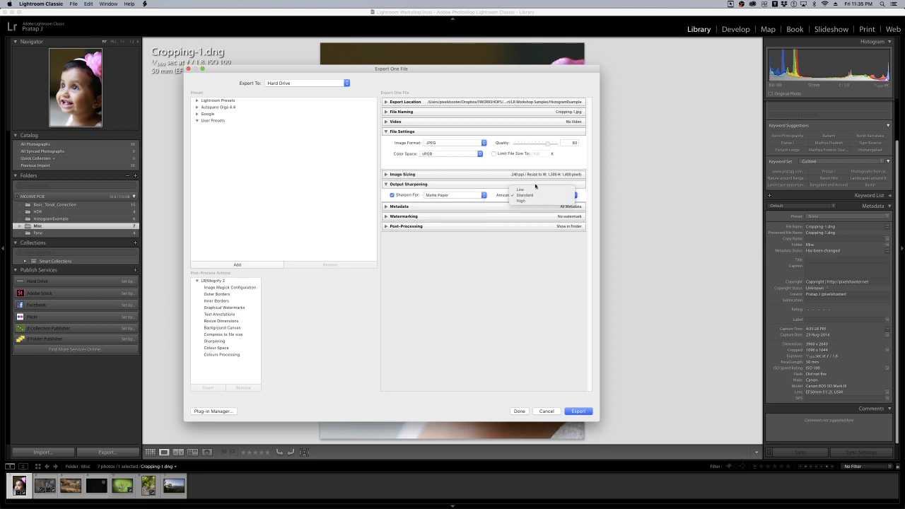
pyautogui.click(485, 191)
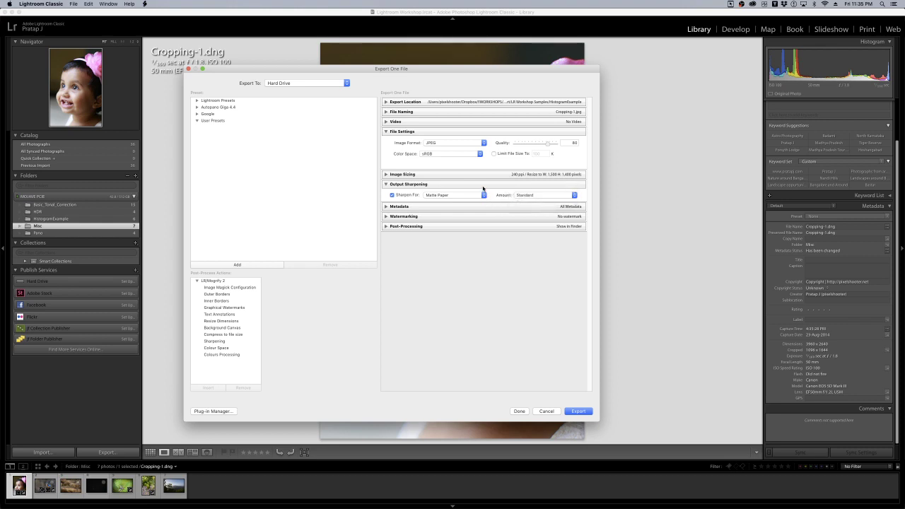
# Settle on sharpening for Screen after trying Glossy Paper, and collapse the sharpening and metadata sections.
pyautogui.click(458, 199)
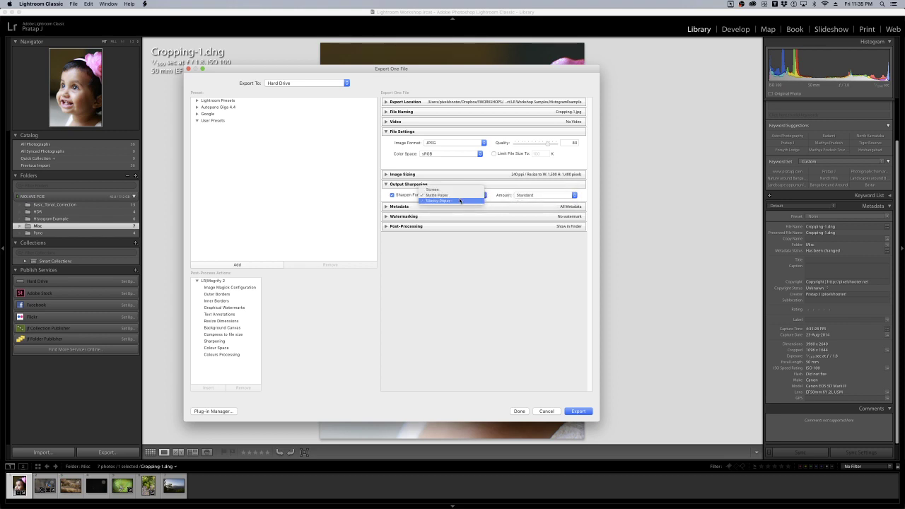
pyautogui.click(459, 201)
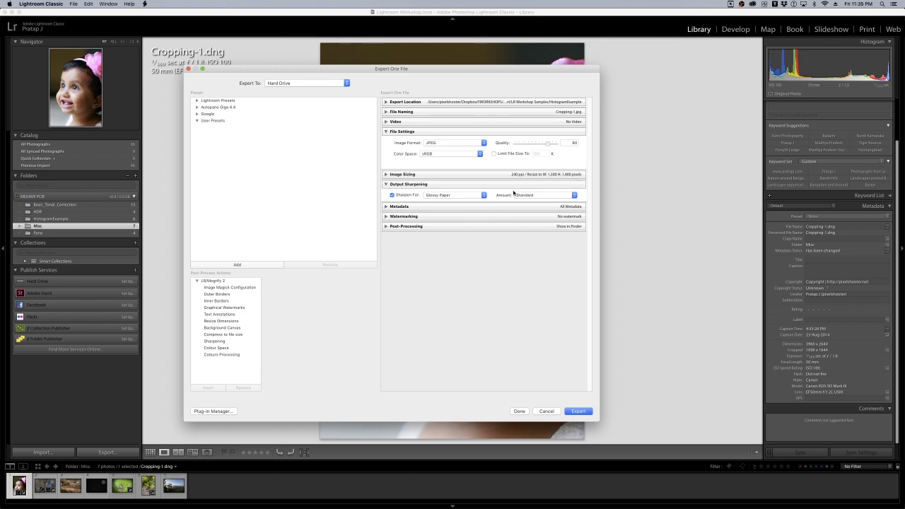
pyautogui.click(451, 197)
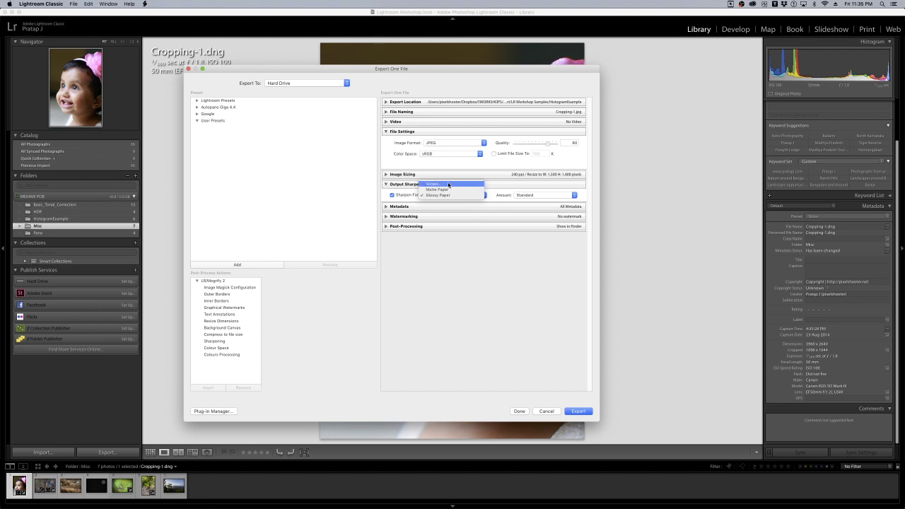
pyautogui.click(448, 185)
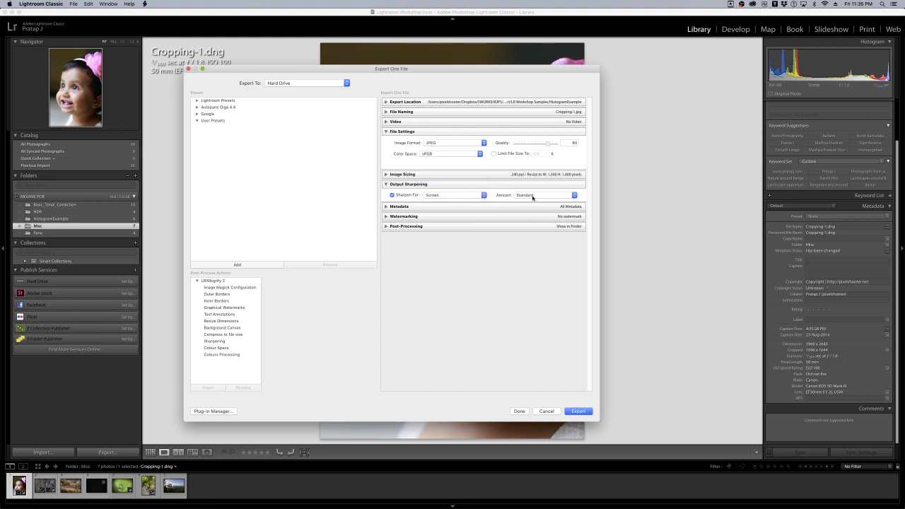
pyautogui.click(385, 185)
pyautogui.click(385, 194)
pyautogui.click(385, 194)
# Add the Simple Copyright Watermark to the export and bring up the Post-Processing settings, set to Show in Finder.
pyautogui.click(385, 203)
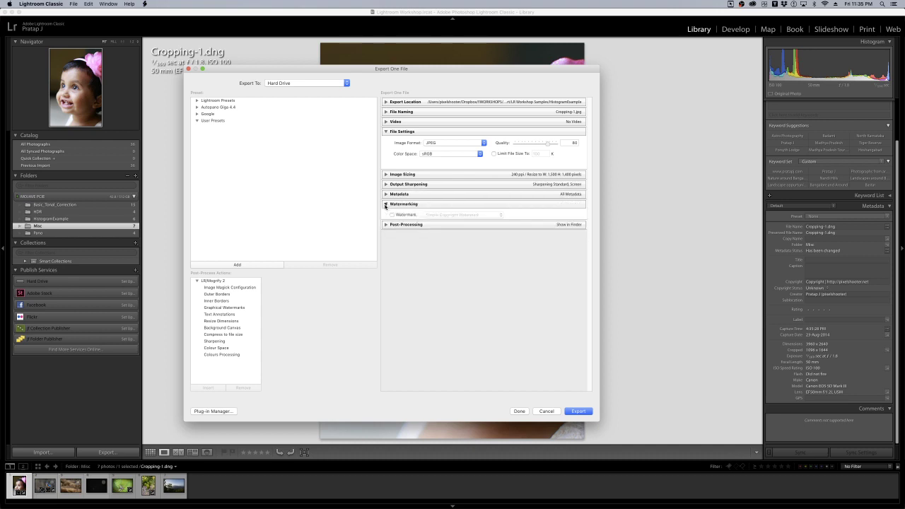
pyautogui.click(391, 214)
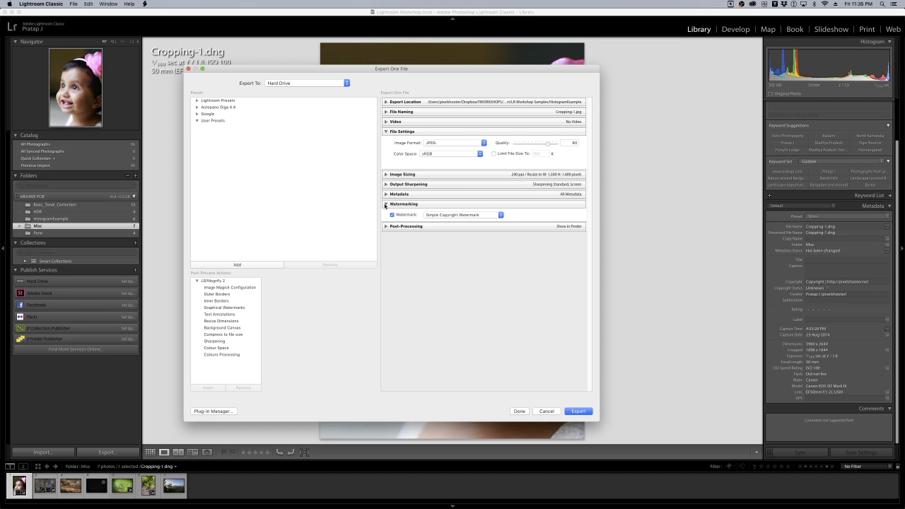
pyautogui.click(385, 204)
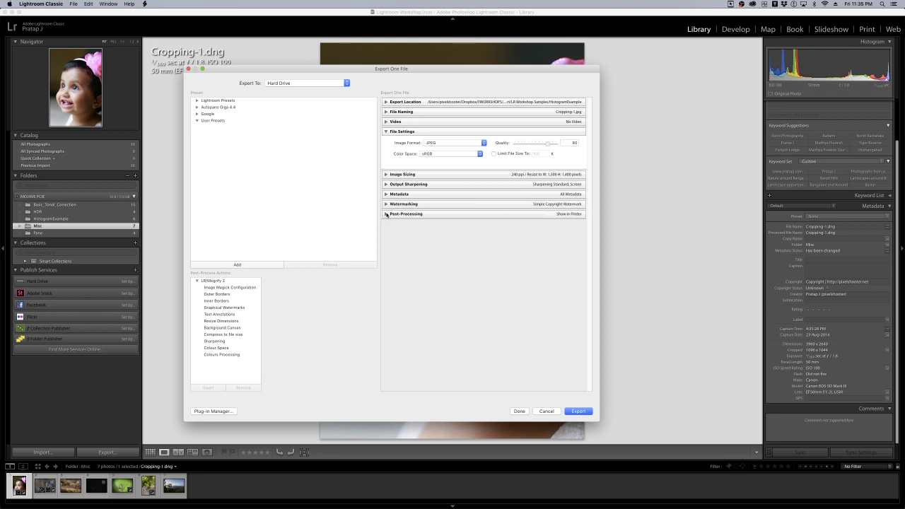
pyautogui.click(387, 214)
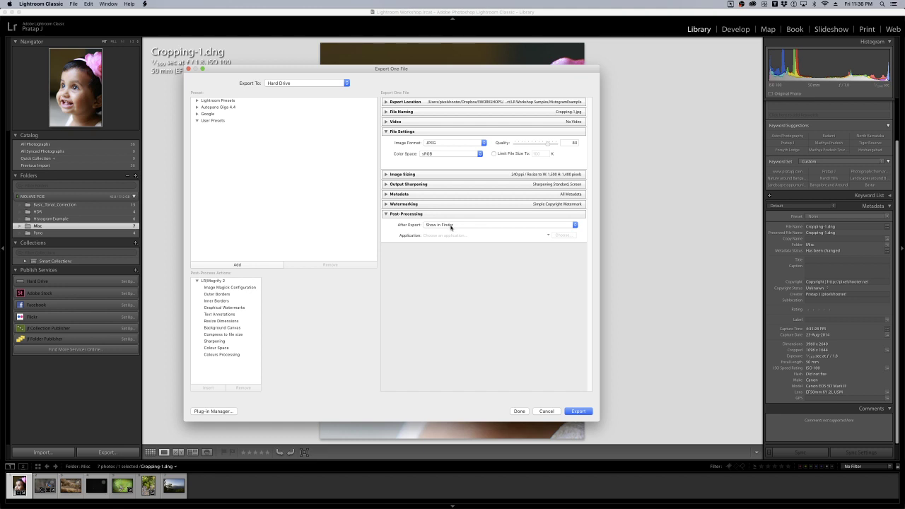
# Export Cropping-1.jpg, check the 207 KB watermarked file in Preview, then return to Lightroom.
pyautogui.click(577, 411)
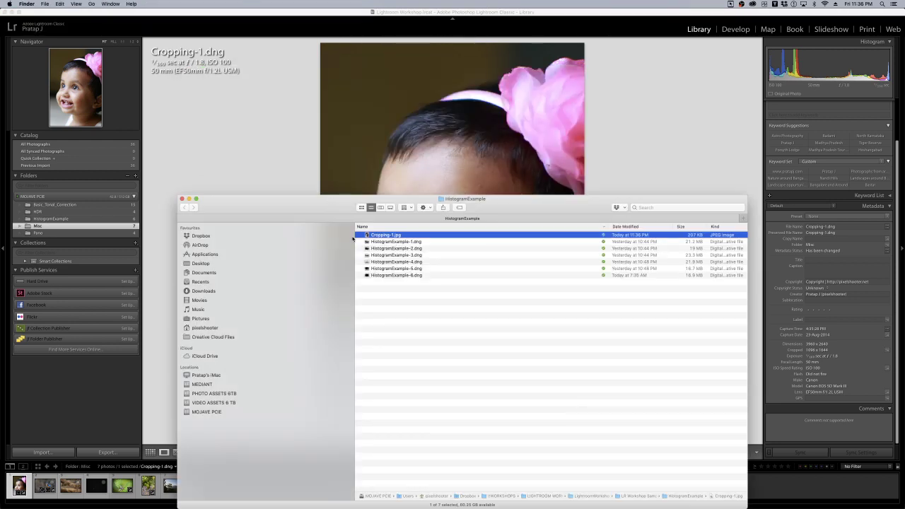
pyautogui.doubleClick(402, 236)
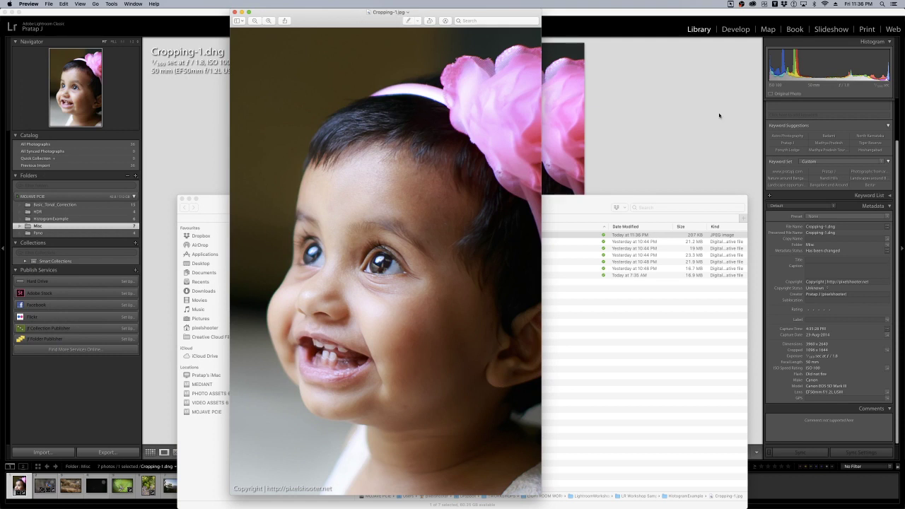
pyautogui.click(675, 161)
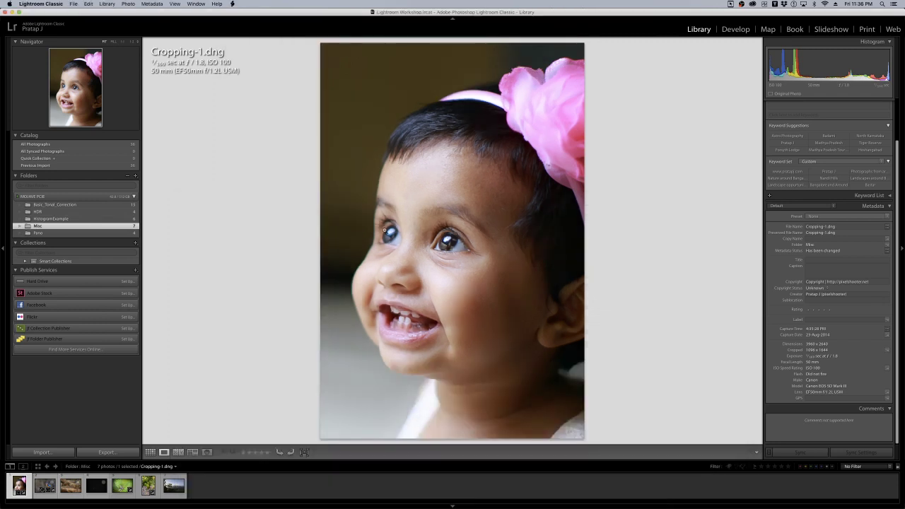
# Reset Cropping-1.dng in Develop to remove its crop and restore the full landscape frame.
pyautogui.press('g')
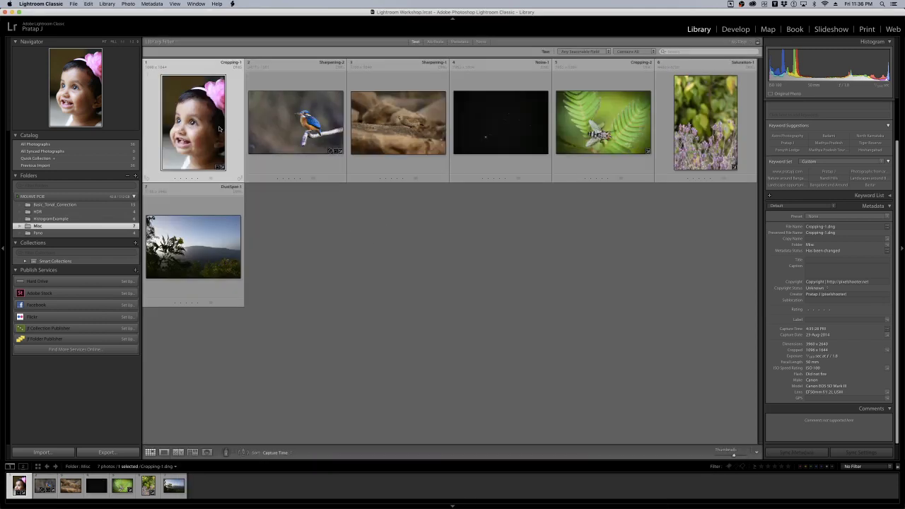
pyautogui.press('d')
pyautogui.click(878, 453)
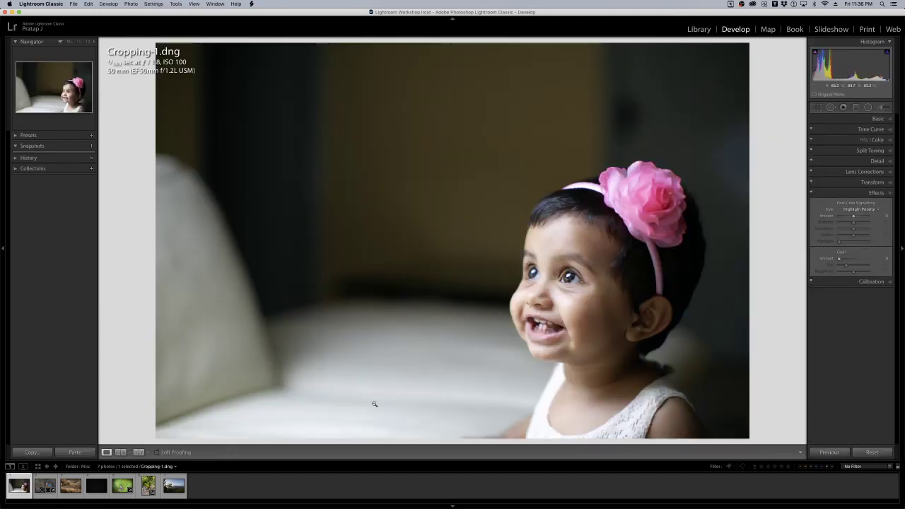
# Cancel the Export dialog and compare the exported cropped JPEG in Preview with the reset original.
pyautogui.press('super+shift+e')
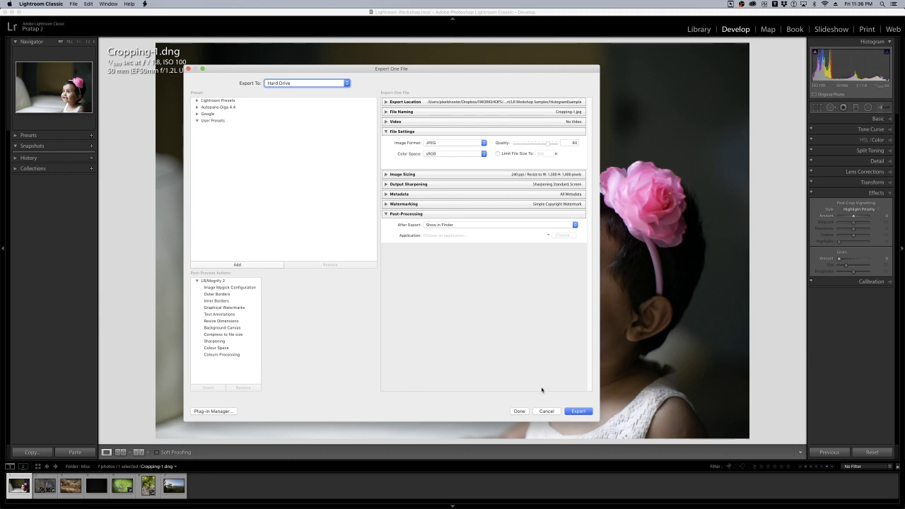
pyautogui.click(547, 412)
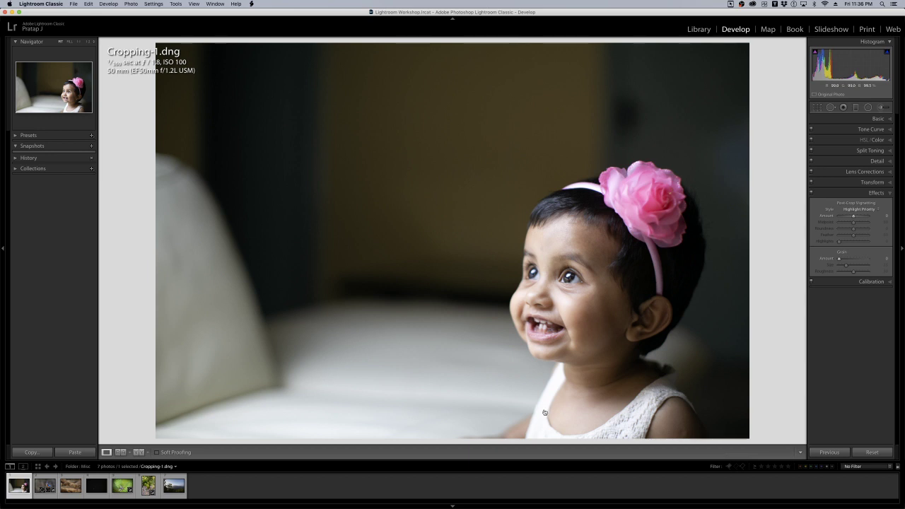
pyautogui.press('super+Tab')
pyautogui.moveTo(336, 12); pyautogui.dragTo(251, 2)
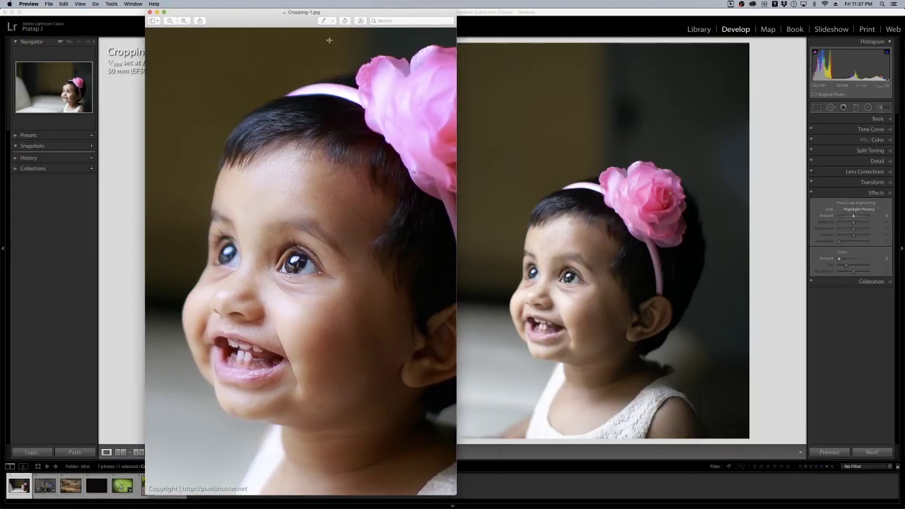
pyautogui.click(507, 15)
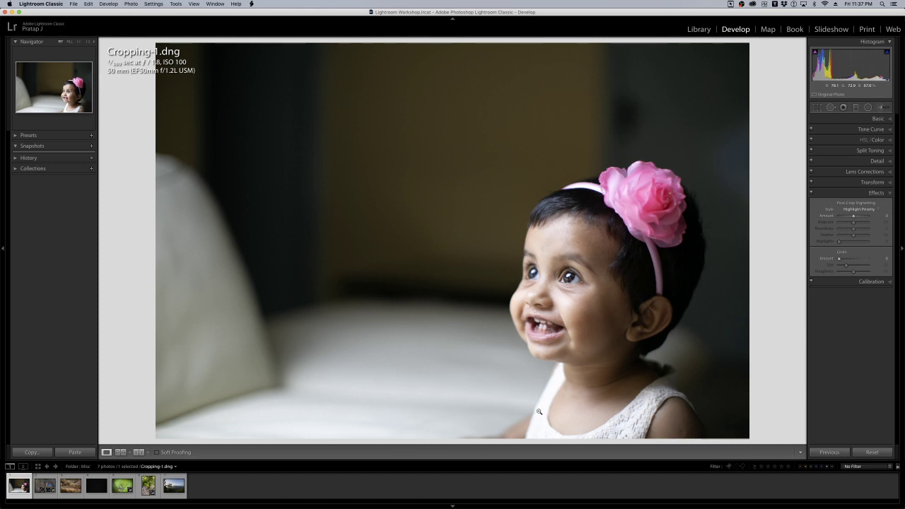